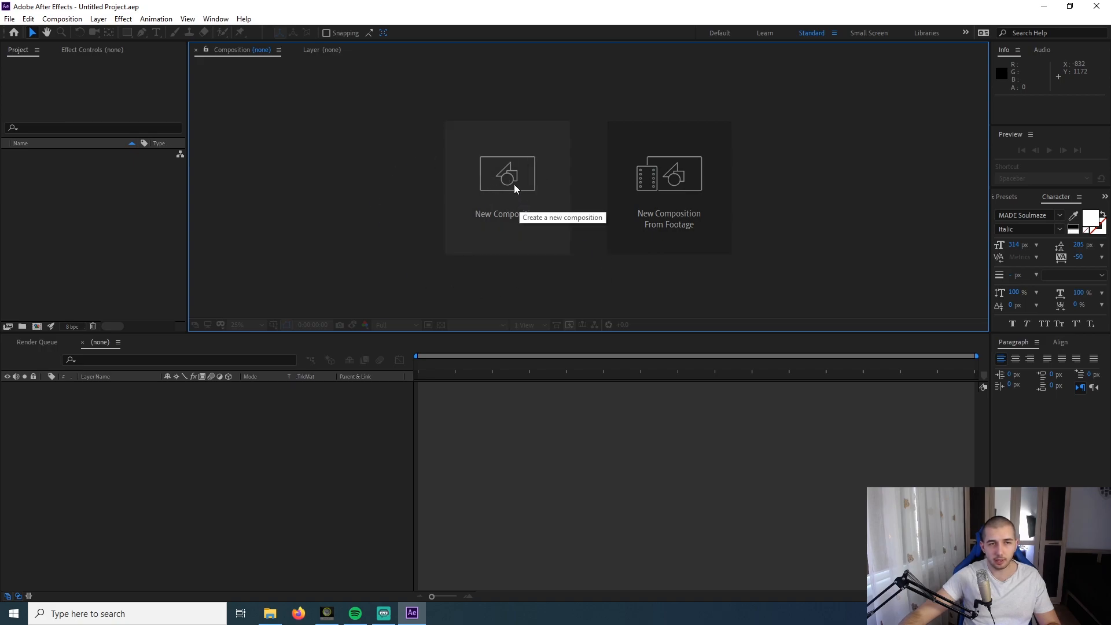
# - Create a new composition with the UHD 4K 29.97 preset and a duration of 6 seconds
pyautogui.click(538, 166)
pyautogui.moveTo(764, 60)
pyautogui.mouseDown()
pyautogui.moveTo(785, 69)
pyautogui.moveTo(772, 75)
pyautogui.mouseUp()
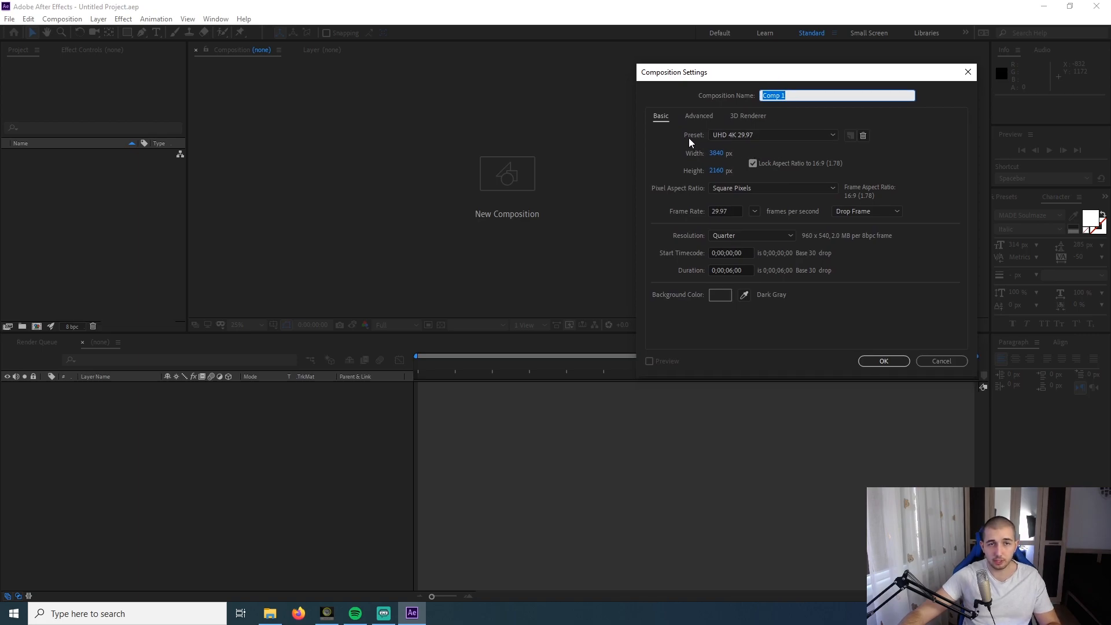
pyautogui.click(773, 134)
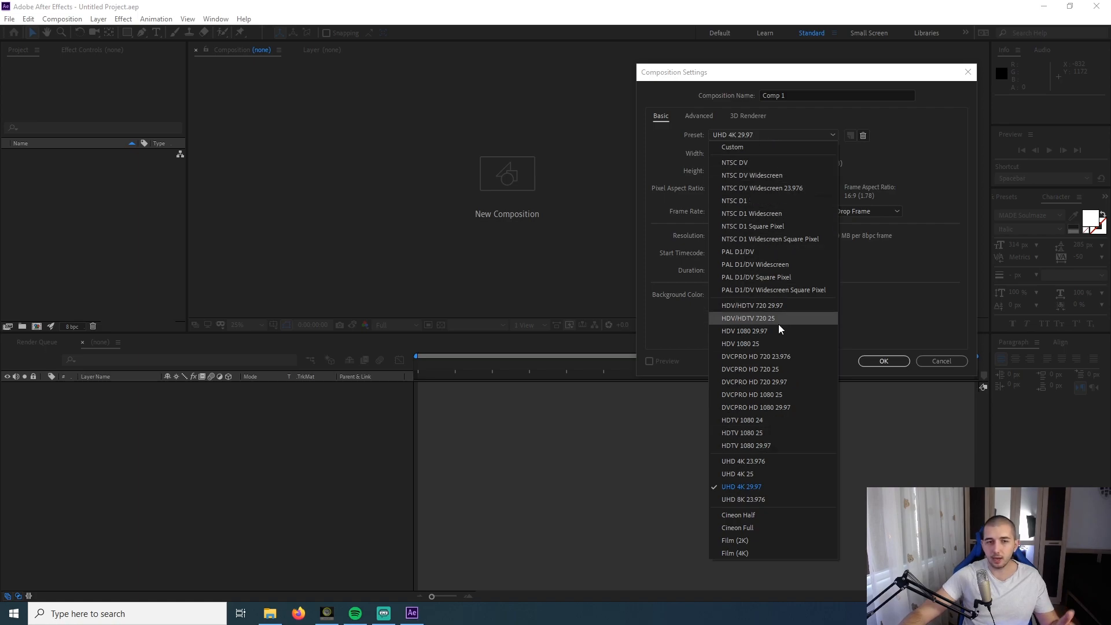
pyautogui.click(772, 489)
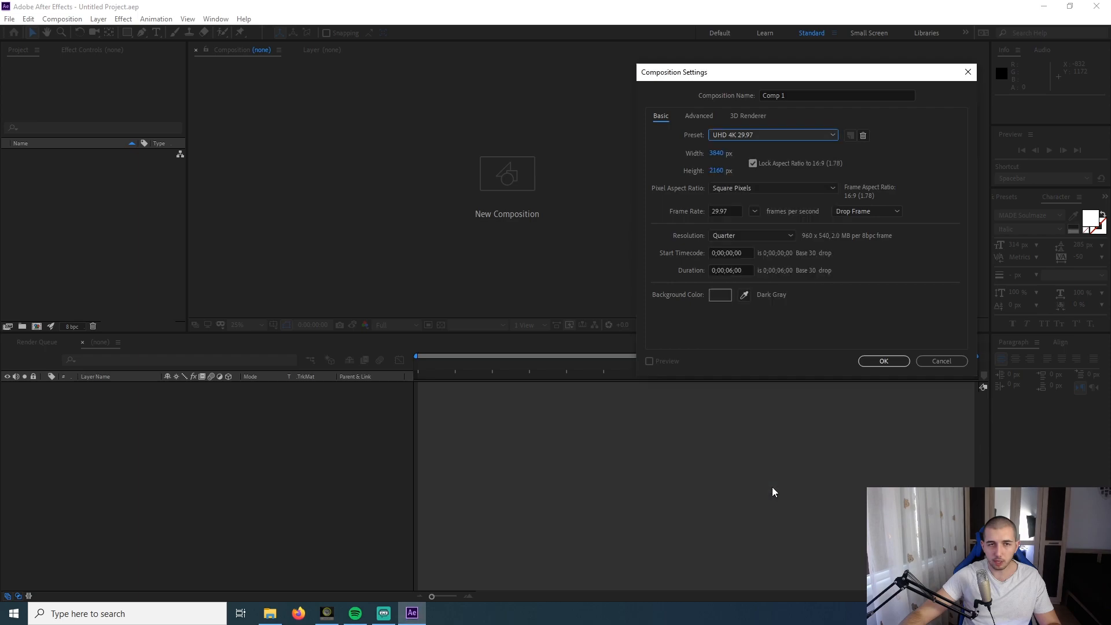
pyautogui.click(749, 270)
pyautogui.moveTo(752, 270); pyautogui.dragTo(661, 269)
pyautogui.click(740, 269)
pyautogui.moveTo(746, 270); pyautogui.dragTo(630, 274)
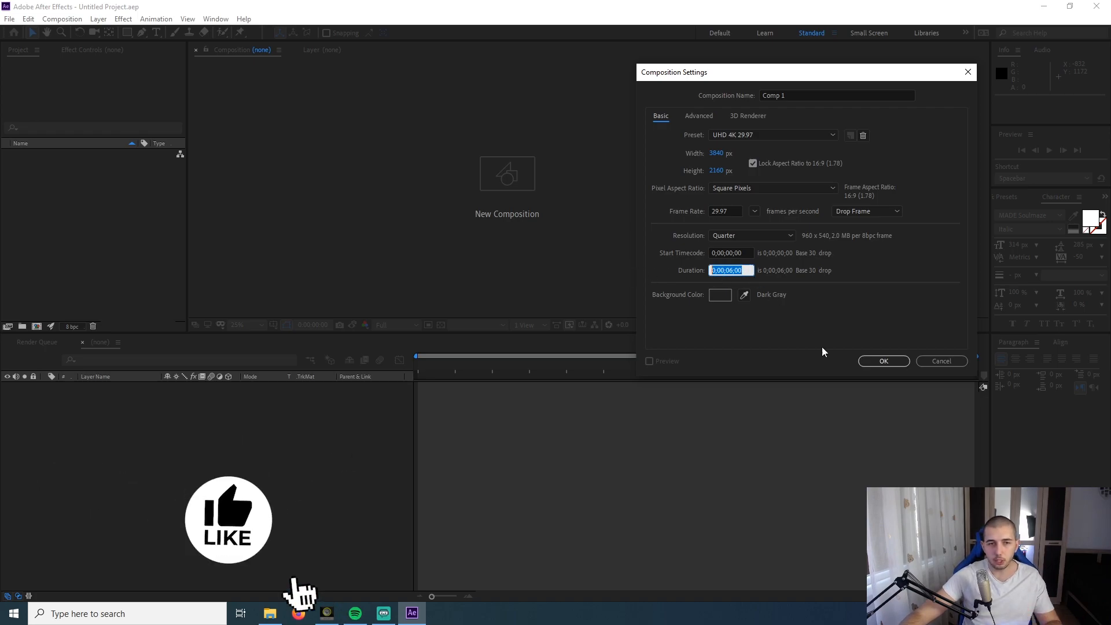
pyautogui.click(884, 361)
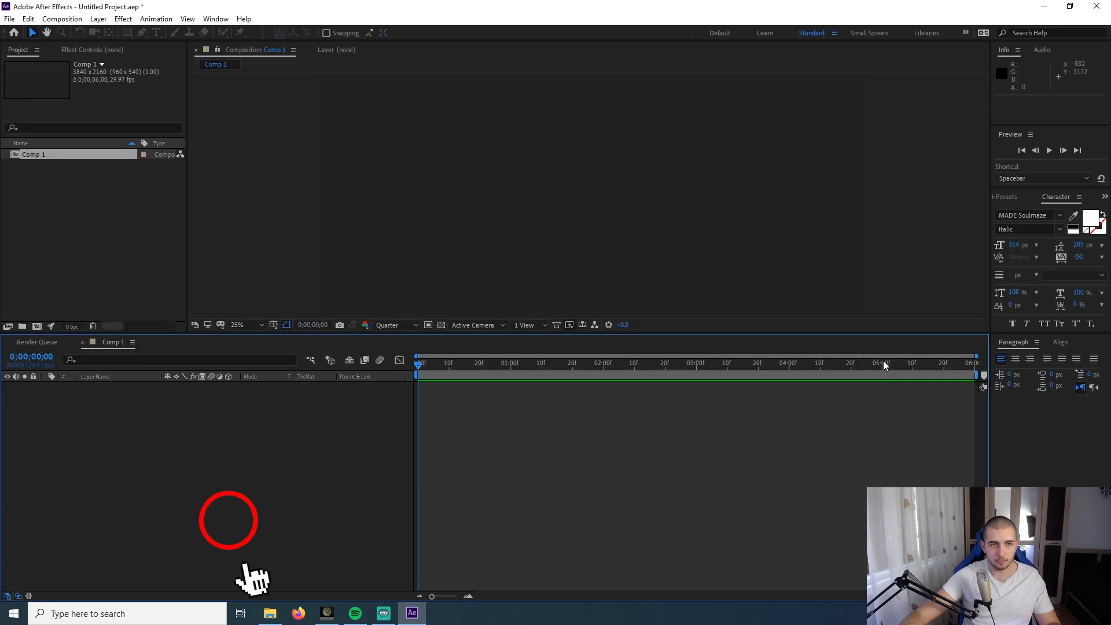
# - Import INTRO.psd into the project as Composition - Retain Layer Sizes with editable layer styles
pyautogui.click(95, 248)
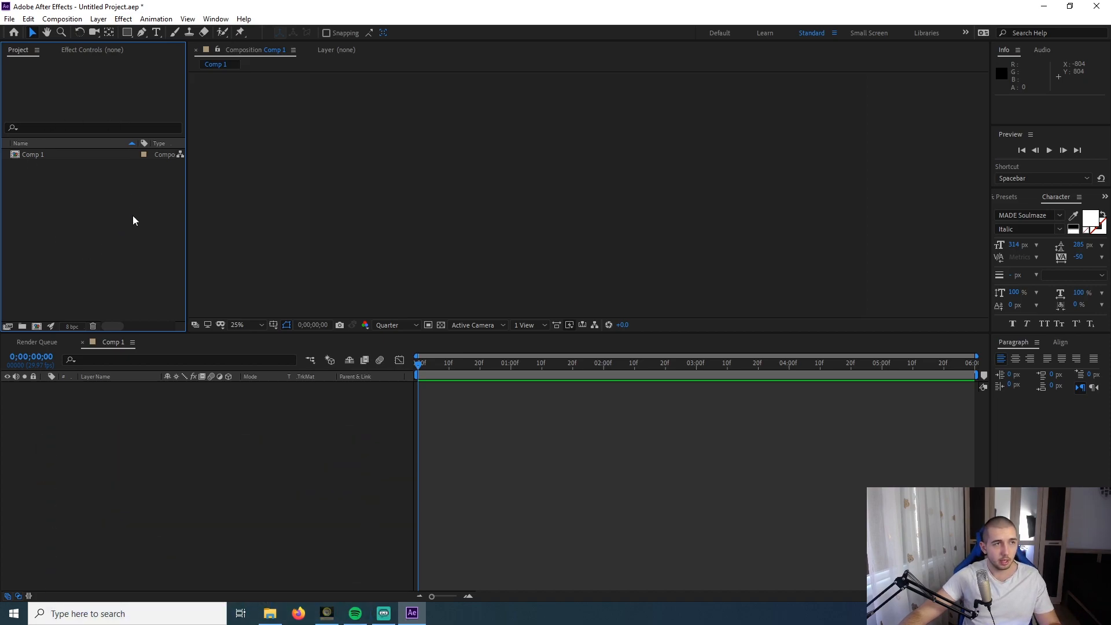
pyautogui.rightClick(85, 207)
pyautogui.moveTo(146, 266)
pyautogui.click(262, 266)
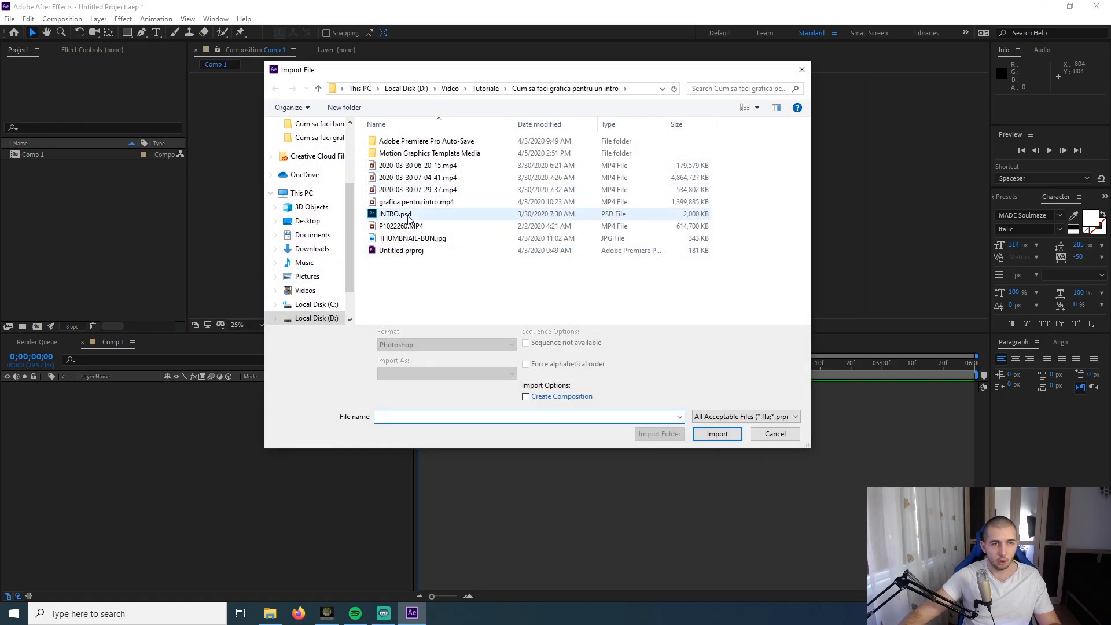
pyautogui.click(424, 215)
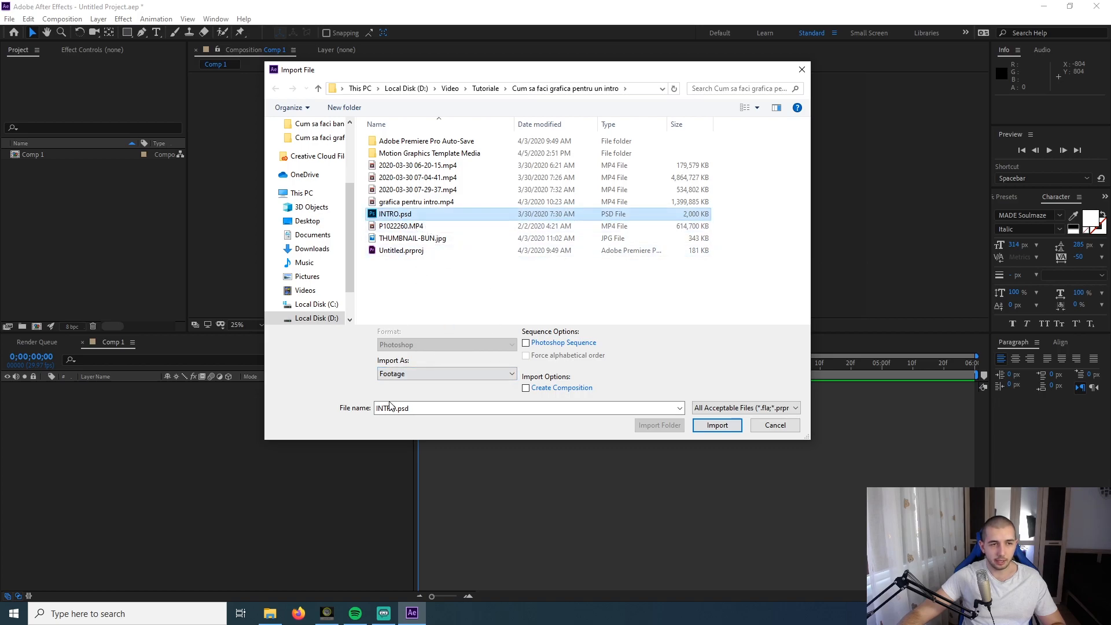
pyautogui.click(444, 374)
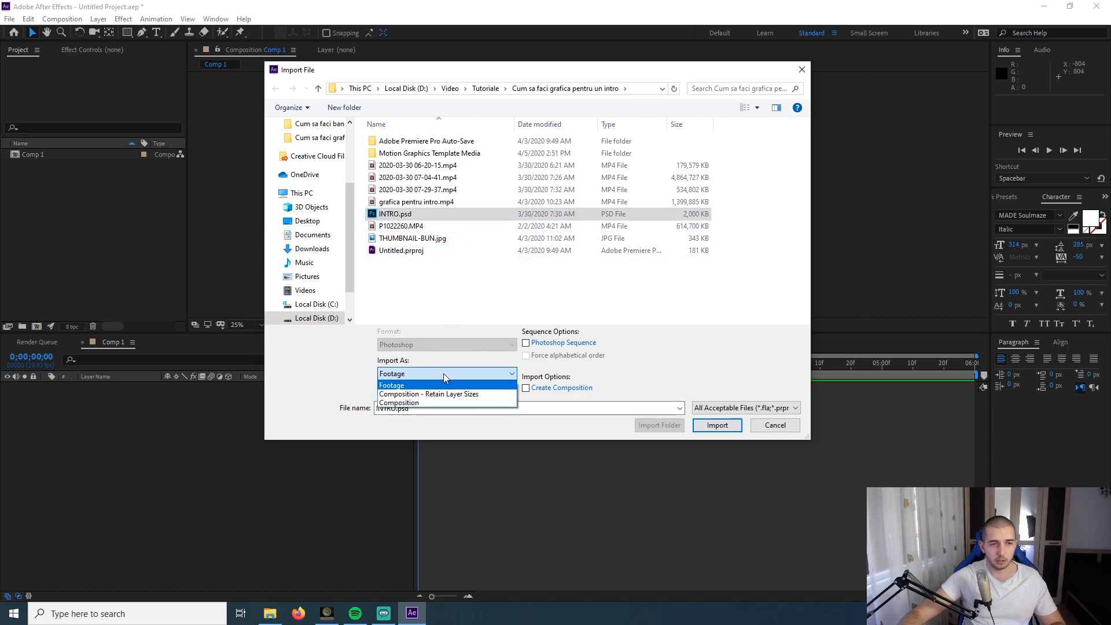
pyautogui.click(502, 397)
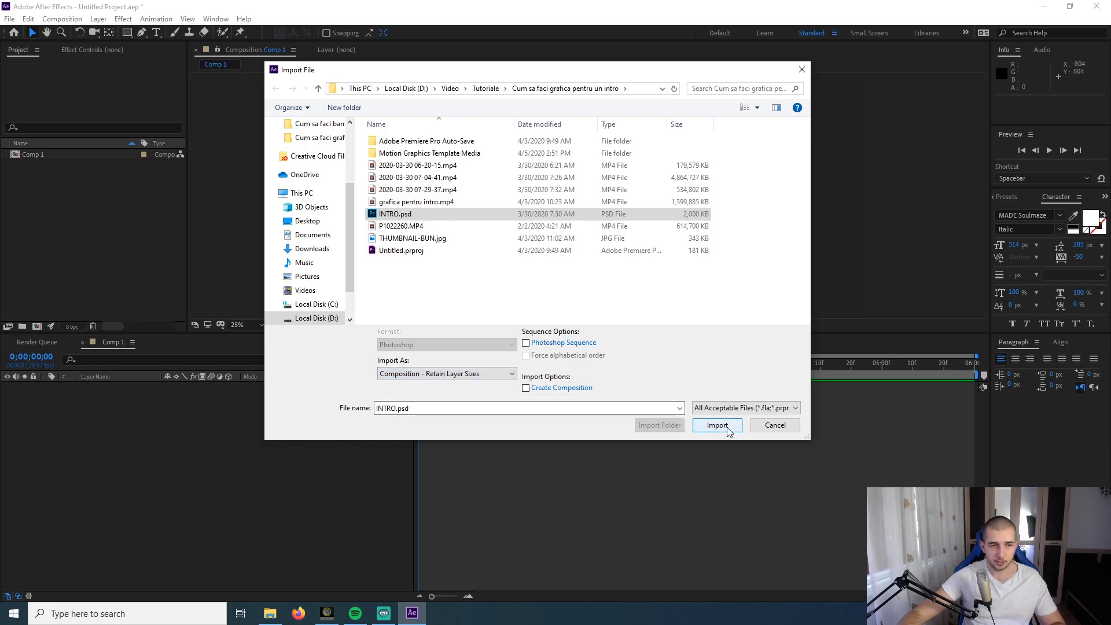
pyautogui.click(727, 426)
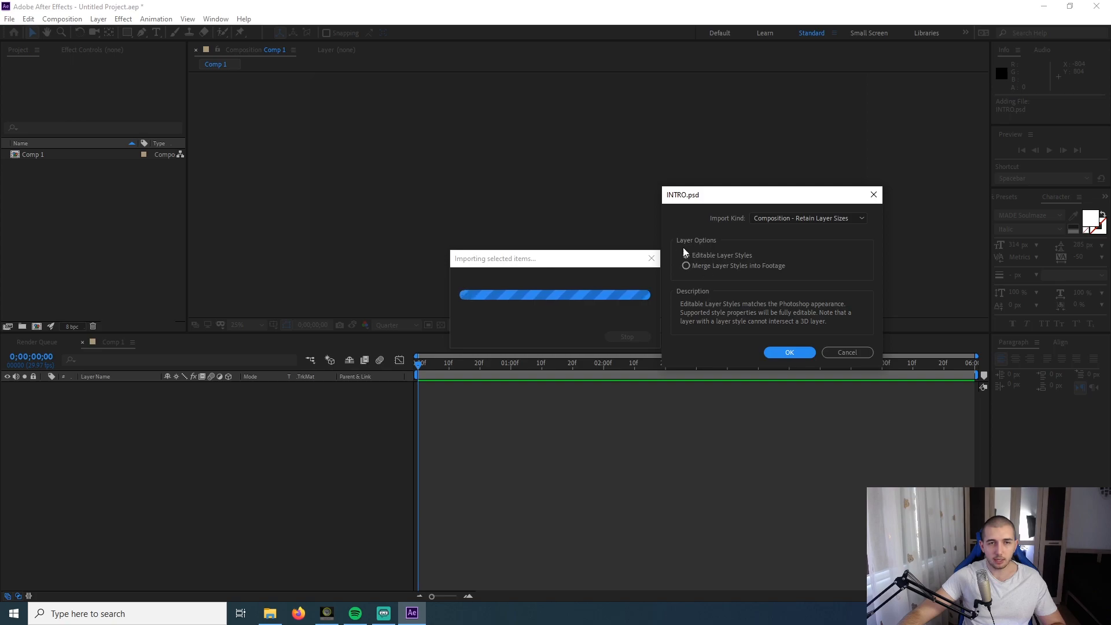
pyautogui.click(801, 351)
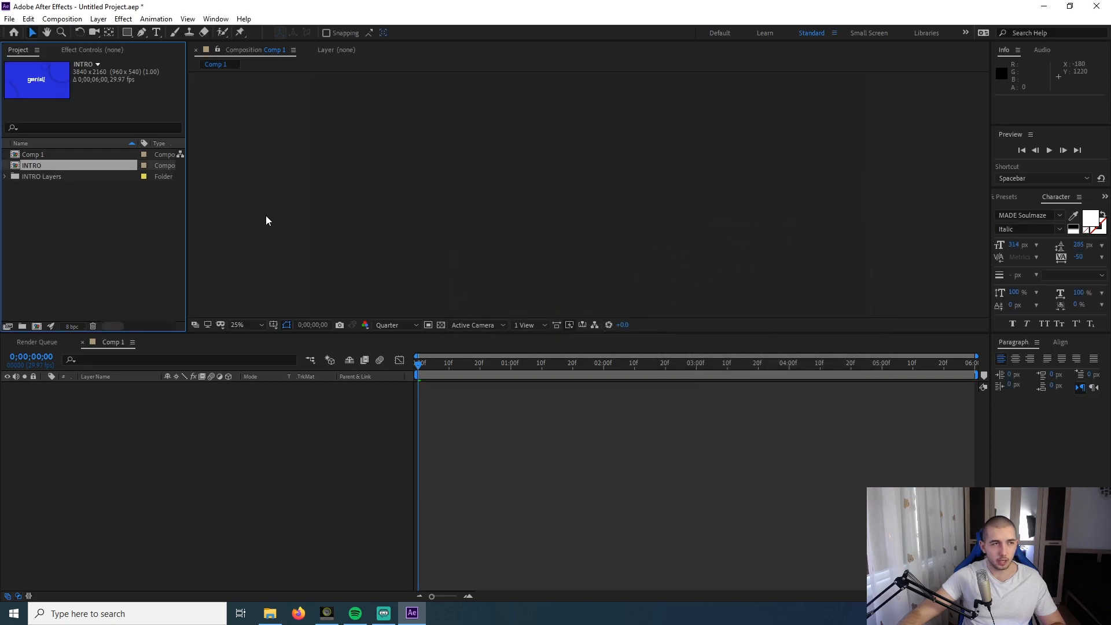
# - Open the imported INTRO composition and enlarge the timeline area to show more of its layers
pyautogui.click(45, 168)
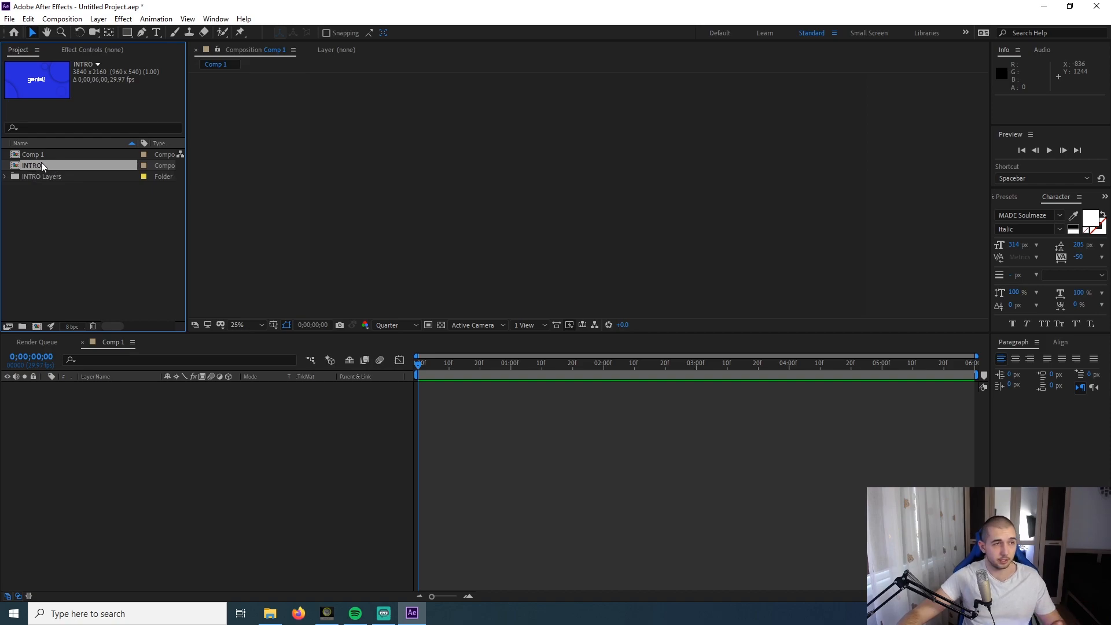
pyautogui.doubleClick(41, 165)
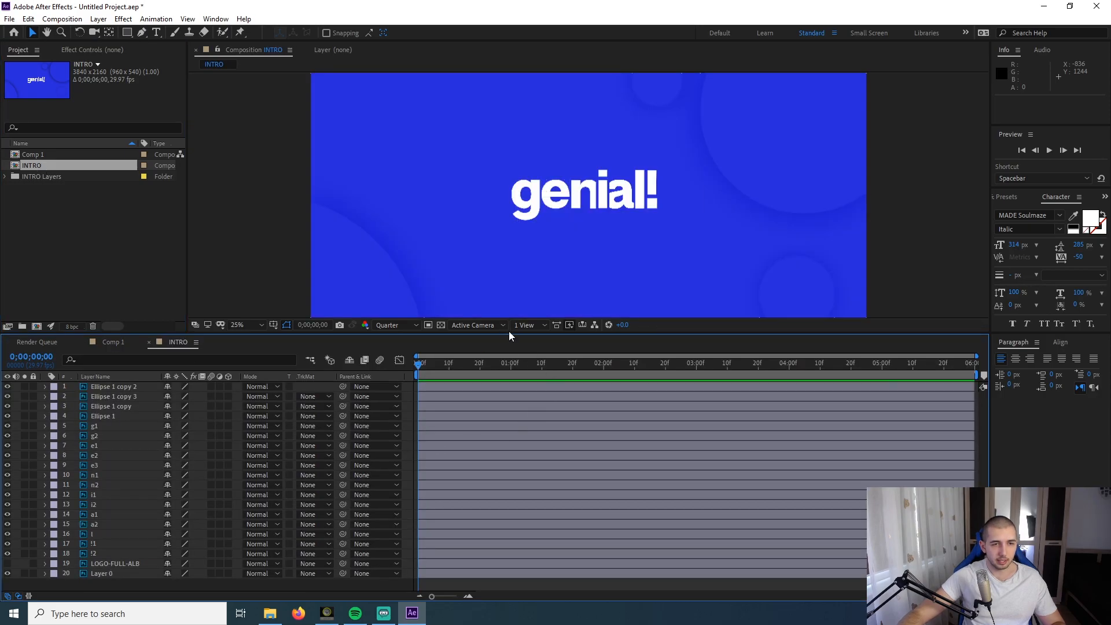
pyautogui.moveTo(509, 334); pyautogui.dragTo(512, 294)
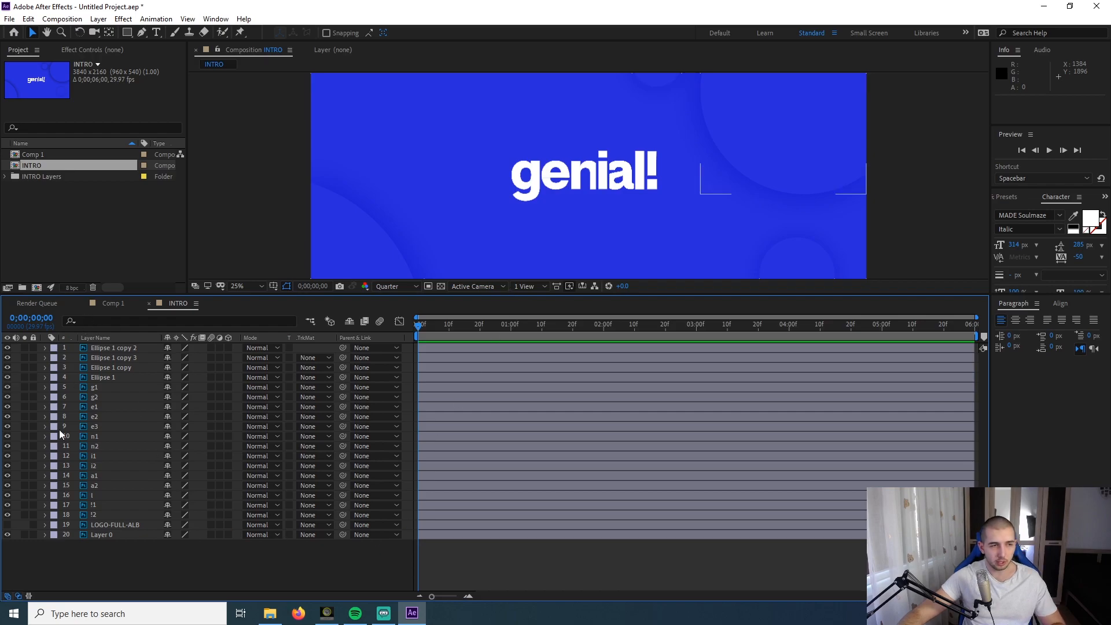
# - Examine the imported layers and check which background circles the ellipse layers correspond to
pyautogui.moveTo(147, 551); pyautogui.dragTo(66, 345)
pyautogui.click(193, 558)
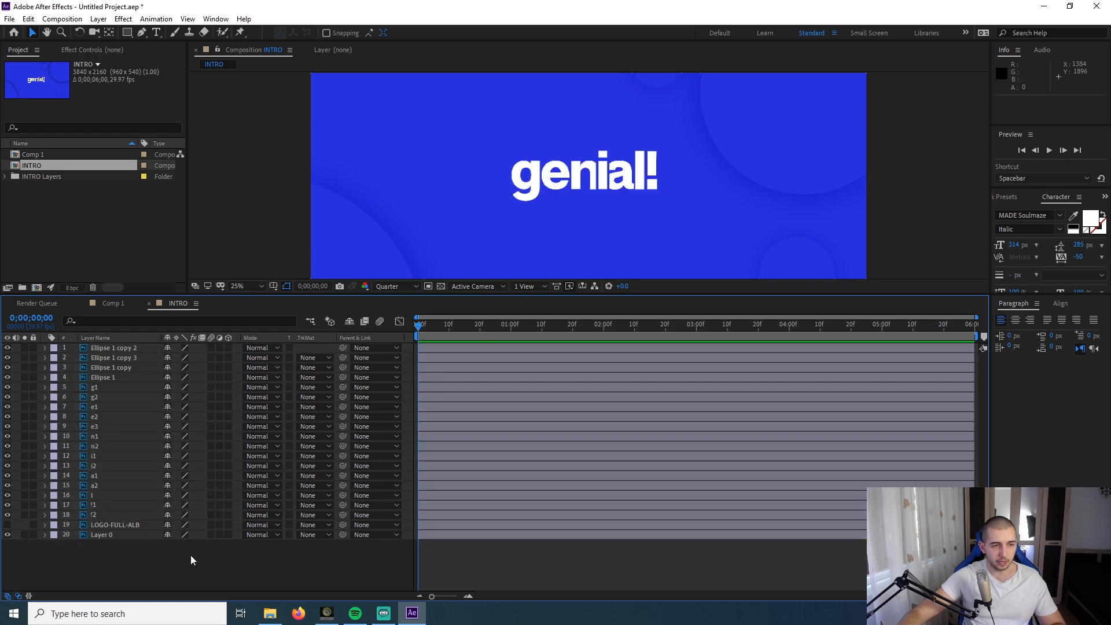
pyautogui.click(115, 349)
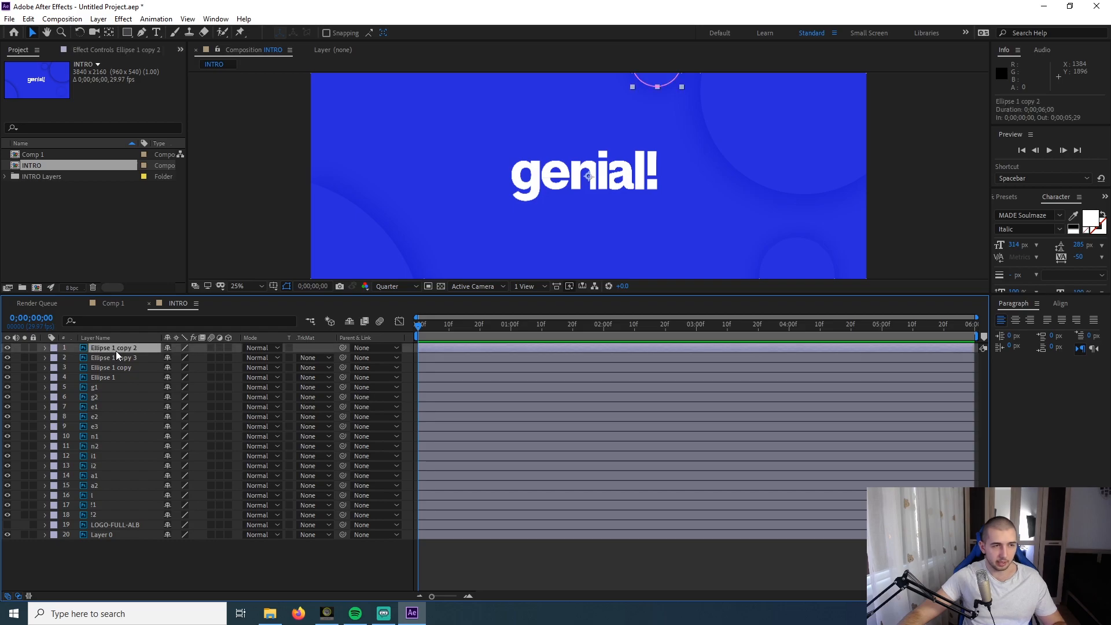
pyautogui.click(109, 367)
pyautogui.click(161, 561)
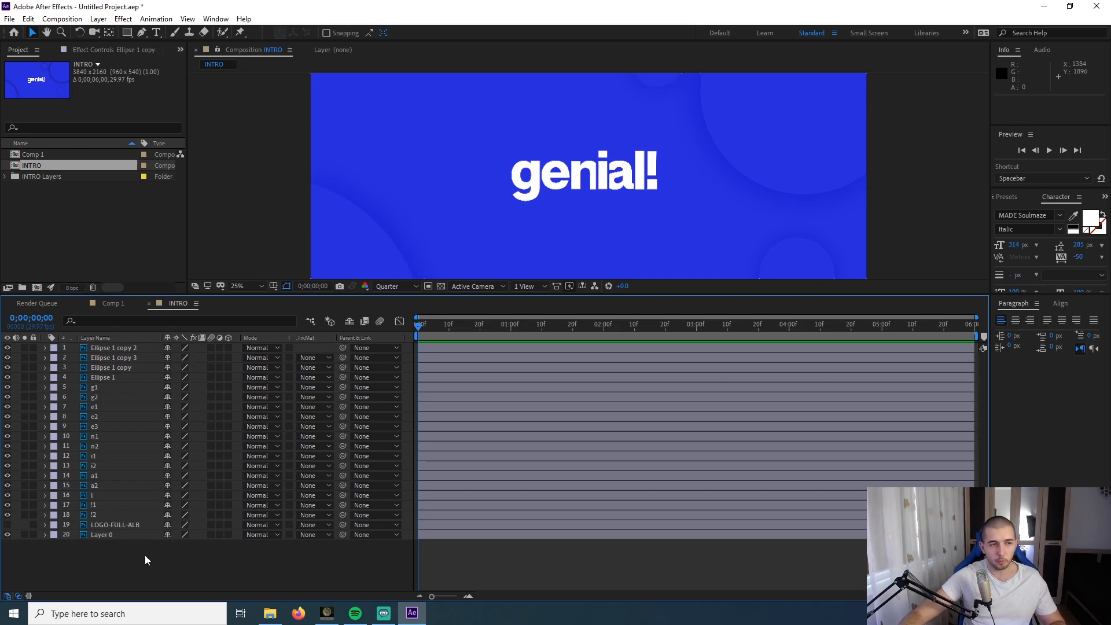
pyautogui.click(129, 375)
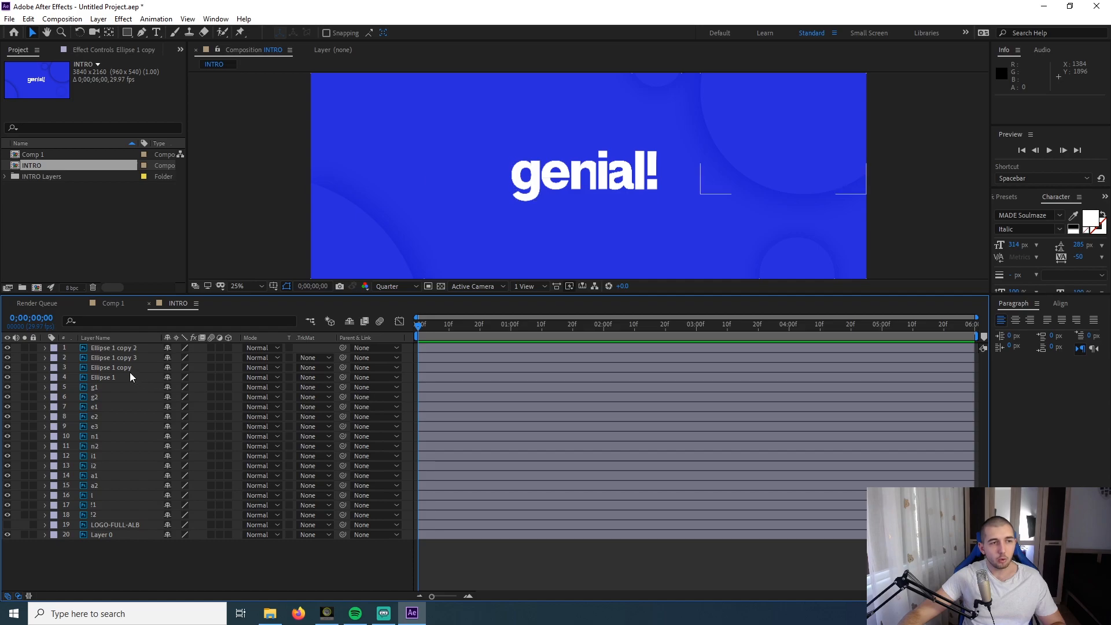
pyautogui.click(247, 578)
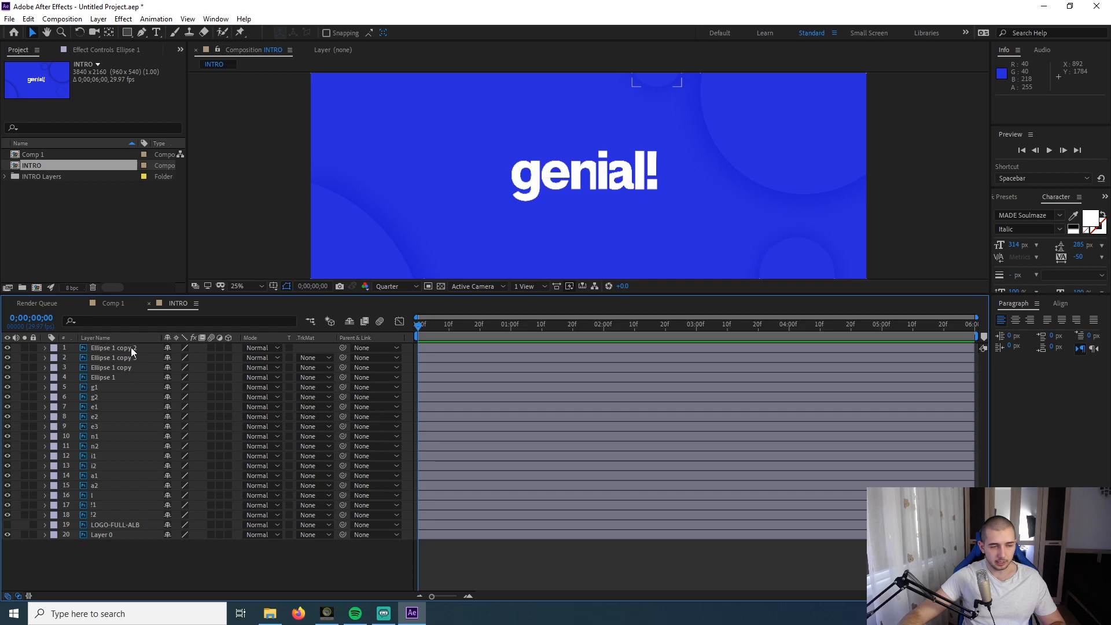
# - Mark the four ellipse layers as shy and hide shy layers from the layer list
pyautogui.moveTo(131, 347); pyautogui.dragTo(140, 376)
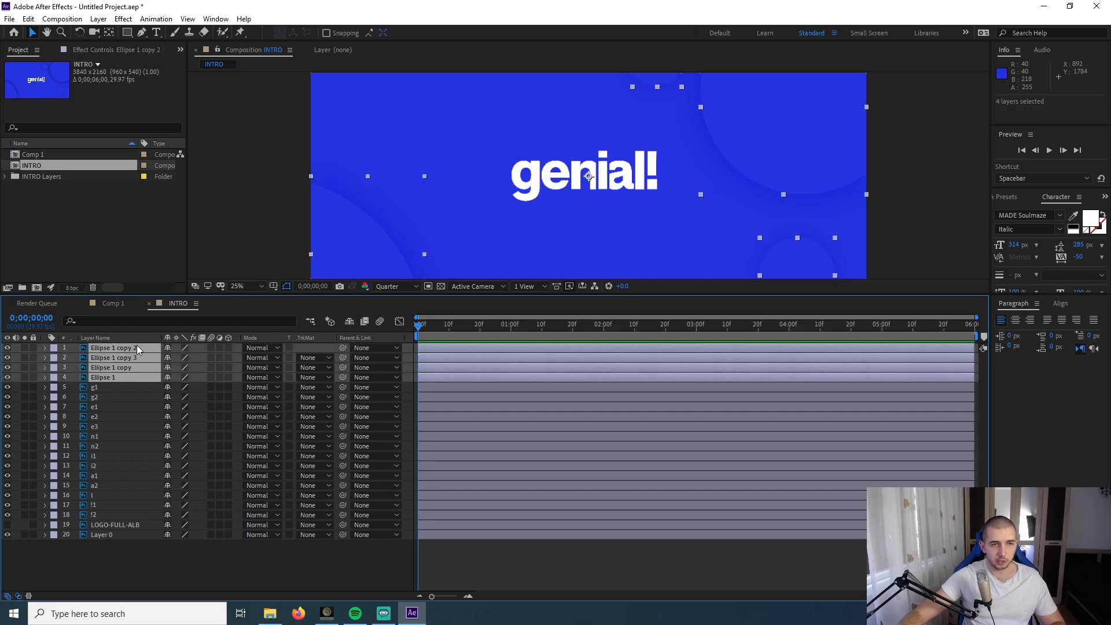
pyautogui.click(119, 351)
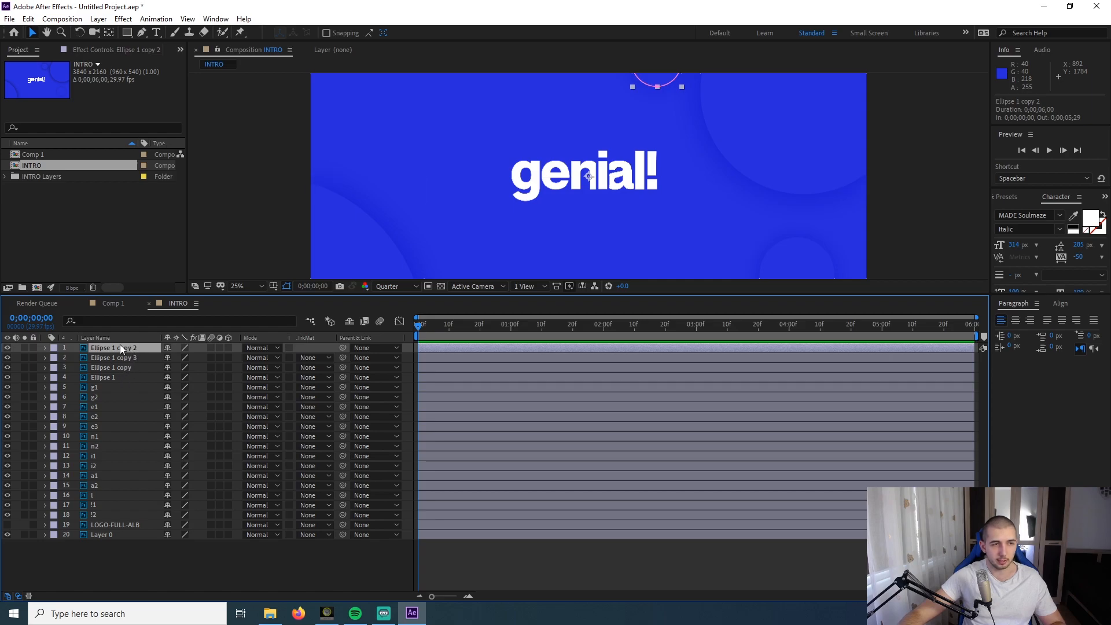
pyautogui.keyDown('shift'); pyautogui.click(113, 377); pyautogui.keyUp('shift')
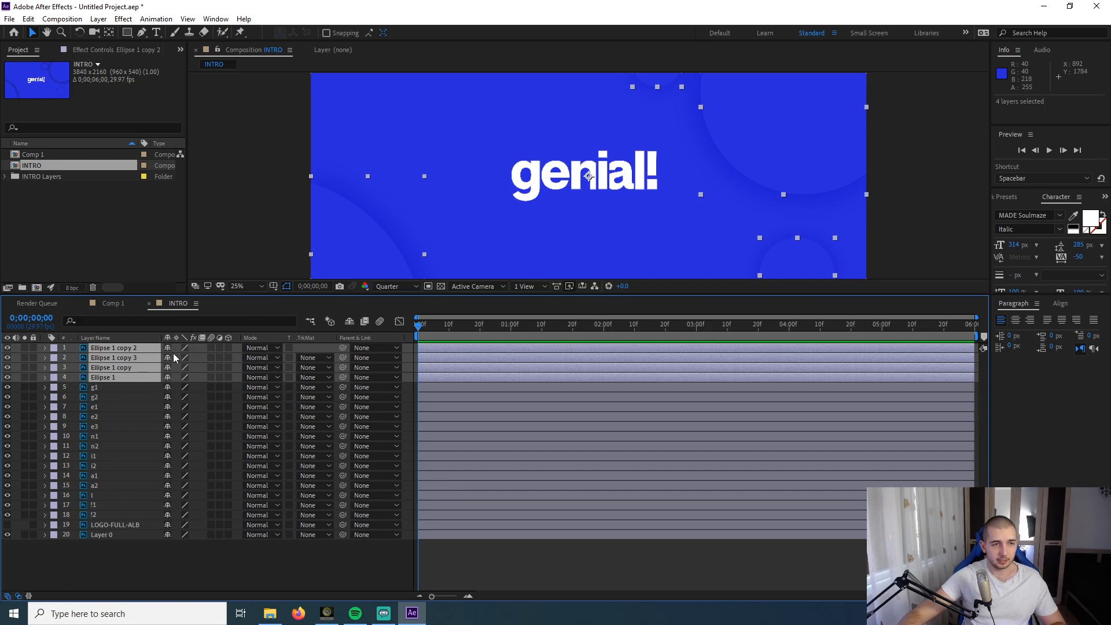
pyautogui.click(349, 322)
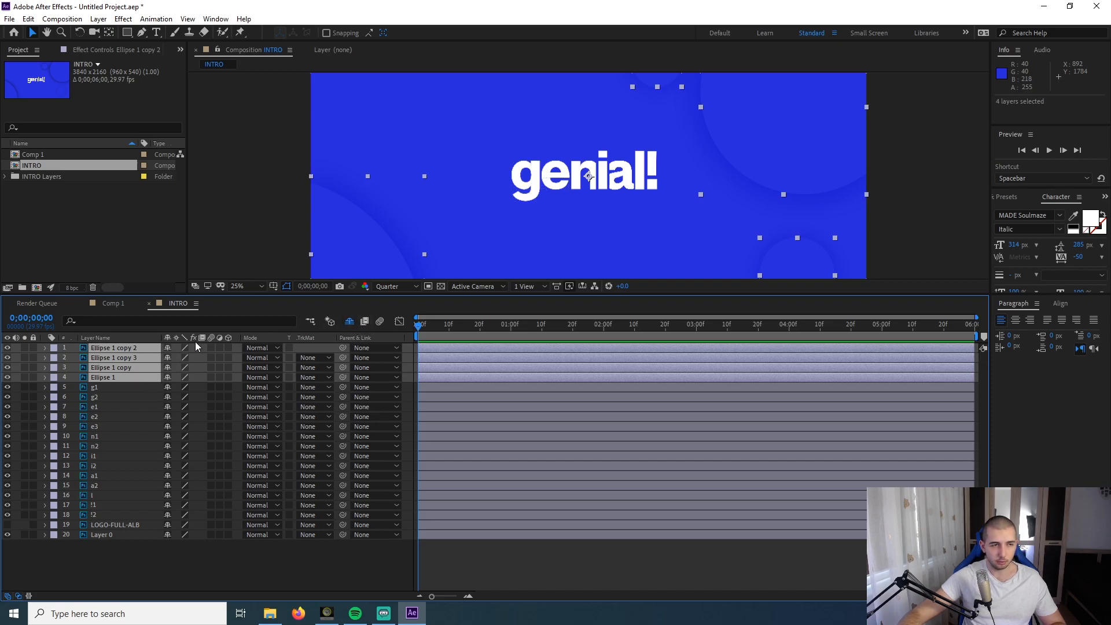
pyautogui.click(167, 348)
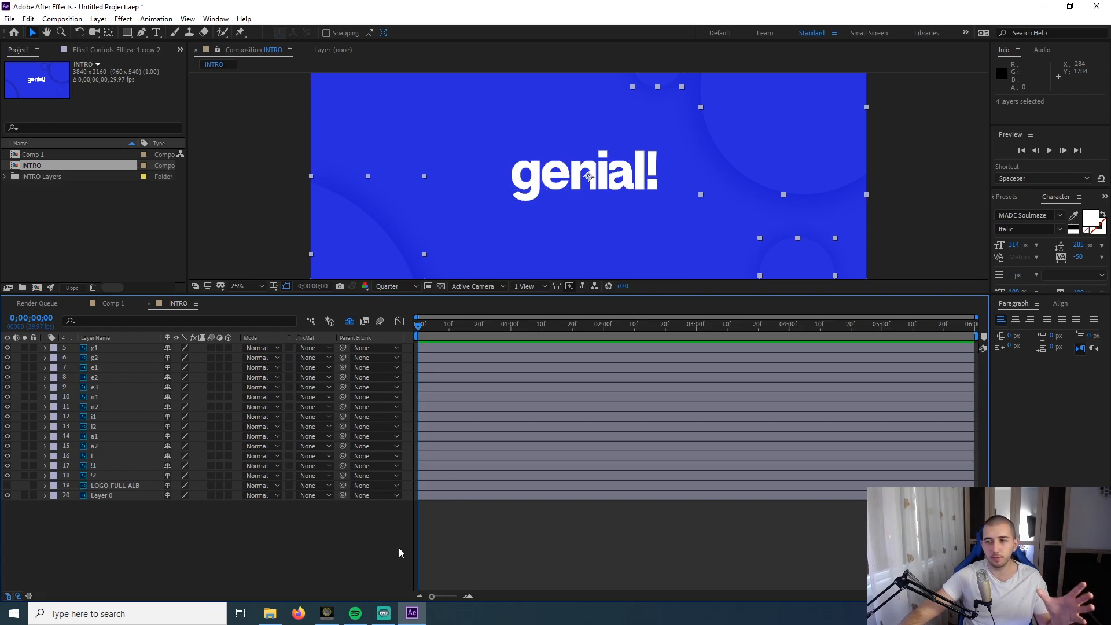
pyautogui.click(331, 535)
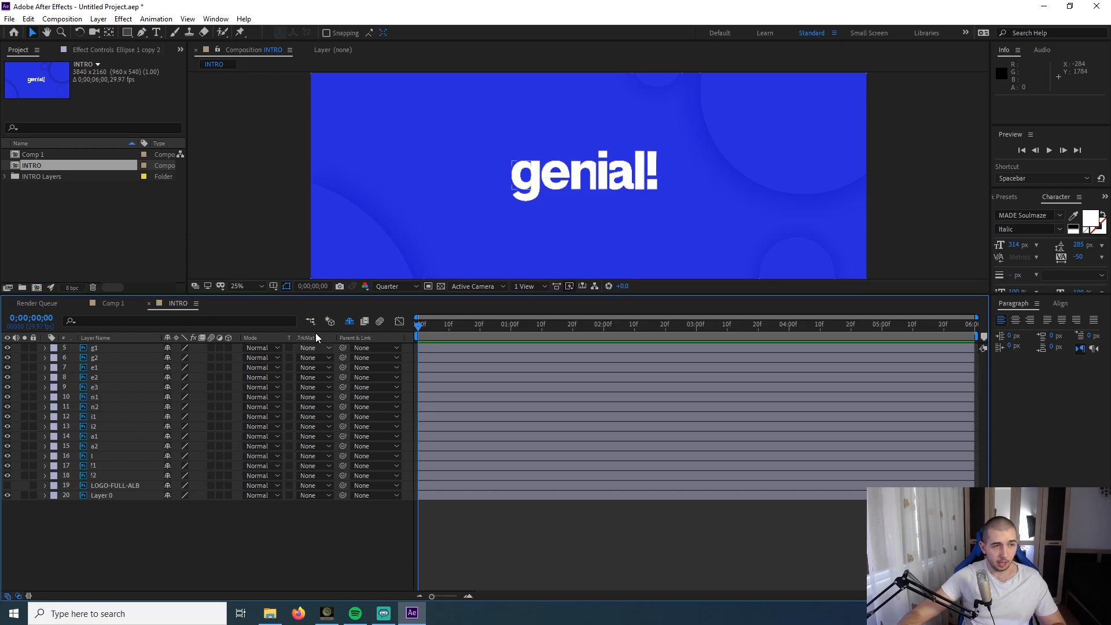
# - Switch the hiding of shy layers off and on repeatedly to compare the layer list
pyautogui.click(349, 321)
pyautogui.click(352, 320)
pyautogui.click(352, 321)
pyautogui.click(352, 320)
pyautogui.click(352, 320)
pyautogui.click(352, 321)
# - Delete the LOGO-FULL-ALB layer from the INTRO composition
pyautogui.click(107, 485)
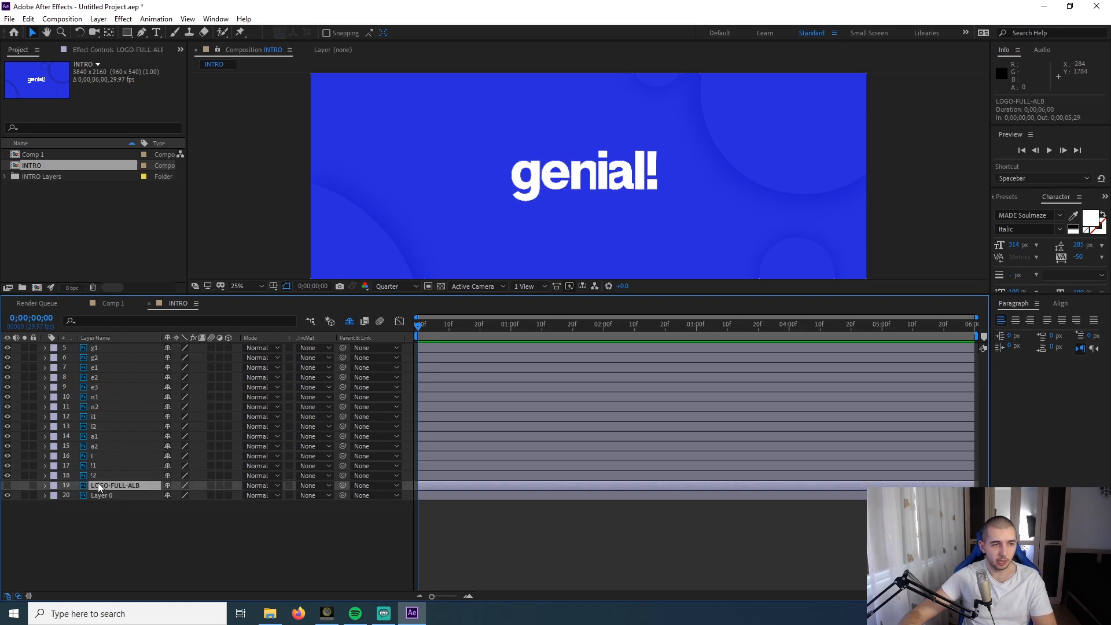
pyautogui.click(8, 486)
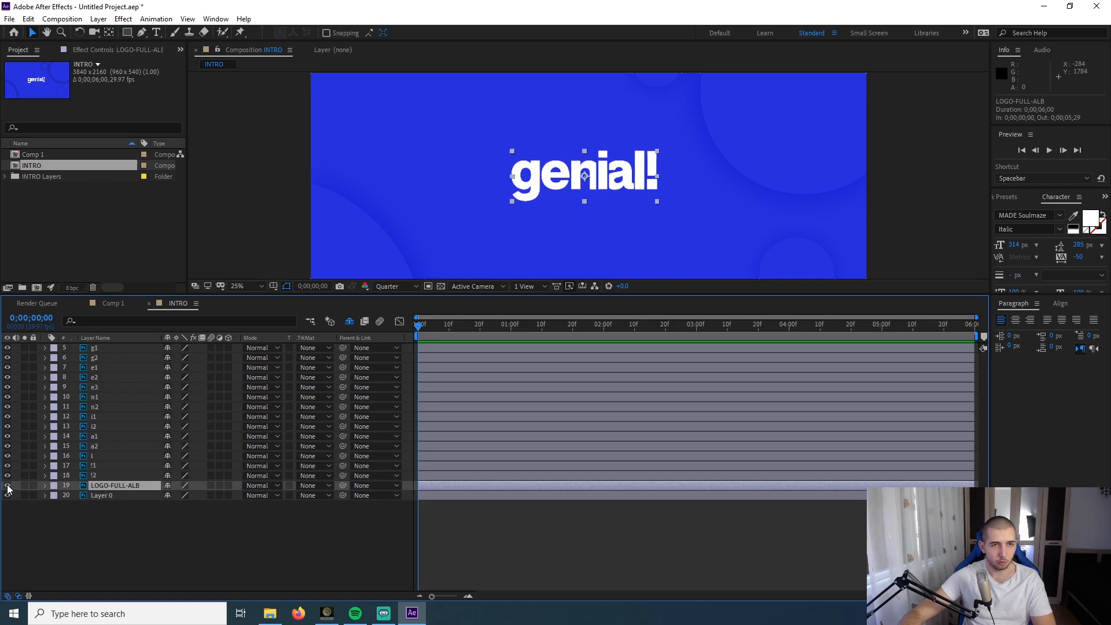
pyautogui.press('Delete')
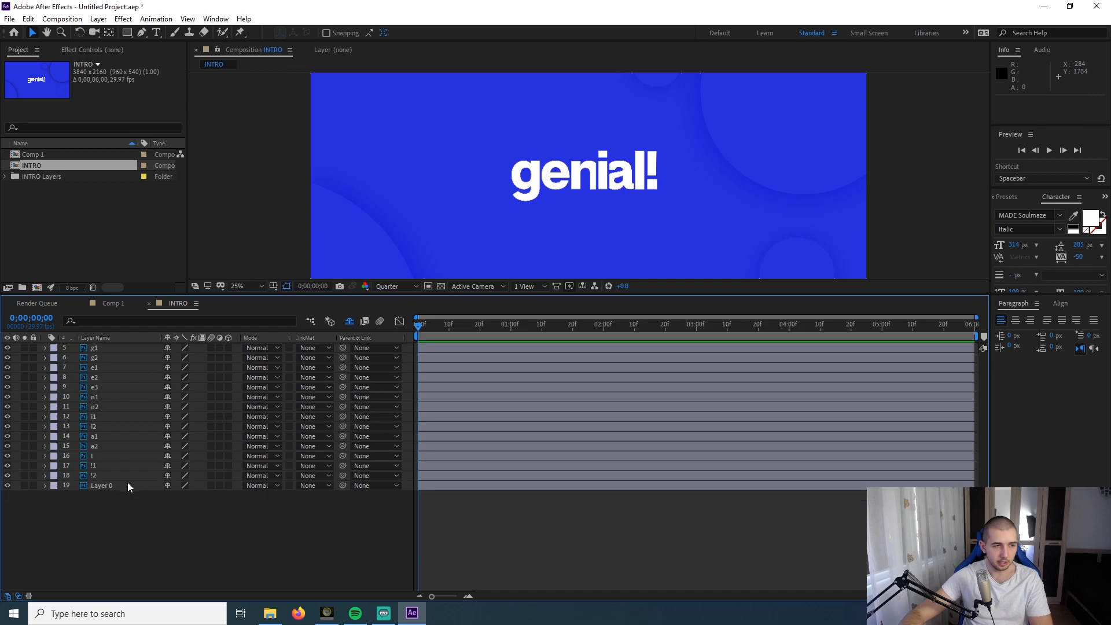
# - Hide the letter layers from g2 through !2, keeping only g1 and the background Layer 0 visible alongside the circles
pyautogui.moveTo(7, 359); pyautogui.dragTo(8, 499)
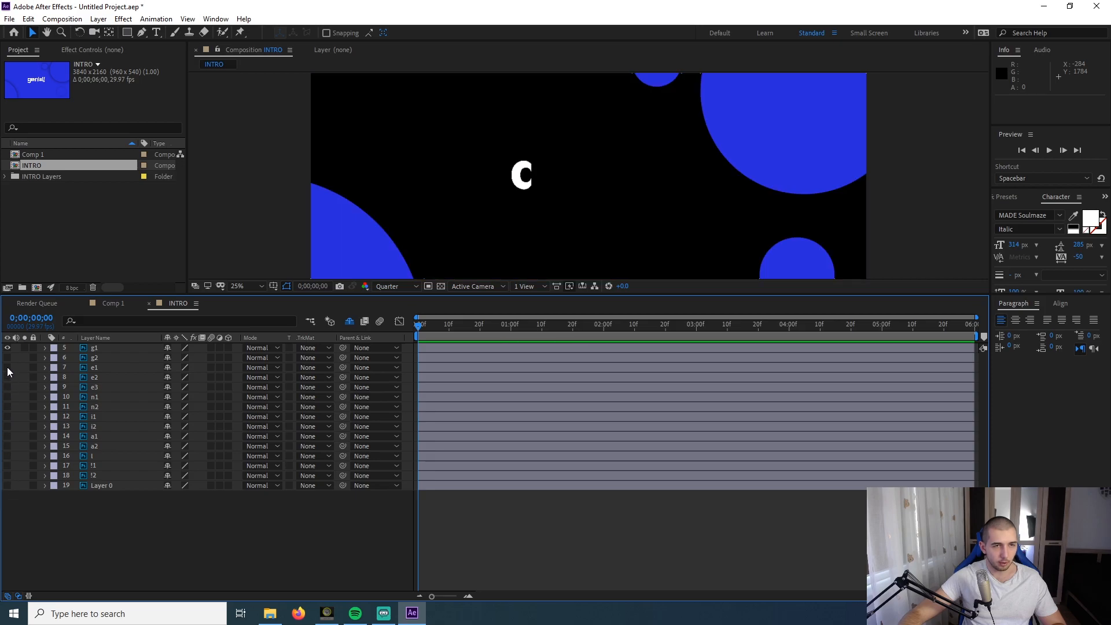
pyautogui.moveTo(7, 361); pyautogui.dragTo(27, 520)
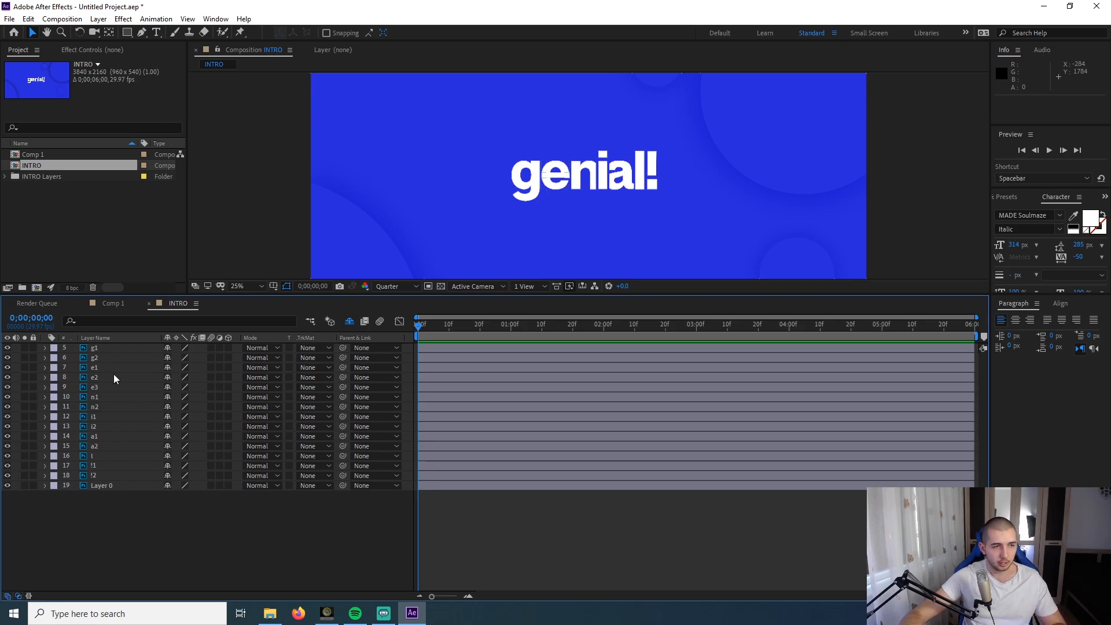
pyautogui.click(99, 437)
pyautogui.moveTo(9, 476); pyautogui.dragTo(6, 359)
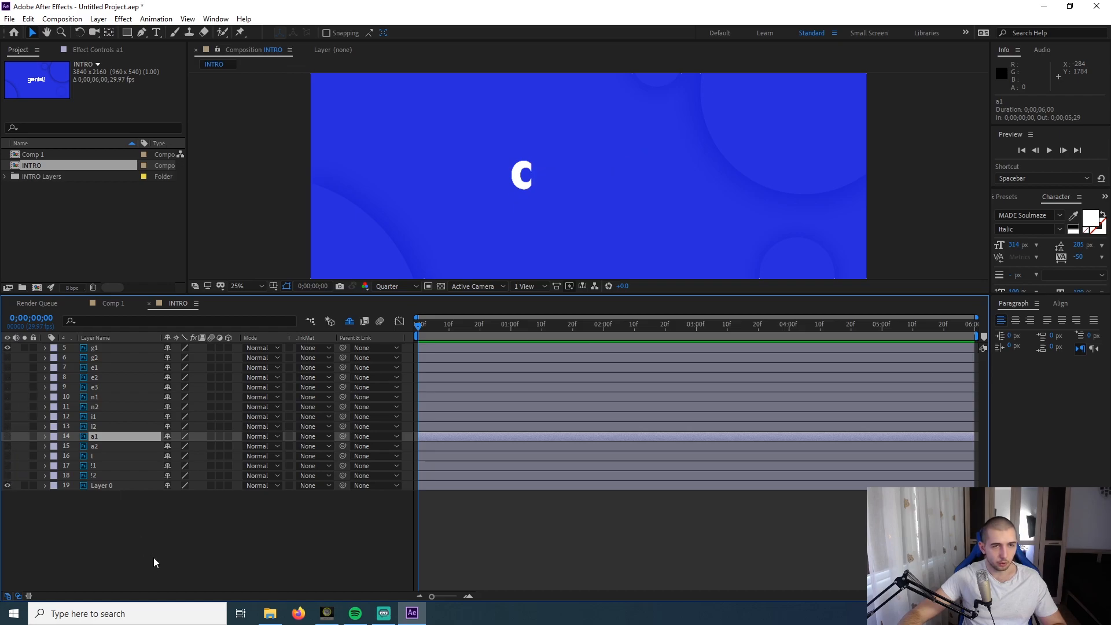
pyautogui.click(339, 527)
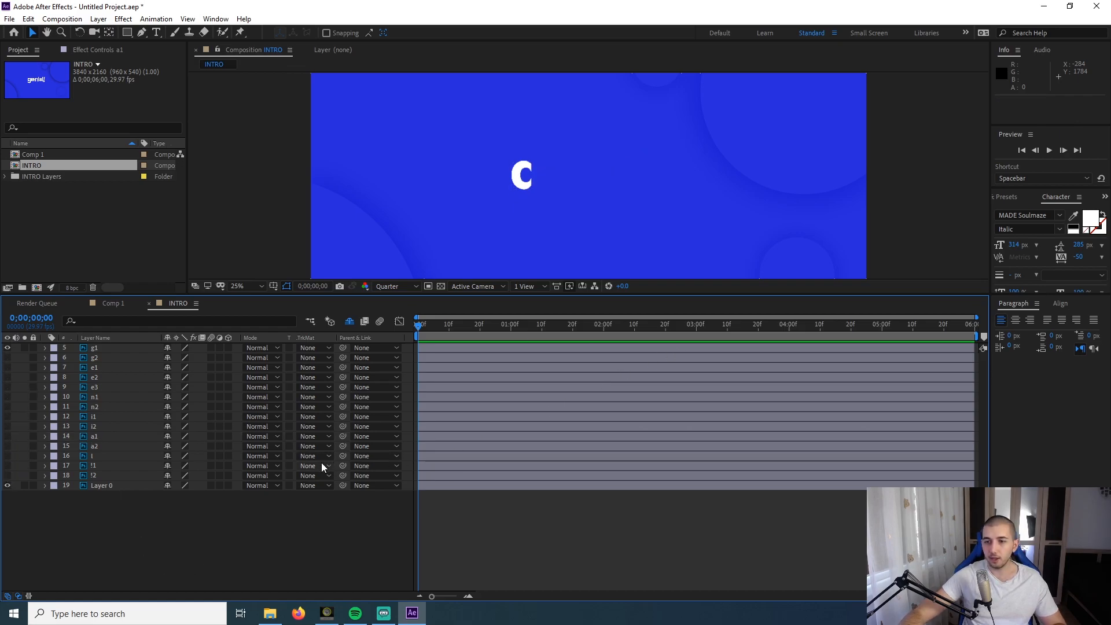
pyautogui.scroll(-4, 562, 191)
pyautogui.scroll(4, 567, 175)
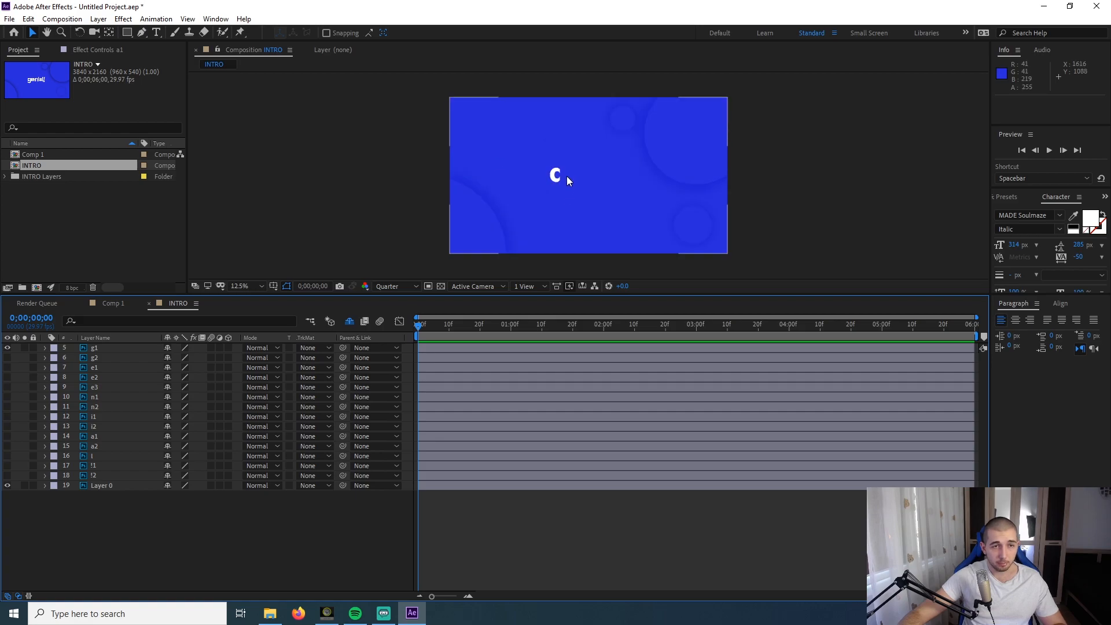
pyautogui.scroll(-2, 547, 180)
pyautogui.scroll(1, 600, 216)
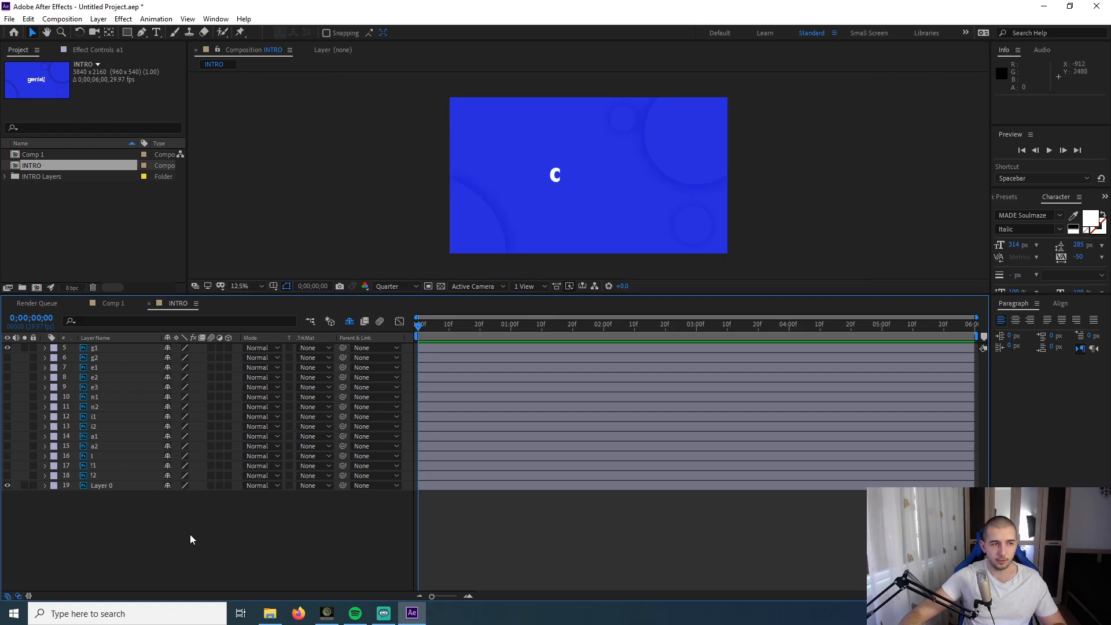
# - Narrow the INTRO timeline's visible range to 0;00 through about 1;22 for frame-by-frame work
pyautogui.click(7, 357)
pyautogui.moveTo(8, 368)
pyautogui.mouseDown()
pyautogui.moveTo(10, 484)
pyautogui.moveTo(8, 357)
pyautogui.mouseUp()
pyautogui.moveTo(443, 596); pyautogui.dragTo(445, 597)
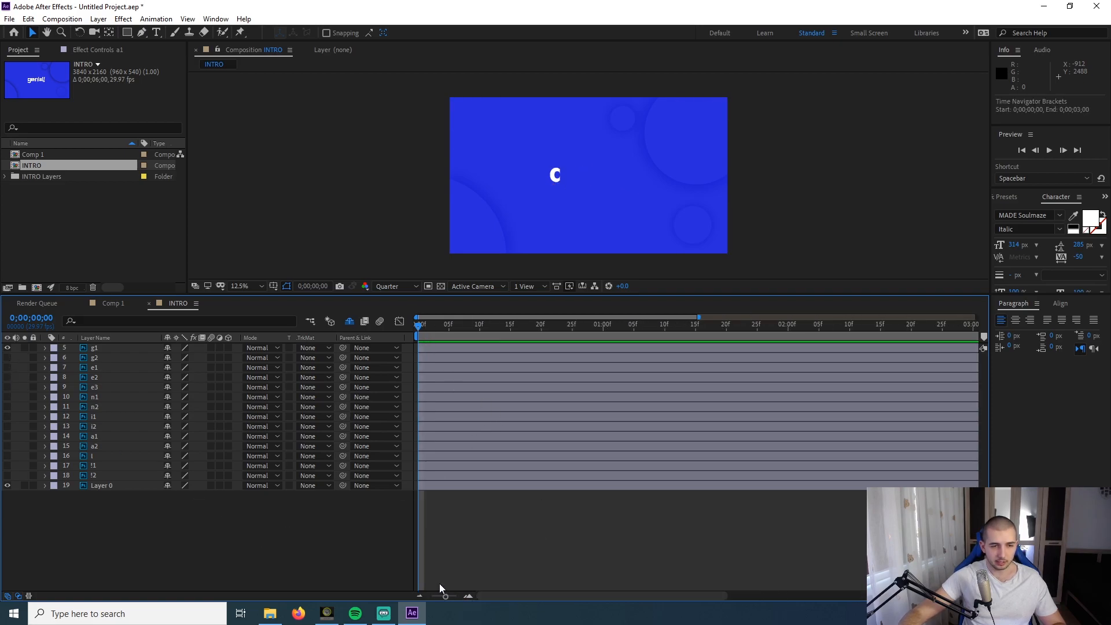
pyautogui.moveTo(455, 324); pyautogui.dragTo(342, 338)
pyautogui.moveTo(444, 597); pyautogui.dragTo(452, 597)
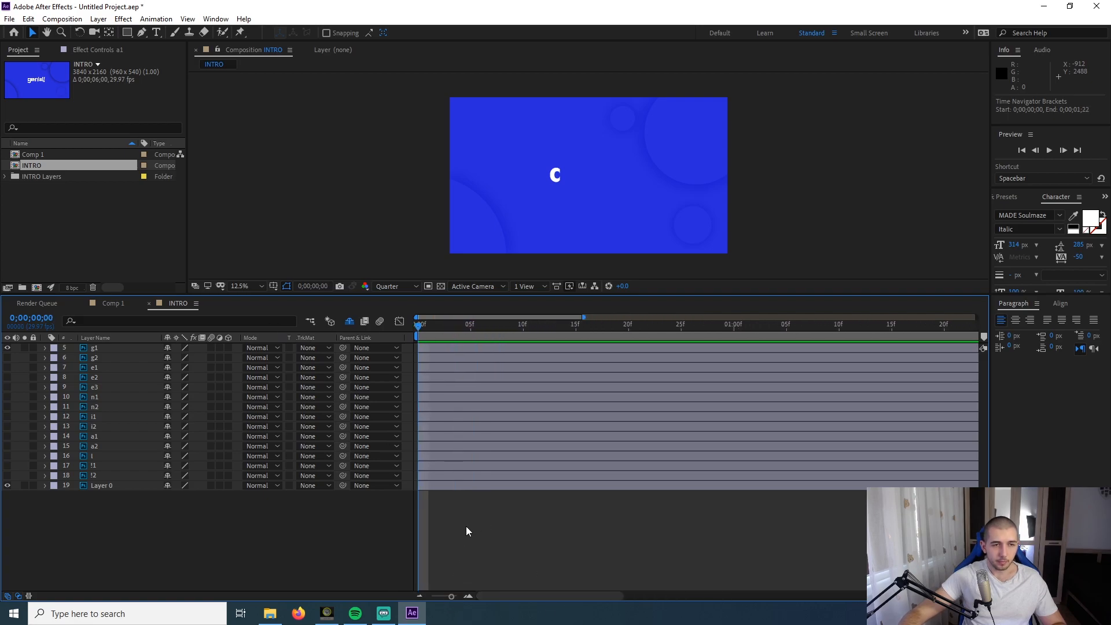
# - Draw a closed seven-point Pen mask around the letter piece on layer g1, with an inward notch at the letter's opening
pyautogui.click(90, 351)
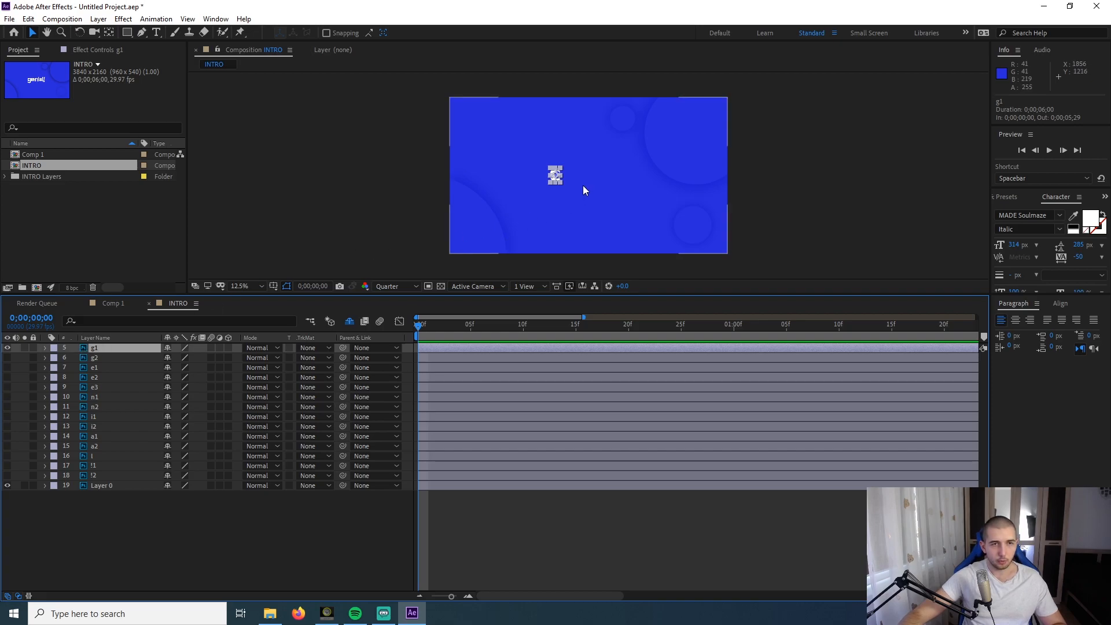
pyautogui.scroll(4, 564, 188)
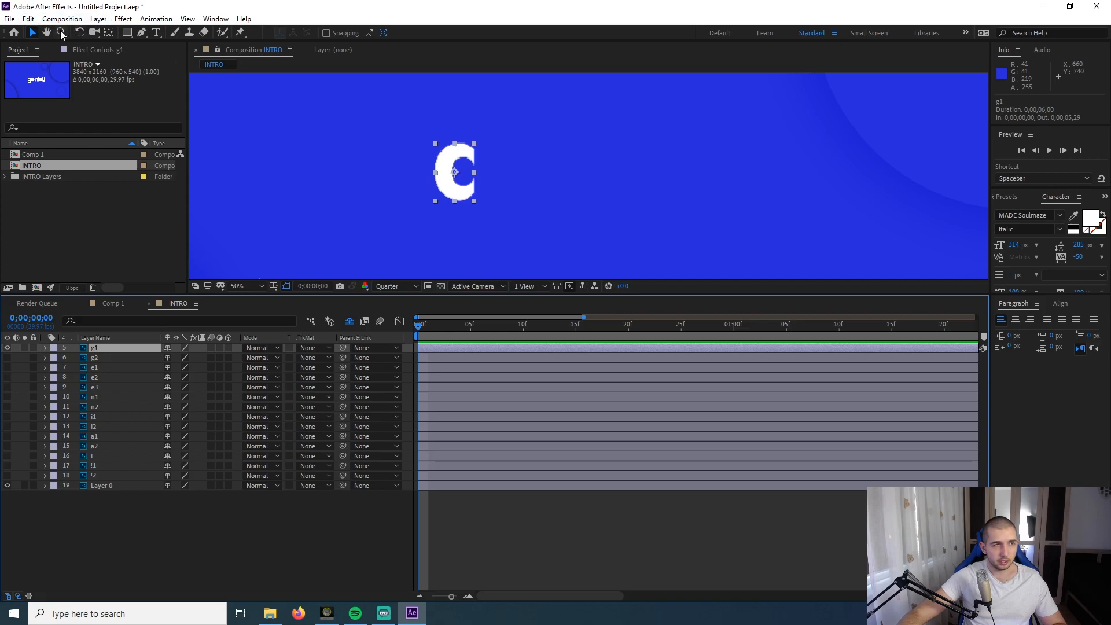
pyautogui.click(142, 32)
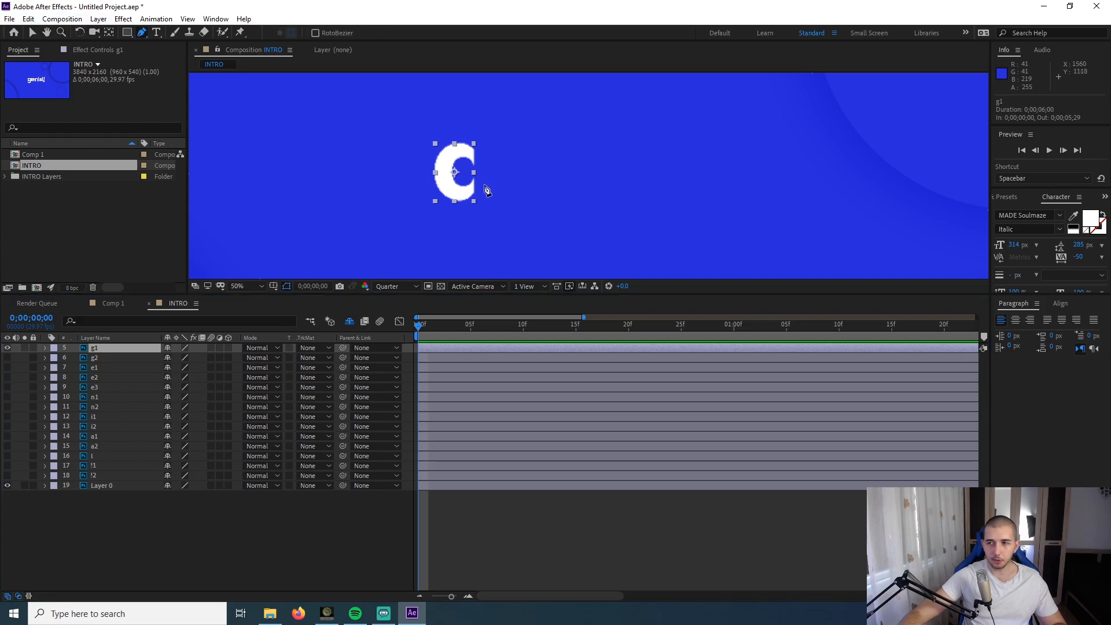
pyautogui.scroll(-4, 479, 164)
pyautogui.scroll(4, 571, 171)
pyautogui.scroll(-5, 569, 174)
pyautogui.scroll(5, 677, 191)
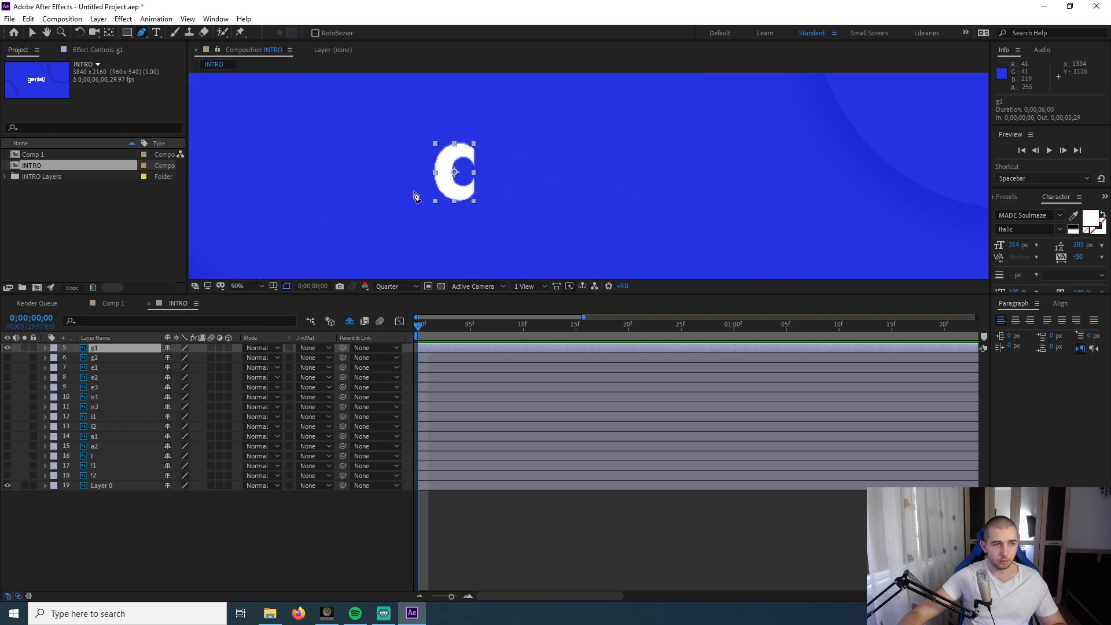
pyautogui.click(467, 173)
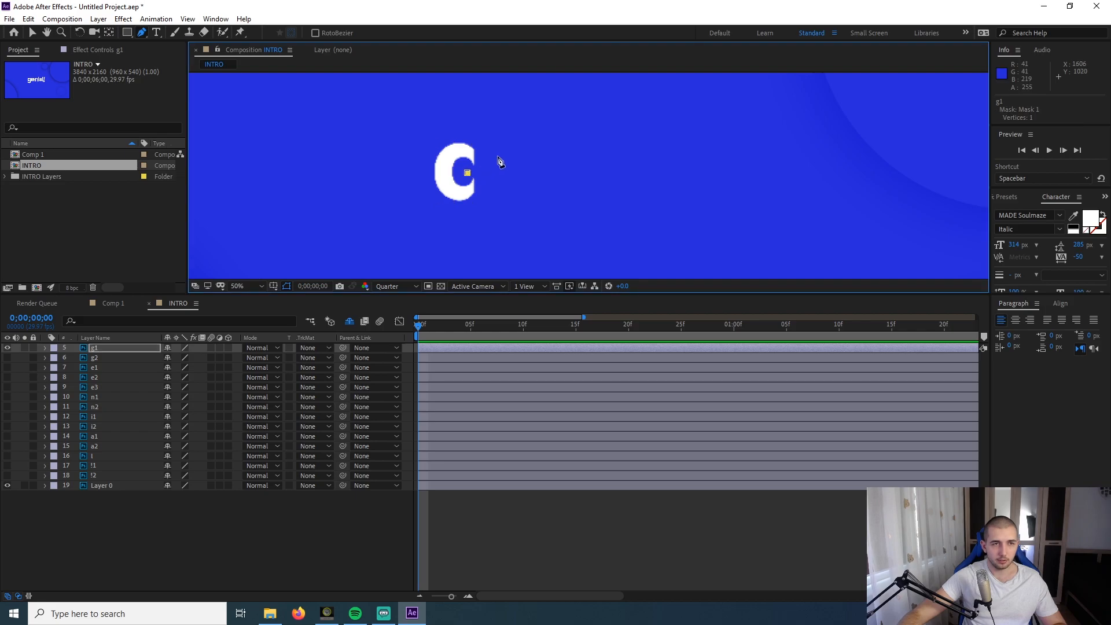
pyautogui.click(490, 162)
pyautogui.click(467, 114)
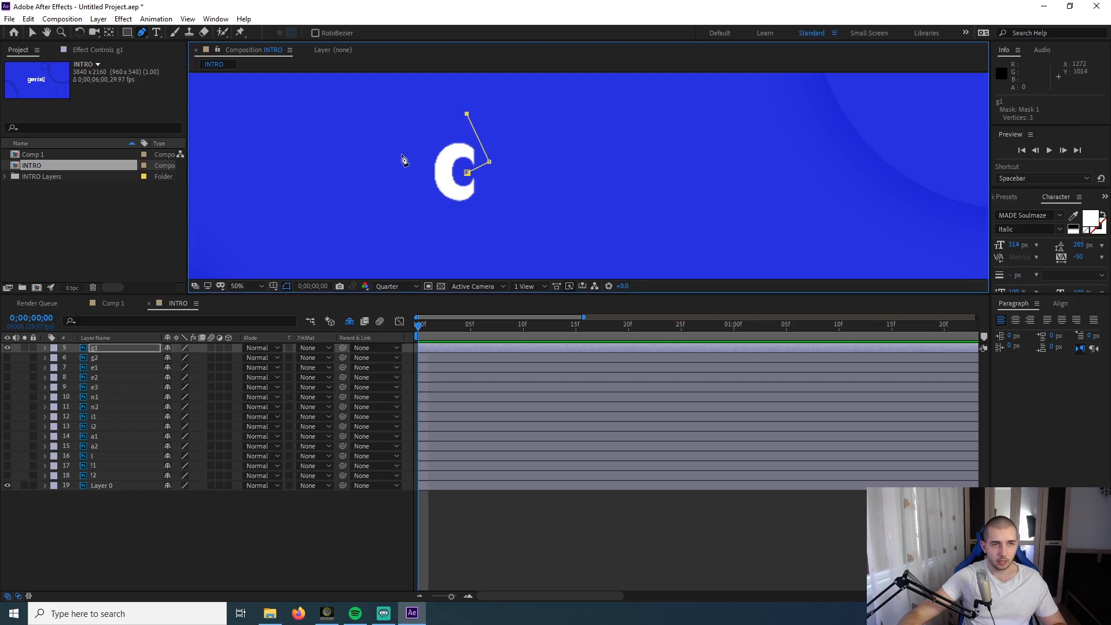
pyautogui.click(415, 143)
pyautogui.click(417, 220)
pyautogui.click(480, 228)
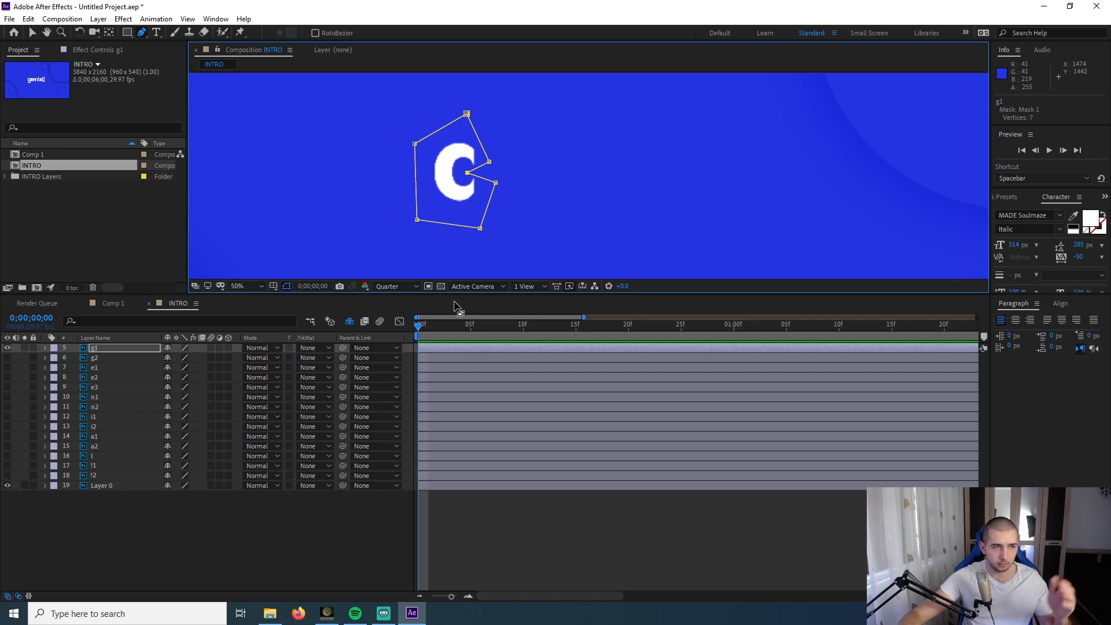
pyautogui.click(33, 33)
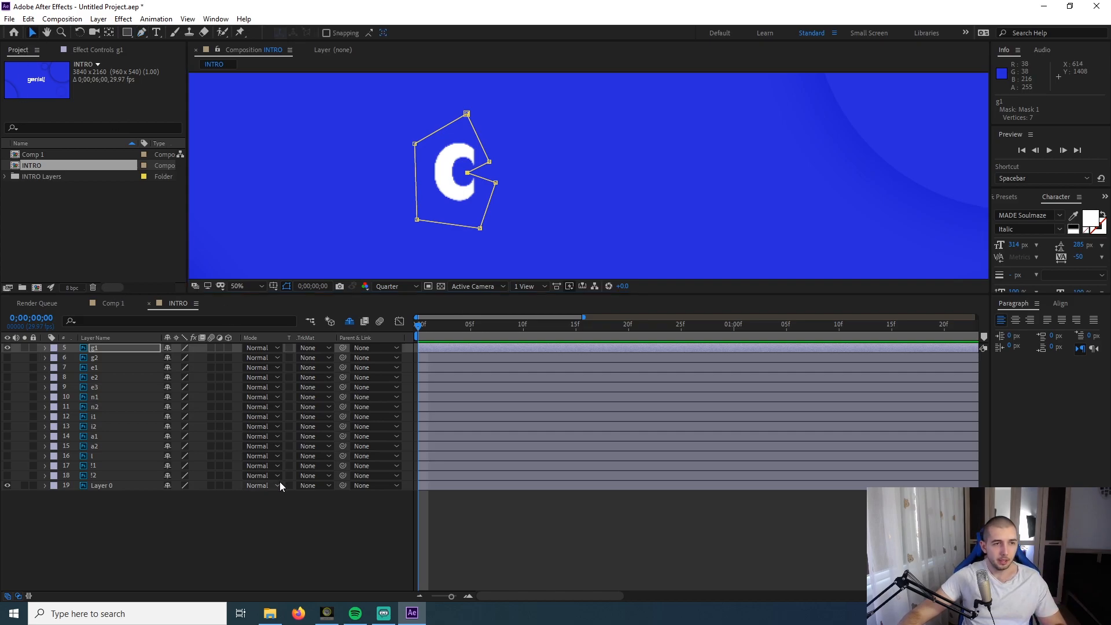
# - Show the Mask Path property of layer g1
pyautogui.press('m')
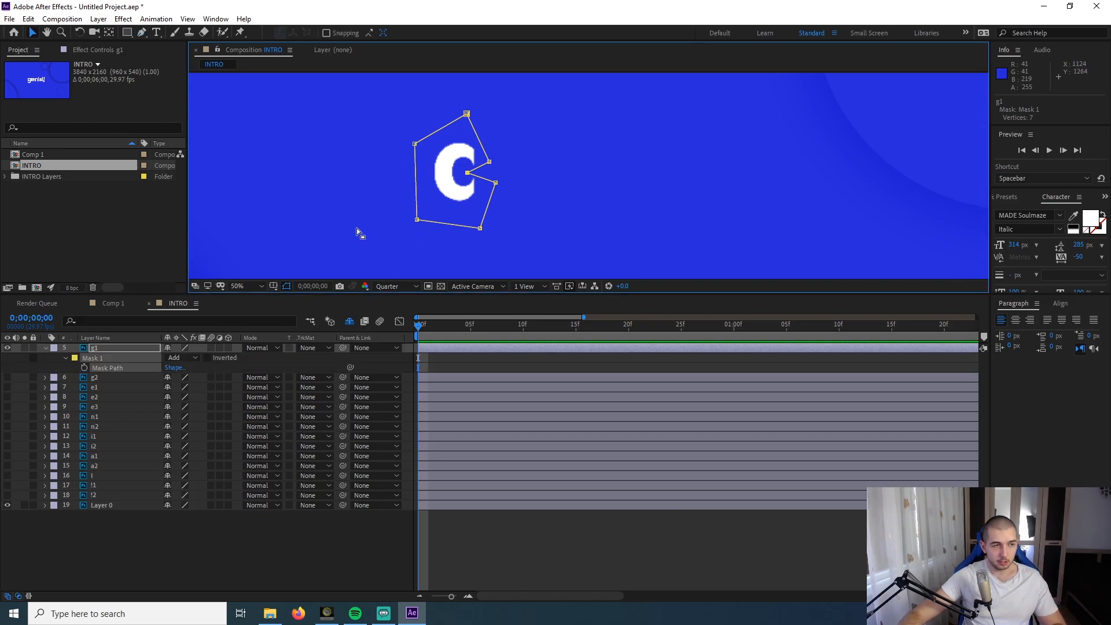
pyautogui.click(107, 355)
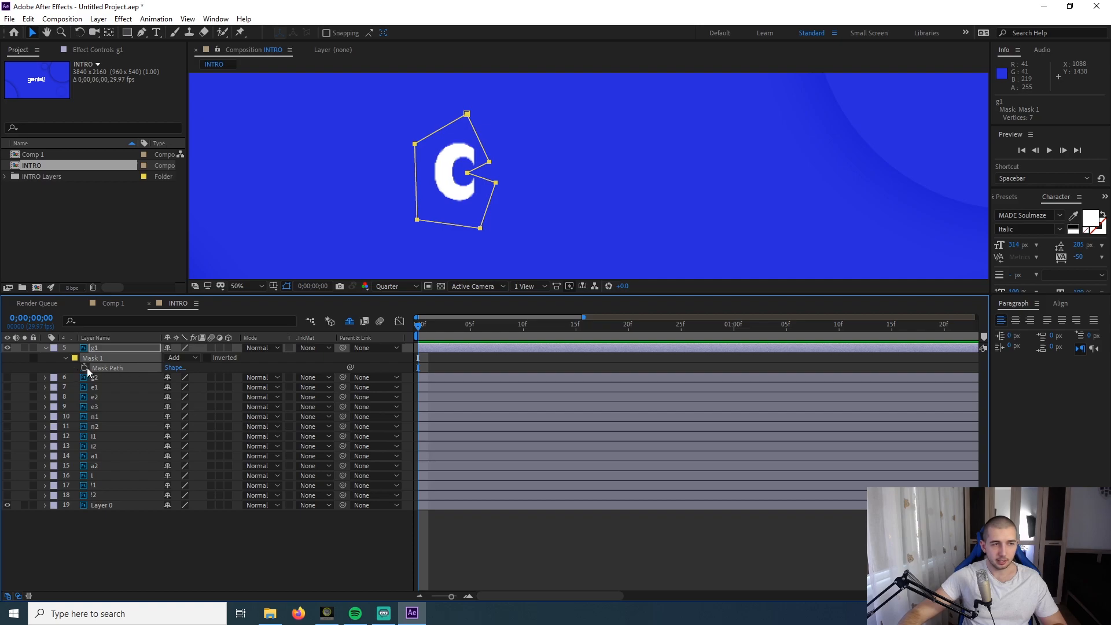
pyautogui.moveTo(480, 229); pyautogui.dragTo(509, 241)
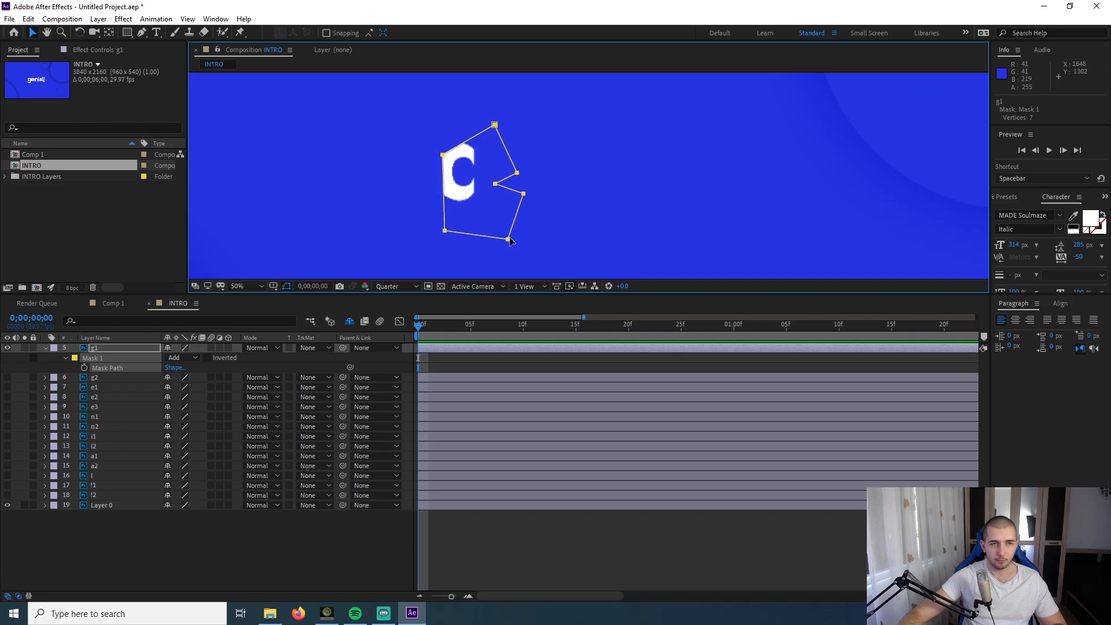
pyautogui.hotkey('ctrl', 'z')
pyautogui.hotkey('ctrl', 'z')
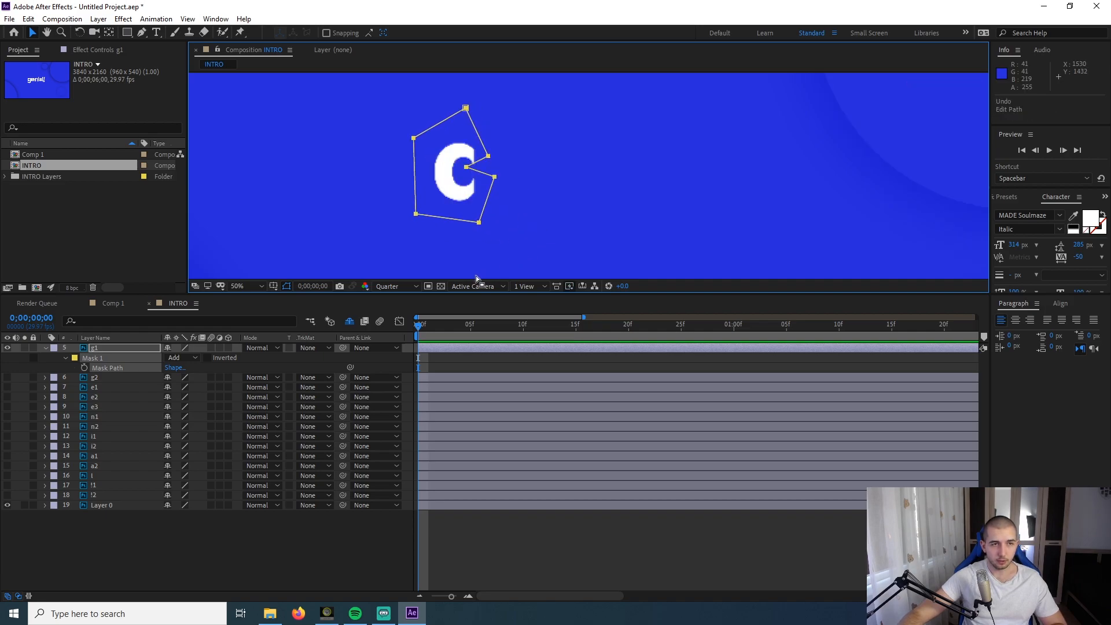
# - Expand all properties of g1's Mask 1 and move the mask's inner notch point out to the edge of the letter's opening
pyautogui.click(65, 358)
pyautogui.click(65, 358)
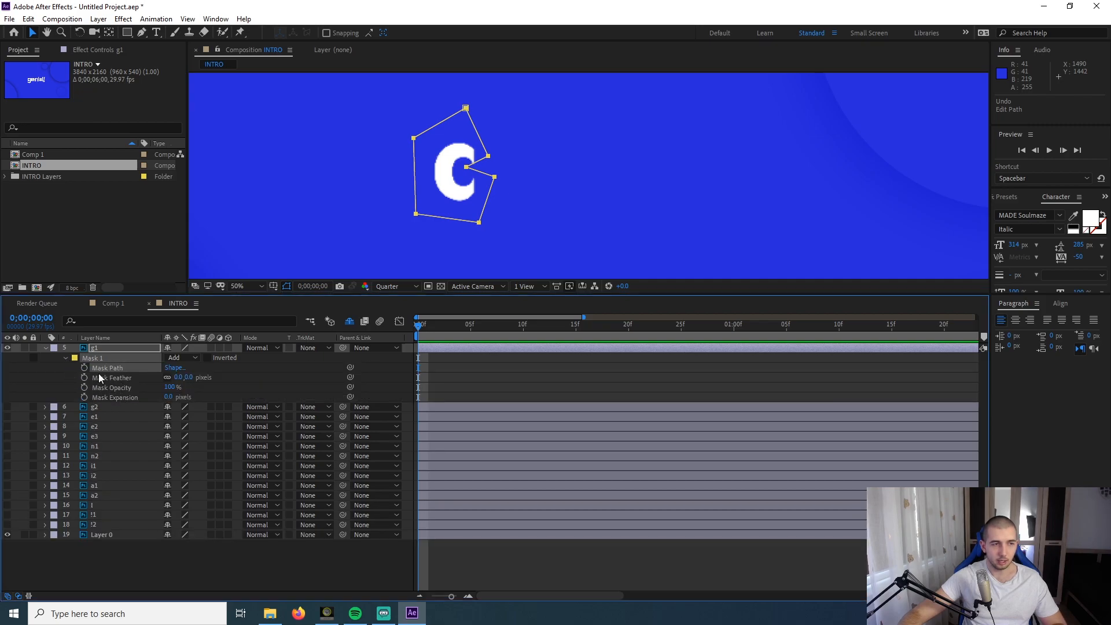
pyautogui.click(127, 388)
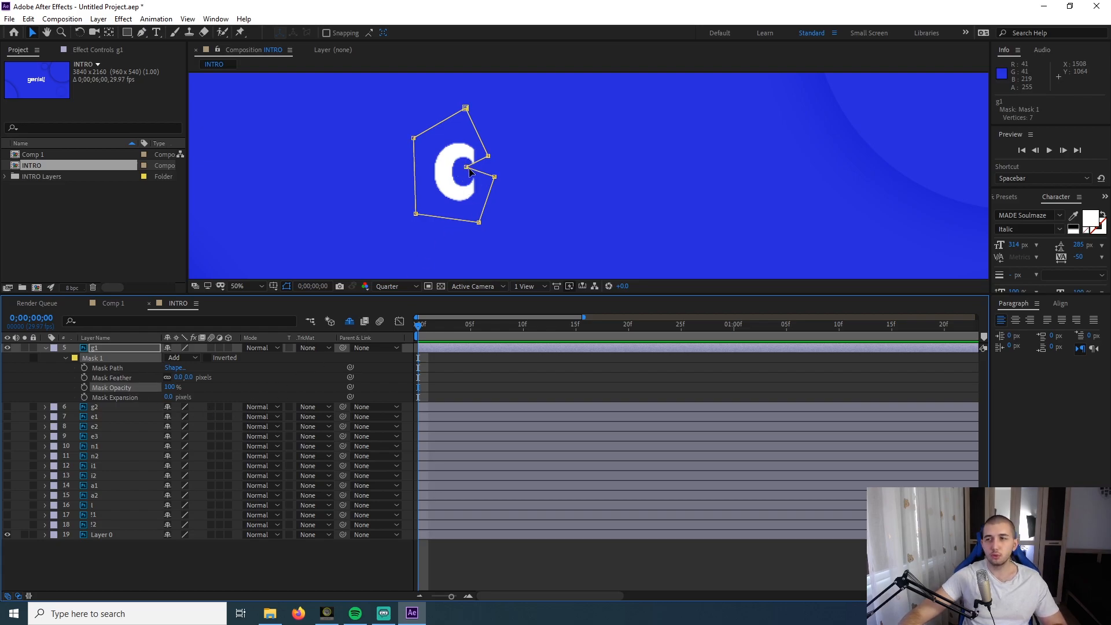
pyautogui.moveTo(469, 168); pyautogui.dragTo(475, 172)
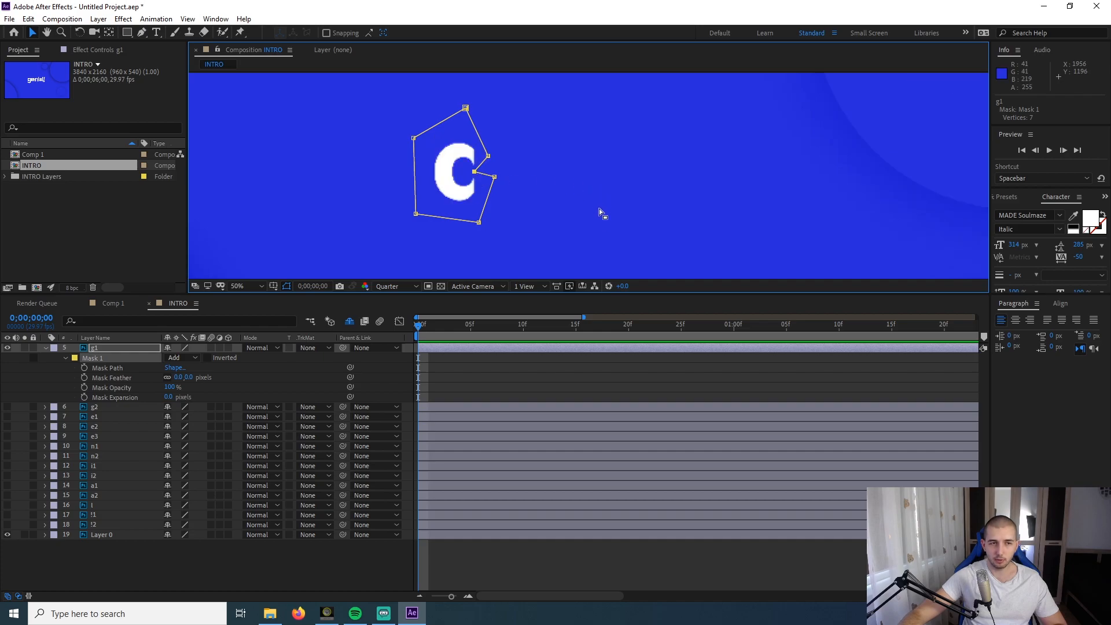
# - Start keyframing g1's Mask Path at frame 7 with the letter piece fully visible
pyautogui.moveTo(468, 323); pyautogui.dragTo(417, 331)
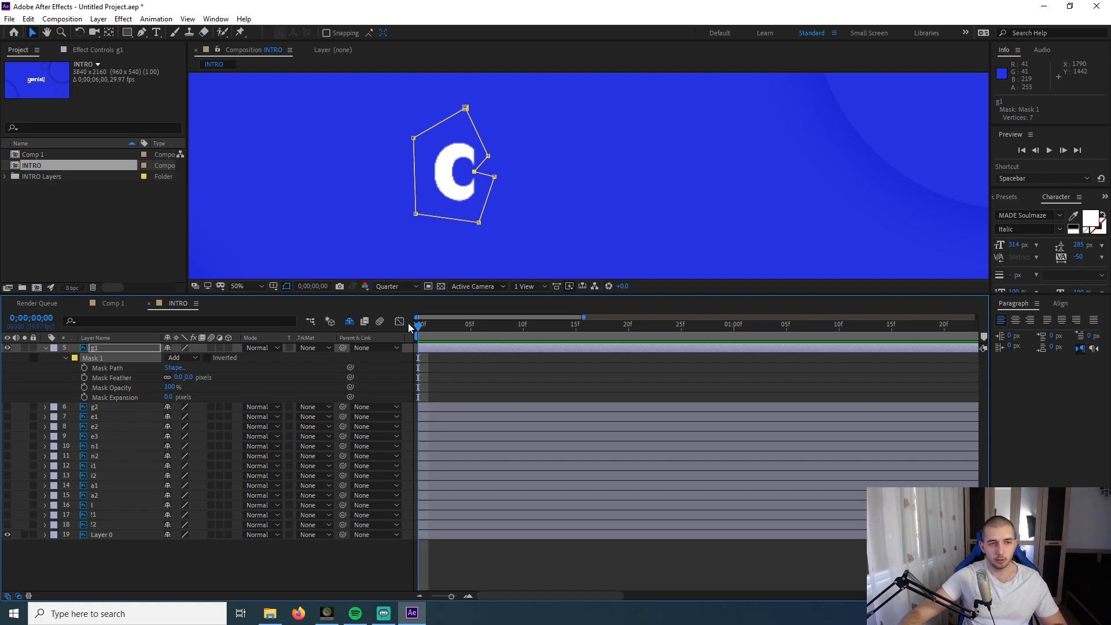
pyautogui.moveTo(420, 330); pyautogui.dragTo(494, 336)
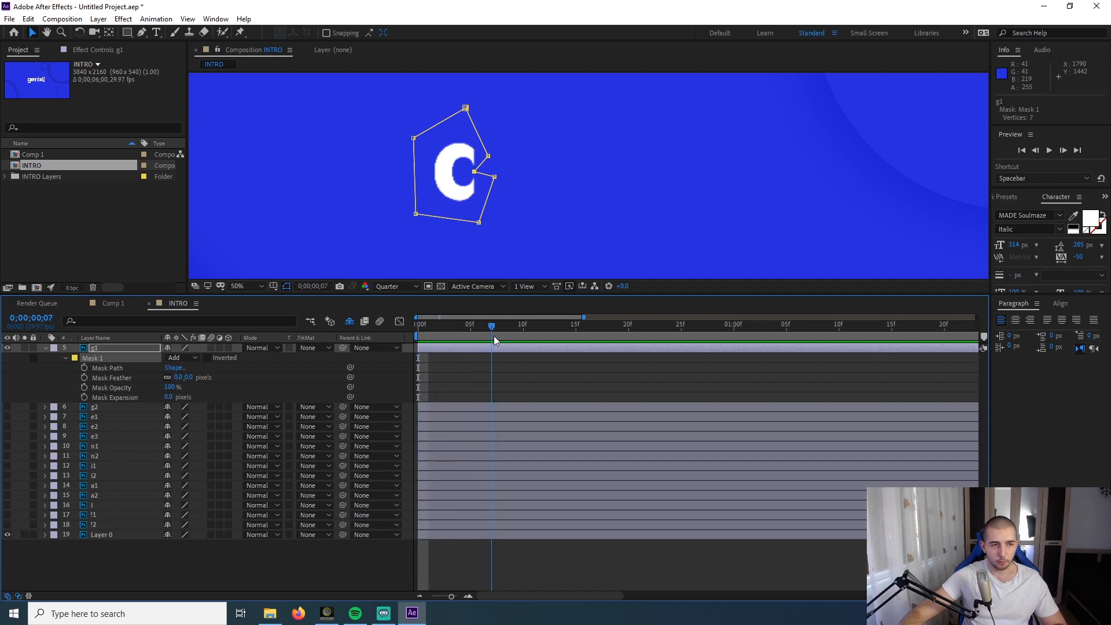
pyautogui.click(85, 370)
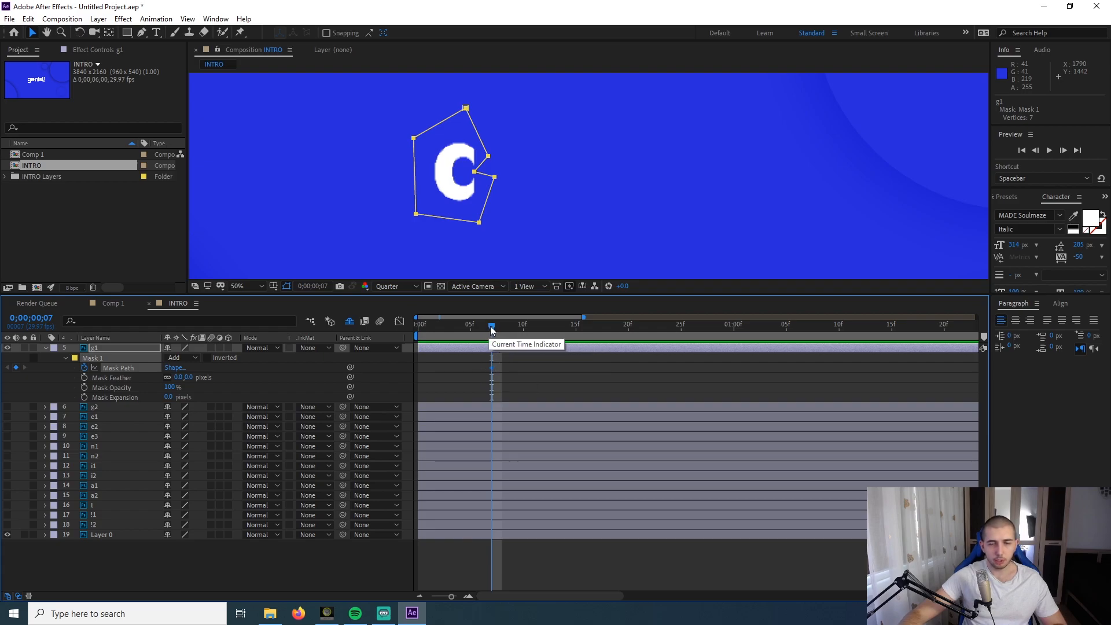
# - At frame 5, reshape g1's mask by pulling its upper points down and left so the letter's upper arm is cut away
pyautogui.moveTo(491, 330); pyautogui.dragTo(475, 334)
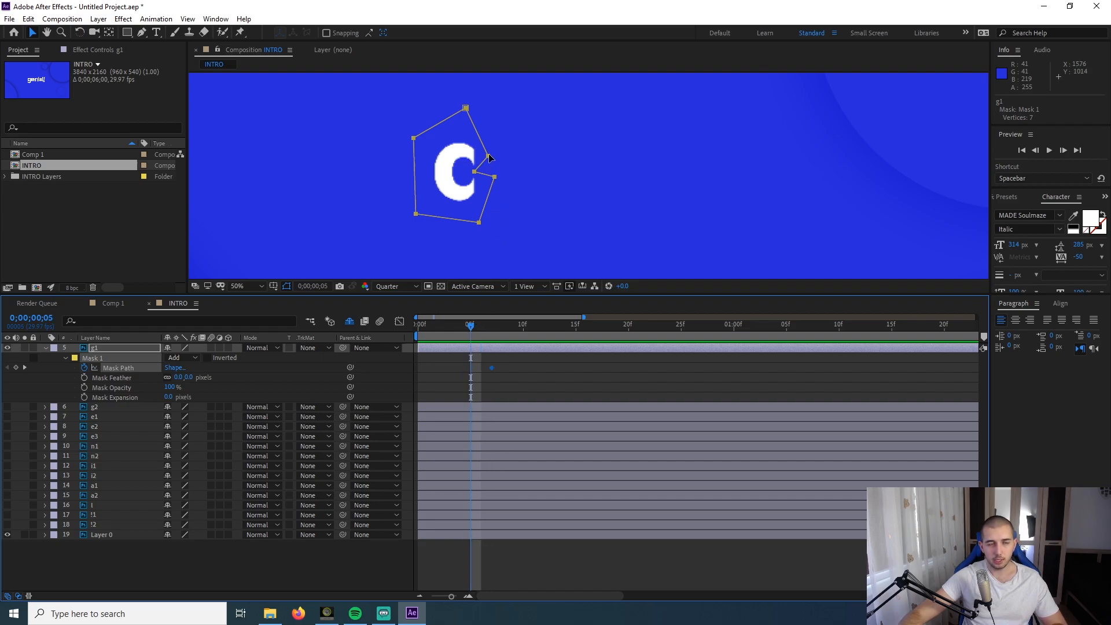
pyautogui.moveTo(490, 158); pyautogui.dragTo(488, 156)
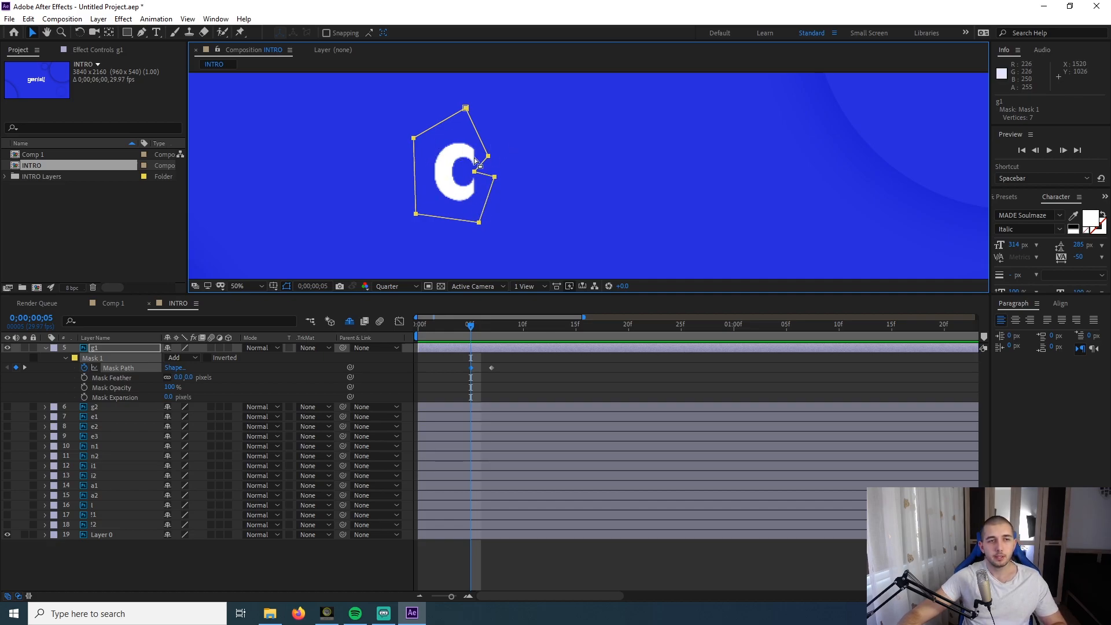
pyautogui.moveTo(487, 156); pyautogui.dragTo(479, 142)
pyautogui.hotkey('ctrl', 'z')
pyautogui.click(111, 391)
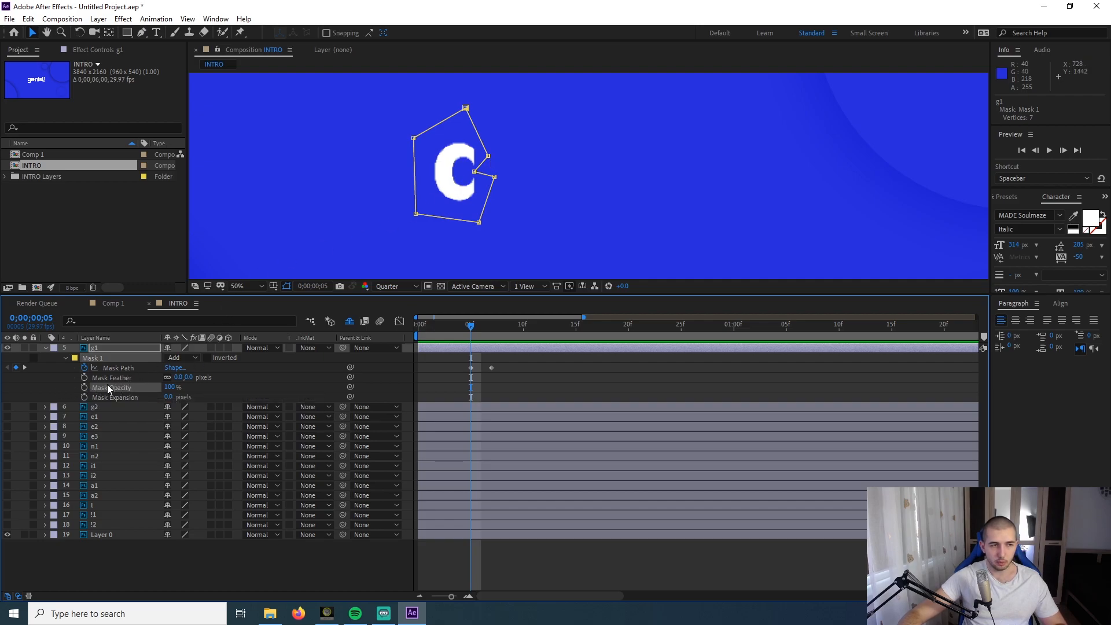
pyautogui.moveTo(489, 157); pyautogui.dragTo(473, 129)
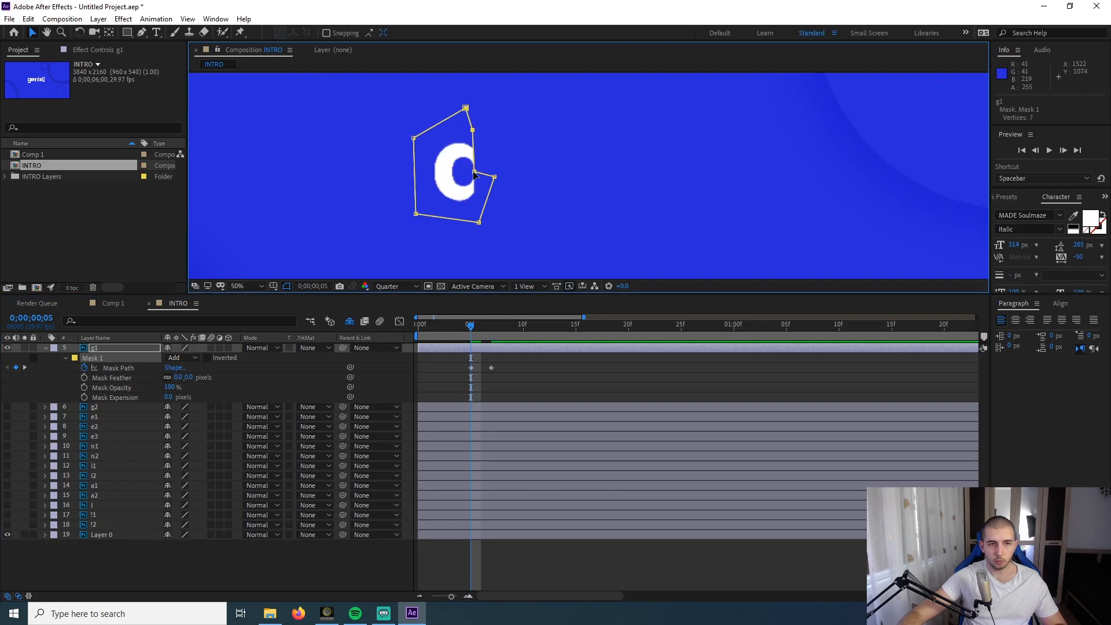
pyautogui.moveTo(473, 173); pyautogui.dragTo(457, 168)
pyautogui.moveTo(473, 130); pyautogui.dragTo(395, 174)
pyautogui.moveTo(415, 123); pyautogui.dragTo(404, 141)
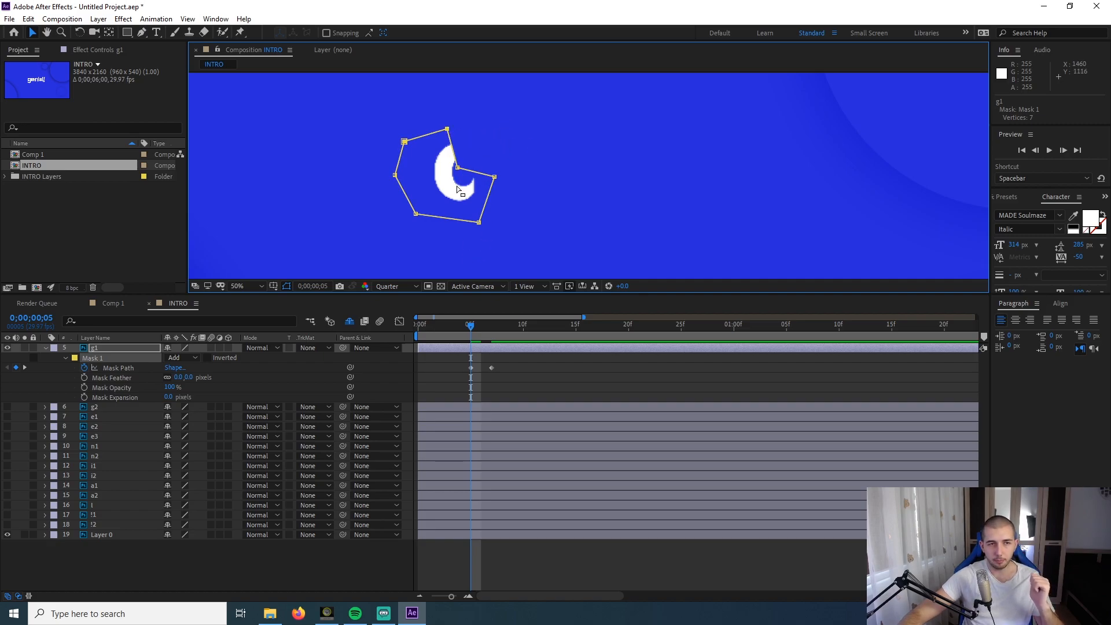
# - At frame 3, reshape g1's mask so only the tip of the letter's lower curve stays visible
pyautogui.click(449, 328)
pyautogui.click(468, 332)
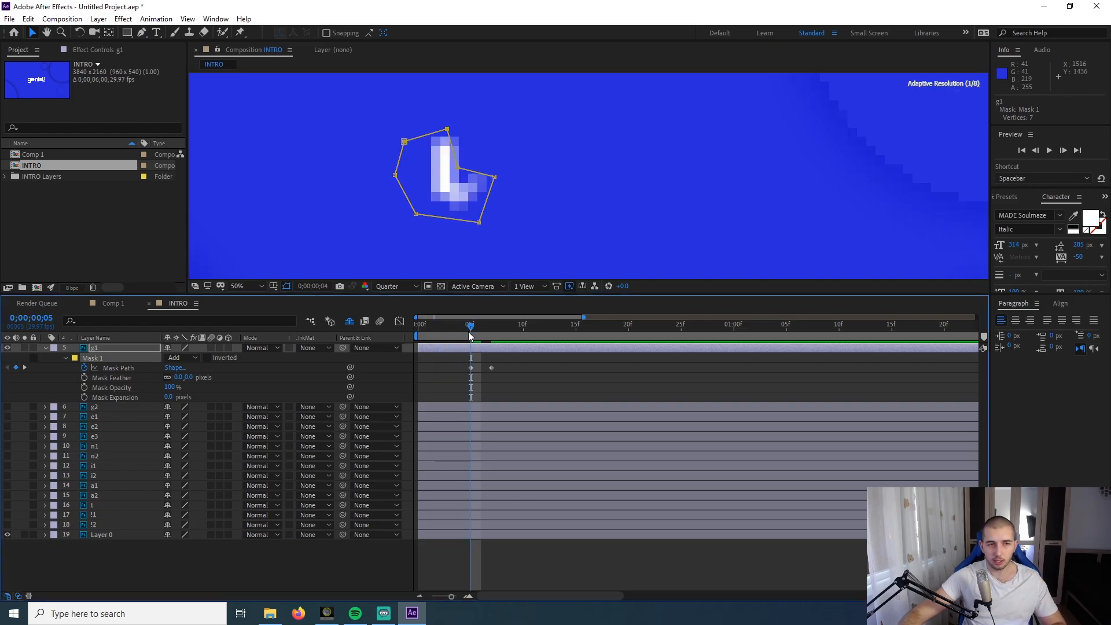
pyautogui.moveTo(484, 334); pyautogui.dragTo(450, 328)
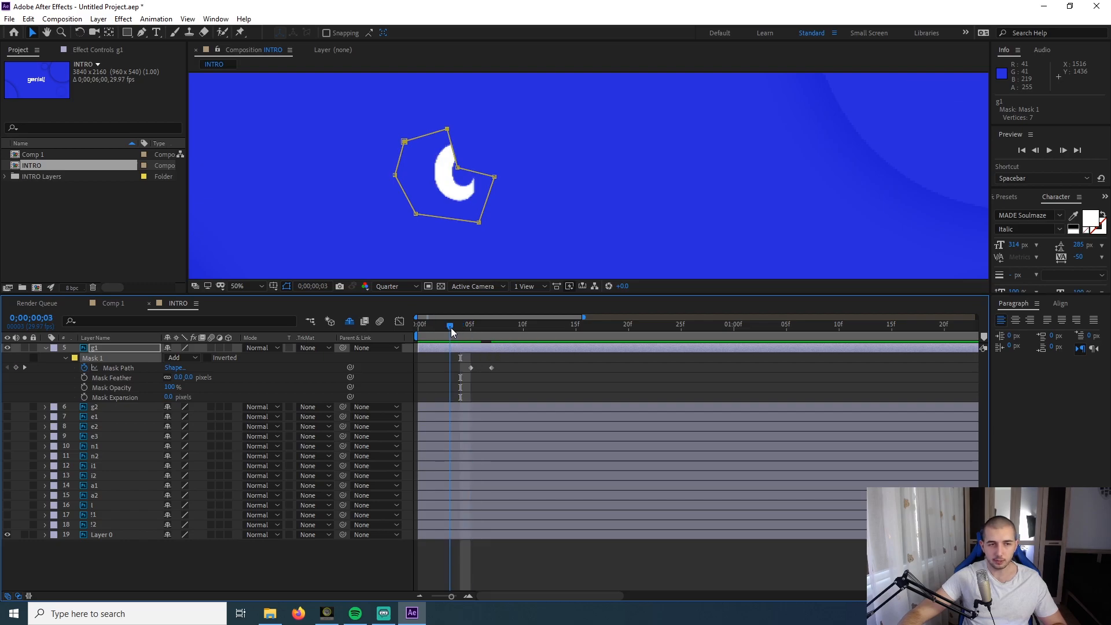
pyautogui.moveTo(447, 128); pyautogui.dragTo(448, 213)
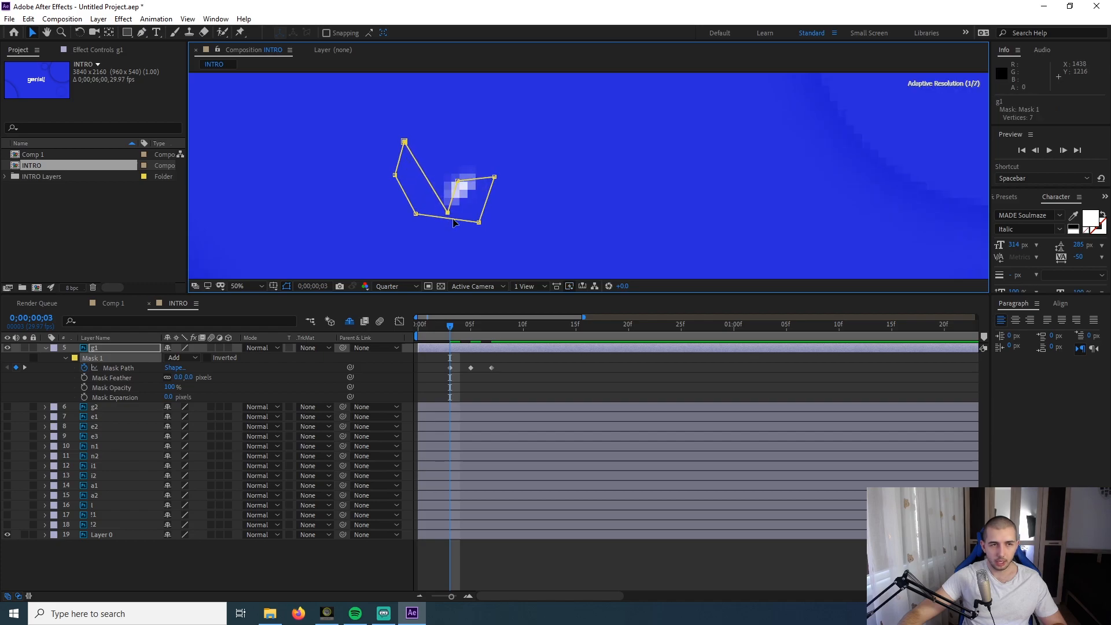
# - At frame 1, collapse g1's mask into a thin strip below the letter so the whole piece is hidden
pyautogui.moveTo(450, 328); pyautogui.dragTo(429, 328)
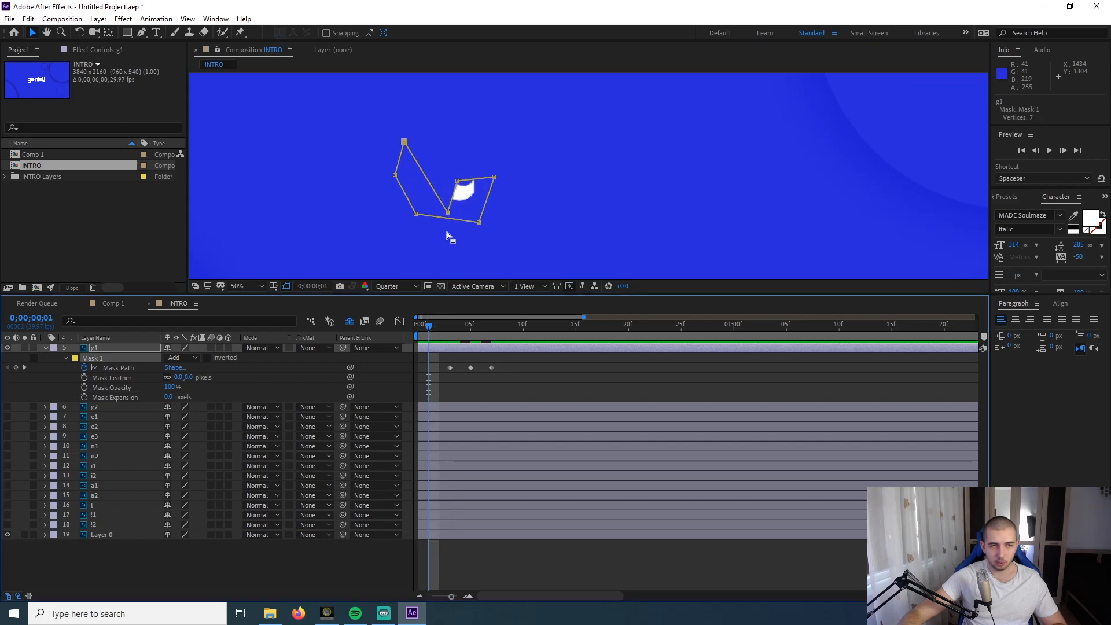
pyautogui.moveTo(450, 214); pyautogui.dragTo(486, 183)
pyautogui.moveTo(405, 142); pyautogui.dragTo(386, 214)
pyautogui.moveTo(399, 159); pyautogui.dragTo(394, 208)
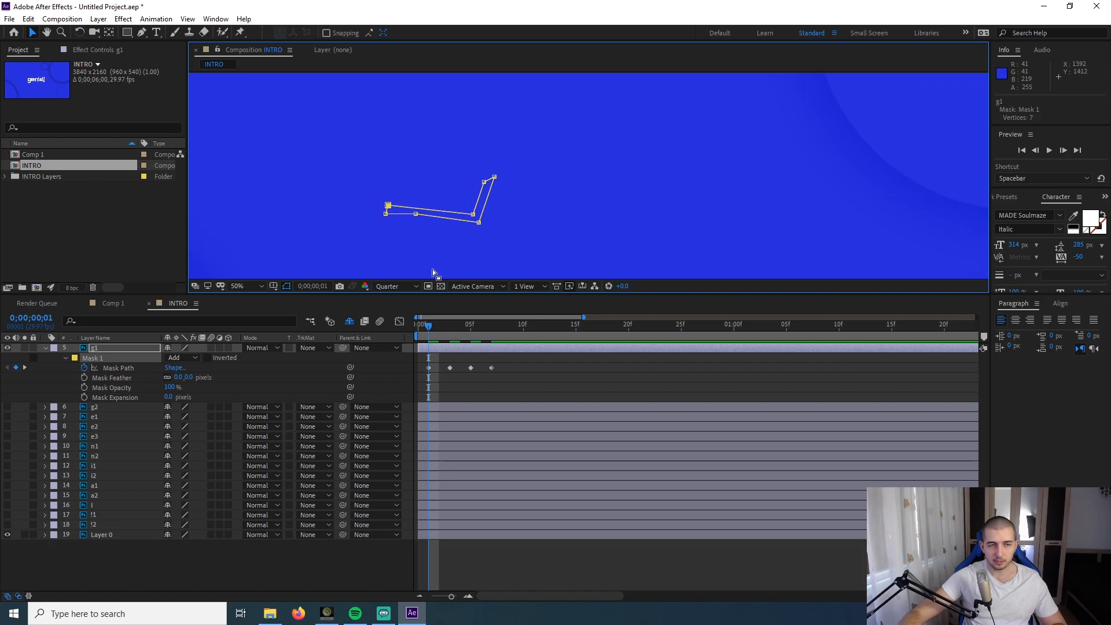
# - Play back the g1 mask reveal animation
pyautogui.click(432, 328)
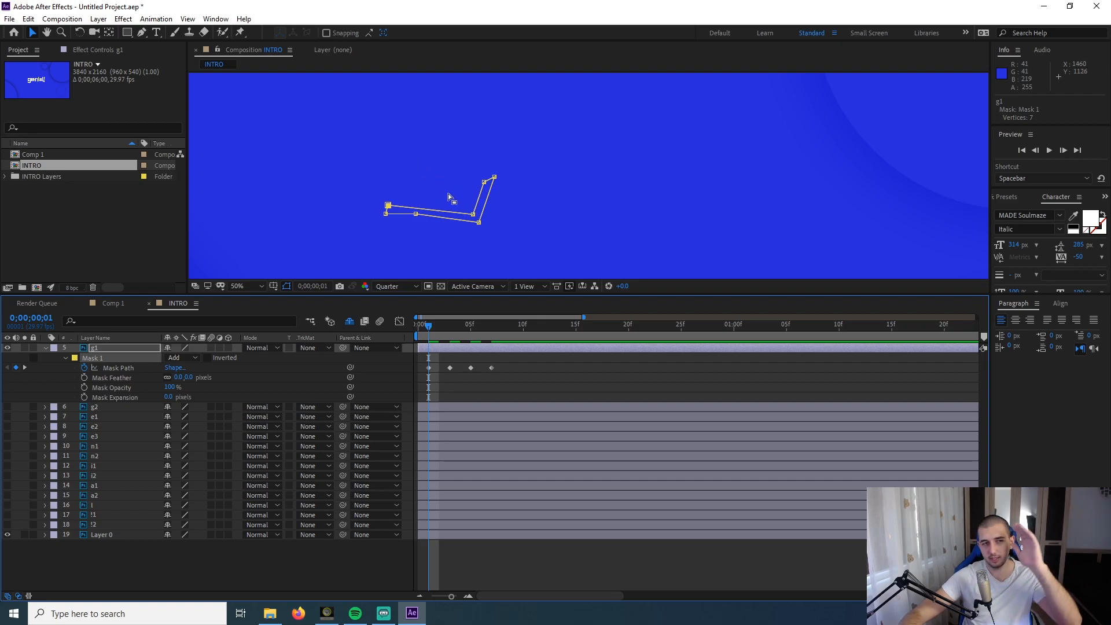
pyautogui.press('space')
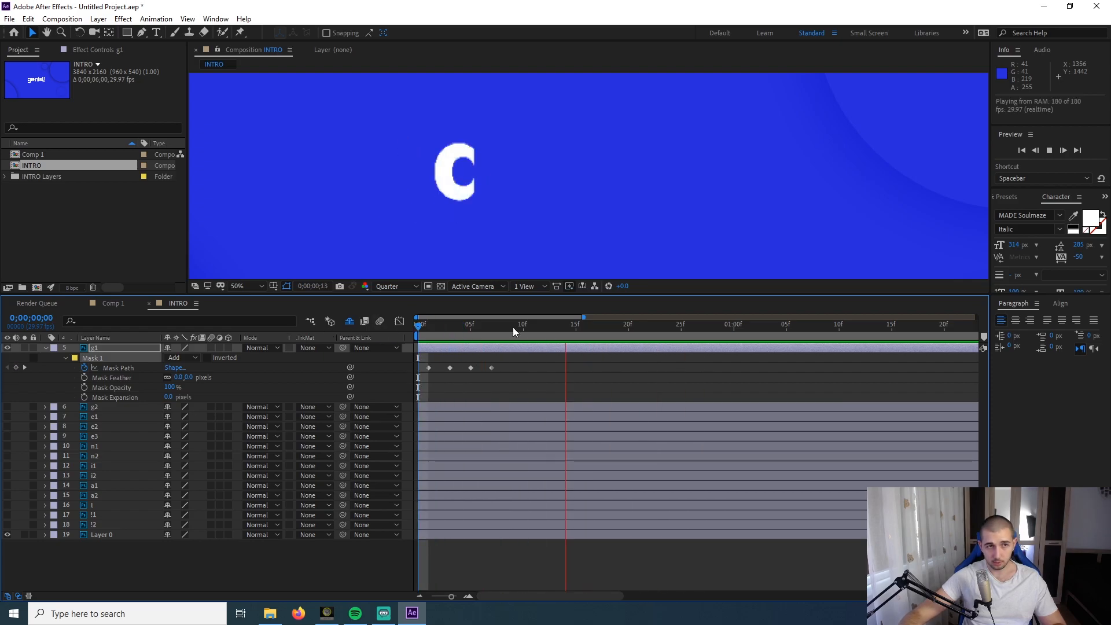
pyautogui.press('space')
# - Spread g1's Mask Path keyframes evenly to frames 1, 6, 11 and 16, and preview the slower reveal
pyautogui.moveTo(501, 374); pyautogui.dragTo(613, 397)
pyautogui.moveTo(449, 369); pyautogui.dragTo(481, 369)
pyautogui.click(590, 392)
pyautogui.press('space')
# - At frame 6, move the outer left points of g1's mask down and outward so they sit lower beside the letter
pyautogui.click(428, 327)
pyautogui.moveTo(429, 330); pyautogui.dragTo(481, 336)
pyautogui.click(476, 348)
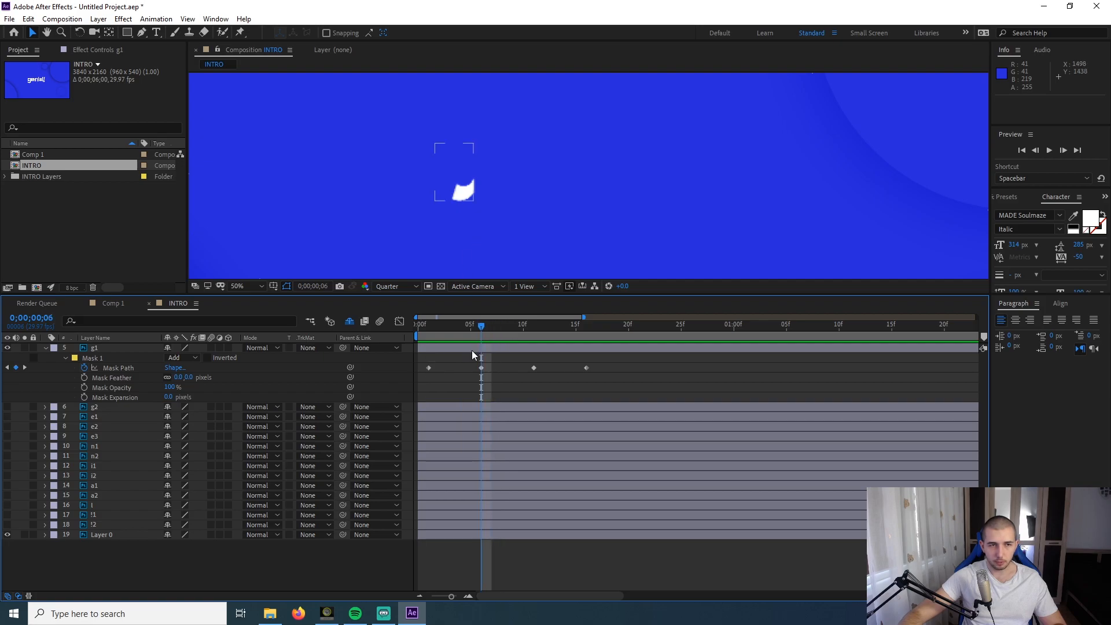
pyautogui.click(481, 369)
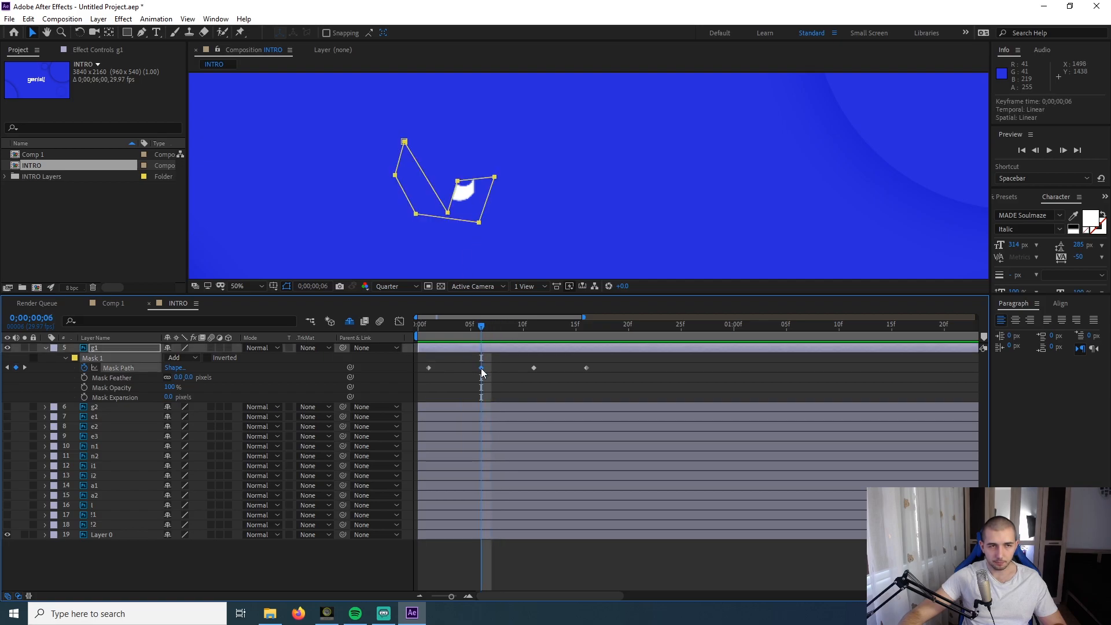
pyautogui.click(124, 388)
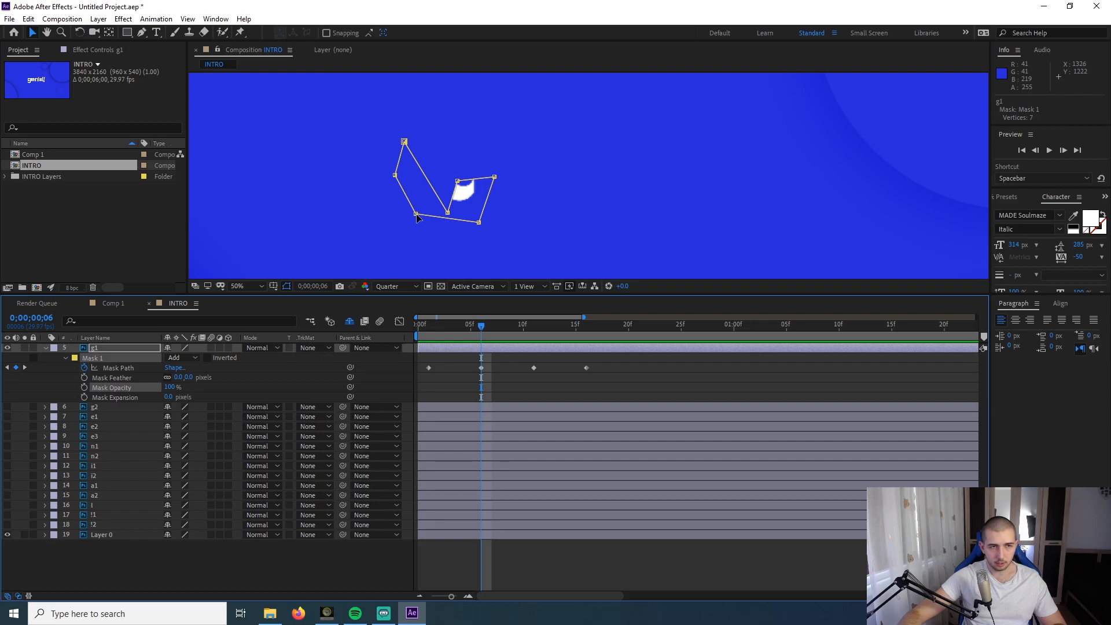
pyautogui.moveTo(418, 218); pyautogui.dragTo(405, 237)
pyautogui.moveTo(395, 176); pyautogui.dragTo(377, 211)
pyautogui.moveTo(403, 145); pyautogui.dragTo(387, 211)
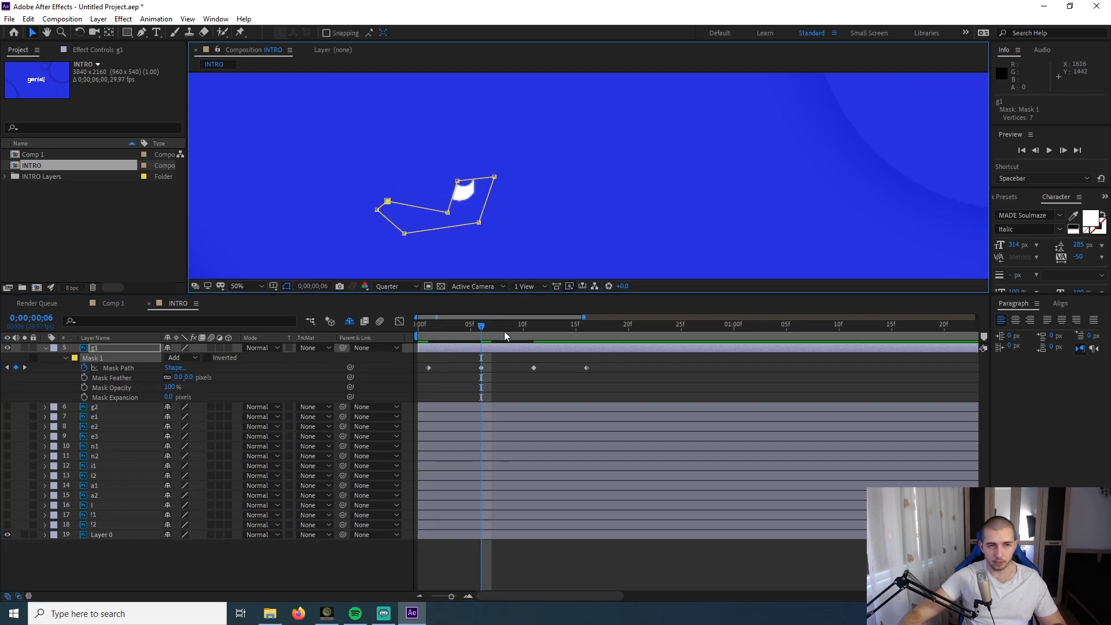
pyautogui.press('space')
# - At frame 7, pull the inner point of g1's mask left to expose more of the lower curve, and preview the reveal
pyautogui.moveTo(483, 331)
pyautogui.mouseDown()
pyautogui.moveTo(417, 331)
pyautogui.moveTo(515, 333)
pyautogui.moveTo(491, 330)
pyautogui.mouseUp()
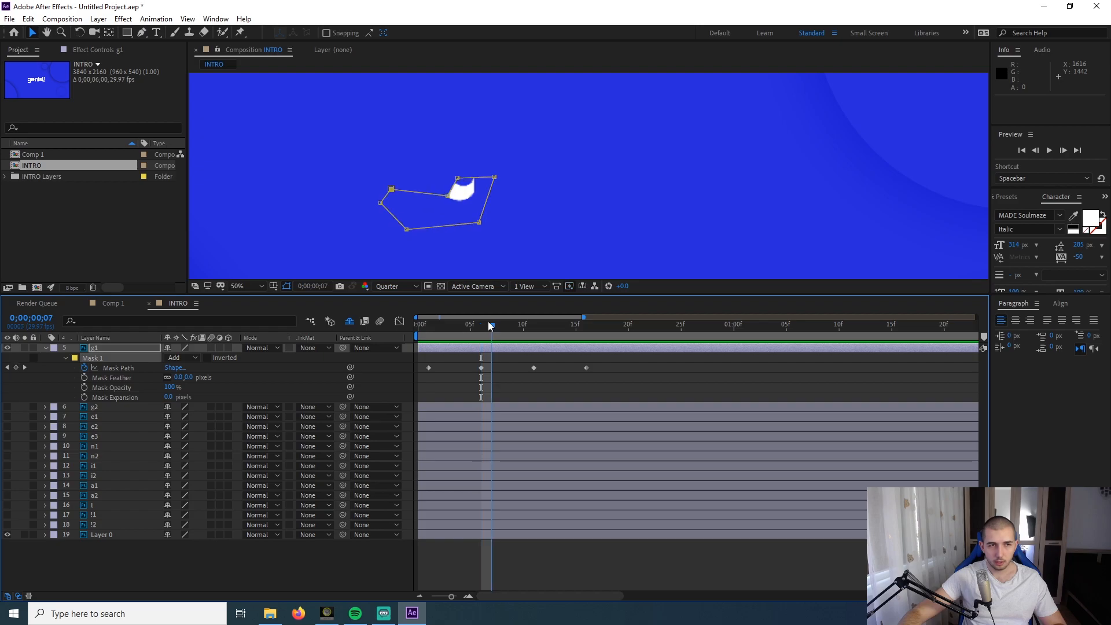
pyautogui.moveTo(447, 195); pyautogui.dragTo(426, 200)
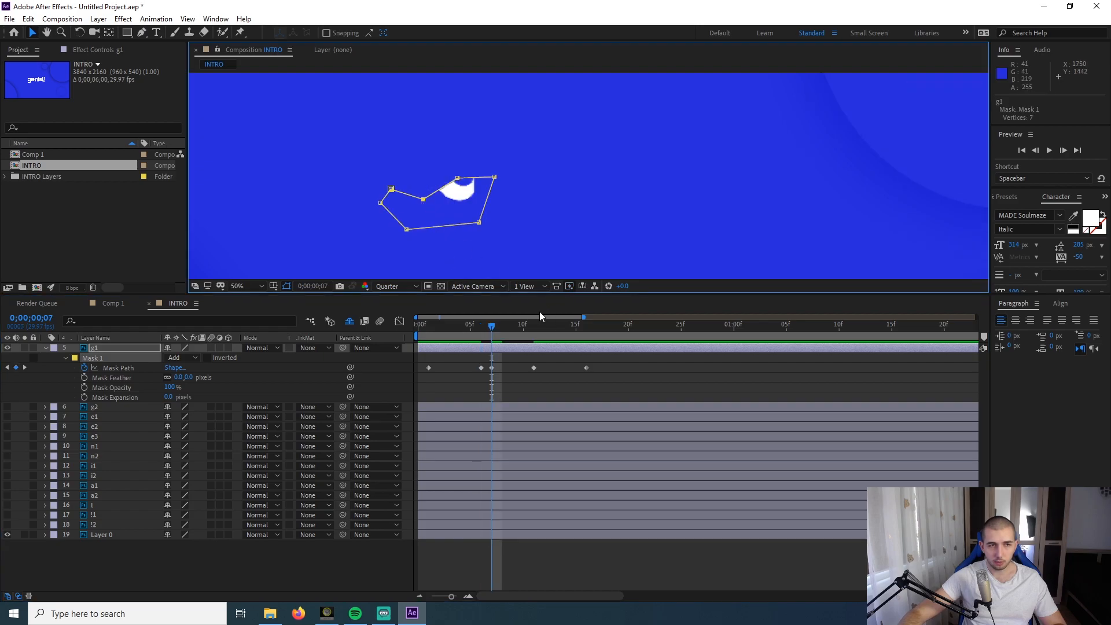
pyautogui.moveTo(493, 325); pyautogui.dragTo(524, 325)
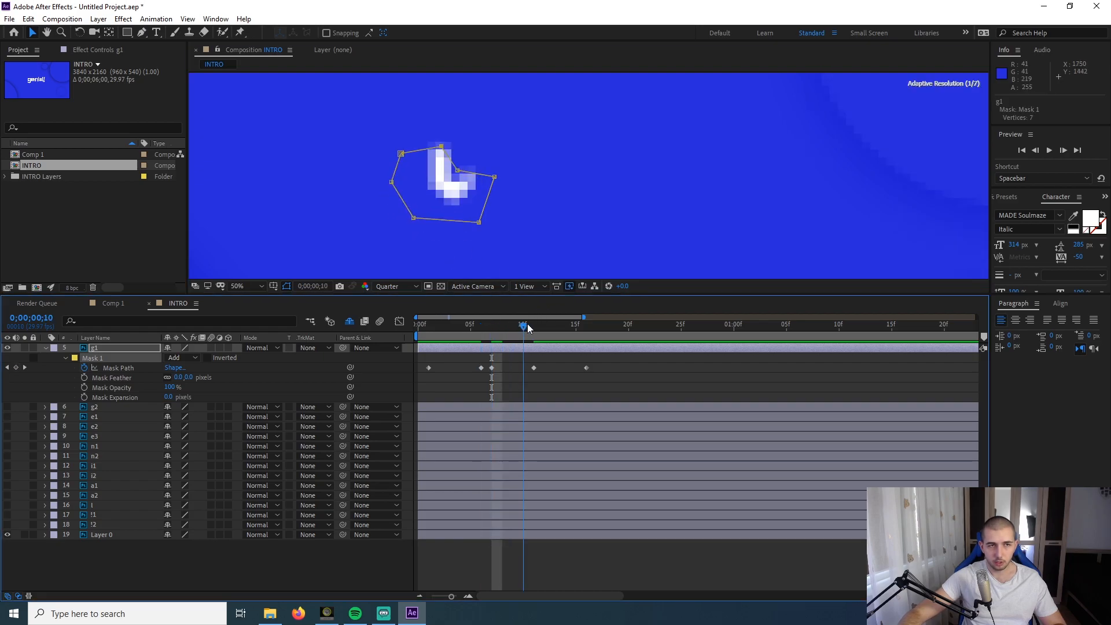
pyautogui.press('Home')
pyautogui.press('space')
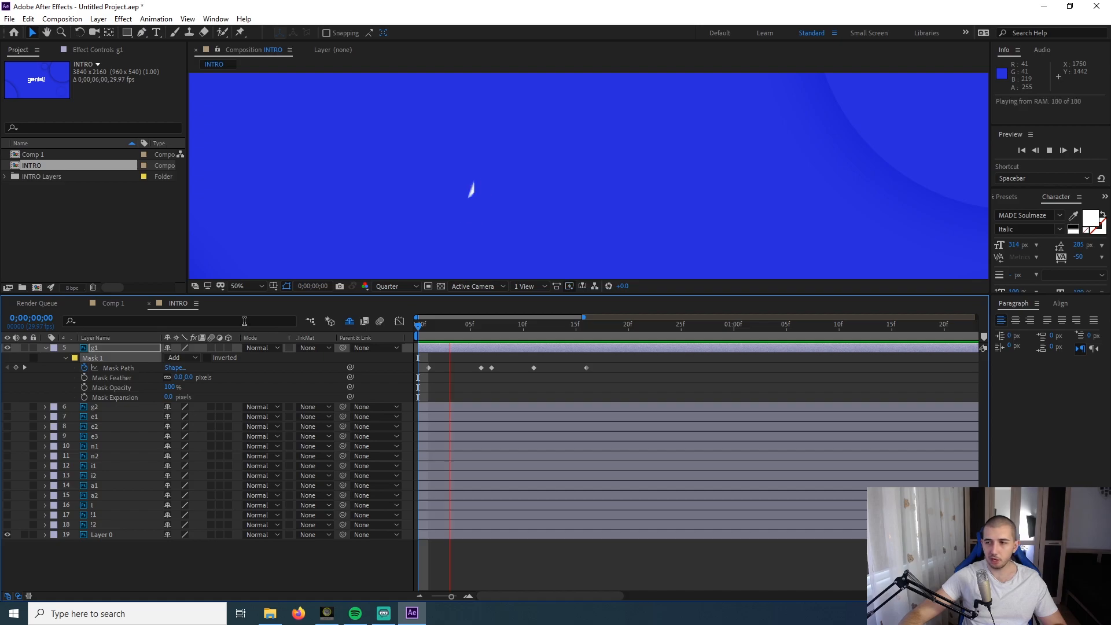
pyautogui.press('space')
pyautogui.moveTo(456, 326); pyautogui.dragTo(373, 328)
pyautogui.click(456, 389)
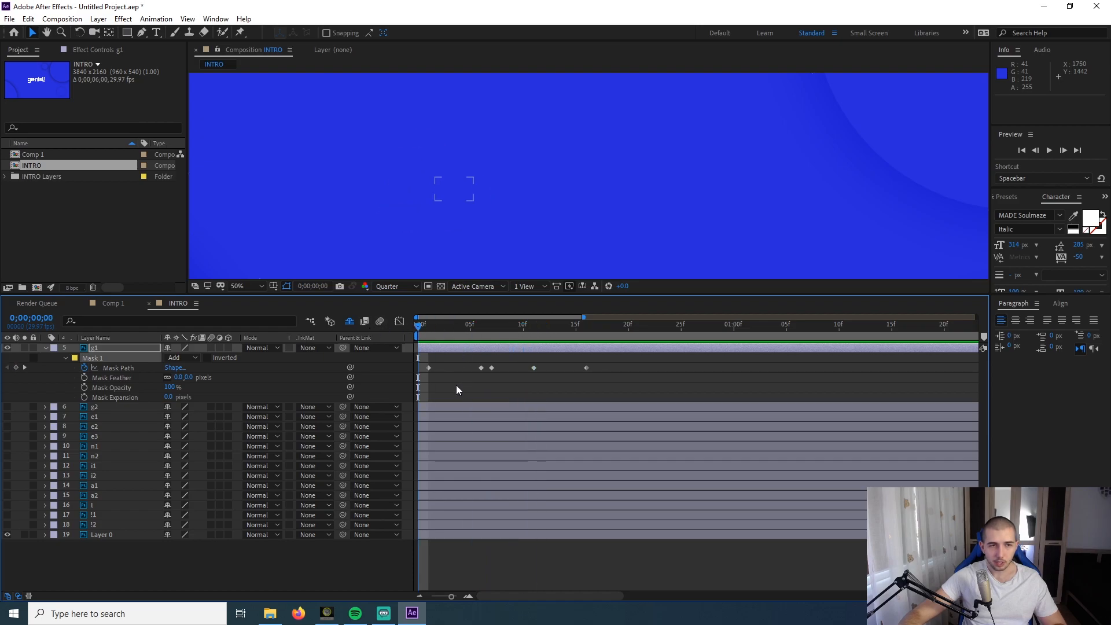
# - Make layer g2 visible and display g1's Mask Path keyframes
pyautogui.click(44, 348)
pyautogui.click(76, 358)
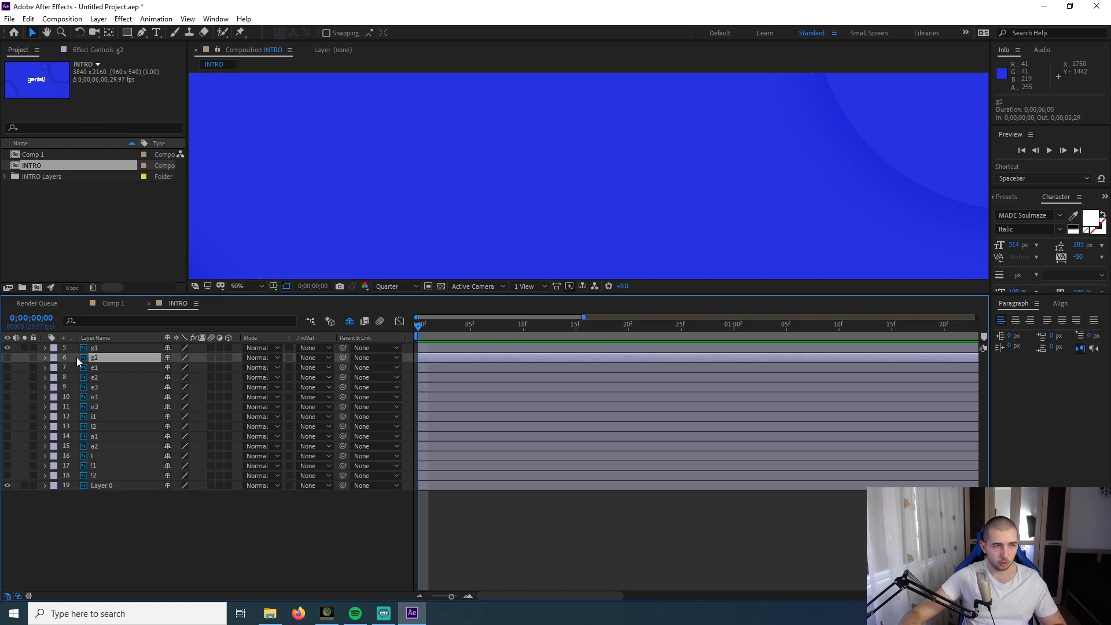
pyautogui.click(8, 357)
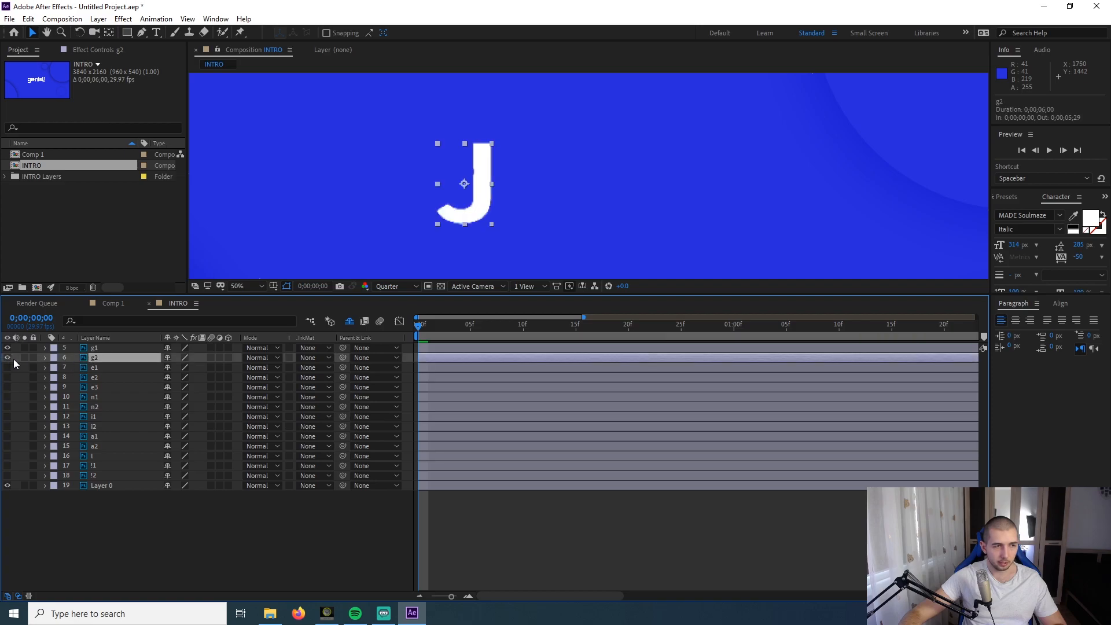
pyautogui.click(117, 347)
pyautogui.press('m')
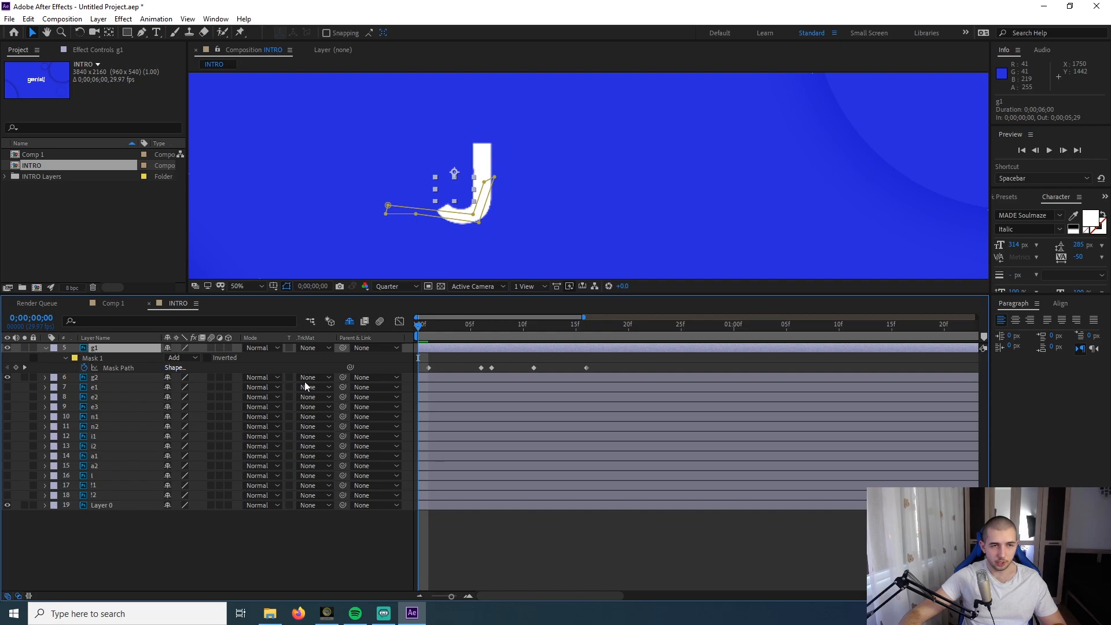
pyautogui.press('space')
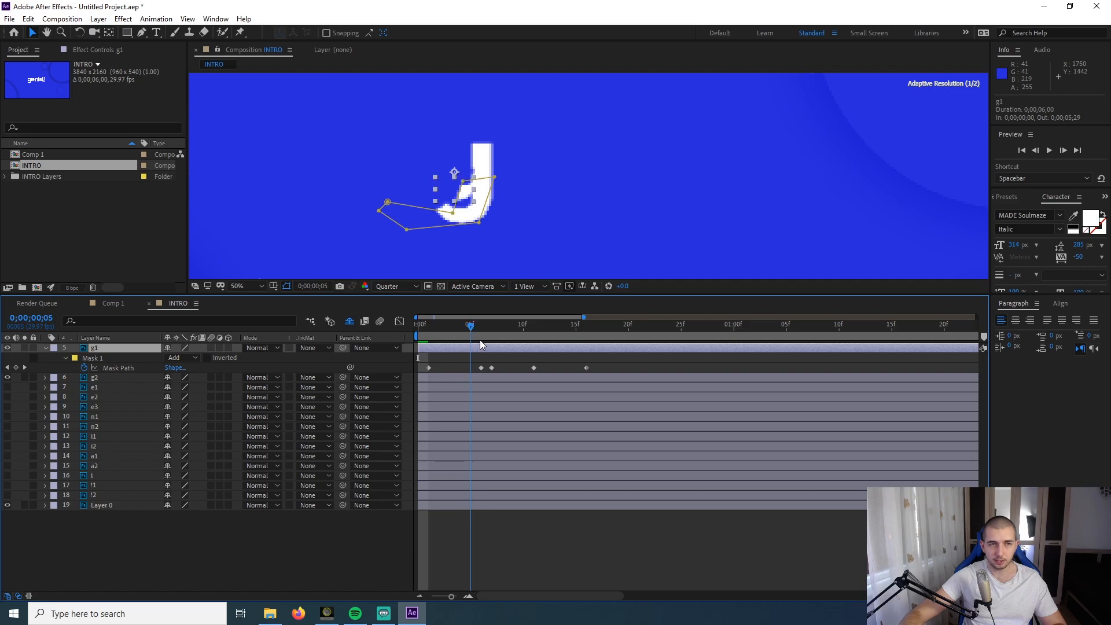
# - At frame 10, draw a closed six-point Pen mask on g2 that encloses the letter's stem and lower hook
pyautogui.moveTo(528, 339)
pyautogui.mouseDown()
pyautogui.moveTo(512, 335)
pyautogui.moveTo(522, 338)
pyautogui.mouseUp()
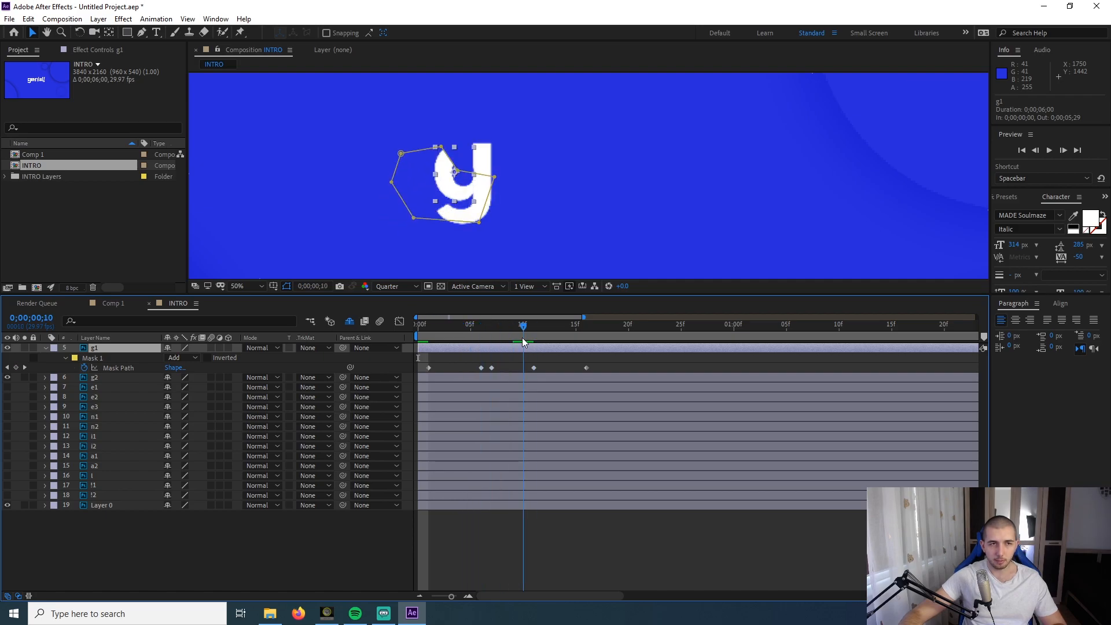
pyautogui.click(521, 378)
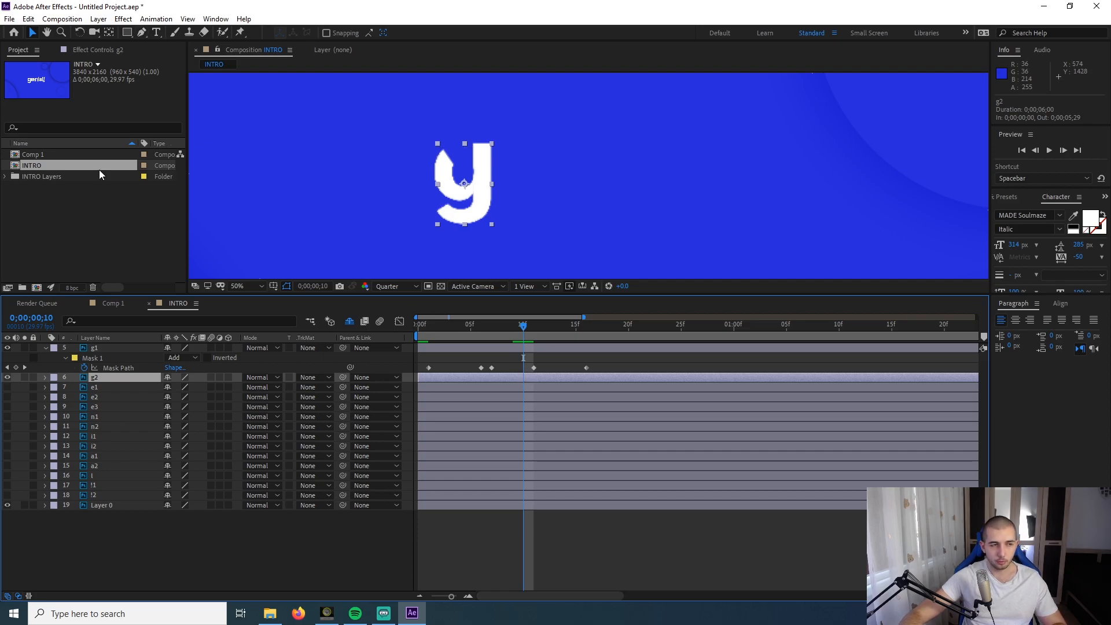
pyautogui.click(144, 33)
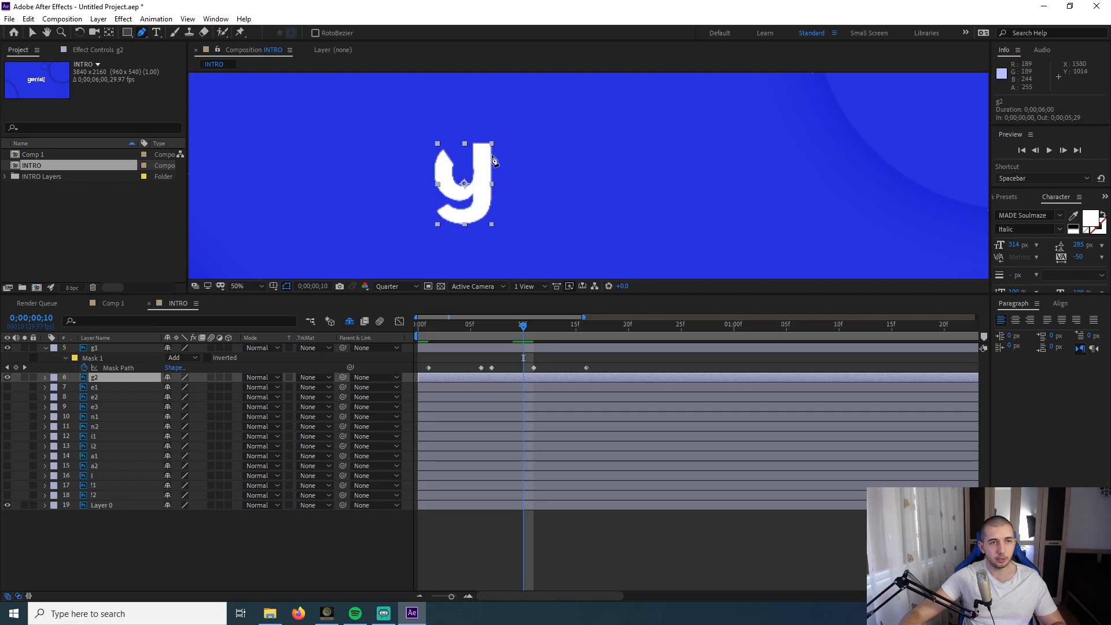
pyautogui.click(468, 127)
pyautogui.click(466, 198)
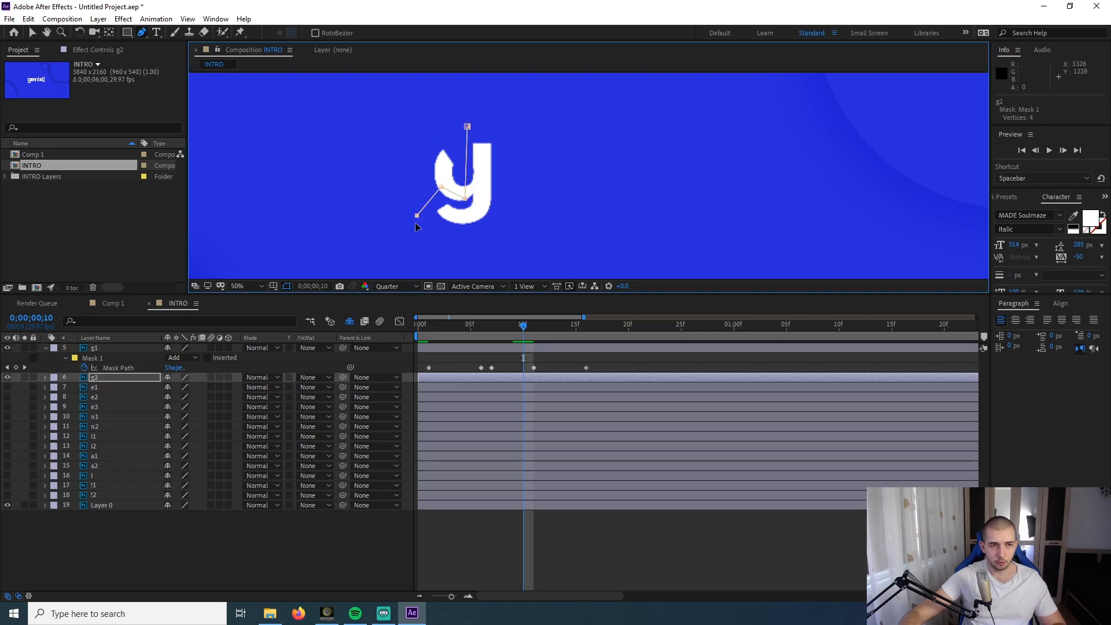
pyautogui.click(503, 257)
pyautogui.click(518, 127)
pyautogui.click(468, 126)
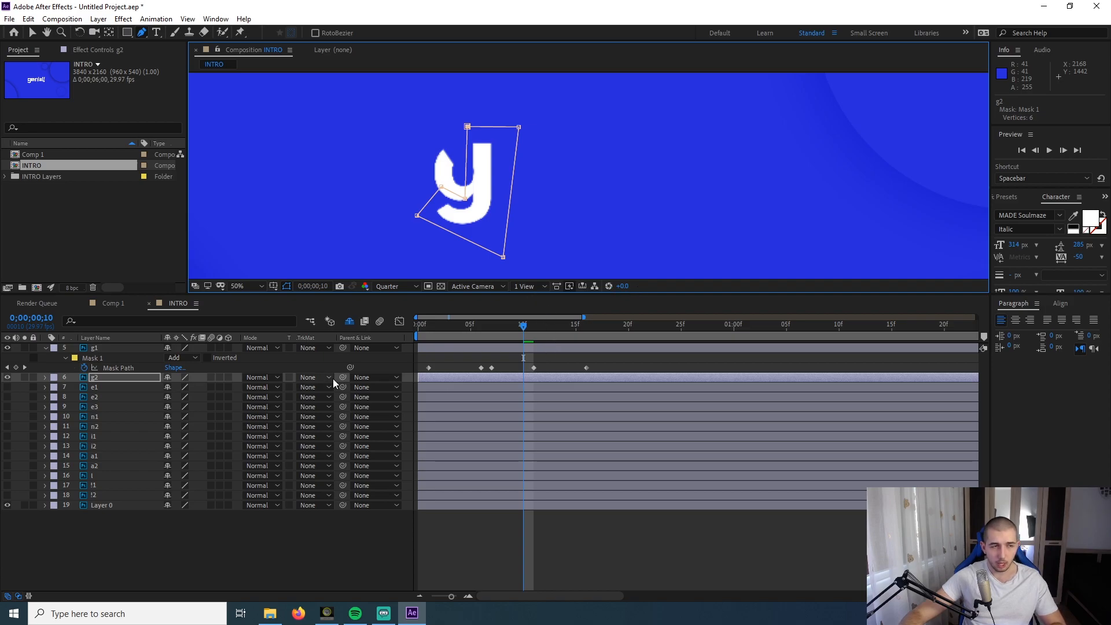
# - Enable Mask Path keyframing for g2's mask and move its keyframe to frame 23
pyautogui.click(117, 381)
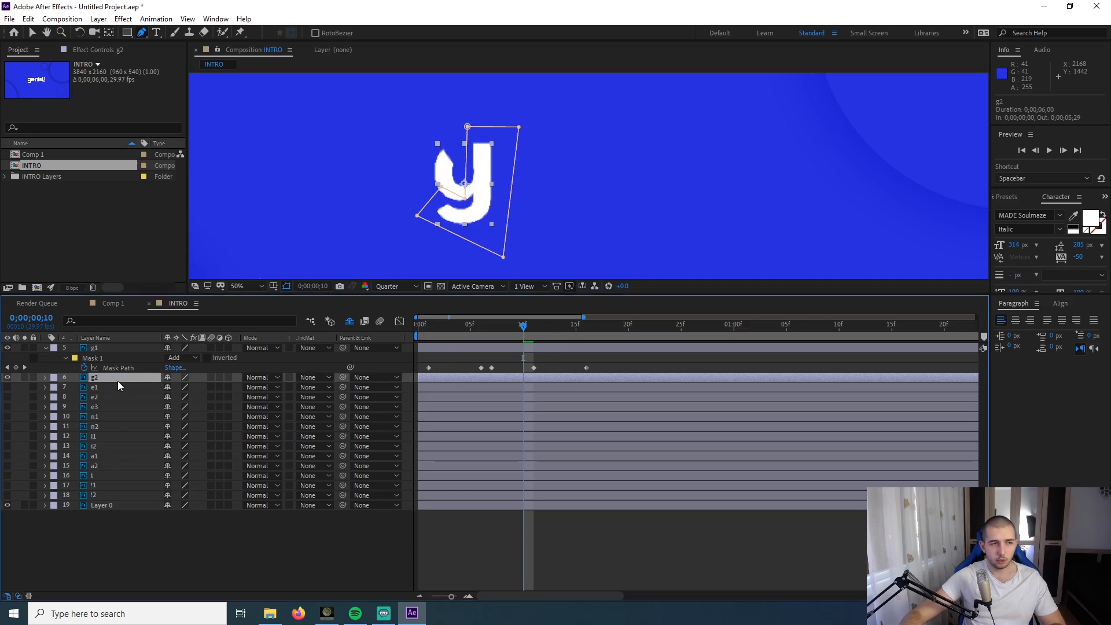
pyautogui.press('m')
pyautogui.click(94, 386)
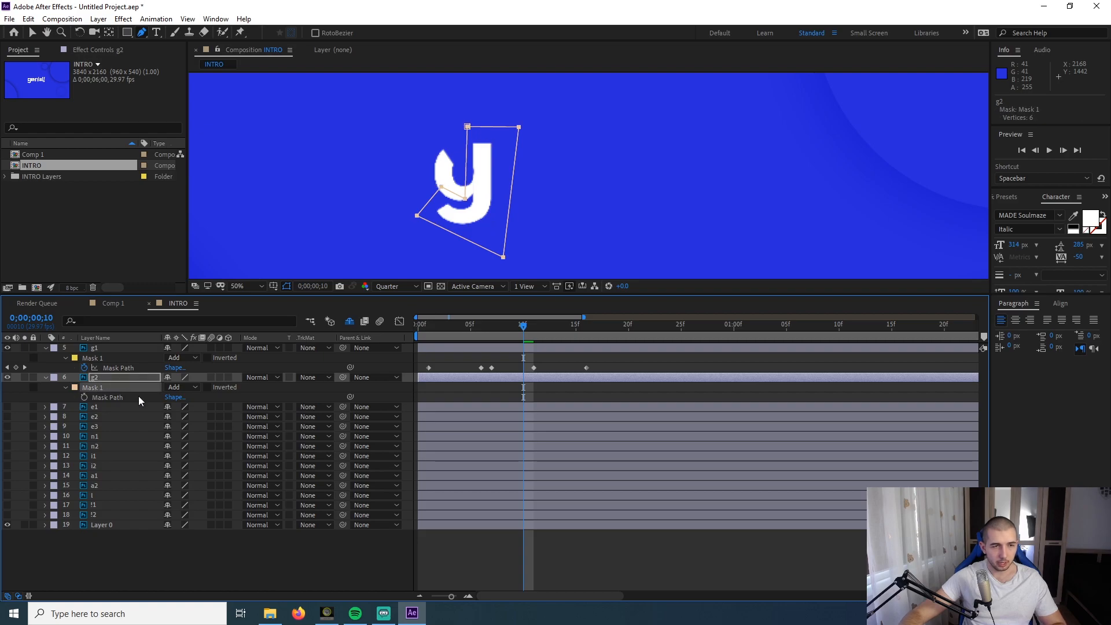
pyautogui.click(84, 398)
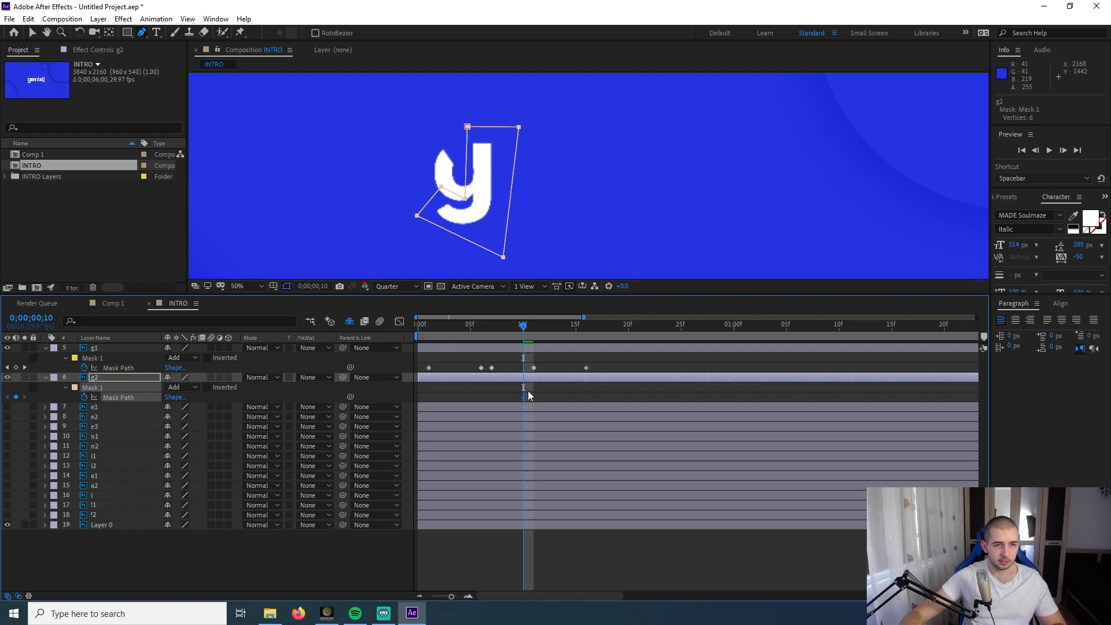
pyautogui.moveTo(524, 398); pyautogui.dragTo(650, 398)
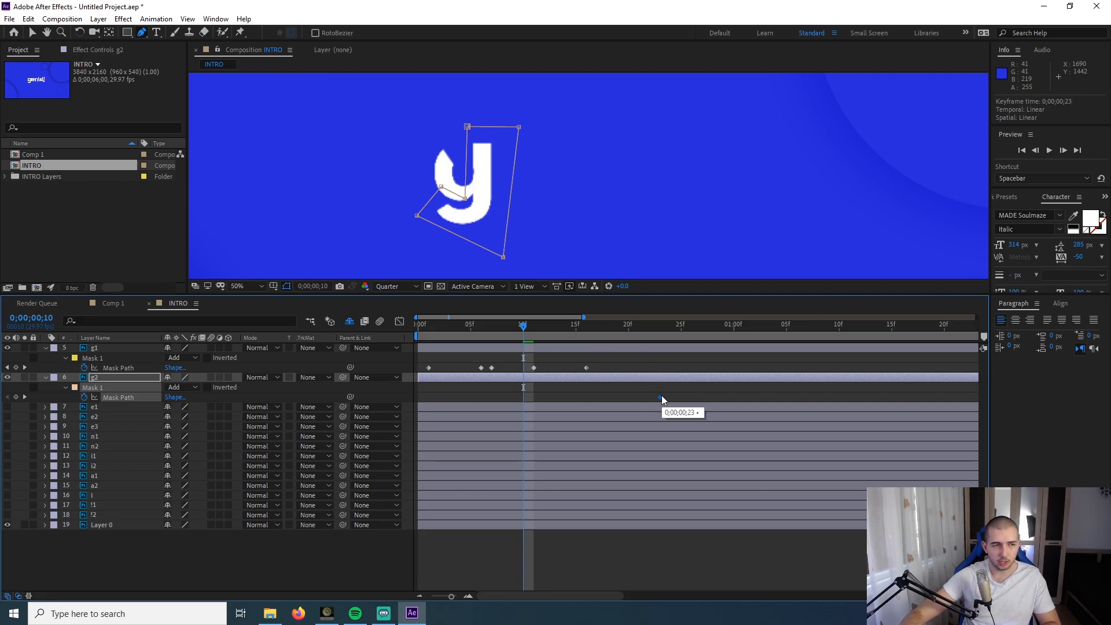
# - At frame 22, reshape g2's mask to hide the hook's end and swing its lower outer corner up beside the stem
pyautogui.click(659, 333)
pyautogui.moveTo(660, 334); pyautogui.dragTo(647, 332)
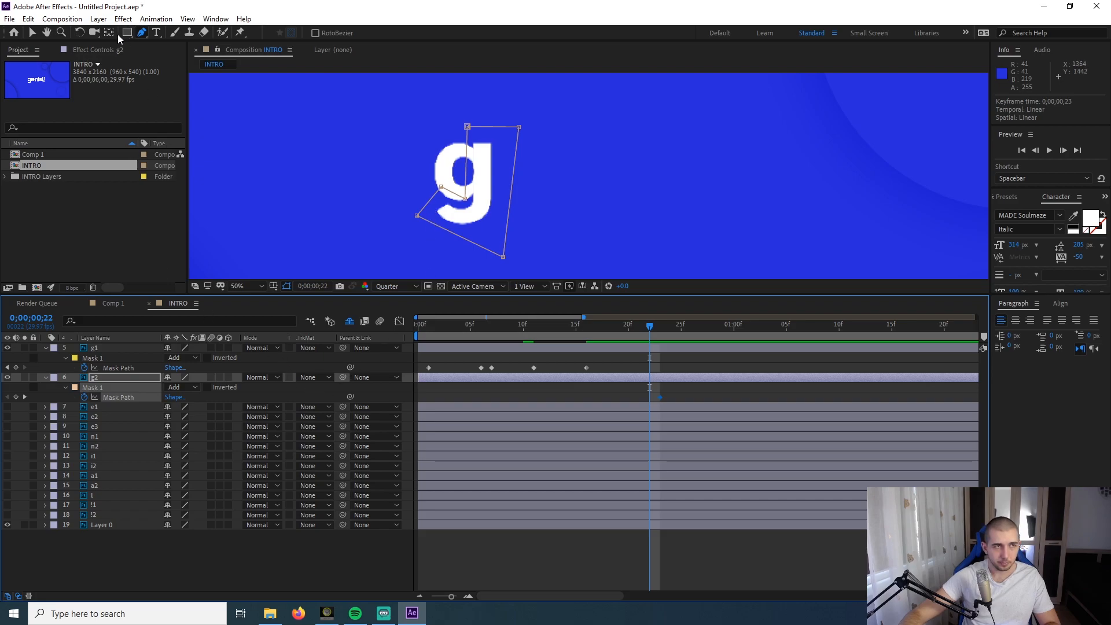
pyautogui.click(34, 33)
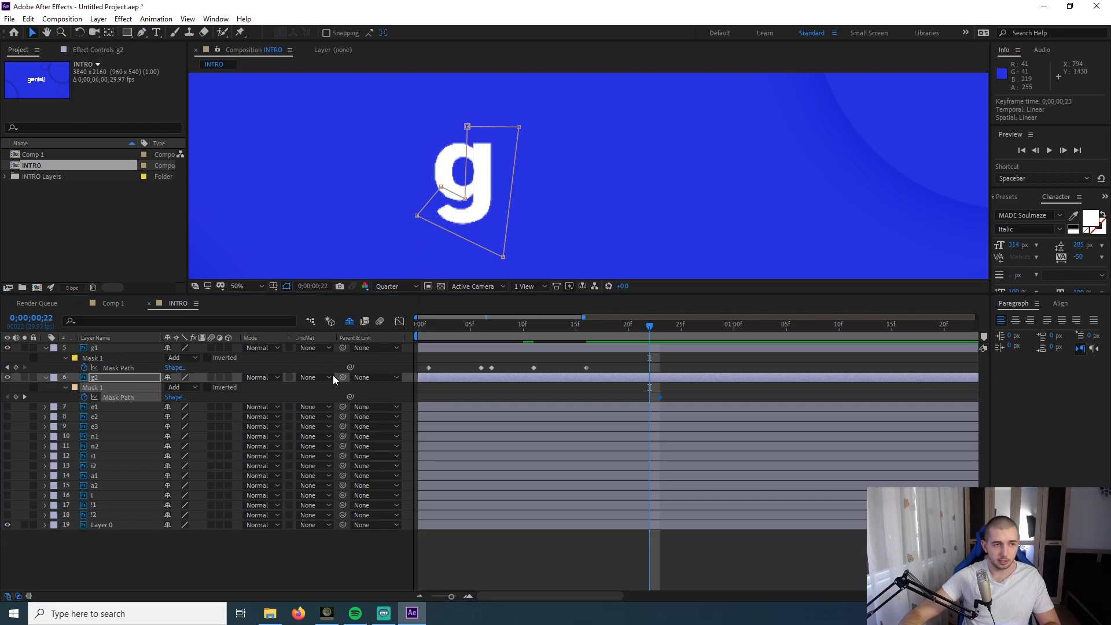
pyautogui.click(65, 388)
pyautogui.click(111, 418)
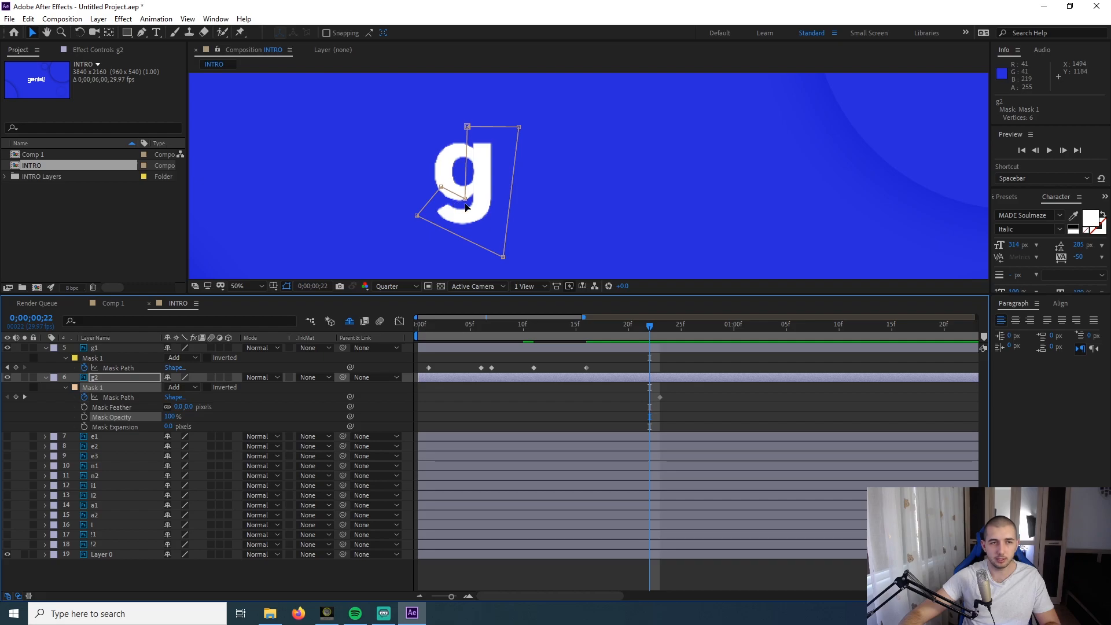
pyautogui.moveTo(466, 199); pyautogui.dragTo(460, 249)
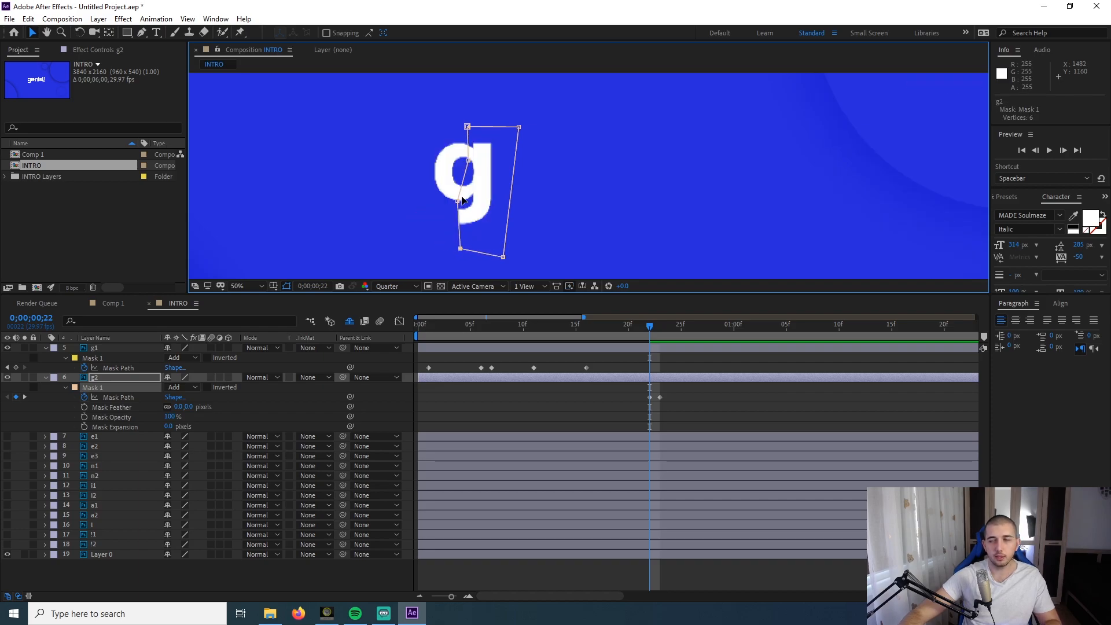
pyautogui.moveTo(458, 201); pyautogui.dragTo(463, 198)
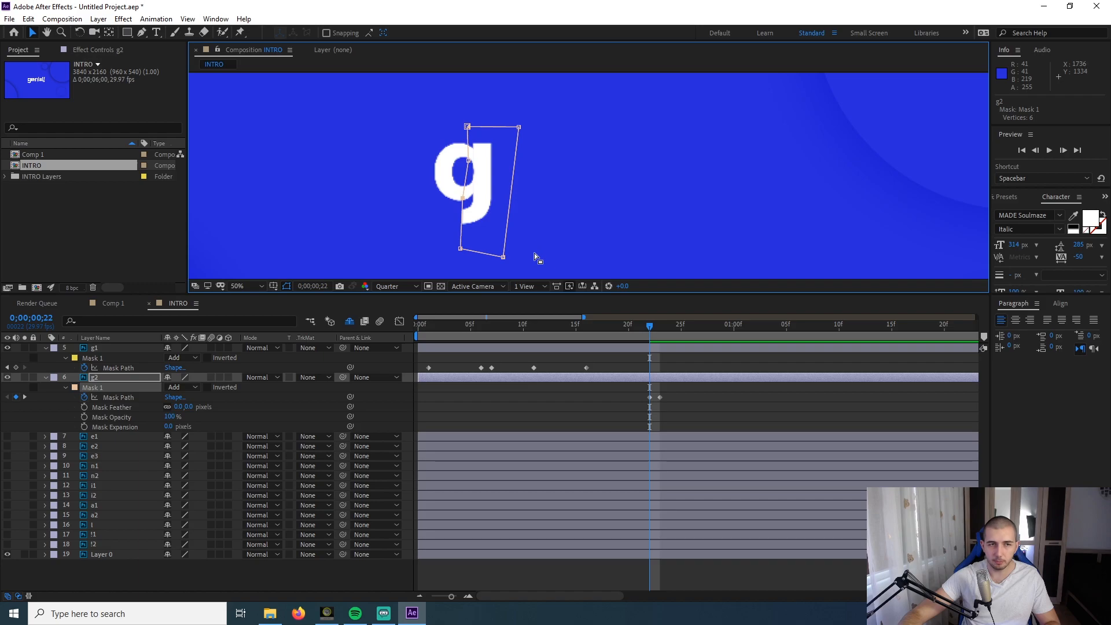
pyautogui.moveTo(504, 256); pyautogui.dragTo(533, 170)
# - Undo raising the lowest mask point at frame 22, and raise it at frame 20 instead to hide g2's tail
pyautogui.moveTo(460, 249); pyautogui.dragTo(516, 201)
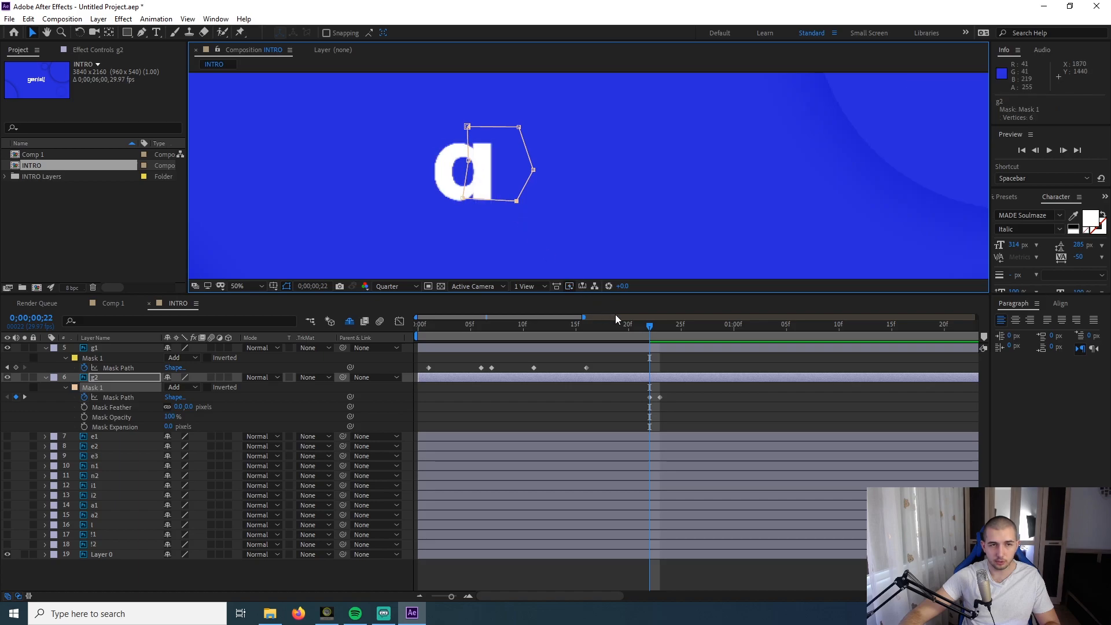
pyautogui.hotkey('ctrl', 'z')
pyautogui.click(633, 328)
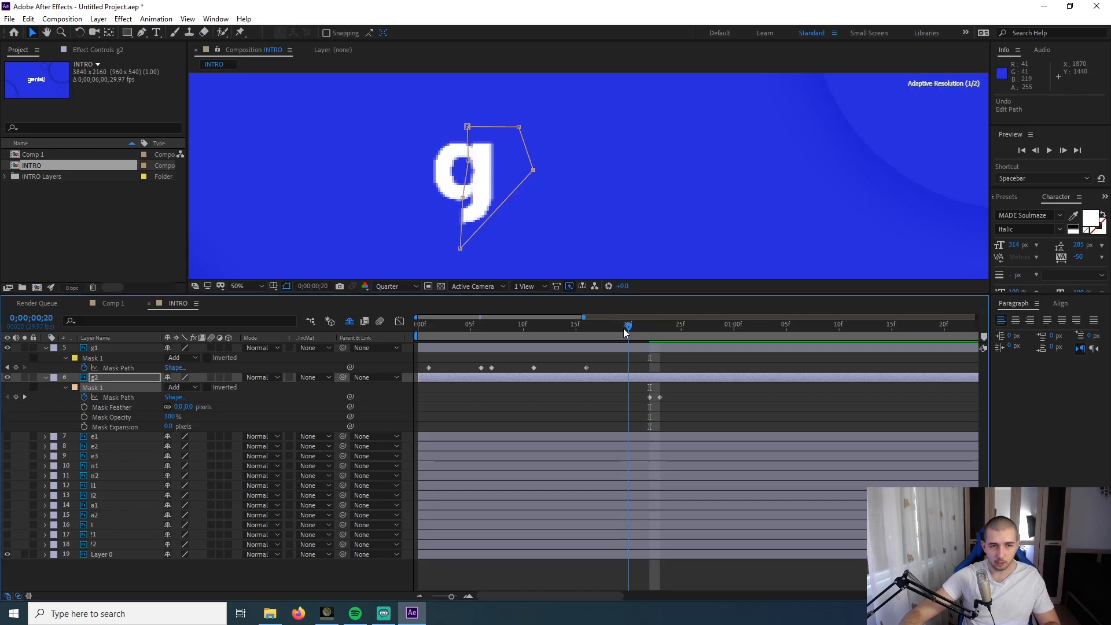
pyautogui.moveTo(462, 250); pyautogui.dragTo(514, 206)
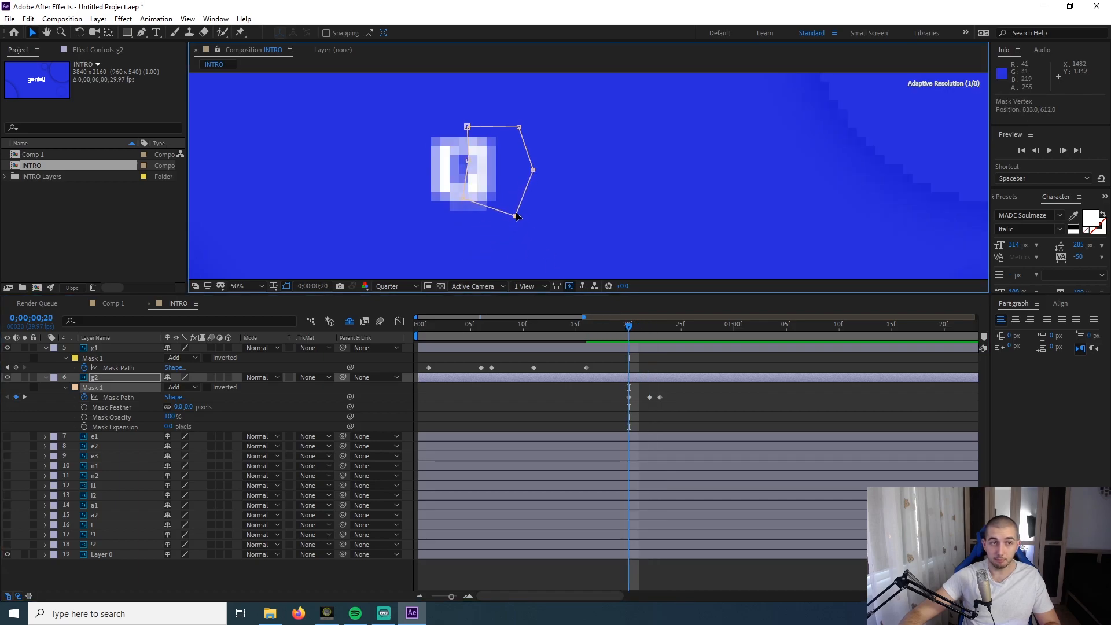
# - At frame 17, collapse g2's mask into a thin strip above the letter so the whole piece is hidden, and preview it
pyautogui.moveTo(633, 328); pyautogui.dragTo(601, 328)
pyautogui.moveTo(516, 206); pyautogui.dragTo(455, 129)
pyautogui.moveTo(463, 200); pyautogui.dragTo(463, 134)
pyautogui.moveTo(517, 168); pyautogui.dragTo(544, 122)
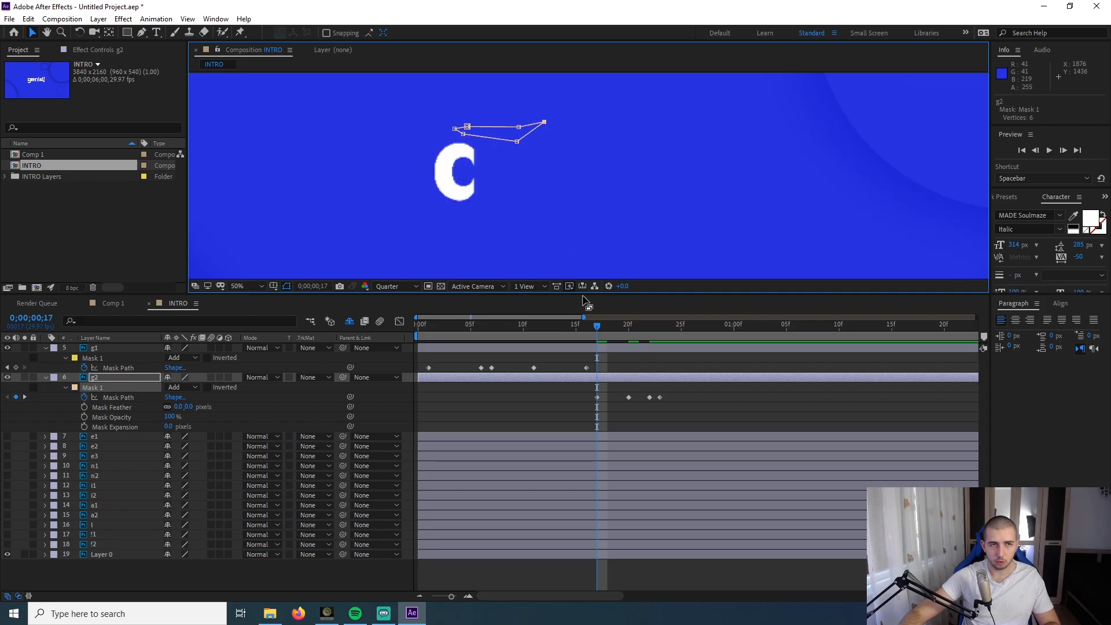
pyautogui.press('space')
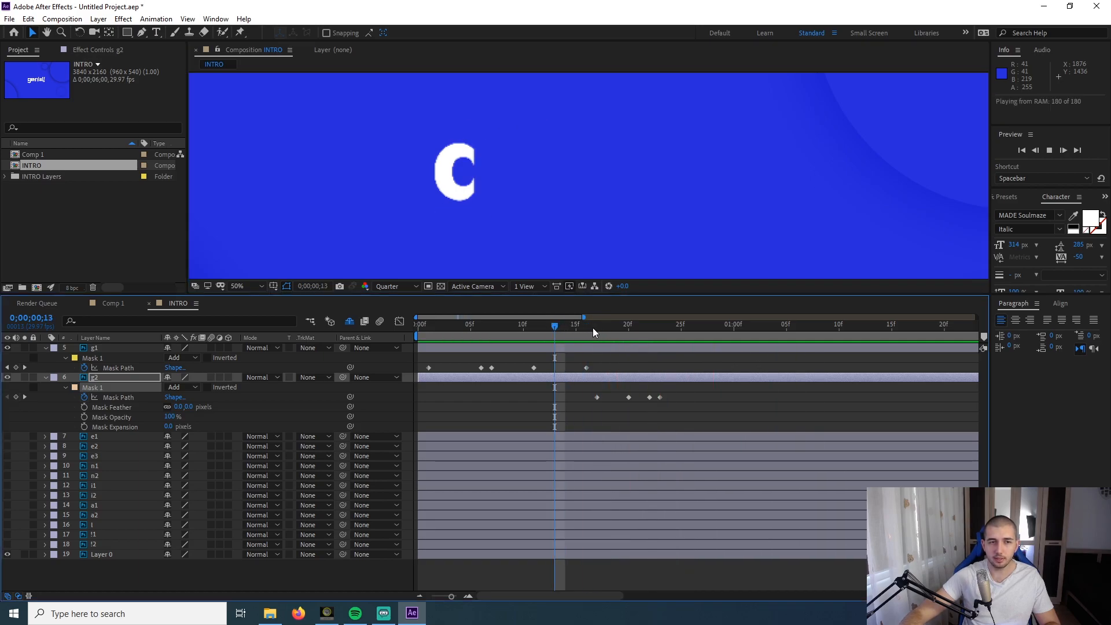
pyautogui.press('space')
# - Widen the spacing of g2's Mask Path keyframes and shift them to frames 12, 15, 19 and 22
pyautogui.moveTo(660, 397); pyautogui.dragTo(593, 383)
pyautogui.moveTo(599, 400); pyautogui.dragTo(731, 429)
pyautogui.hotkey('ctrl', 'z')
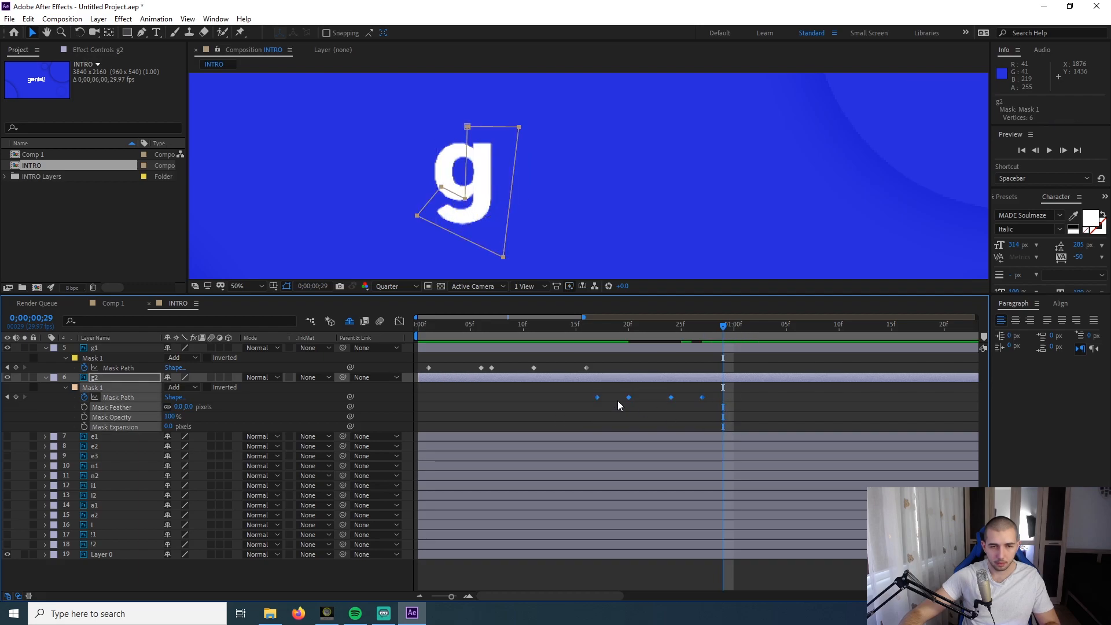
pyautogui.moveTo(596, 398); pyautogui.dragTo(544, 396)
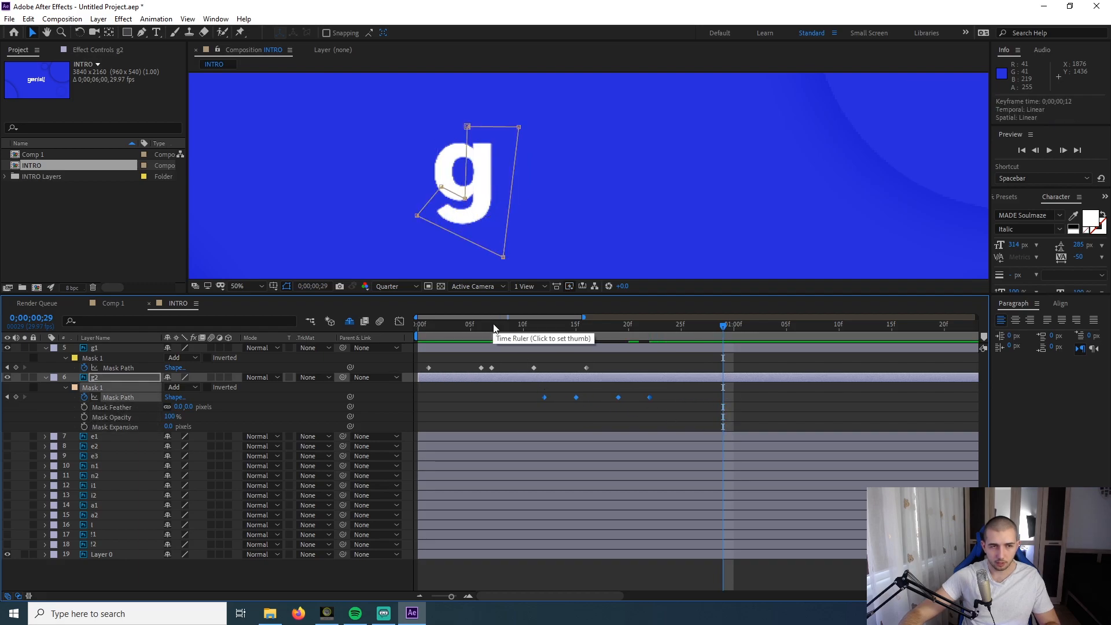
# - Spread g2's Mask Path keyframes further apart and shift them to frames 9, 14, 18 and 24, then preview the timing
pyautogui.click(498, 325)
pyautogui.moveTo(499, 325); pyautogui.dragTo(547, 336)
pyautogui.click(561, 397)
pyautogui.moveTo(544, 397); pyautogui.dragTo(524, 397)
pyautogui.click(665, 409)
pyautogui.moveTo(650, 397); pyautogui.dragTo(510, 397)
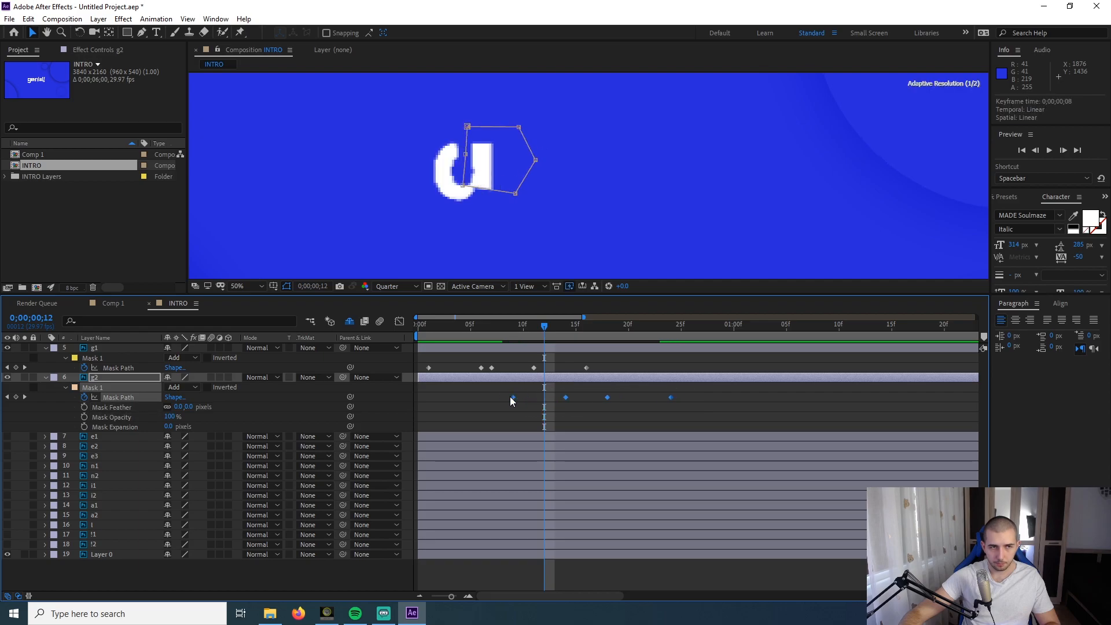
pyautogui.press('space')
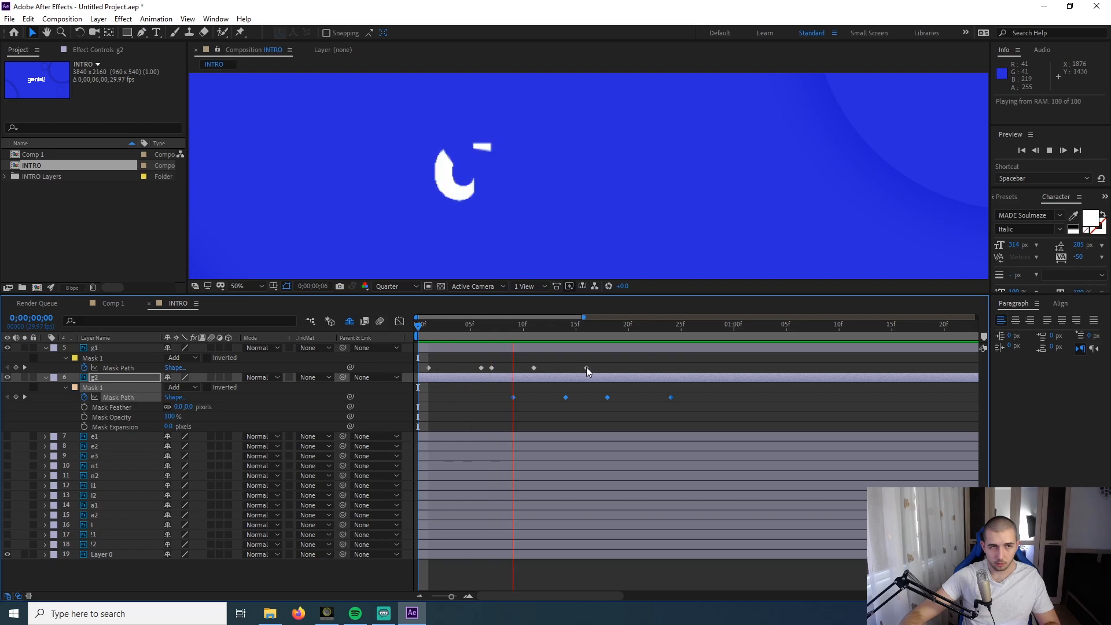
# - Shift all four g2 Mask Path keyframes two frames so they start at frame 11, and preview the reveal
pyautogui.moveTo(471, 324); pyautogui.dragTo(534, 326)
pyautogui.click(543, 402)
pyautogui.moveTo(497, 388); pyautogui.dragTo(693, 398)
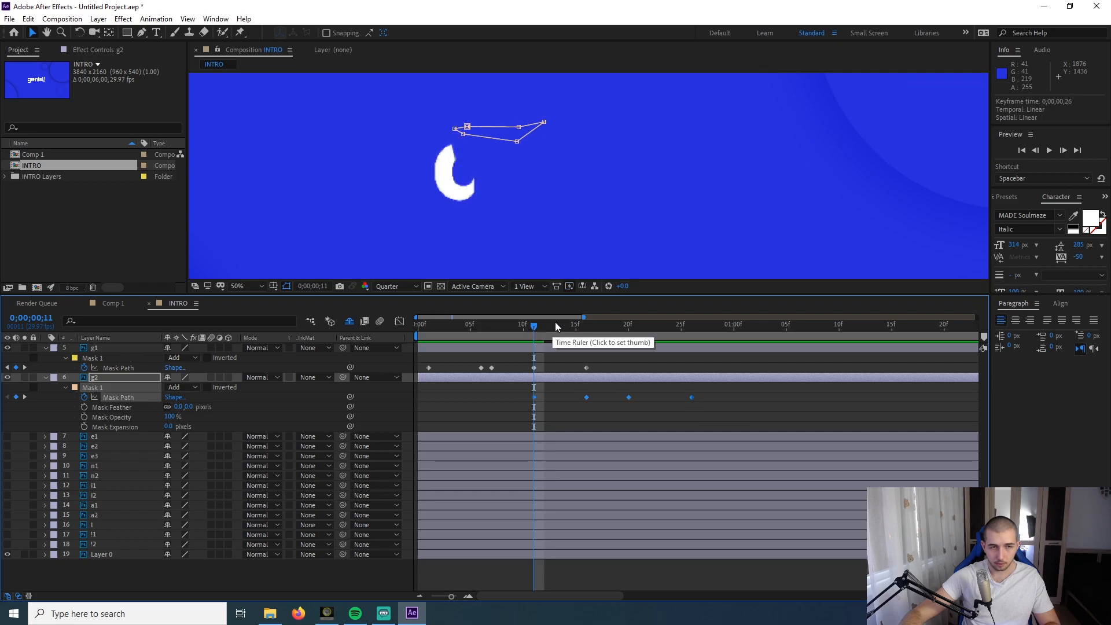
pyautogui.press('Home')
pyautogui.press('space')
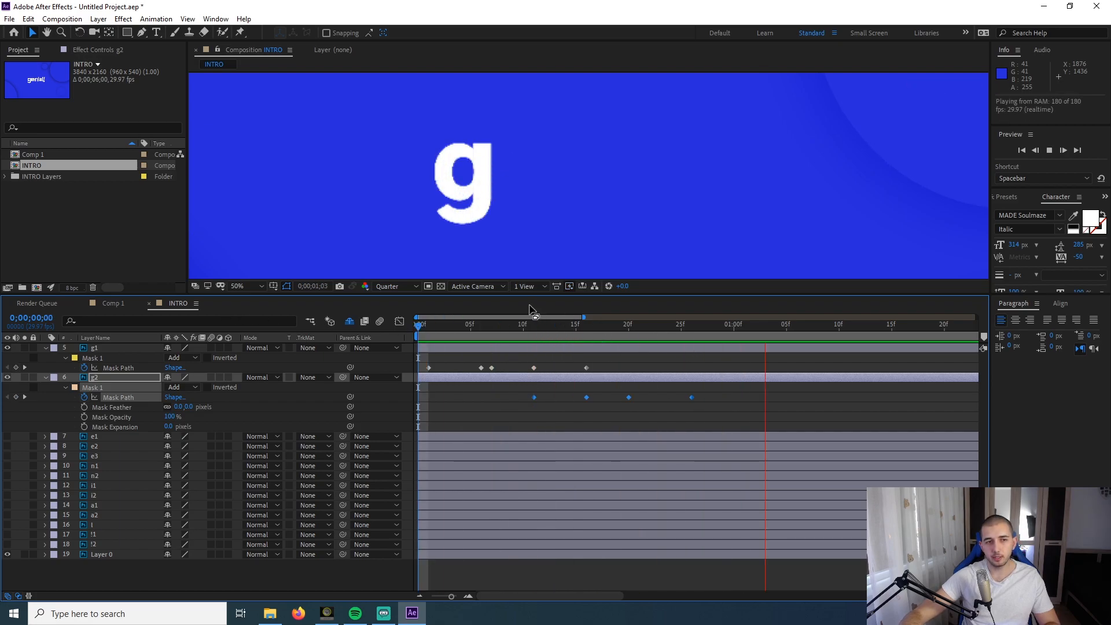
pyautogui.press('space')
# - Move only g2's first Mask Path keyframe to frame 12 and preview the reveal
pyautogui.moveTo(419, 327); pyautogui.dragTo(559, 332)
pyautogui.click(573, 408)
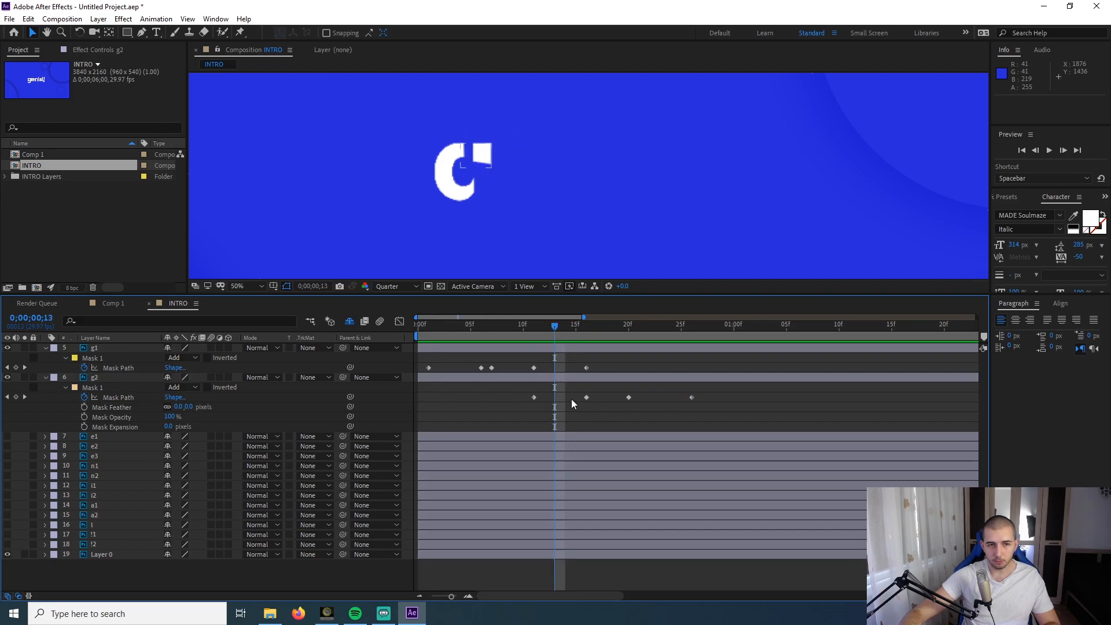
pyautogui.moveTo(535, 397); pyautogui.dragTo(544, 397)
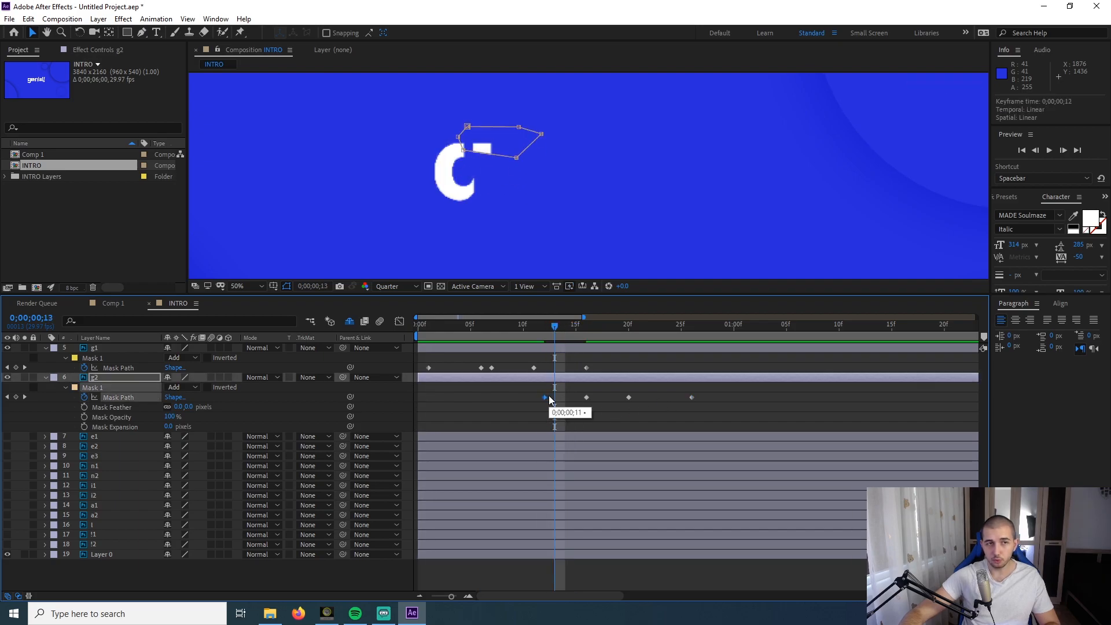
pyautogui.press('space')
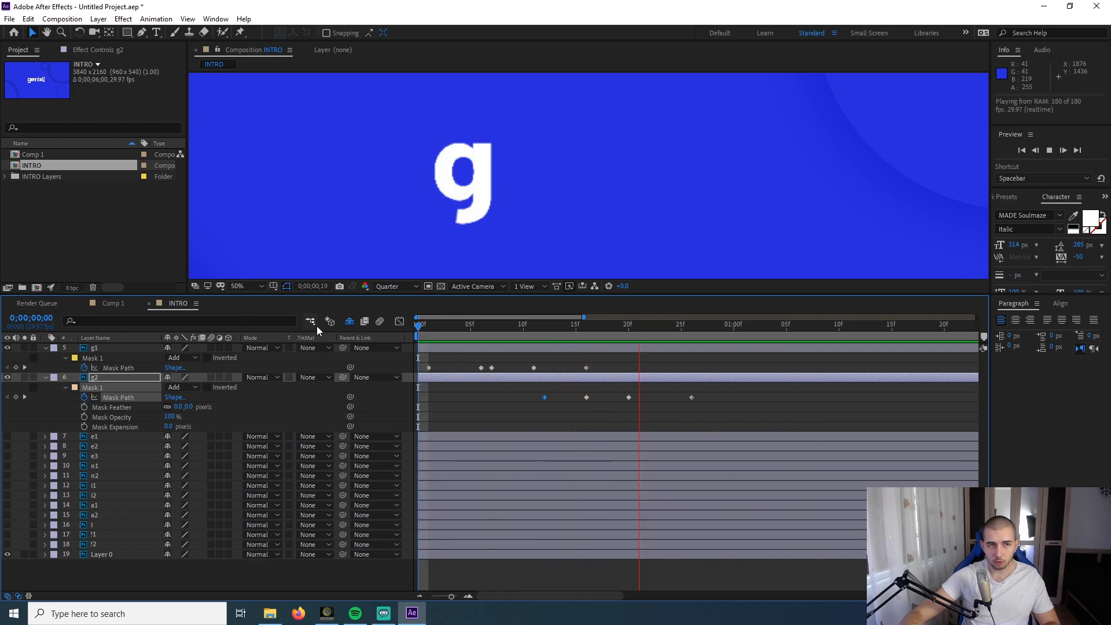
# - Shift all g2 Mask Path keyframes two frames earlier to start at frame 10, and check how the reveal follows g1's
pyautogui.moveTo(502, 324); pyautogui.dragTo(527, 347)
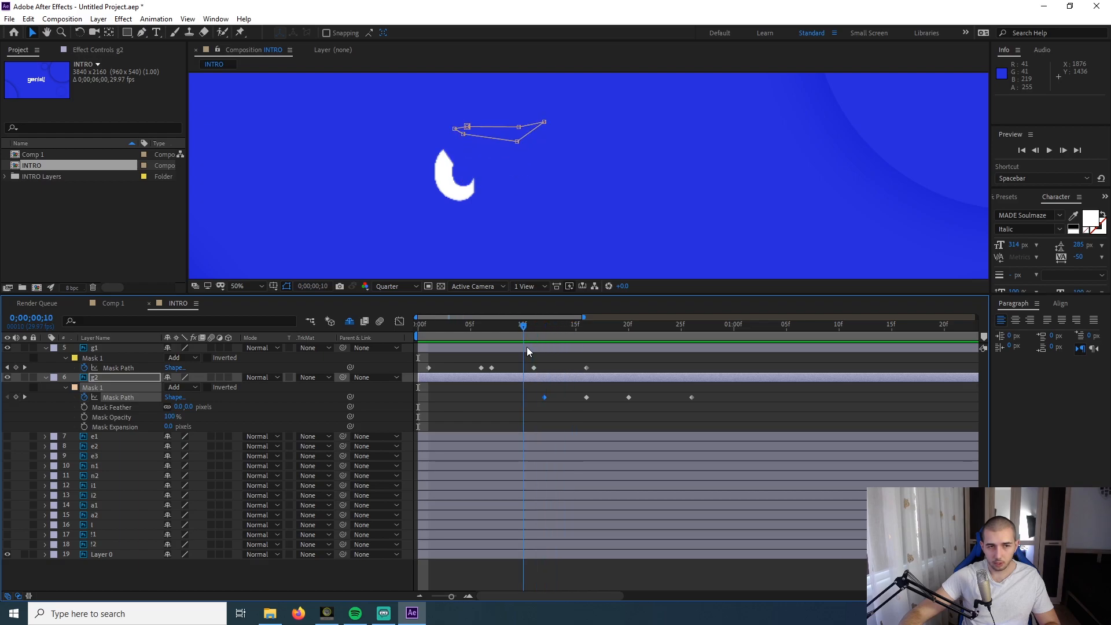
pyautogui.moveTo(540, 386); pyautogui.dragTo(733, 424)
pyautogui.moveTo(542, 398); pyautogui.dragTo(521, 400)
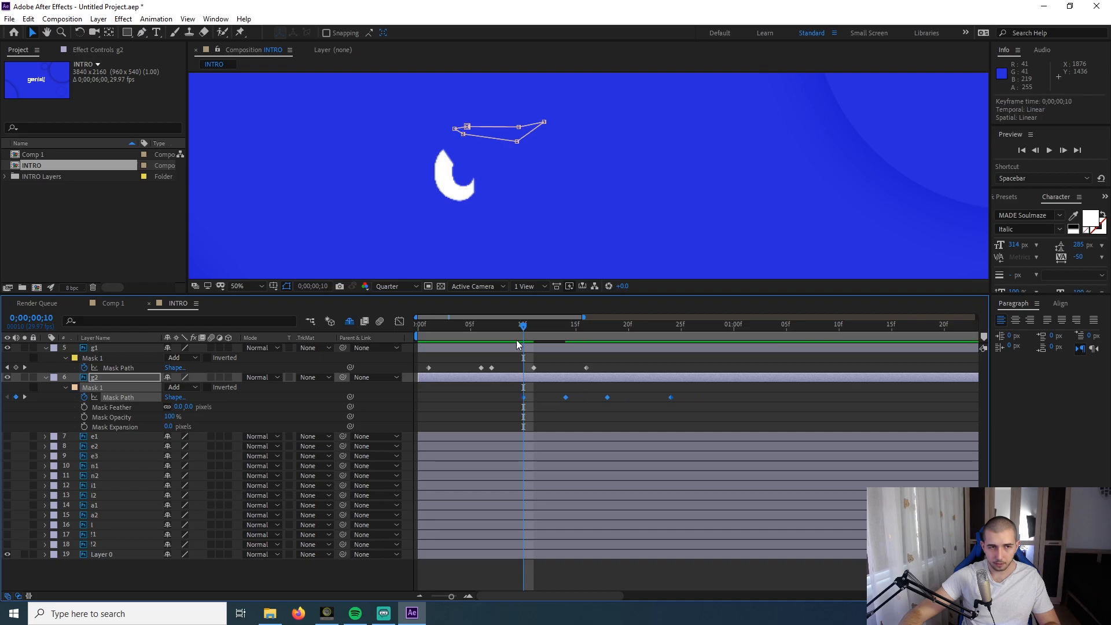
pyautogui.press('Home')
pyautogui.press('space')
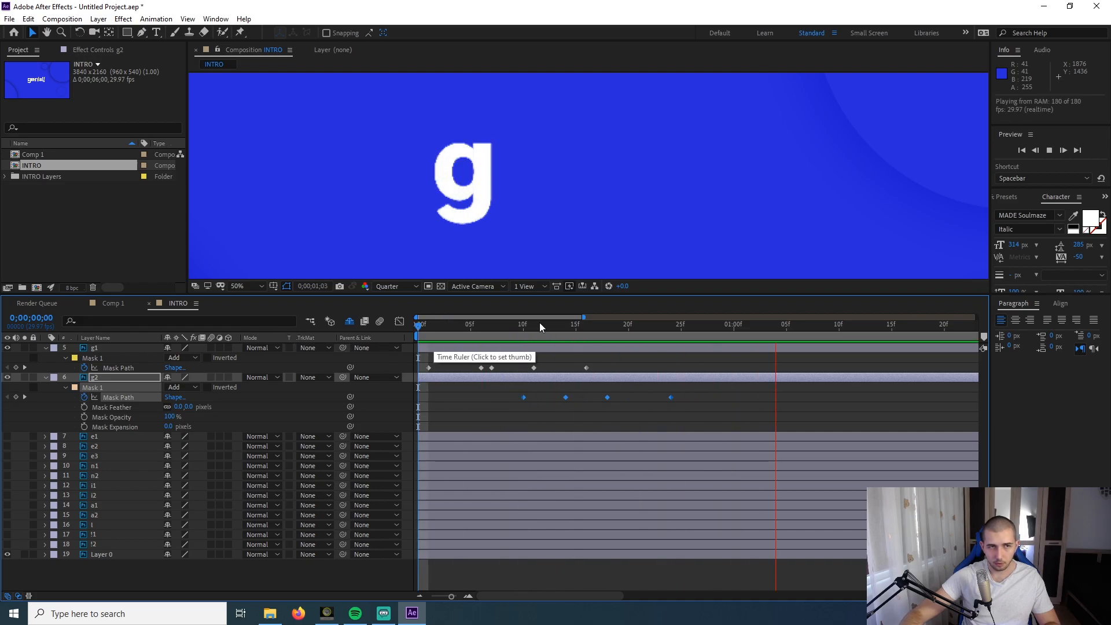
pyautogui.click(482, 325)
pyautogui.moveTo(481, 326); pyautogui.dragTo(548, 332)
pyautogui.press('k')
pyautogui.moveTo(517, 335); pyautogui.dragTo(318, 328)
pyautogui.click(705, 415)
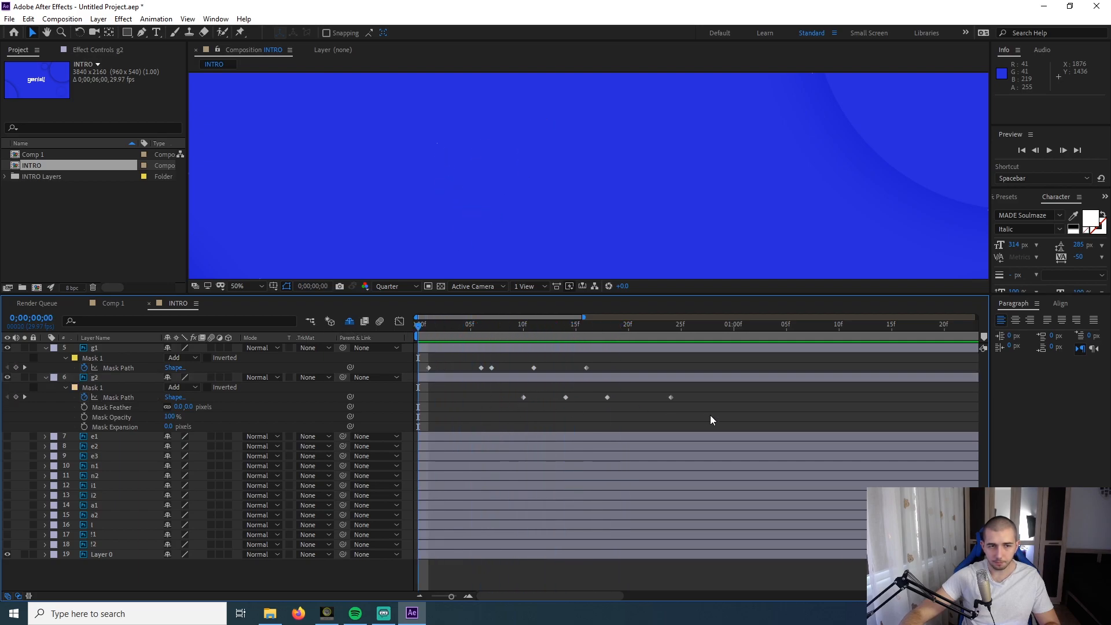
# - Apply Easy Ease to g1's first Mask Path keyframe at frame 1, and examine its speed curve in the Graph Editor
pyautogui.click(428, 368)
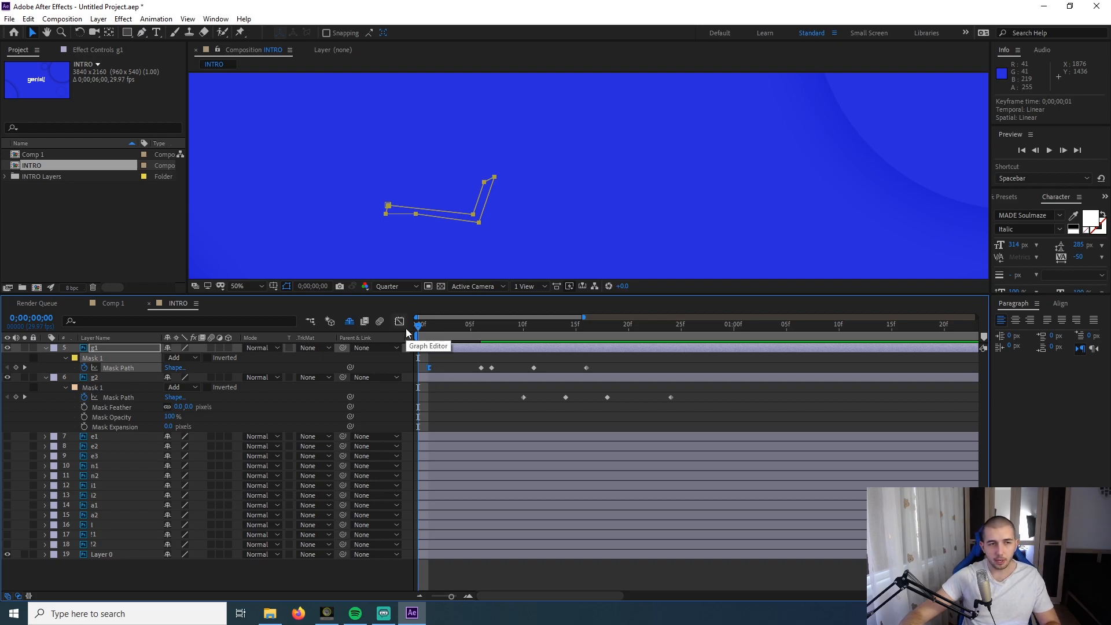
pyautogui.click(429, 332)
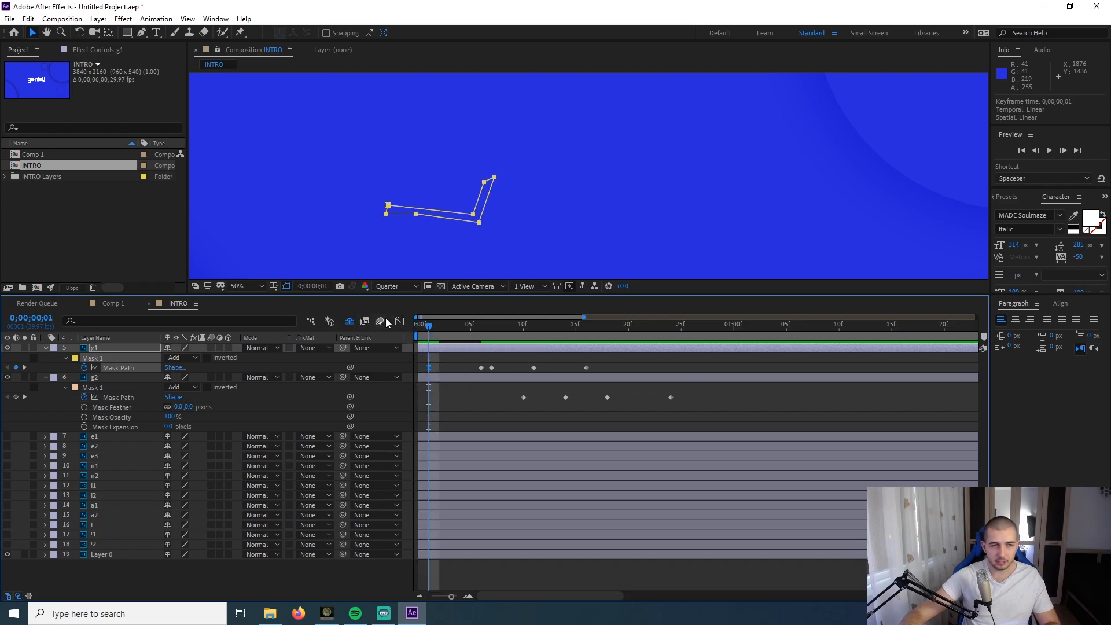
pyautogui.click(400, 321)
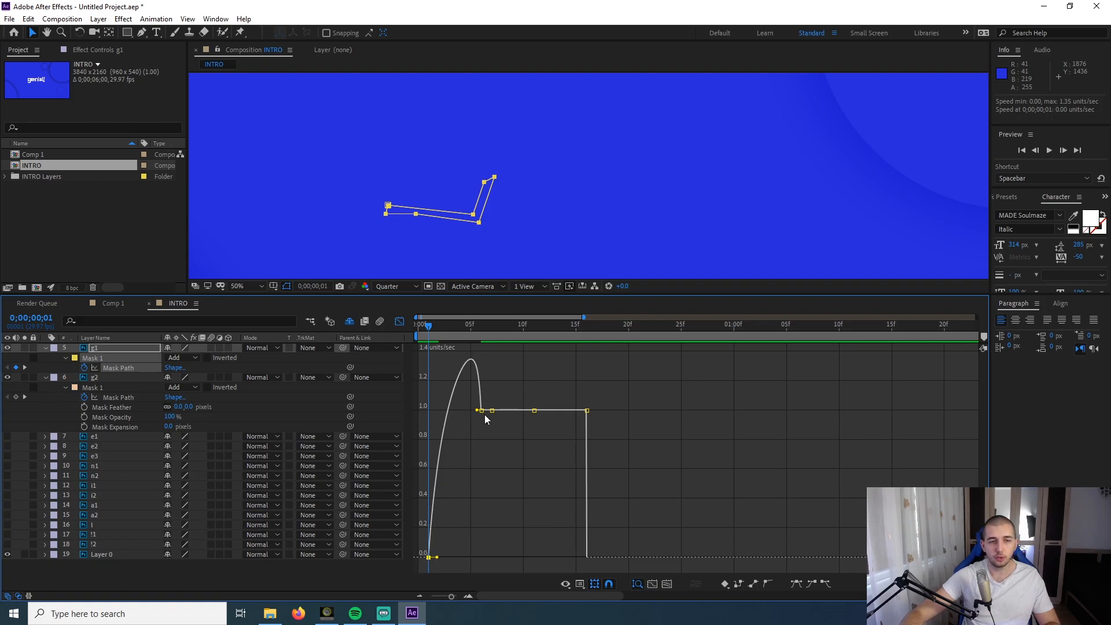
pyautogui.moveTo(429, 334)
pyautogui.mouseDown()
pyautogui.moveTo(566, 344)
pyautogui.moveTo(429, 343)
pyautogui.mouseUp()
pyautogui.press('space')
pyautogui.press('space')
pyautogui.press('space')
pyautogui.press('space')
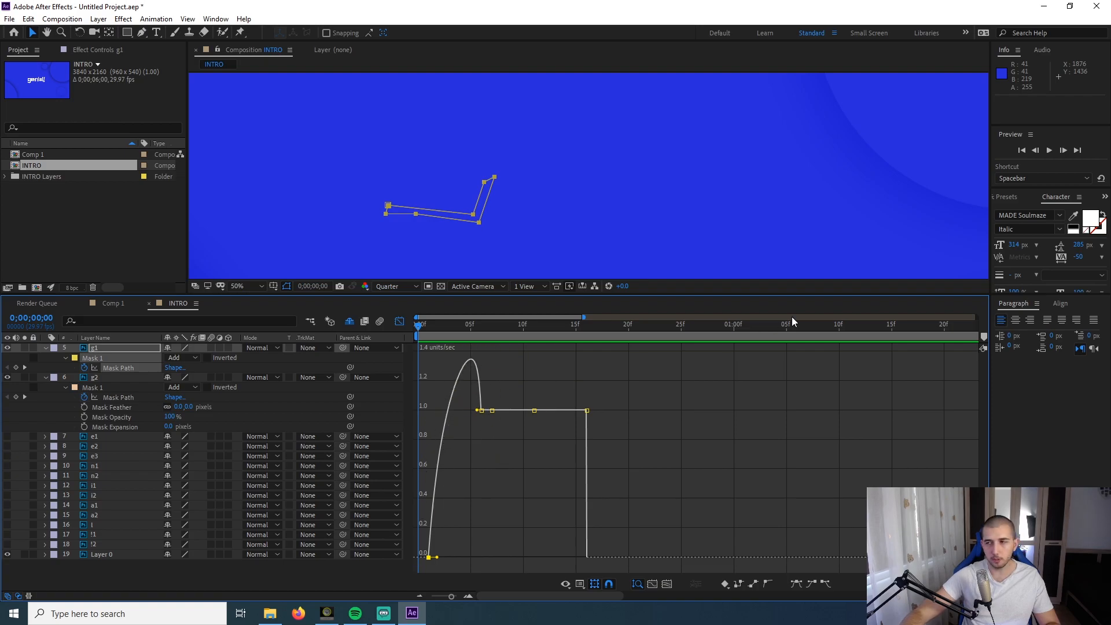
pyautogui.click(398, 322)
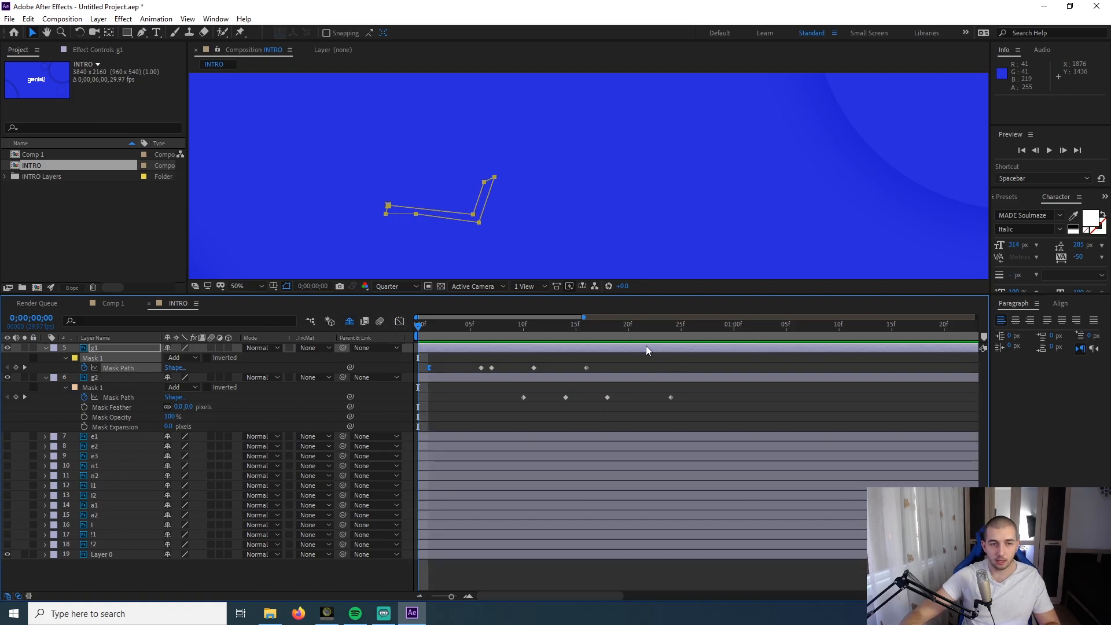
# - Play the intro from the start to check g1's eased opening motion
pyautogui.press('space')
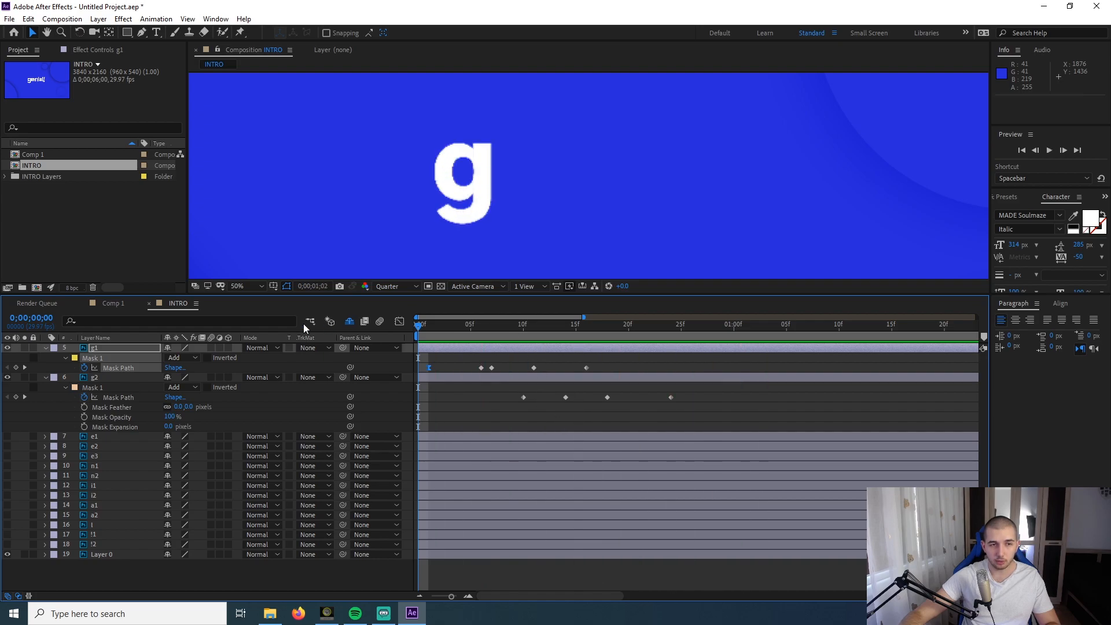
pyautogui.press('space')
pyautogui.press('space')
pyautogui.press('space')
pyautogui.press('space')
pyautogui.press('space')
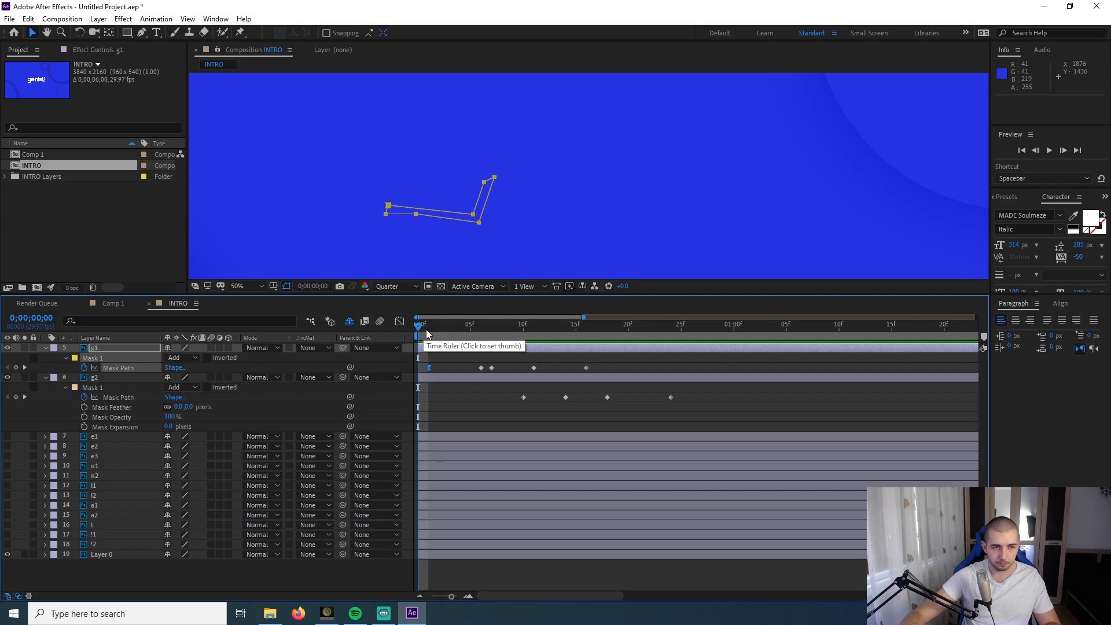
# - Apply Easy Ease to g1's last Mask Path keyframe and to g2's first and last ones, and preview the letter
pyautogui.click(587, 368)
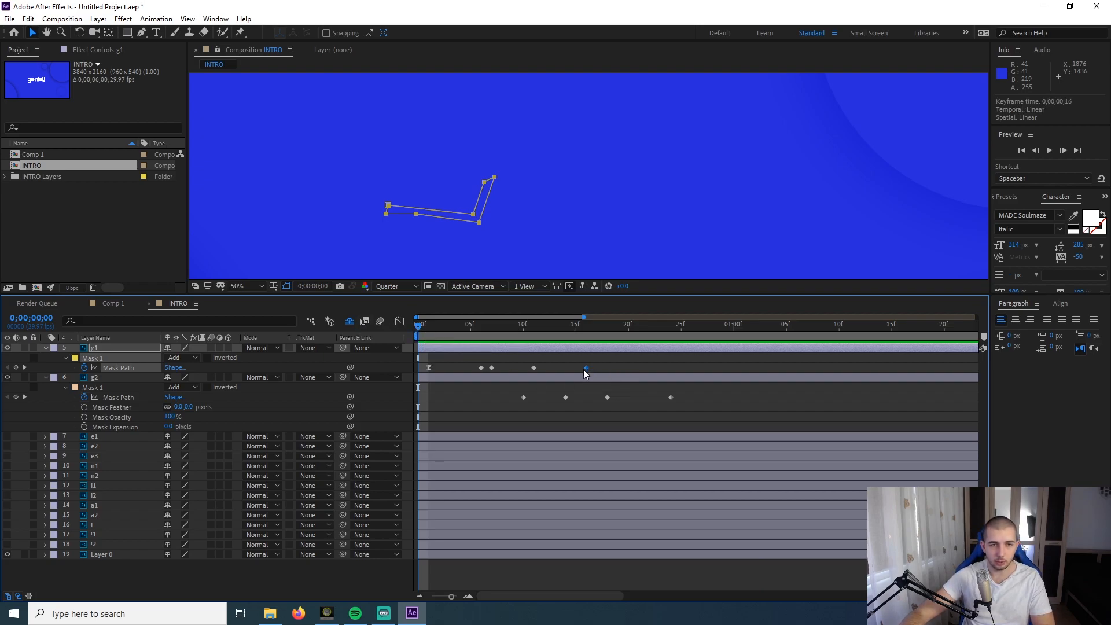
pyautogui.press('F9')
pyautogui.click(523, 398)
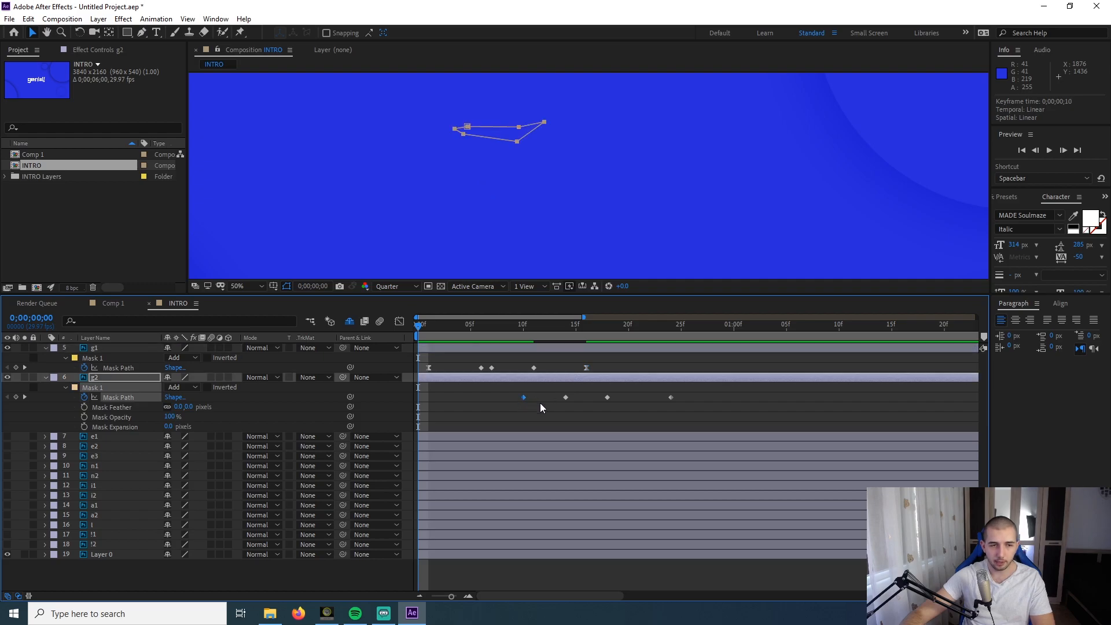
pyautogui.click(671, 398)
pyautogui.press('F9')
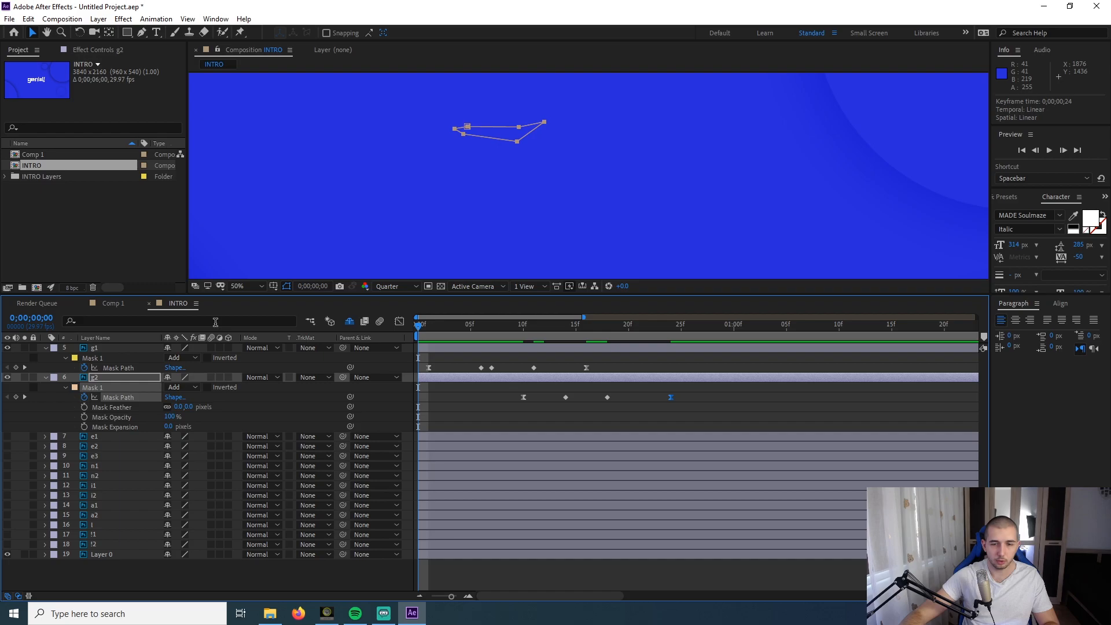
pyautogui.click(678, 404)
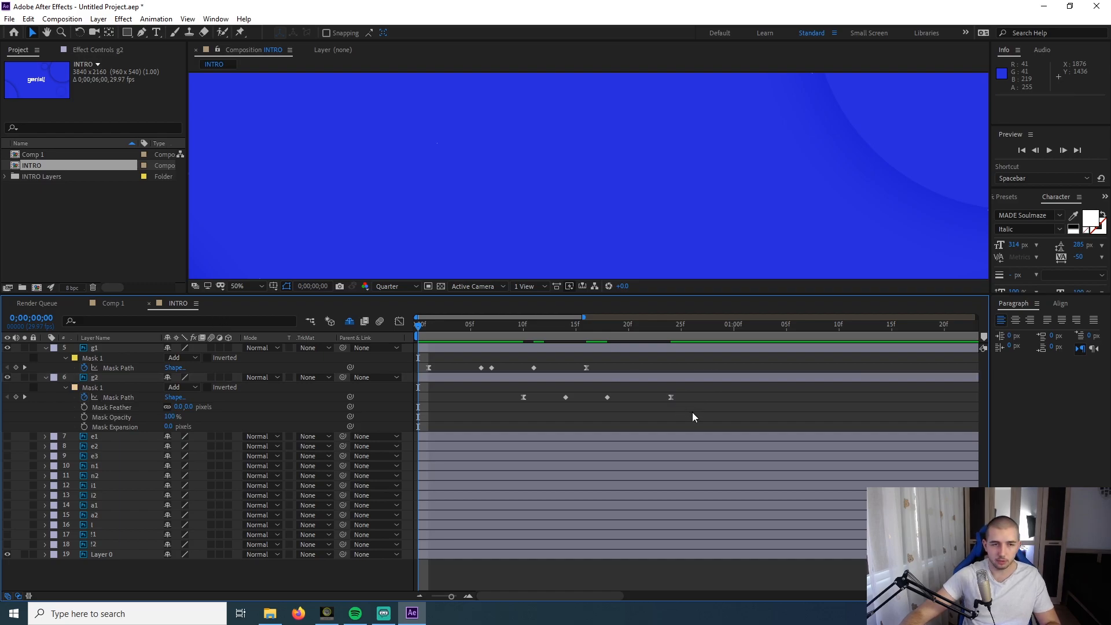
pyautogui.press('space')
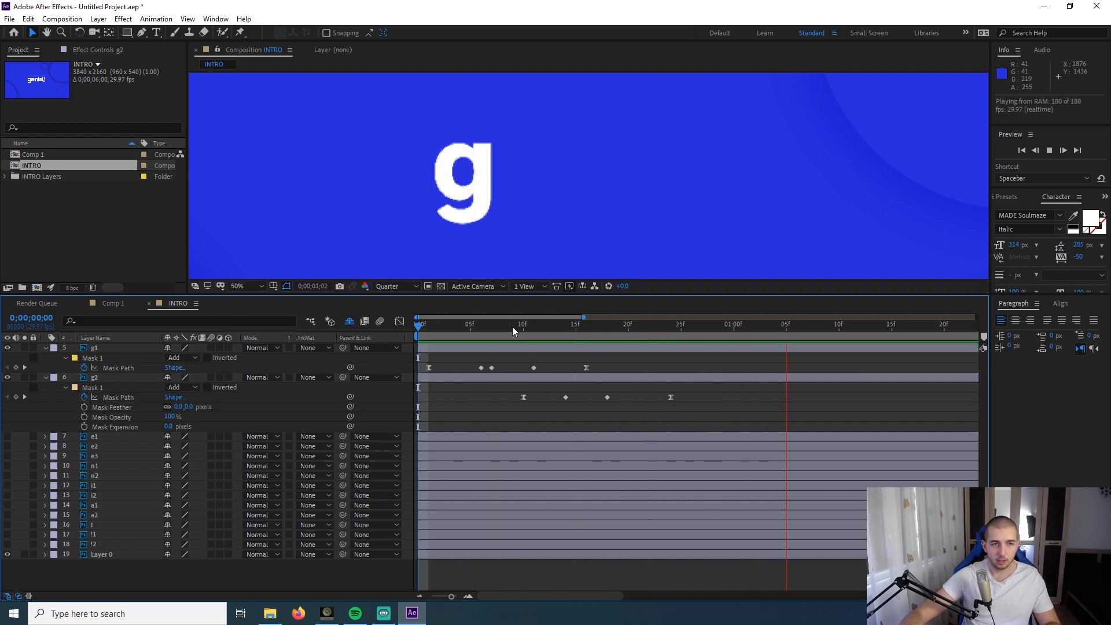
pyautogui.press('space')
pyautogui.press('space')
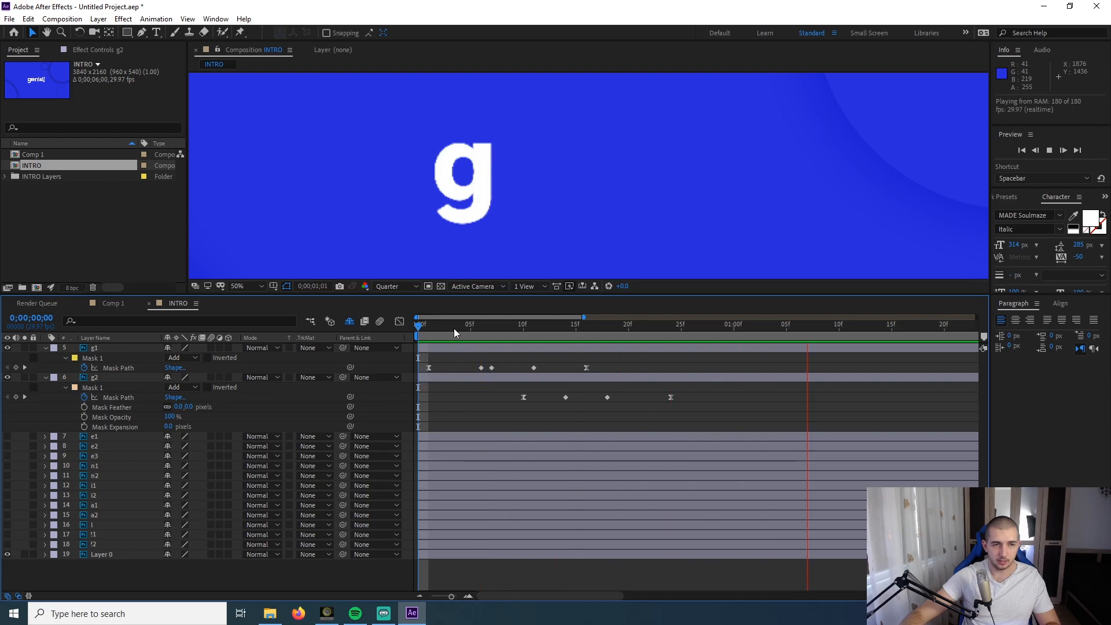
pyautogui.press('space')
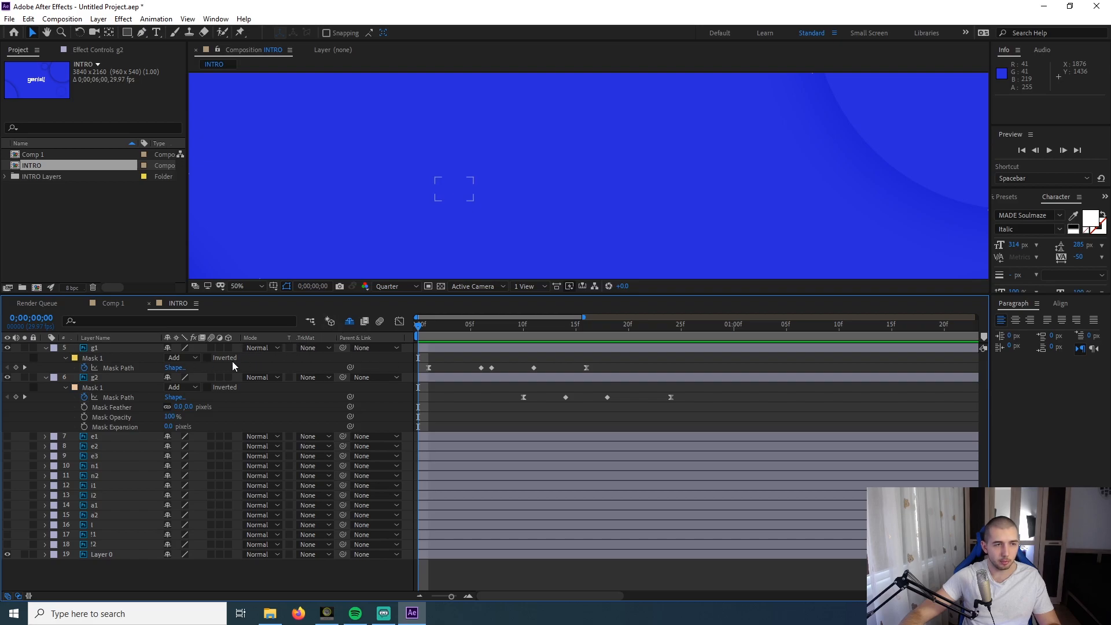
# - Enable motion blur for the composition and switch it on for g1, g2 and all letter layers below them
pyautogui.click(381, 322)
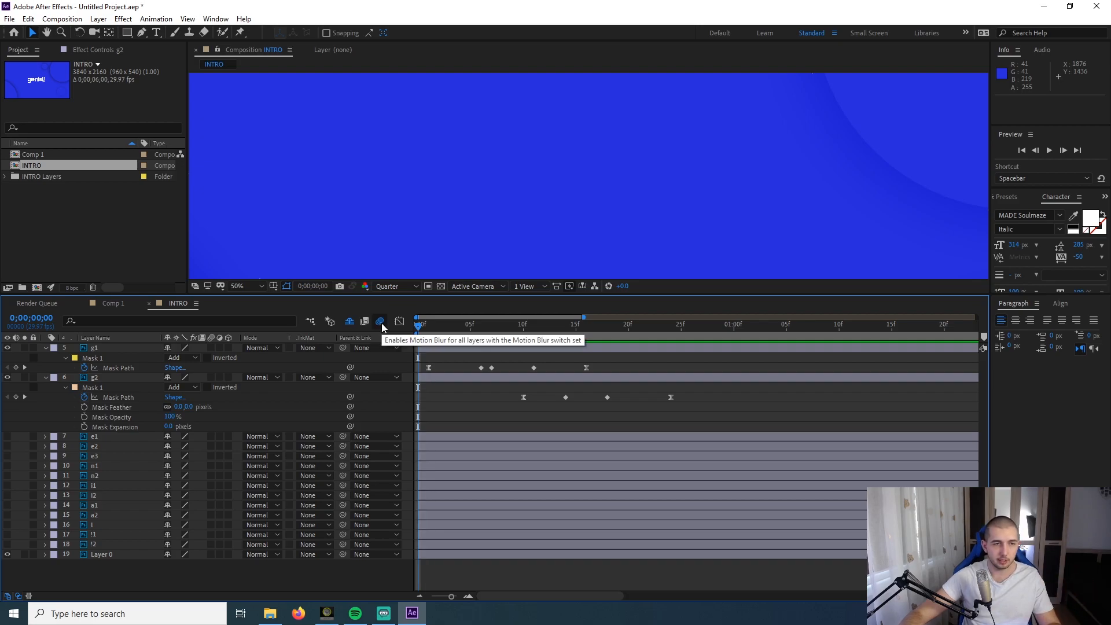
pyautogui.click(212, 347)
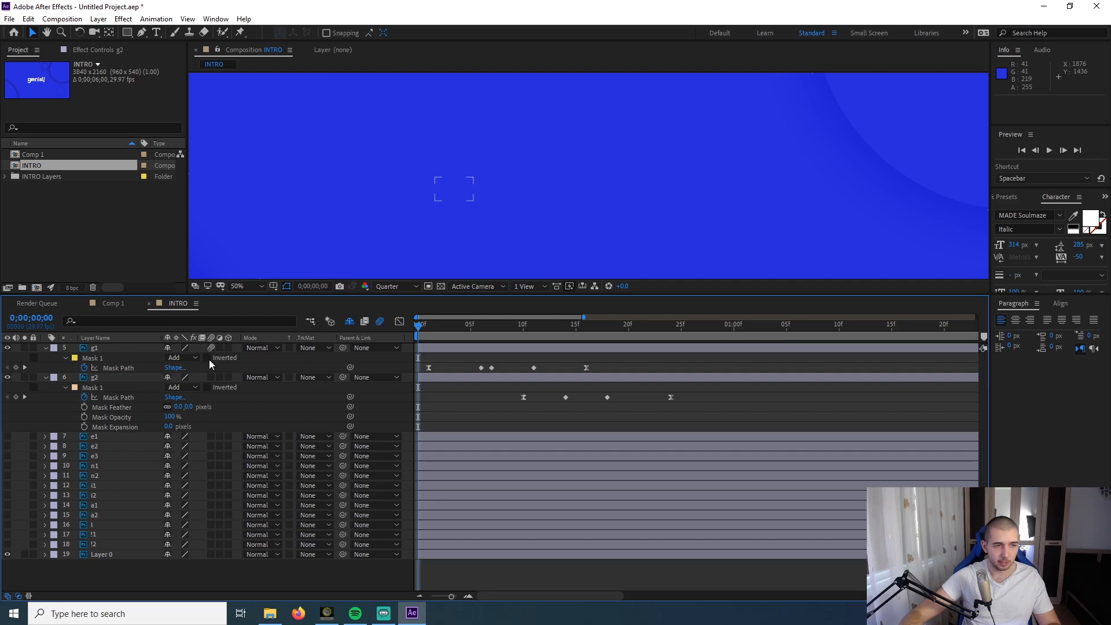
pyautogui.click(211, 377)
pyautogui.click(211, 437)
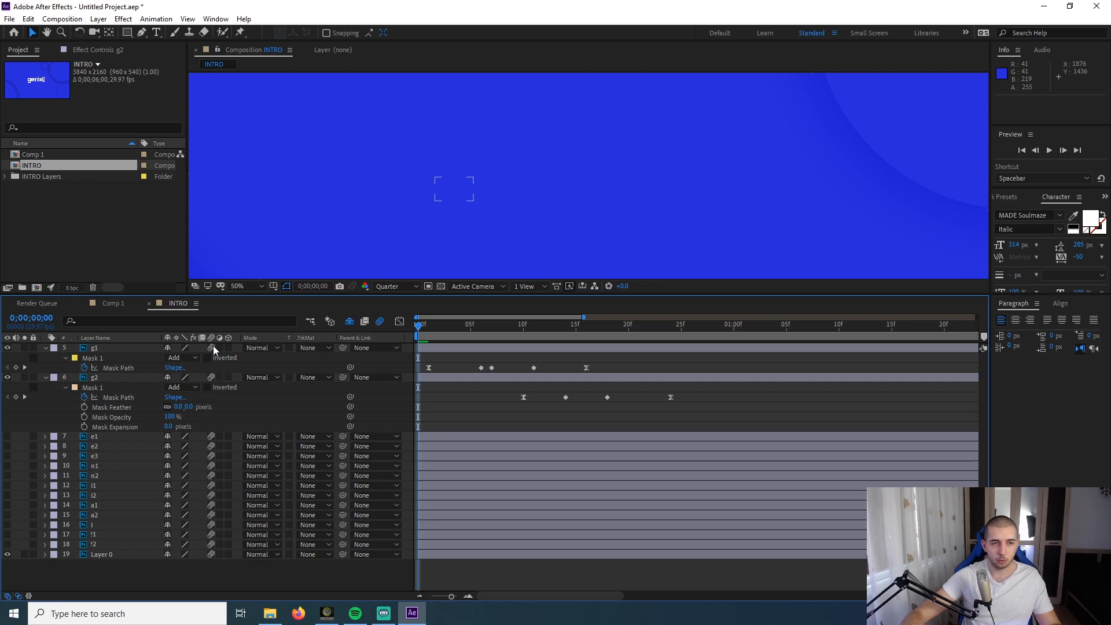
# - Compare the g's moving edges at 100% zoom around frames 7, 12 and 13 with motion blur off and on
pyautogui.moveTo(432, 329); pyautogui.dragTo(490, 337)
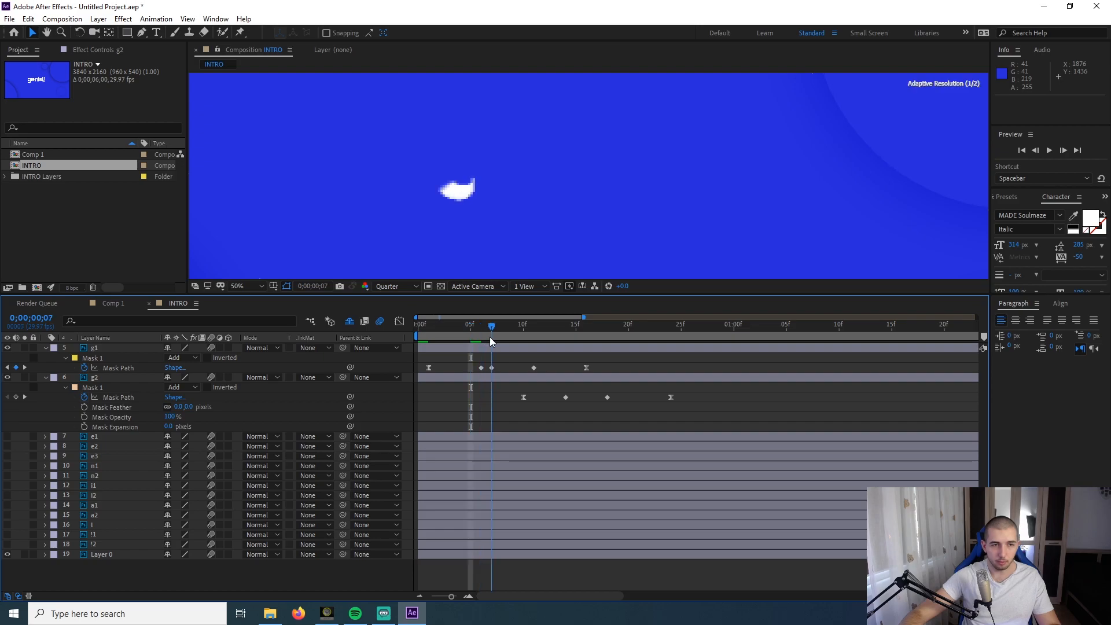
pyautogui.press('.')
pyautogui.moveTo(346, 182); pyautogui.dragTo(522, 195)
pyautogui.press('v')
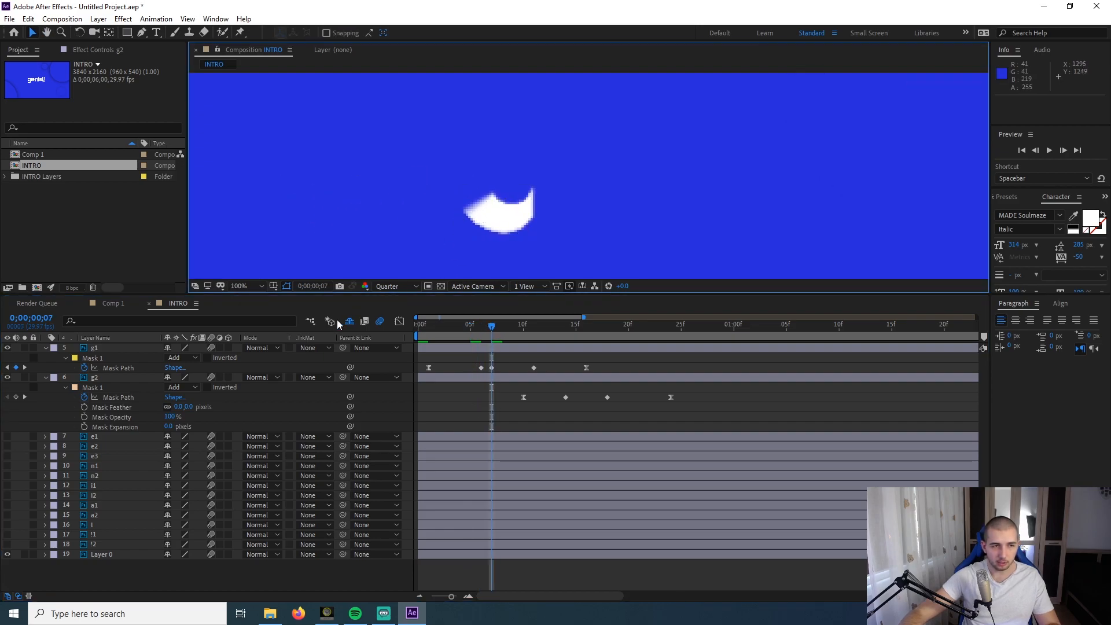
pyautogui.click(211, 348)
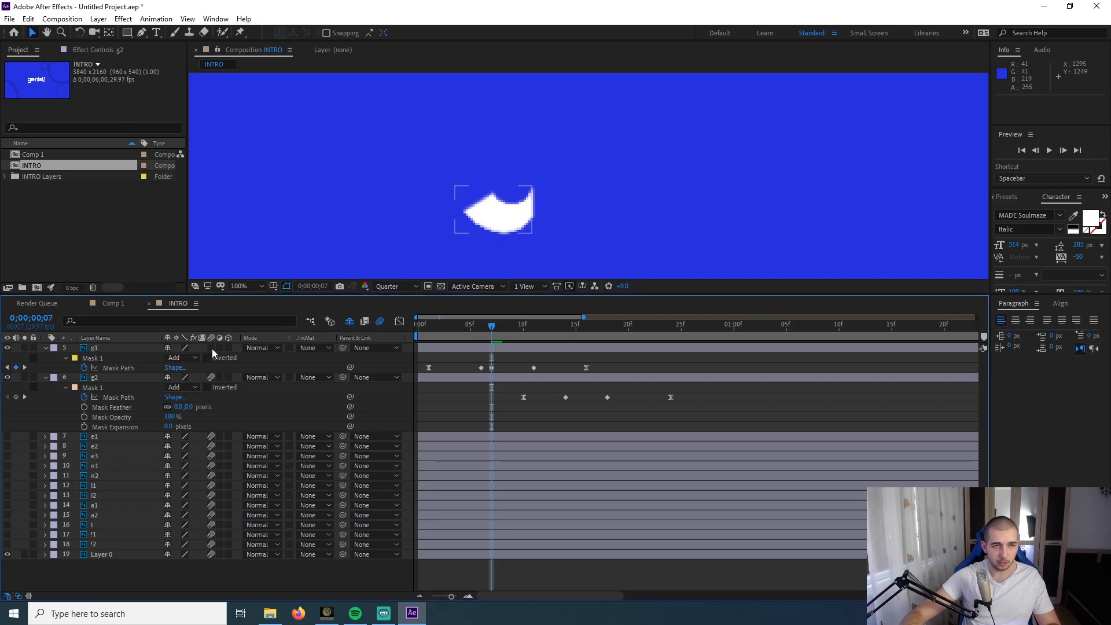
pyautogui.click(212, 348)
pyautogui.moveTo(521, 336); pyautogui.dragTo(543, 336)
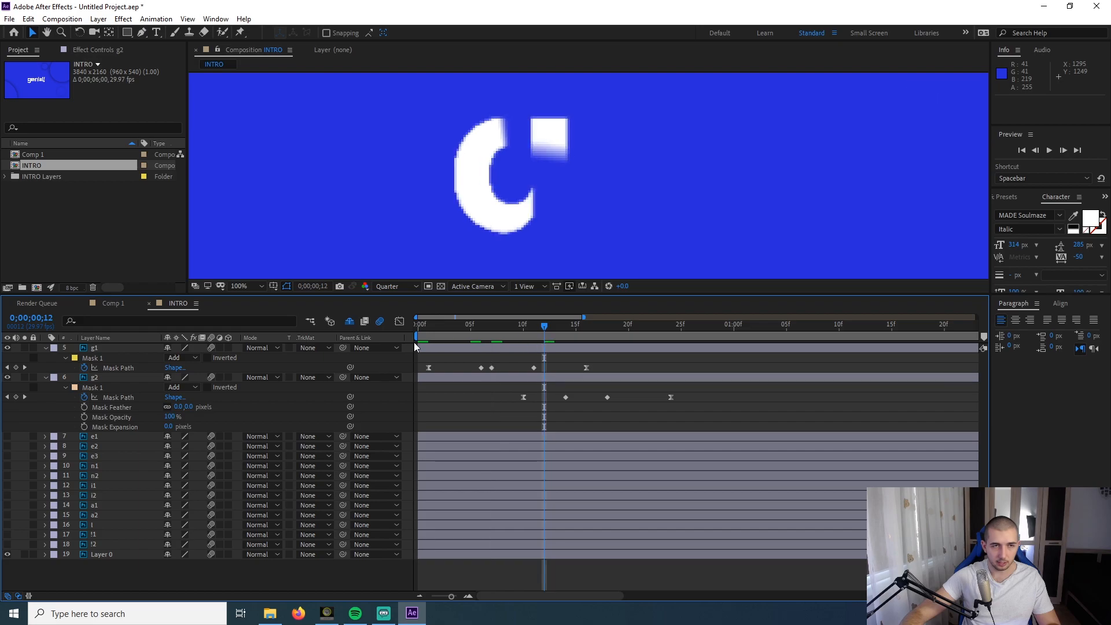
pyautogui.click(212, 377)
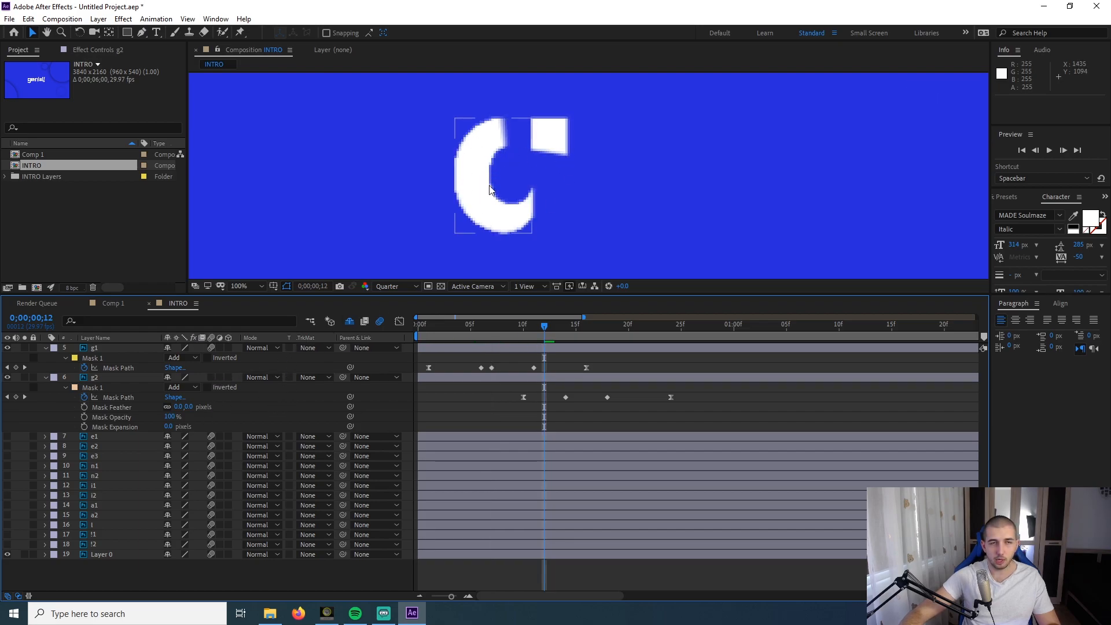
pyautogui.moveTo(546, 331)
pyautogui.mouseDown()
pyautogui.moveTo(564, 332)
pyautogui.moveTo(555, 333)
pyautogui.mouseUp()
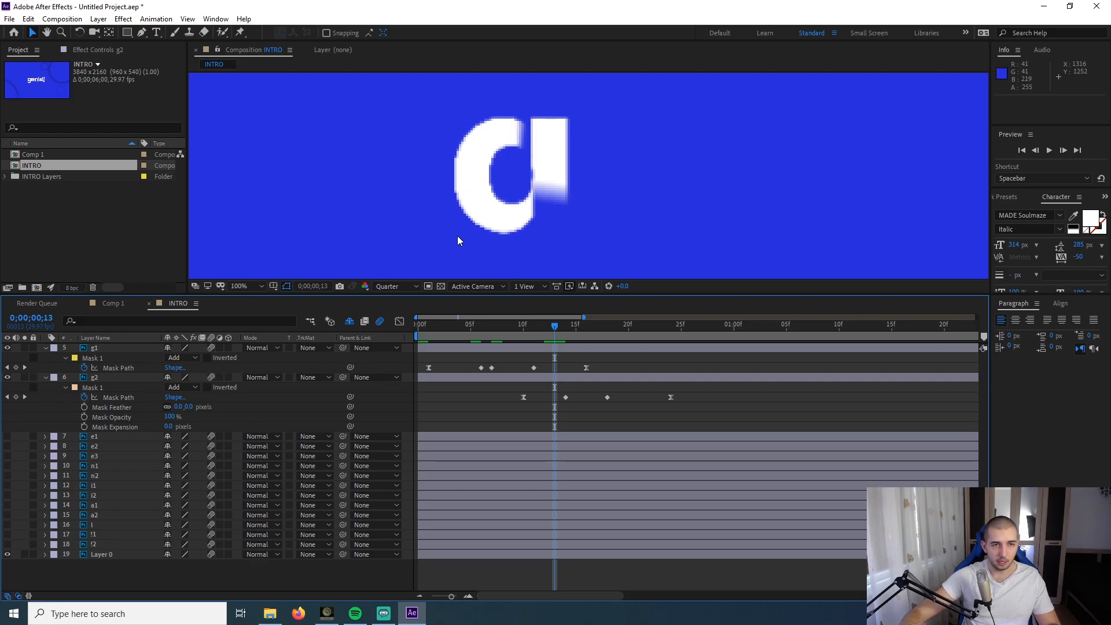
# - Collapse the g1 and g2 layers and play the g reveal from the start with the whole frame in view
pyautogui.click(46, 348)
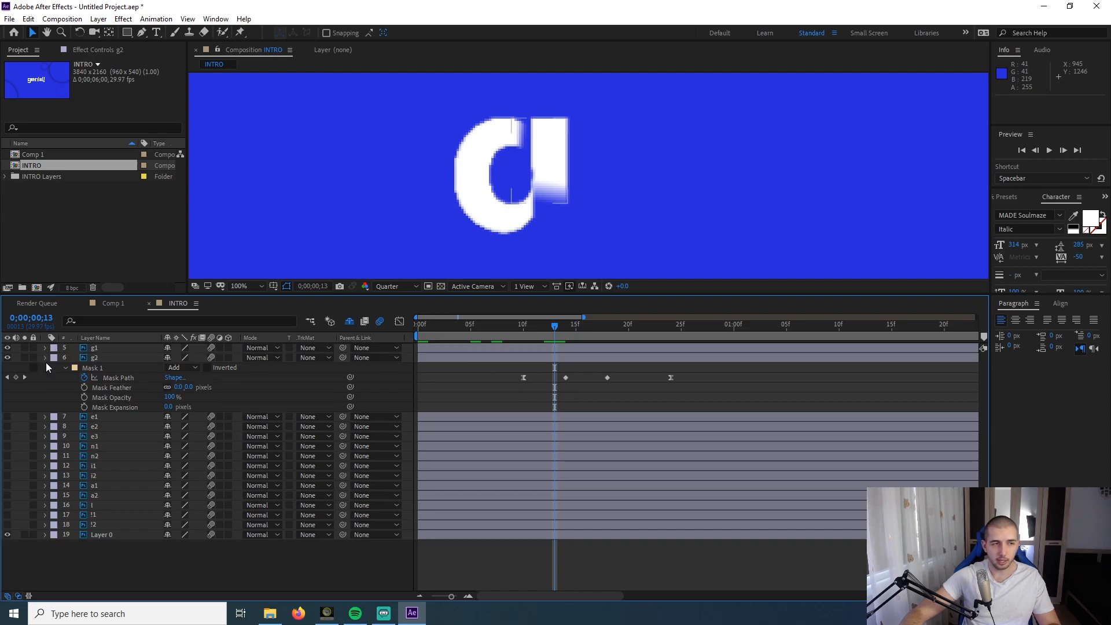
pyautogui.click(46, 358)
pyautogui.press('Home')
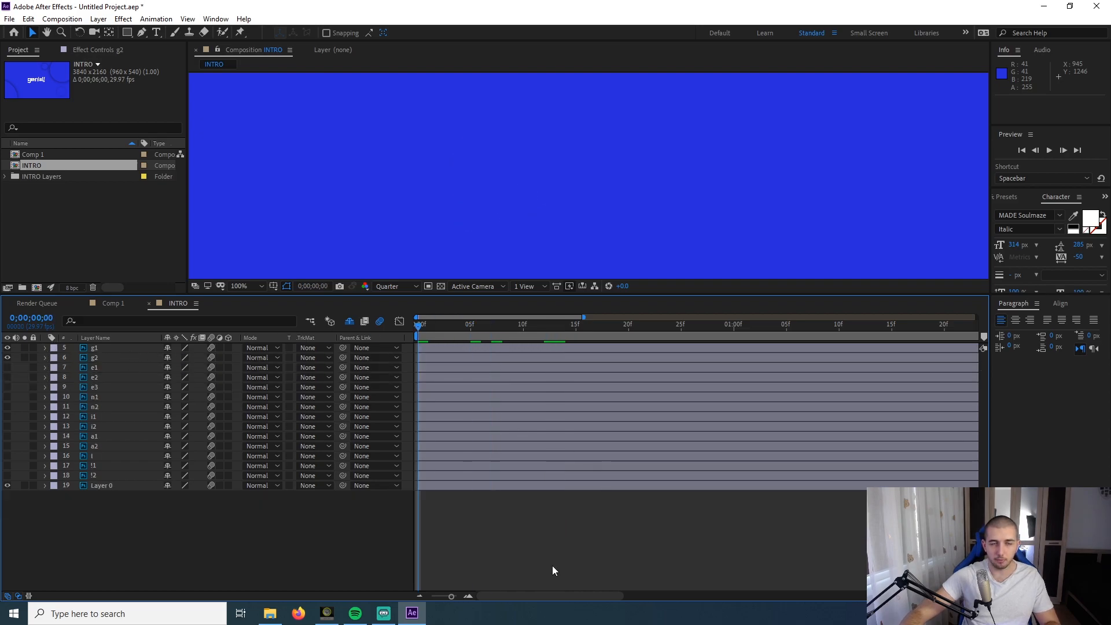
pyautogui.scroll(-6, 608, 175)
pyautogui.scroll(2, 610, 186)
pyautogui.scroll(-2, 623, 195)
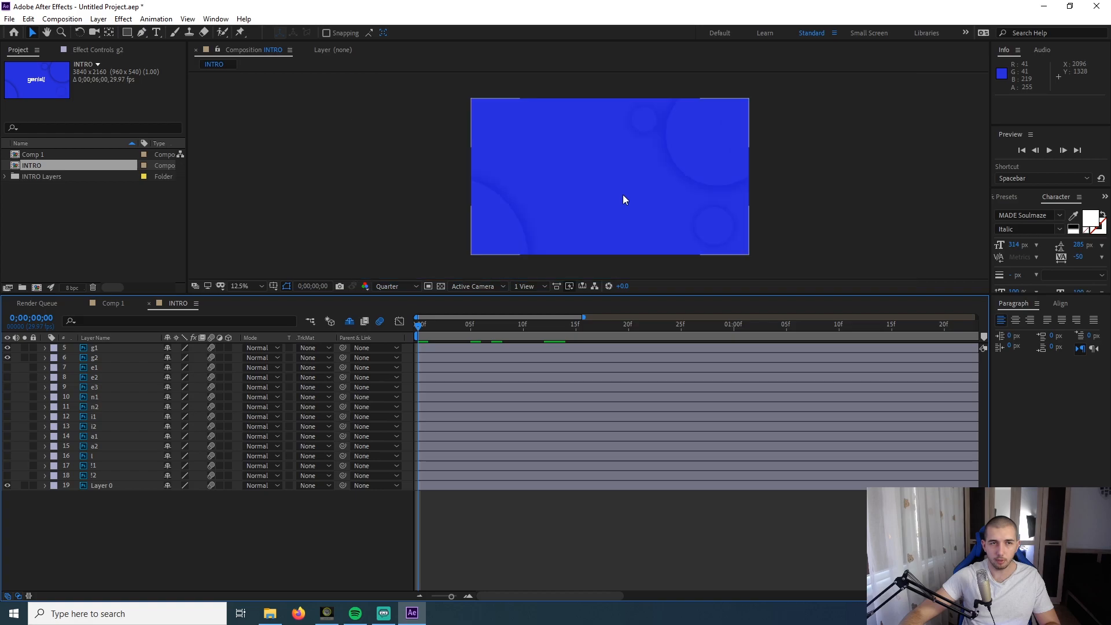
pyautogui.press('space')
pyautogui.scroll(2, 649, 231)
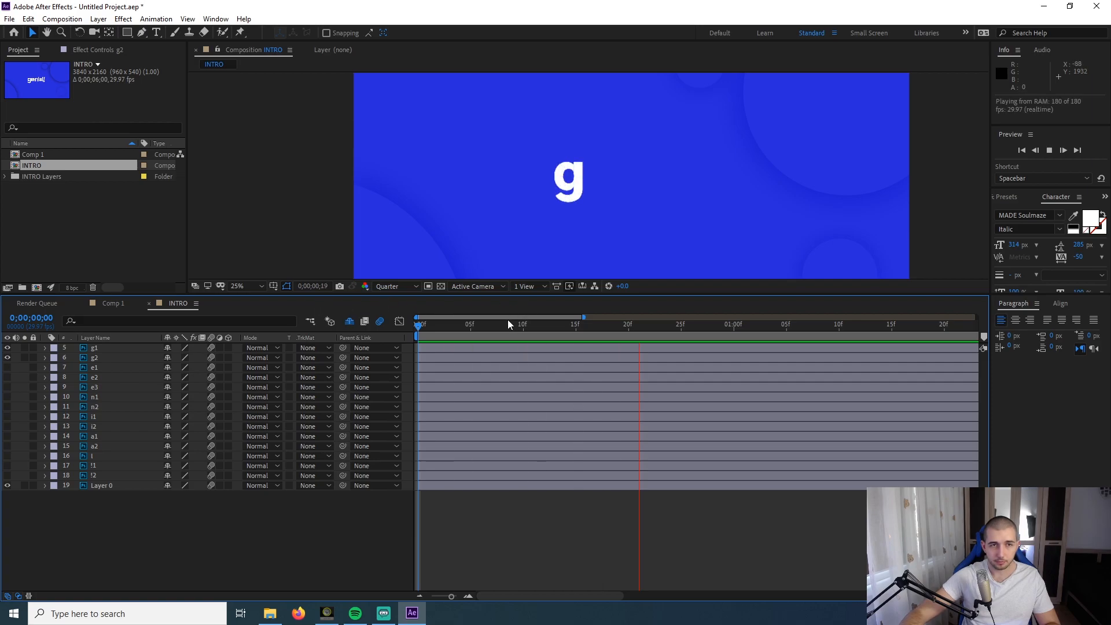
pyautogui.press('space')
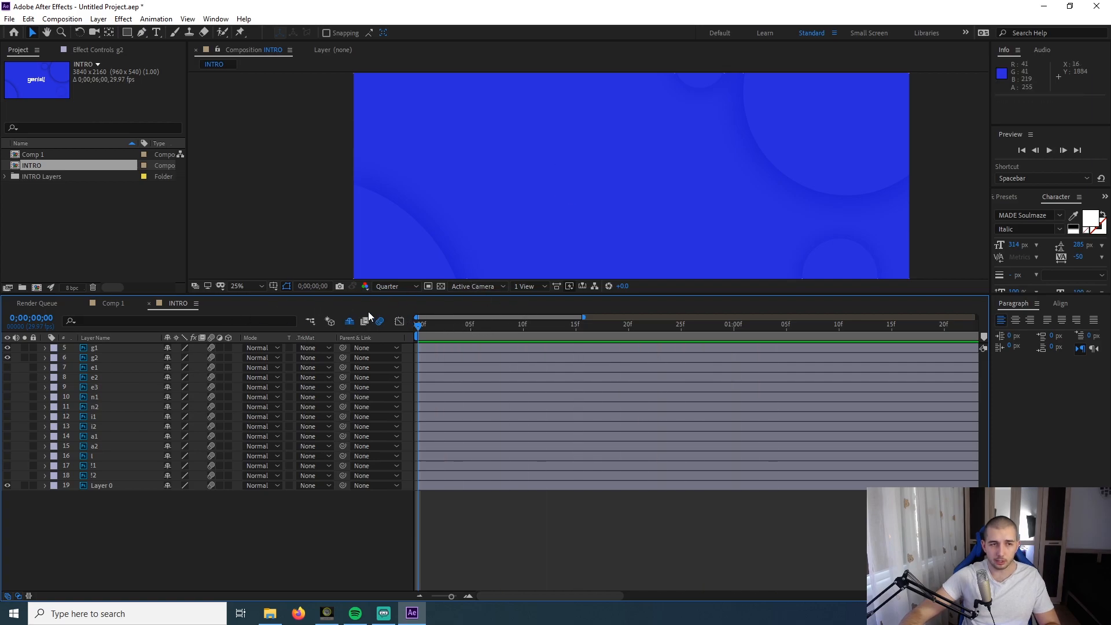
# - Replay the g reveal, and play the full "genial!" reveal with all letter layers visible
pyautogui.press('space')
pyautogui.press('space')
pyautogui.press('space')
pyautogui.press('space')
pyautogui.press('space')
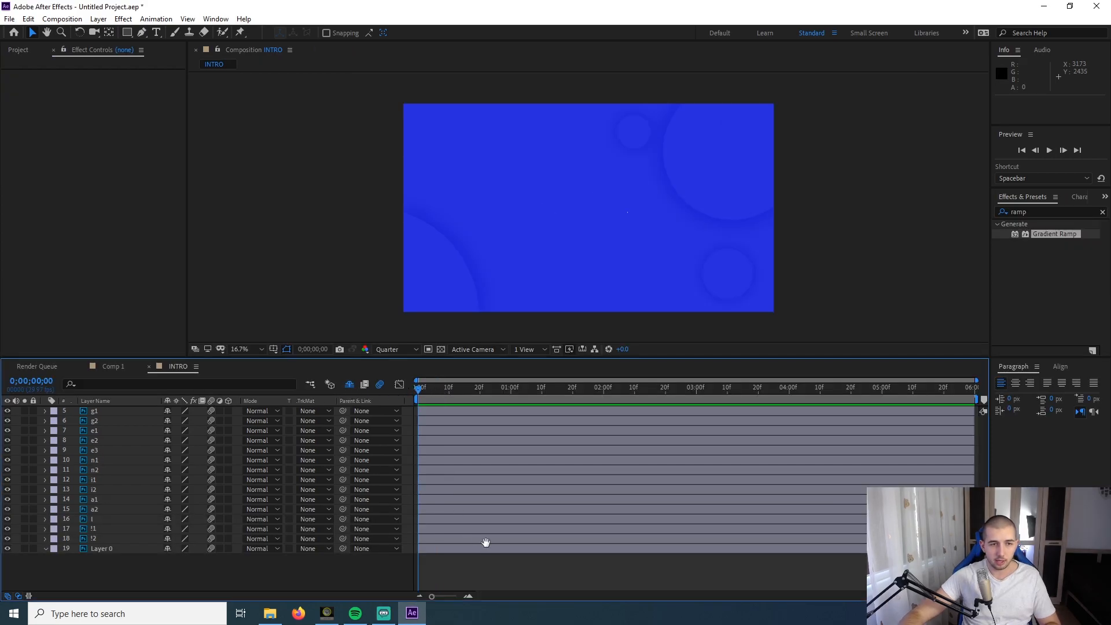
pyautogui.press('space')
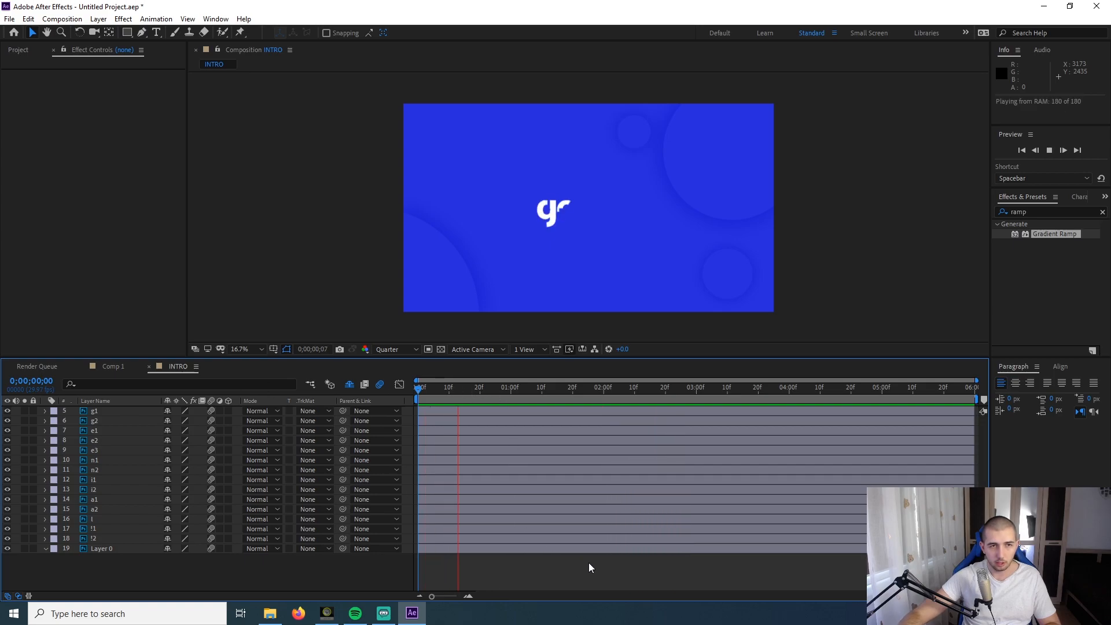
pyautogui.press('space')
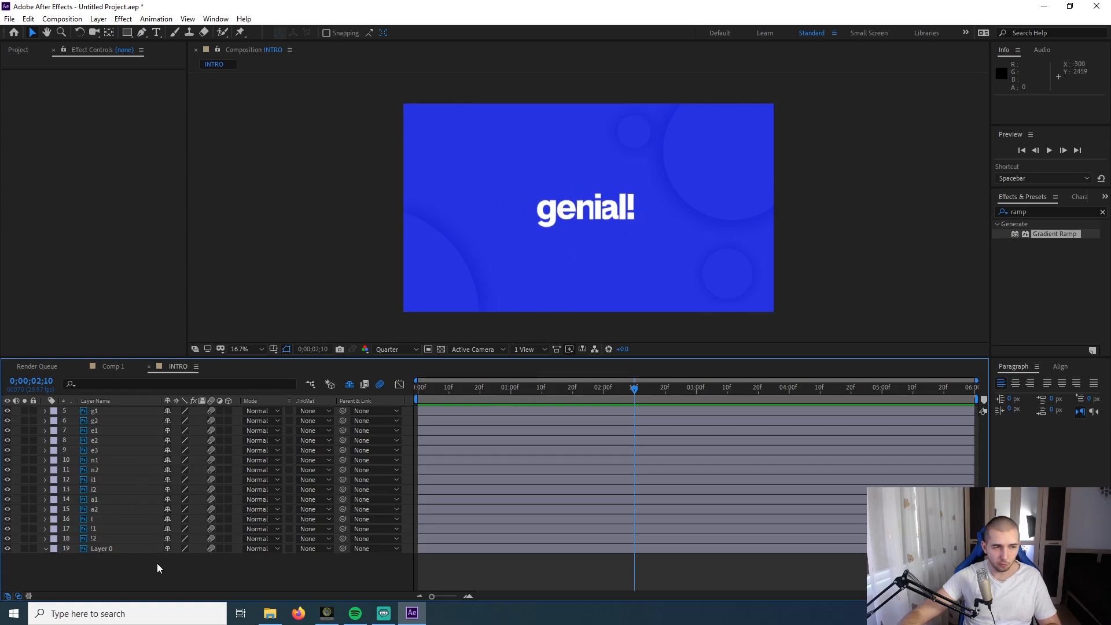
# - Pre-compose all letter layers from g1 to !2 into a new composition named Genial
pyautogui.click(96, 414)
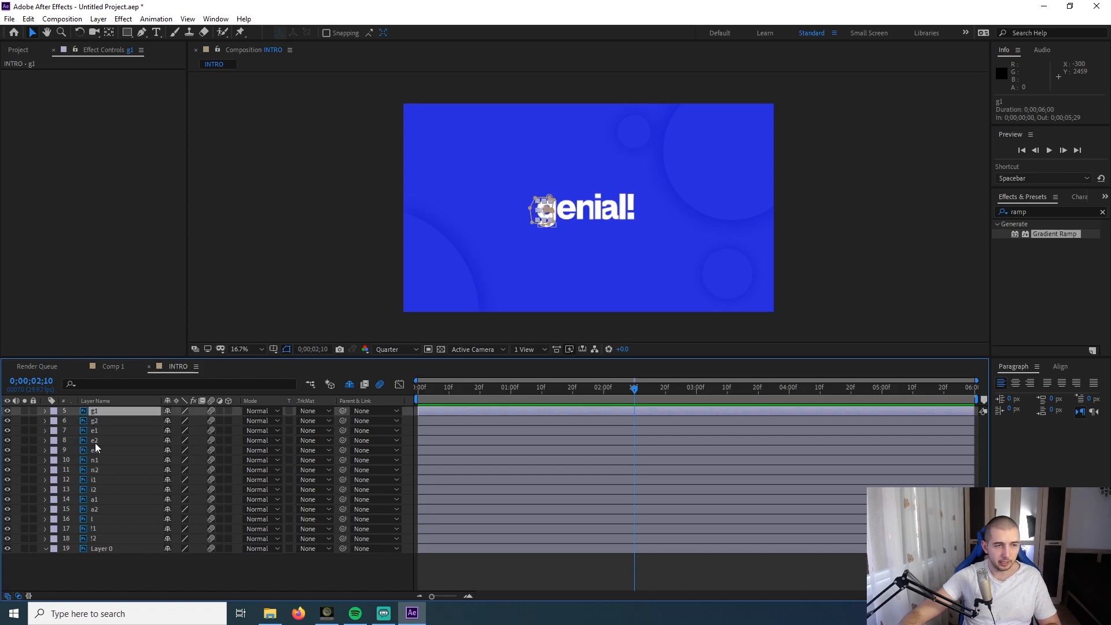
pyautogui.keyDown('shift'); pyautogui.click(97, 541); pyautogui.keyUp('shift')
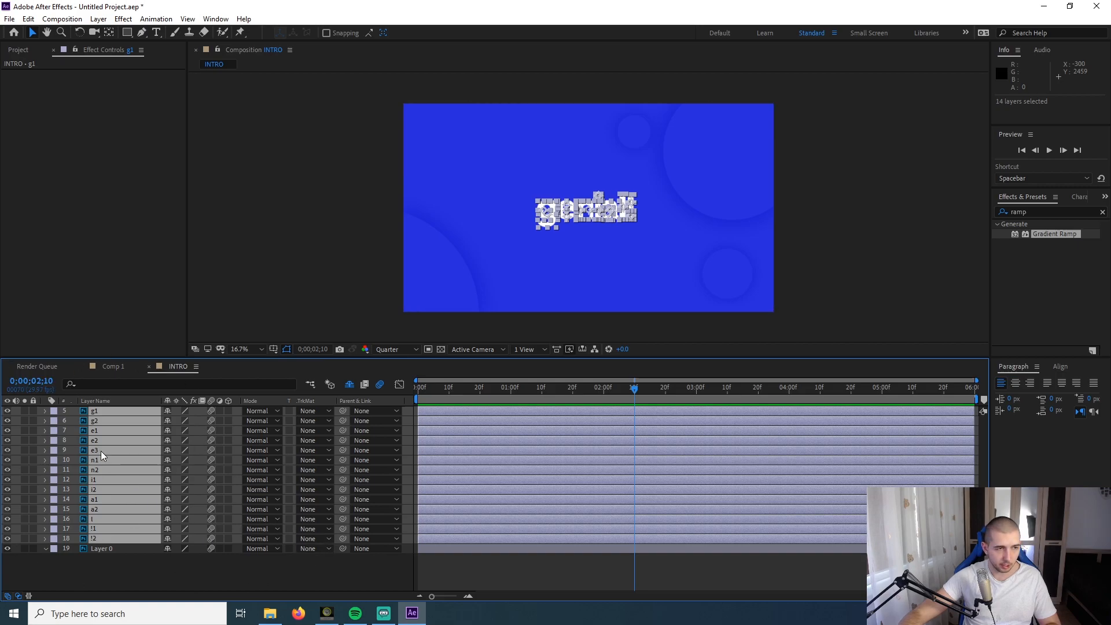
pyautogui.rightClick(123, 435)
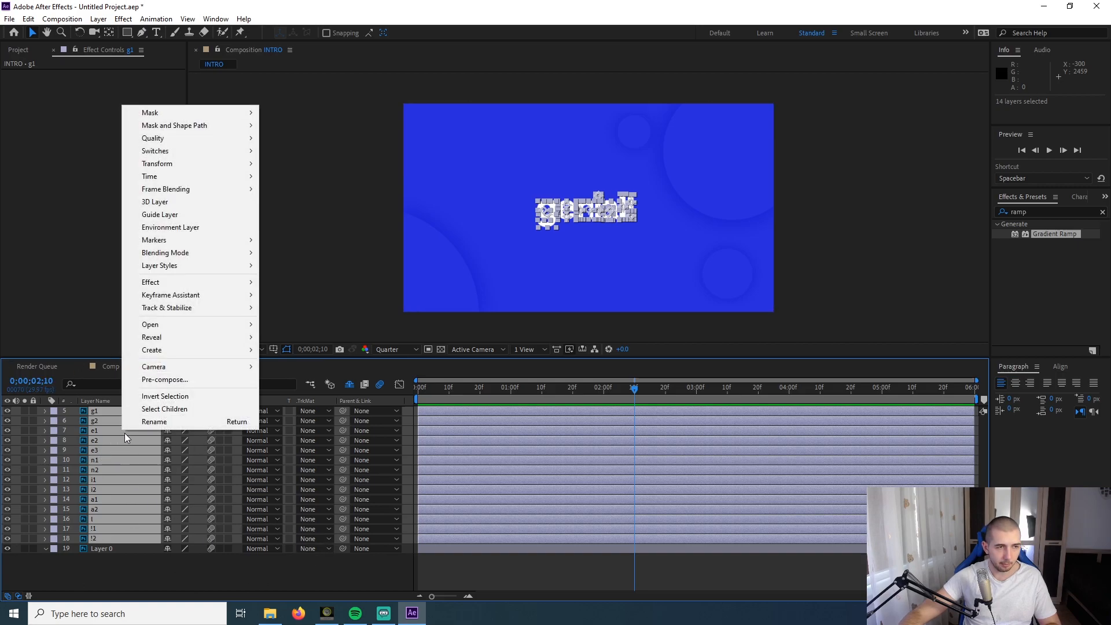
pyautogui.click(161, 380)
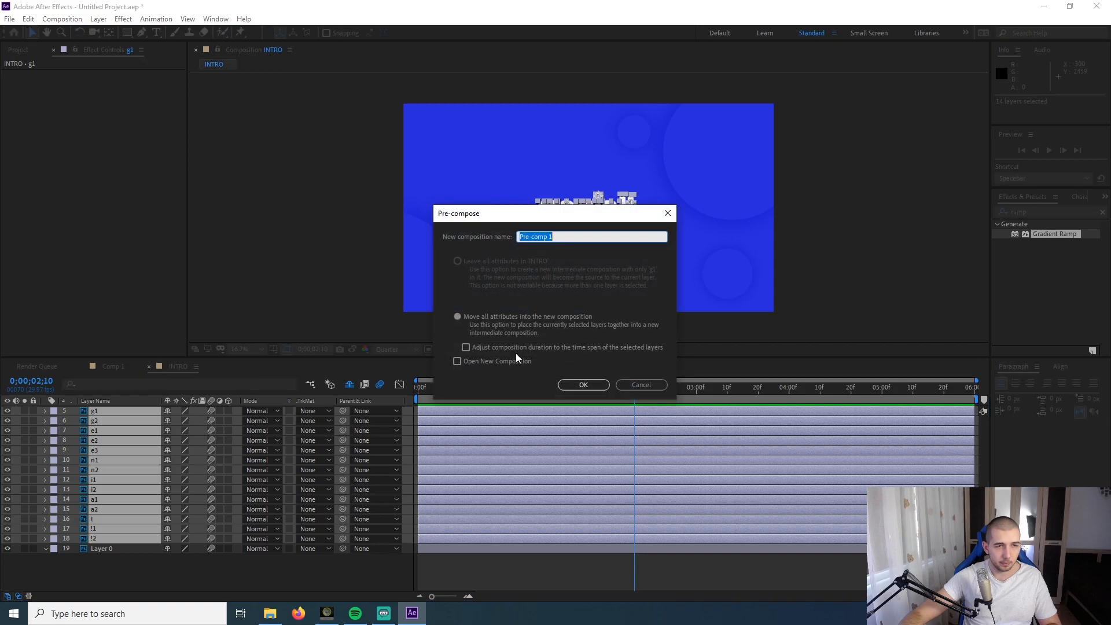
pyautogui.write('Genial')
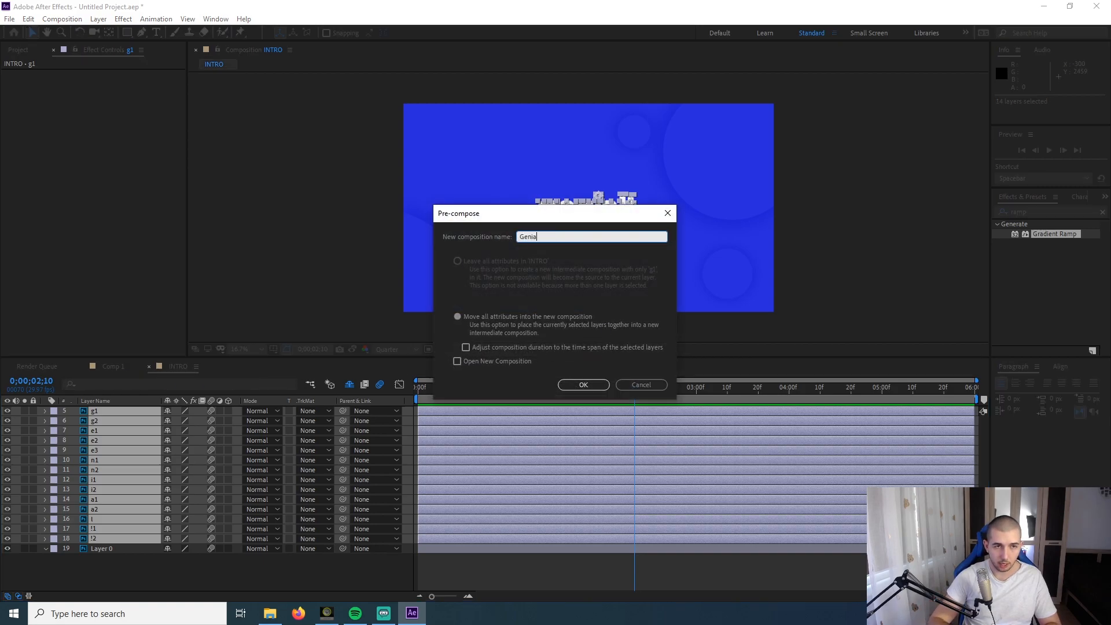
pyautogui.press('Return')
# - Open the Genial precomp, scrub its letter animation from the start to 0;00;02;25, and return to INTRO
pyautogui.click(328, 510)
pyautogui.moveTo(486, 388); pyautogui.dragTo(413, 392)
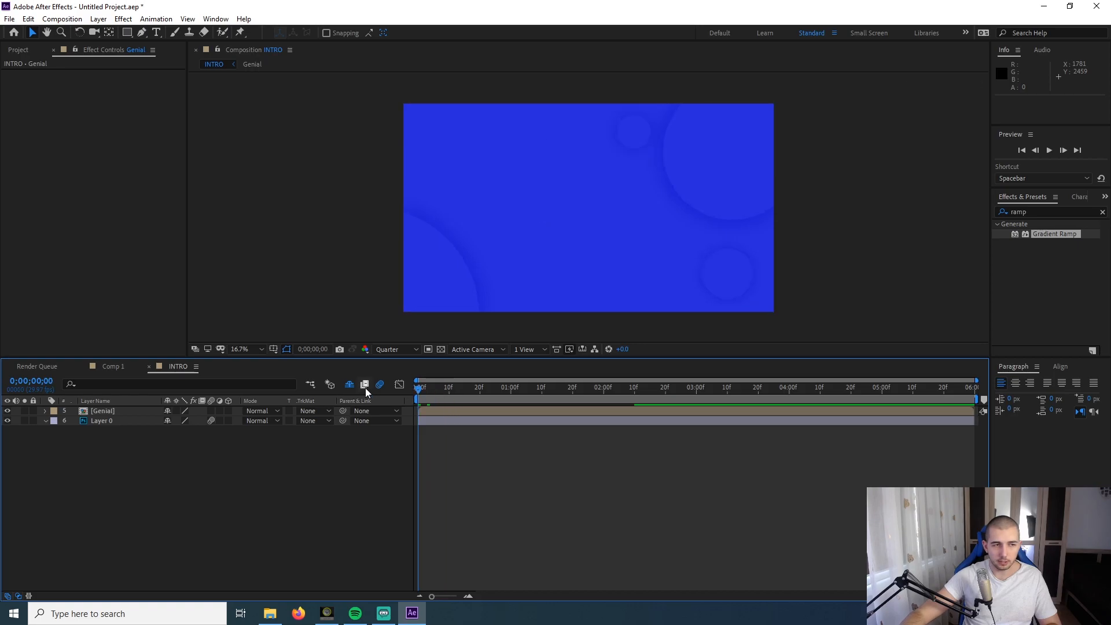
pyautogui.doubleClick(108, 417)
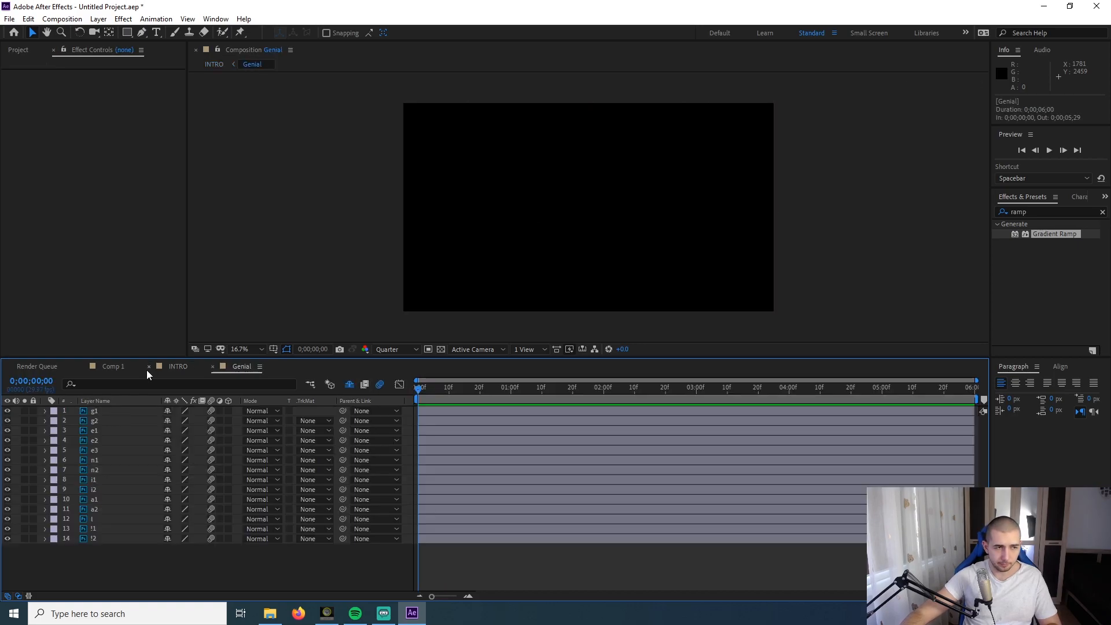
pyautogui.moveTo(423, 391); pyautogui.dragTo(682, 391)
pyautogui.click(212, 367)
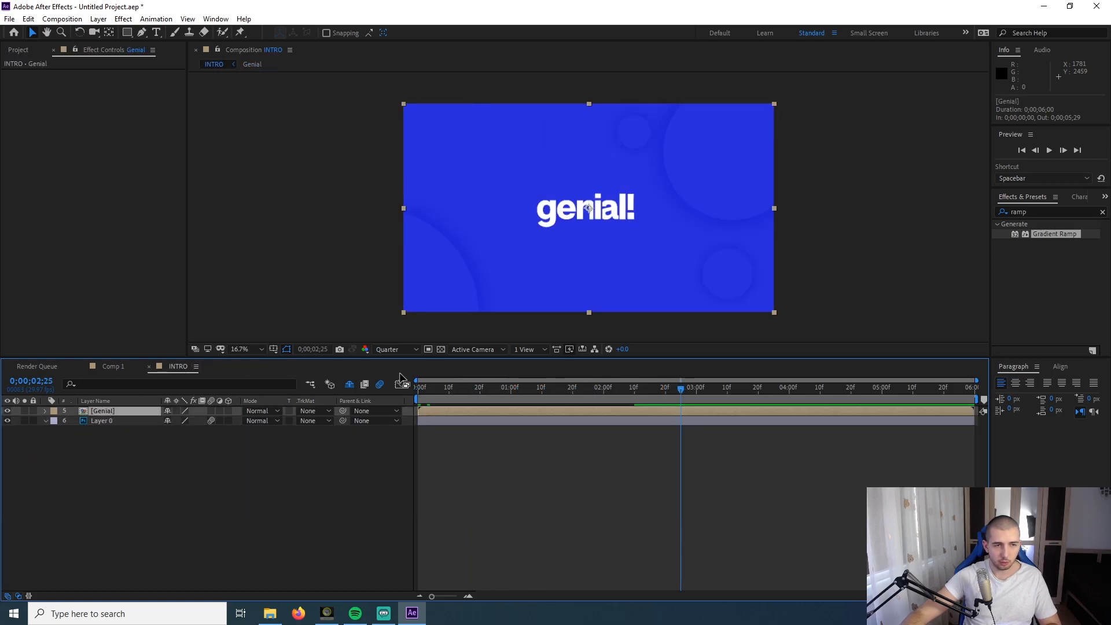
# - Show the hidden shy layers, duplicate the Genial layer, and shift the upper copy to start at 0;00;00;06
pyautogui.click(349, 385)
pyautogui.press('Home')
pyautogui.click(437, 462)
pyautogui.click(439, 452)
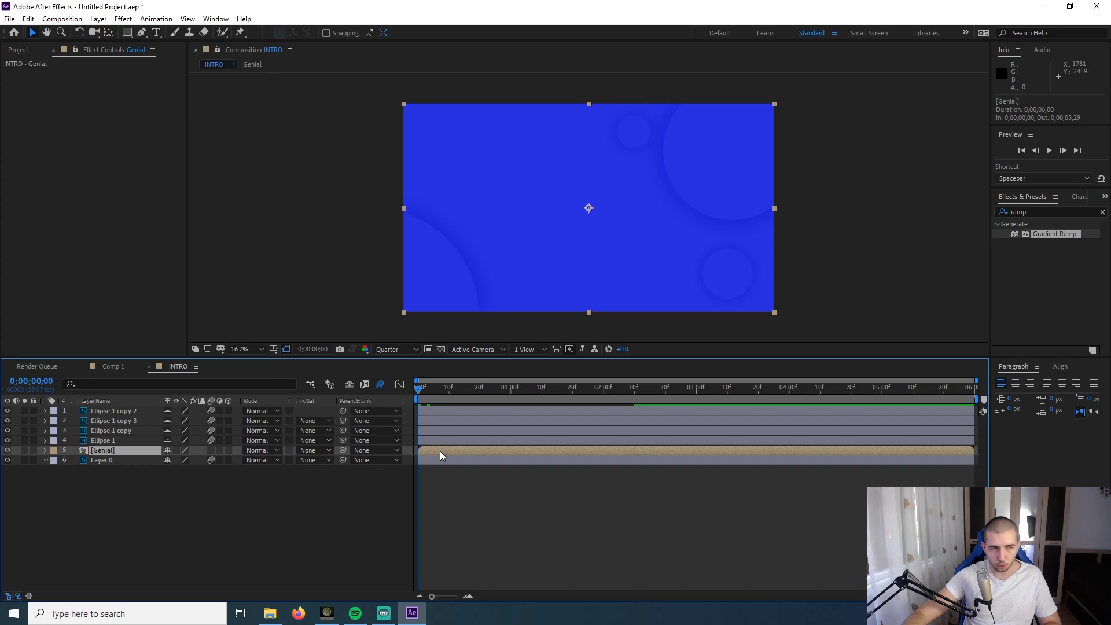
pyautogui.hotkey('ctrl', 'd')
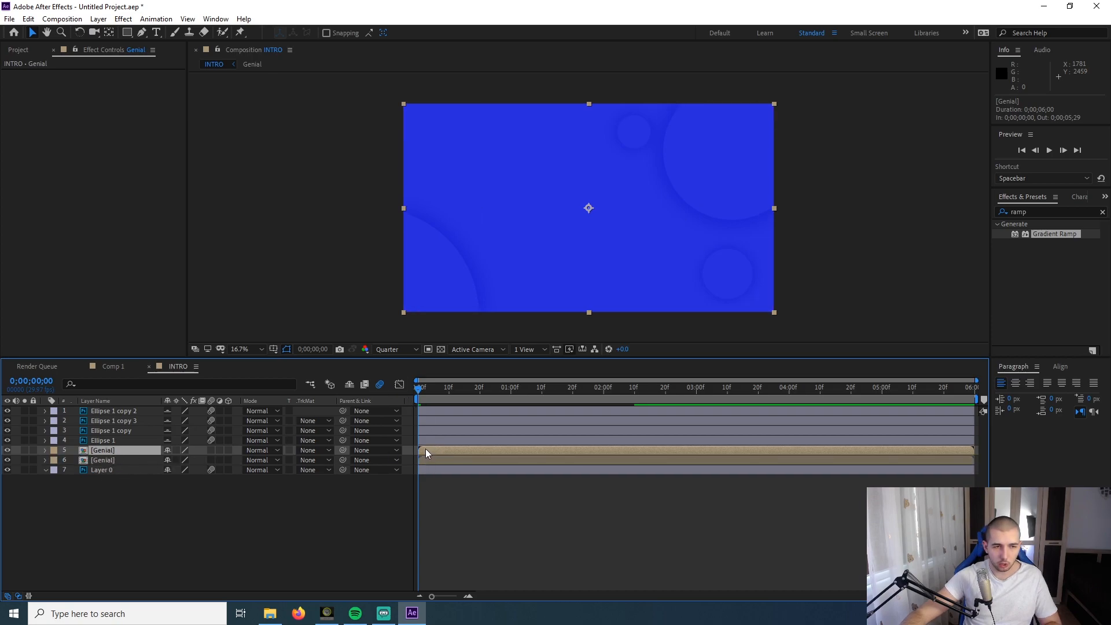
pyautogui.moveTo(425, 450); pyautogui.dragTo(435, 450)
# - Search the effects for "Gradi" and apply Gradient Ramp to the lower Genial layer
pyautogui.click(449, 460)
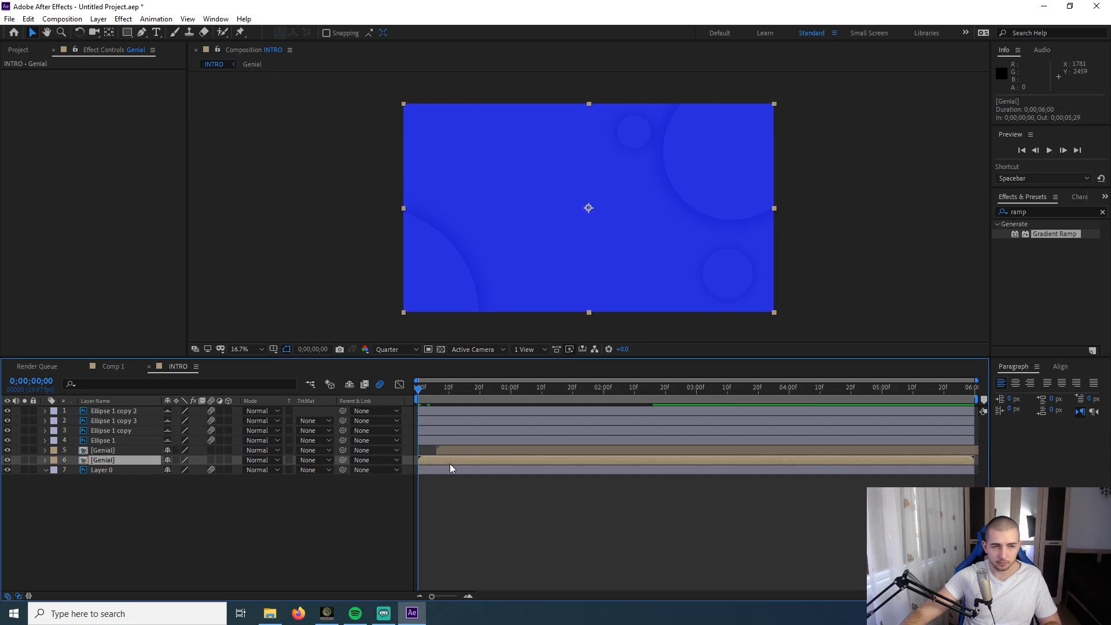
pyautogui.click(616, 519)
pyautogui.click(1052, 212)
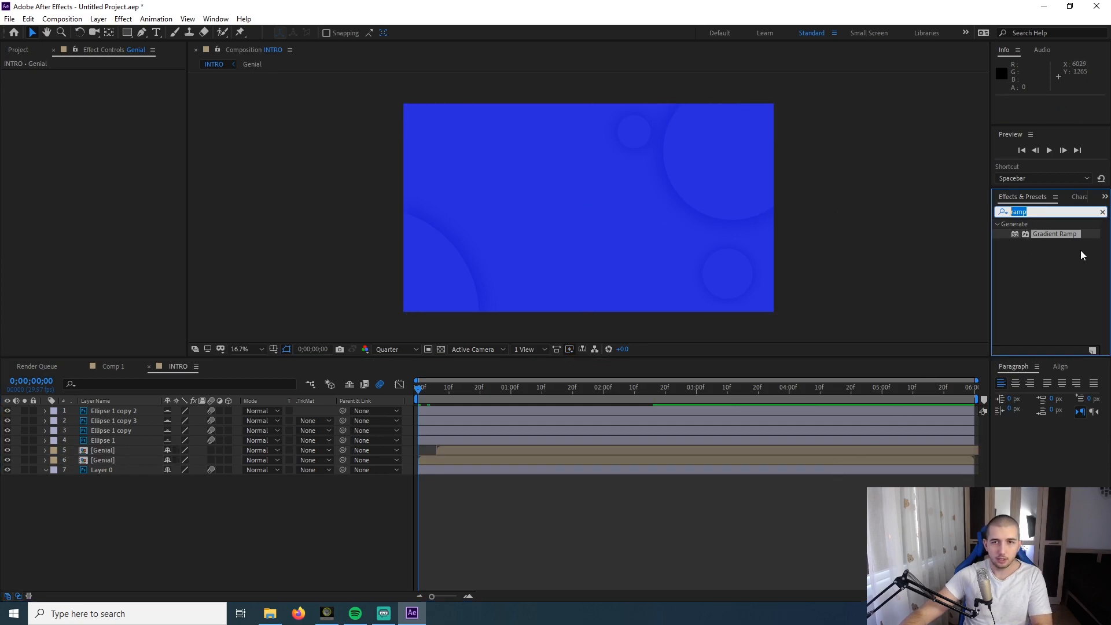
pyautogui.press('BackSpace')
pyautogui.click(1036, 214)
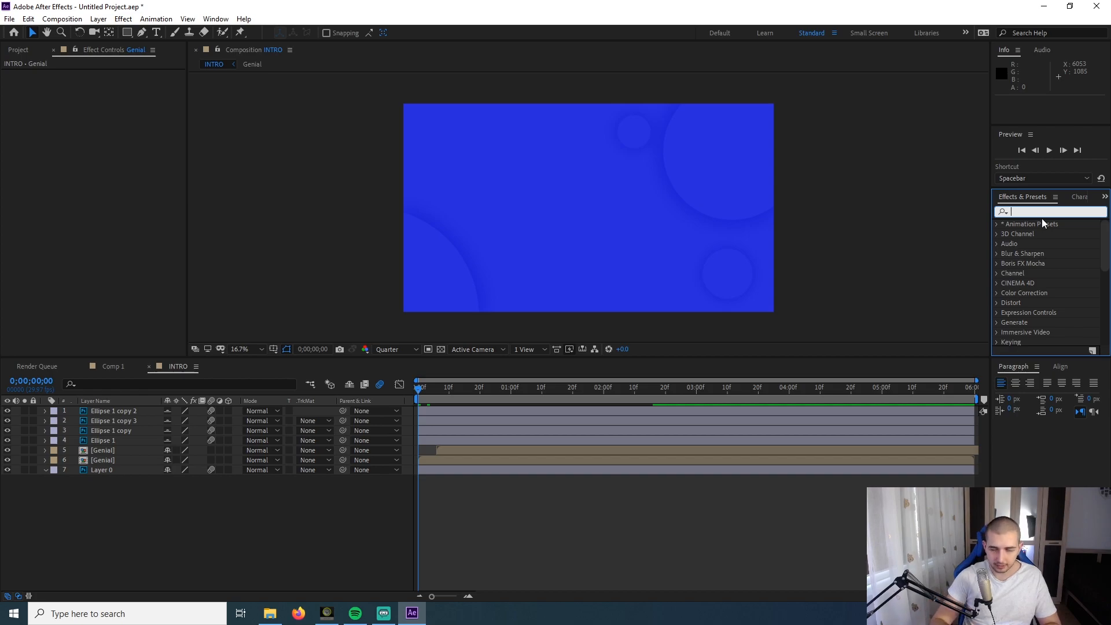
pyautogui.write('Gradi')
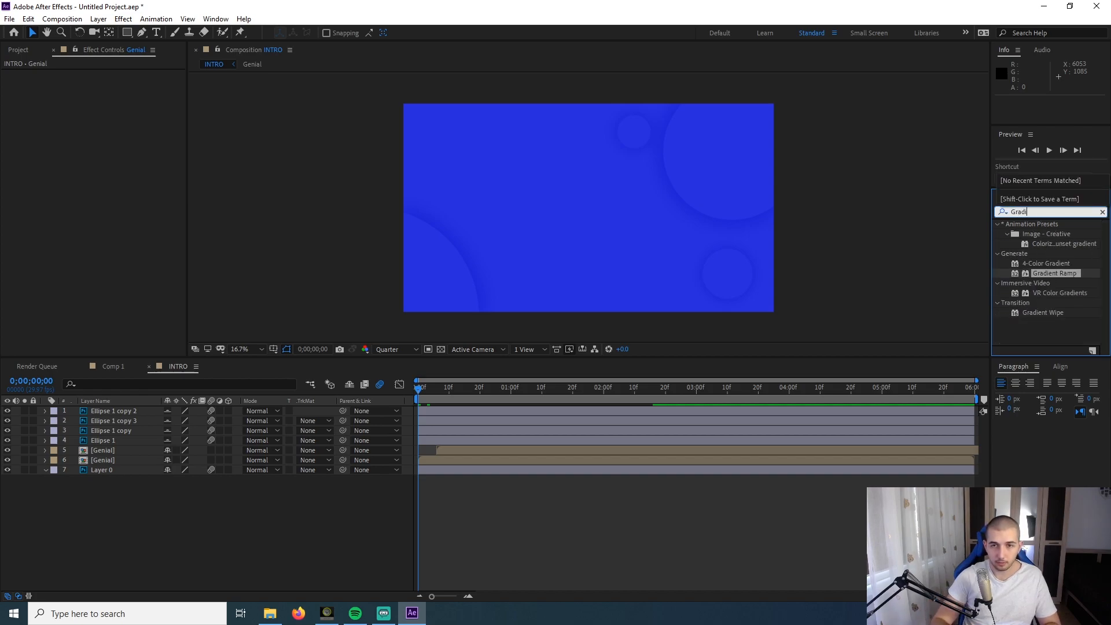
pyautogui.click(1068, 271)
pyautogui.moveTo(1081, 277); pyautogui.dragTo(442, 462)
pyautogui.click(442, 461)
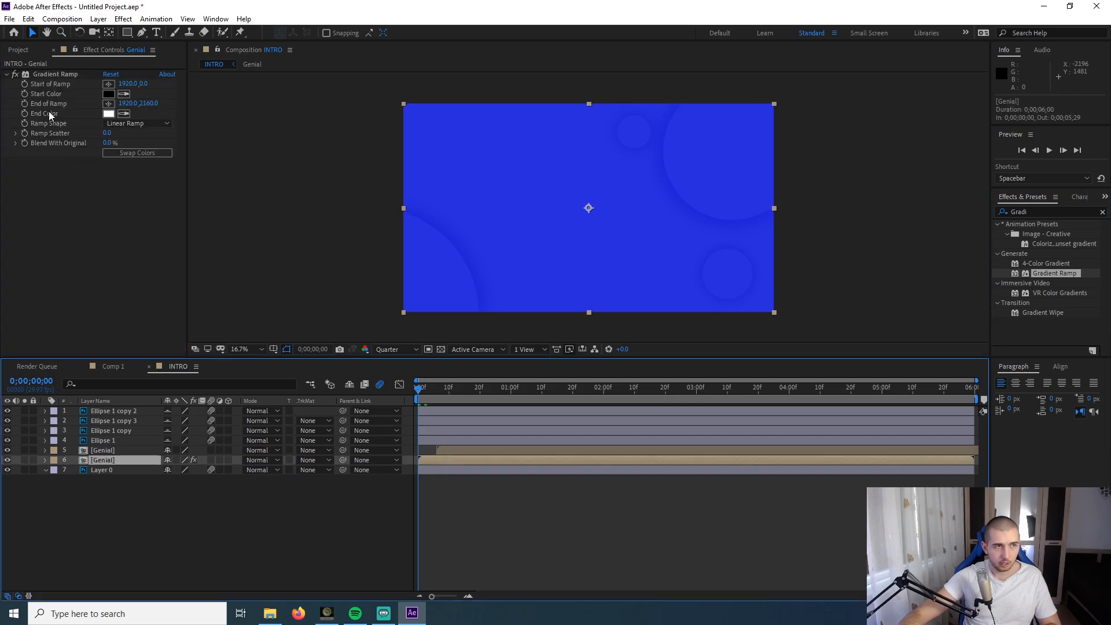
# - Set the Gradient Ramp's Start Color to a dark blue with hue about 236°
pyautogui.click(109, 94)
pyautogui.moveTo(810, 377); pyautogui.dragTo(822, 340)
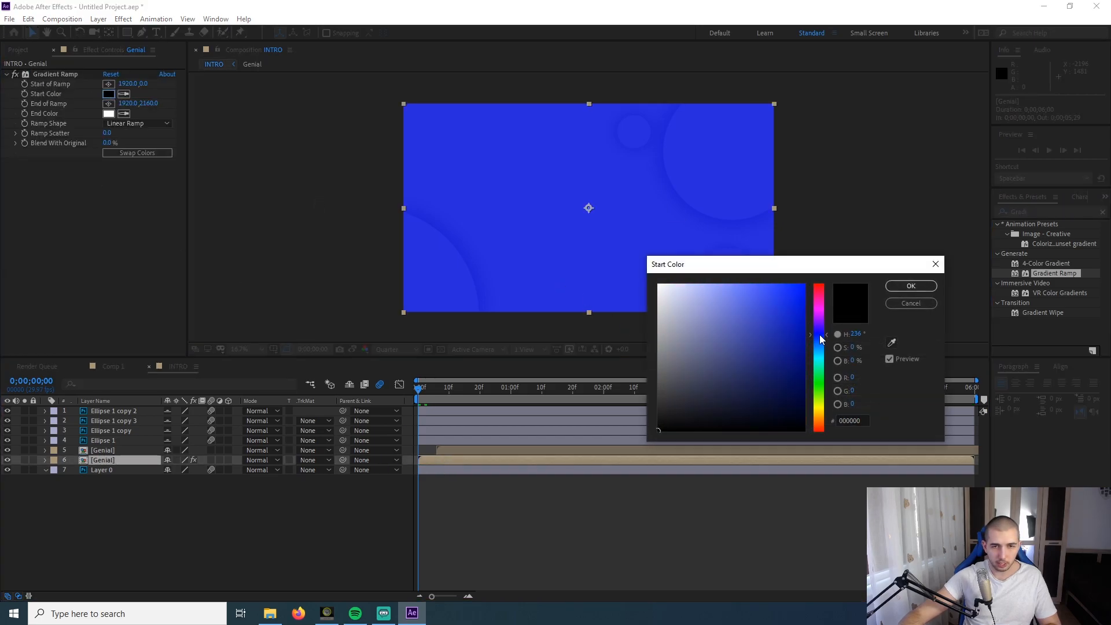
pyautogui.click(796, 356)
pyautogui.click(911, 286)
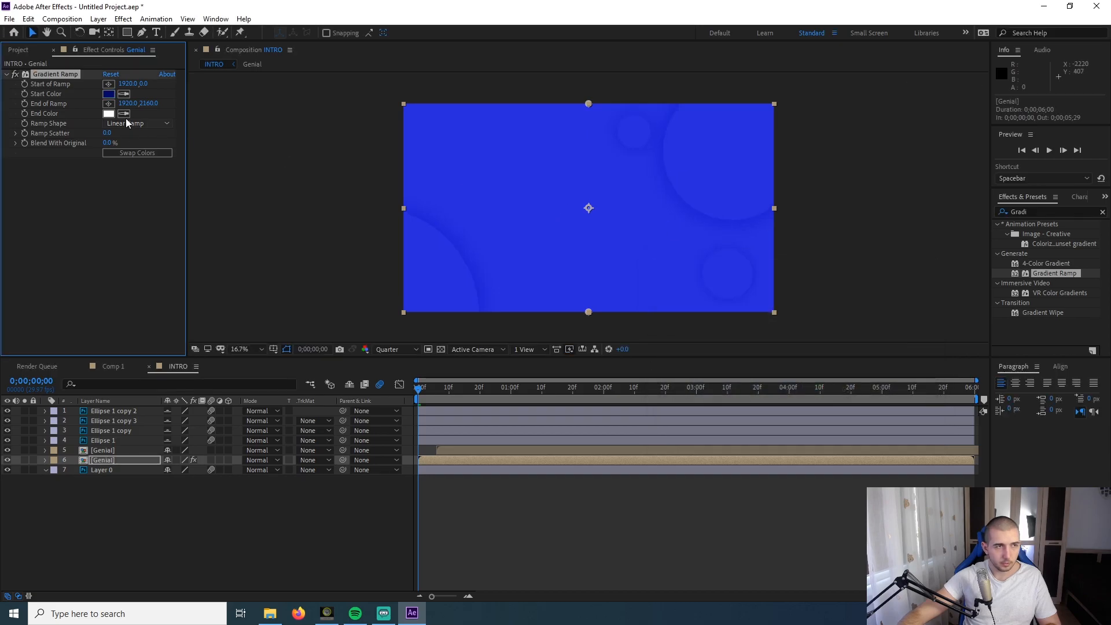
# - Set the Gradient Ramp's End Color to dark navy 090152 and clear the effects search
pyautogui.click(108, 113)
pyautogui.click(819, 335)
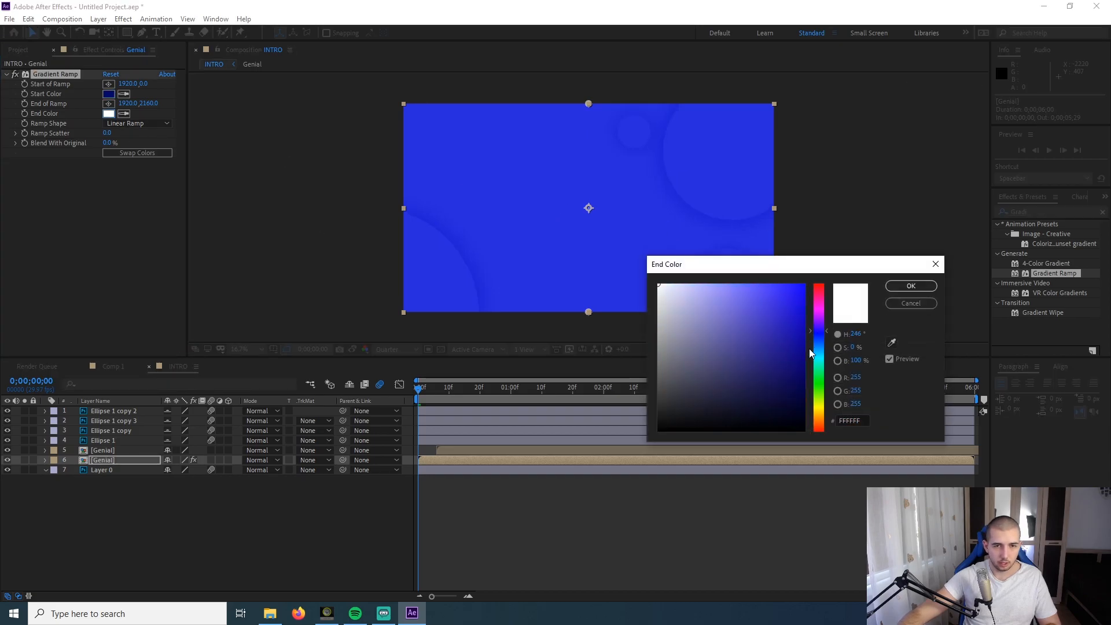
pyautogui.moveTo(803, 399); pyautogui.dragTo(814, 401)
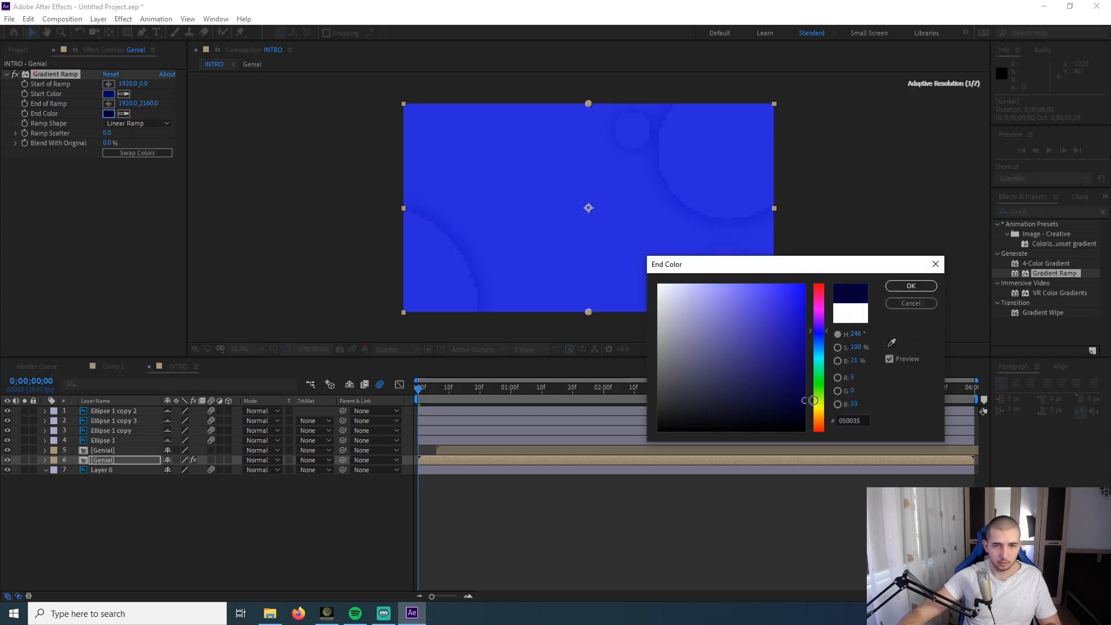
pyautogui.click(911, 286)
pyautogui.click(1103, 213)
pyautogui.click(303, 567)
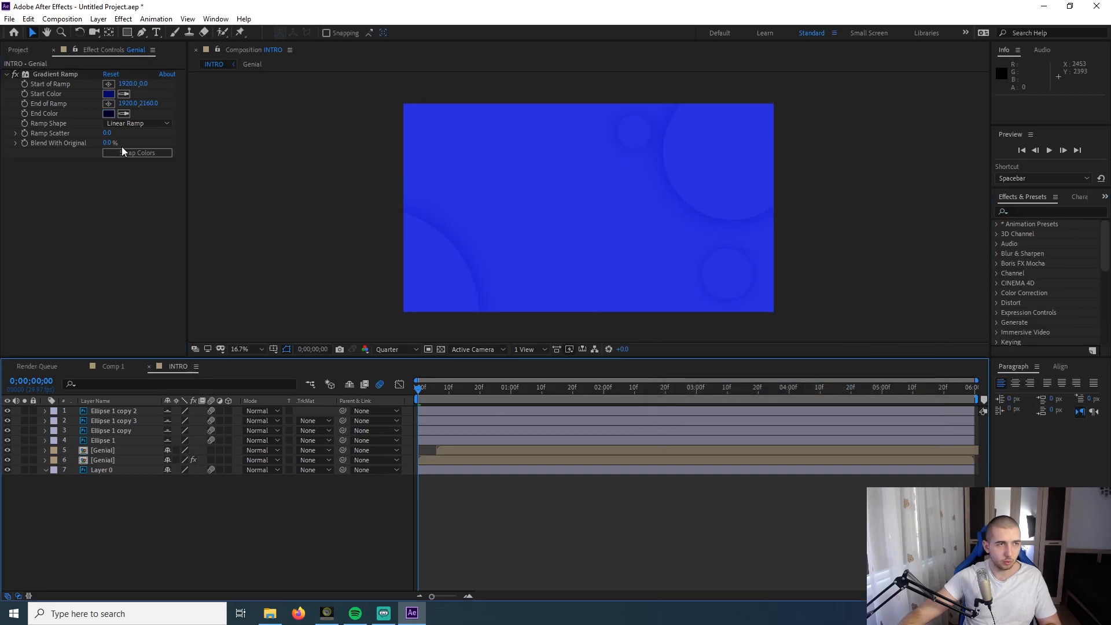
pyautogui.click(109, 113)
pyautogui.click(804, 384)
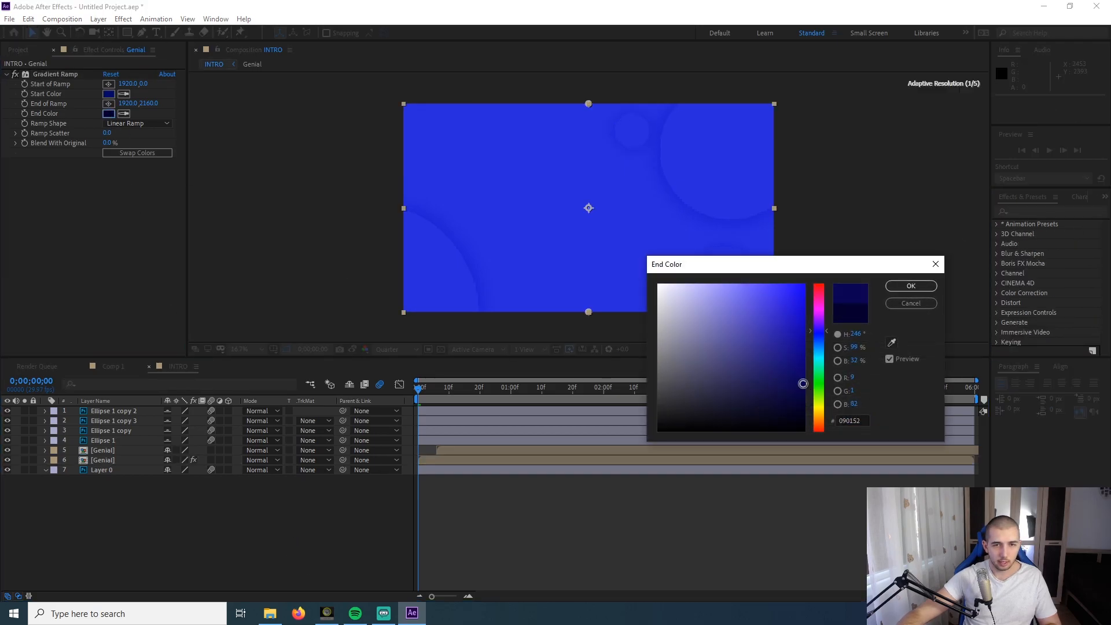
pyautogui.click(911, 287)
pyautogui.click(387, 523)
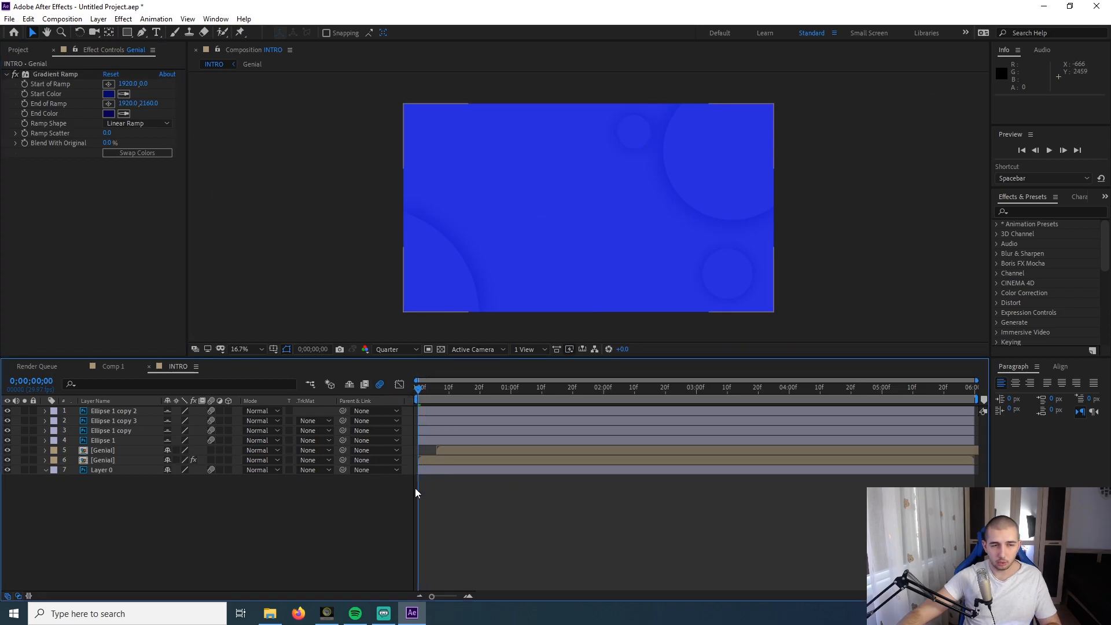
# - Play the intro from the start to check the dark gradient copy leading the white lettering
pyautogui.press('space')
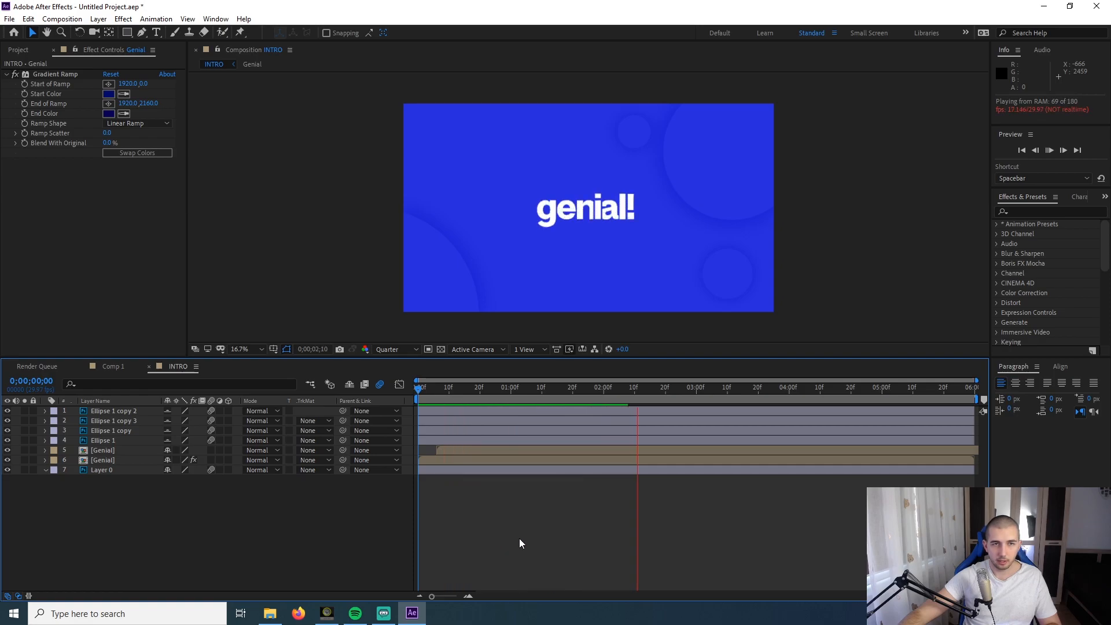
pyautogui.press('space')
pyautogui.press('space')
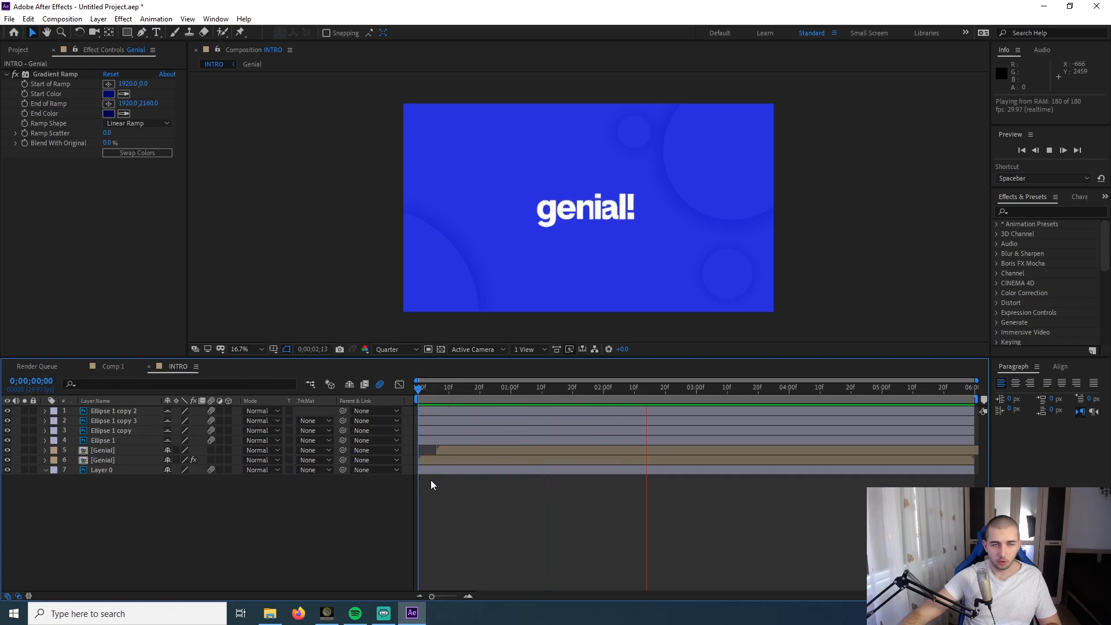
pyautogui.press('space')
# - Look inside the lower Genial precomp, return to INTRO, and check the overlapping white and dark letters around 0;00;00;24
pyautogui.click(100, 449)
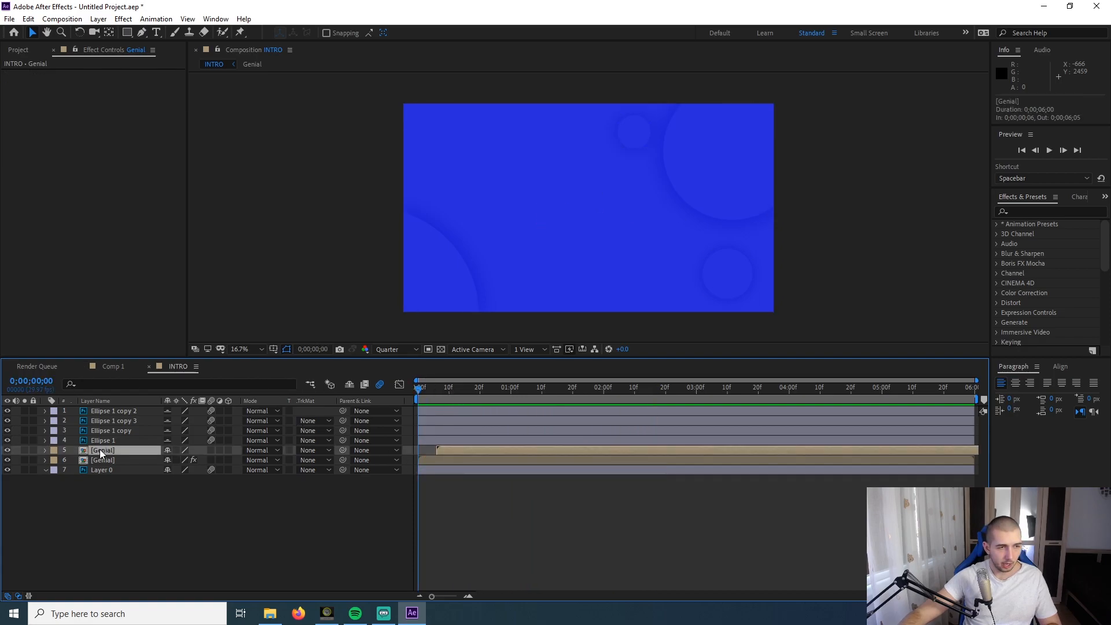
pyautogui.doubleClick(108, 461)
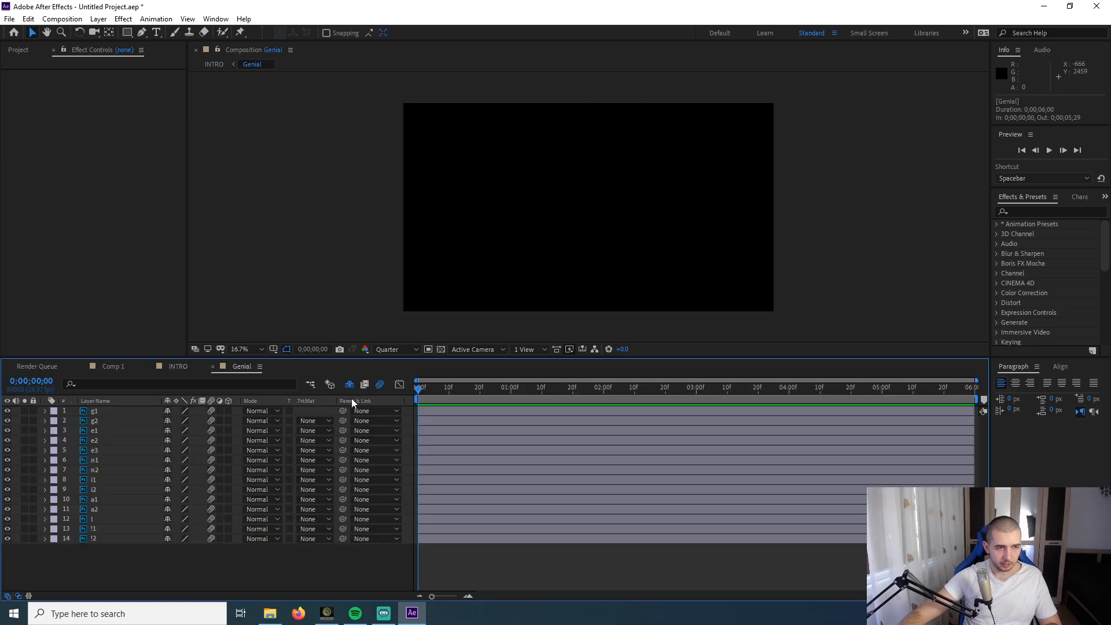
pyautogui.click(213, 367)
pyautogui.moveTo(488, 398)
pyautogui.mouseDown()
pyautogui.moveTo(371, 390)
pyautogui.moveTo(678, 383)
pyautogui.moveTo(429, 394)
pyautogui.moveTo(495, 394)
pyautogui.mouseUp()
pyautogui.press('Home')
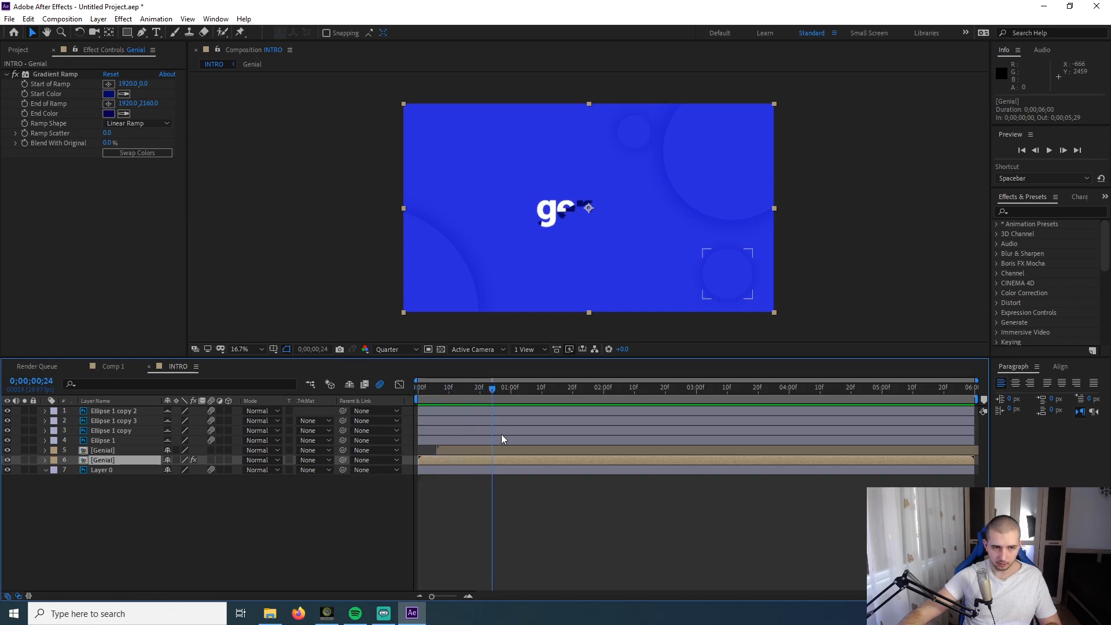
# - Draw a rectangular mask on Layer 0 that extends slightly beyond all four edges of the composition frame
pyautogui.click(482, 471)
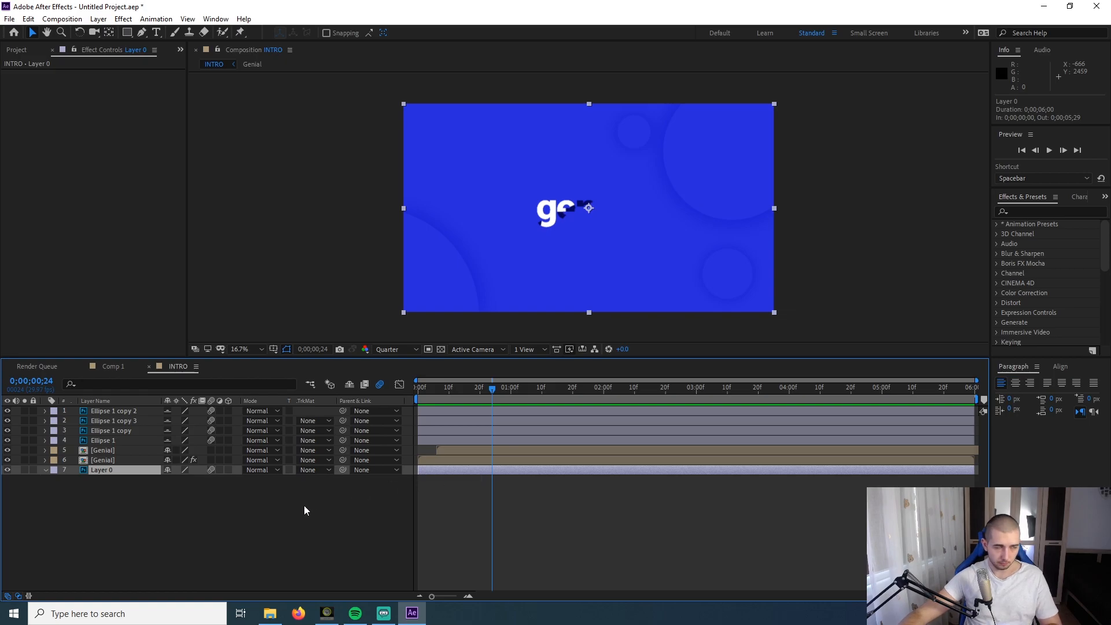
pyautogui.click(127, 33)
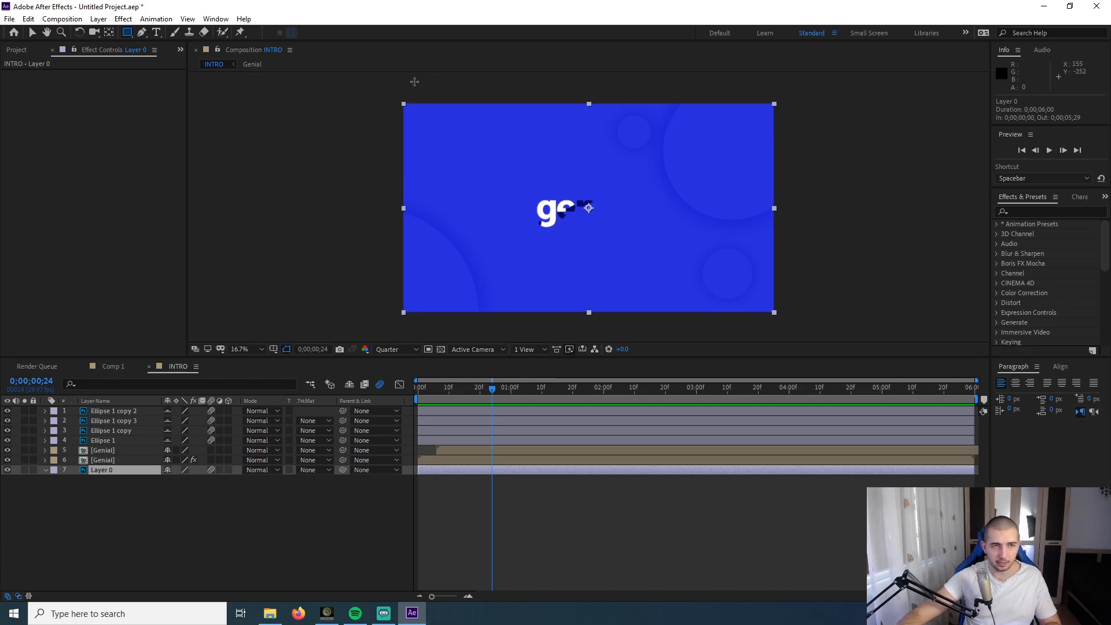
pyautogui.moveTo(388, 96); pyautogui.dragTo(784, 322)
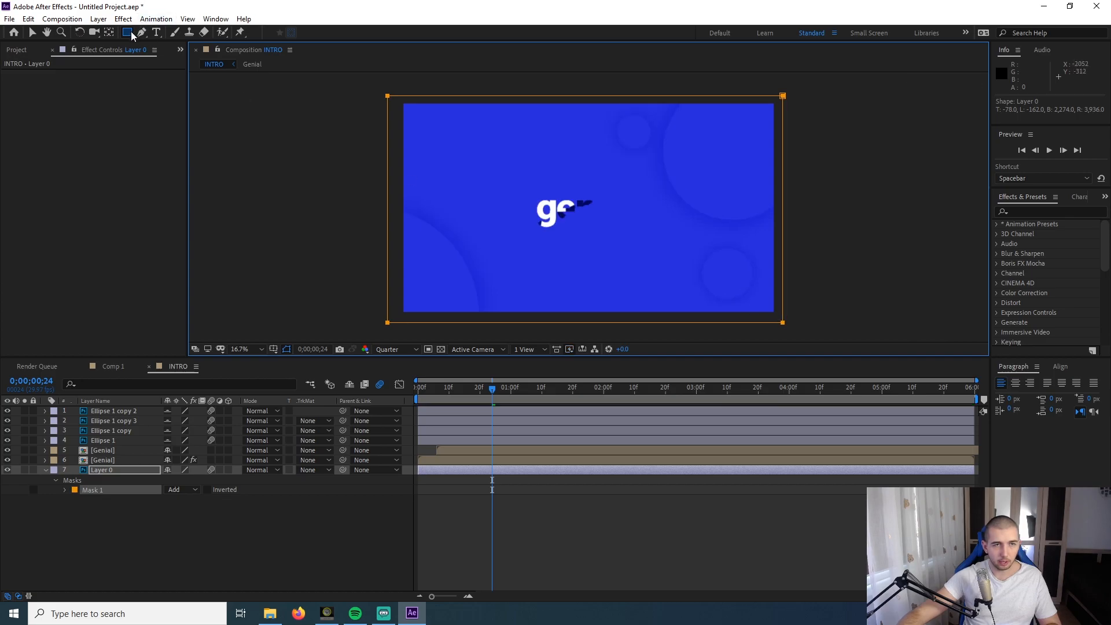
pyautogui.click(32, 32)
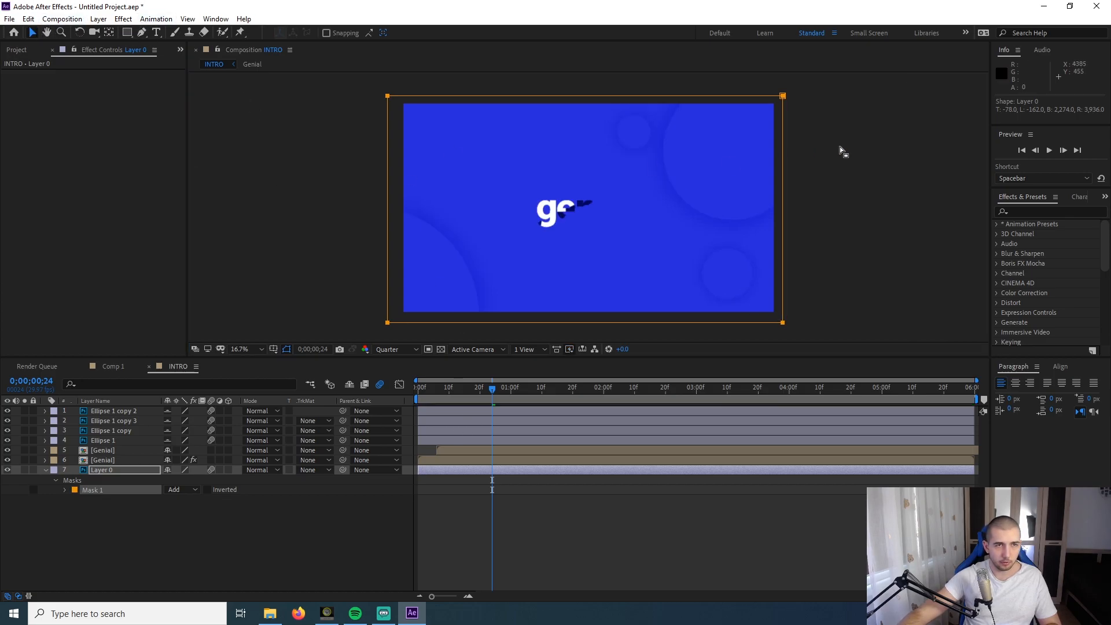
# - Expand Mask 1's properties and pull the mask's top-right vertex well outward so its right edge becomes slanted
pyautogui.moveTo(783, 96); pyautogui.dragTo(834, 97)
pyautogui.hotkey('ctrl', 'z')
pyautogui.click(68, 500)
pyautogui.click(64, 490)
pyautogui.click(110, 520)
pyautogui.moveTo(783, 96); pyautogui.dragTo(889, 97)
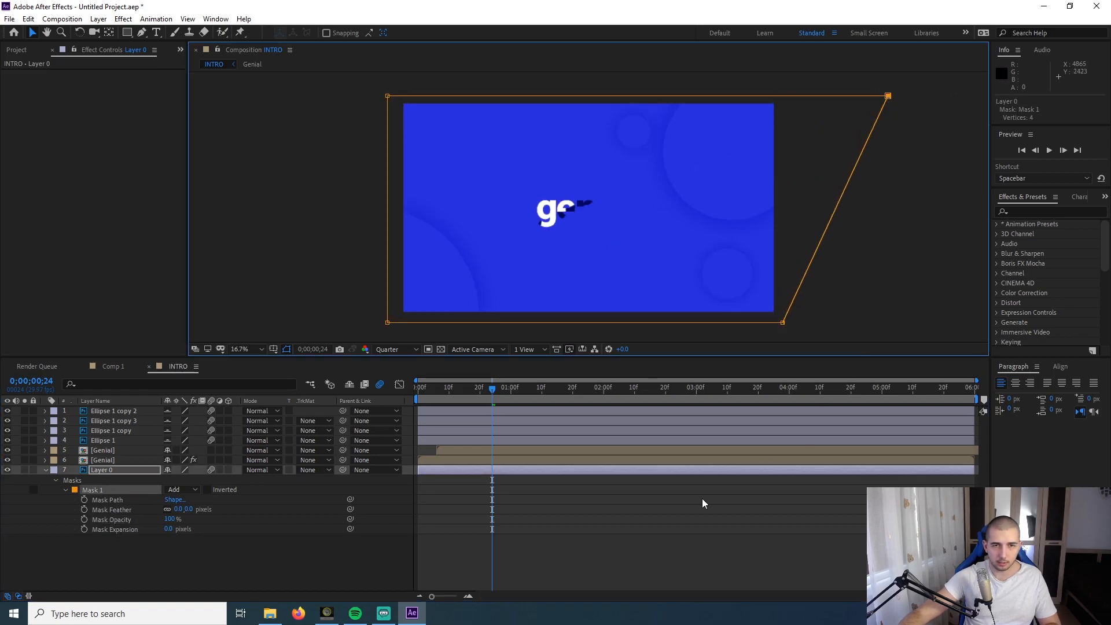
# - Keyframe Layer 0's Mask Path fully open at 0;00;01;06, and move the slanted edge just off the frame's left side at 0;00;00;24
pyautogui.click(84, 499)
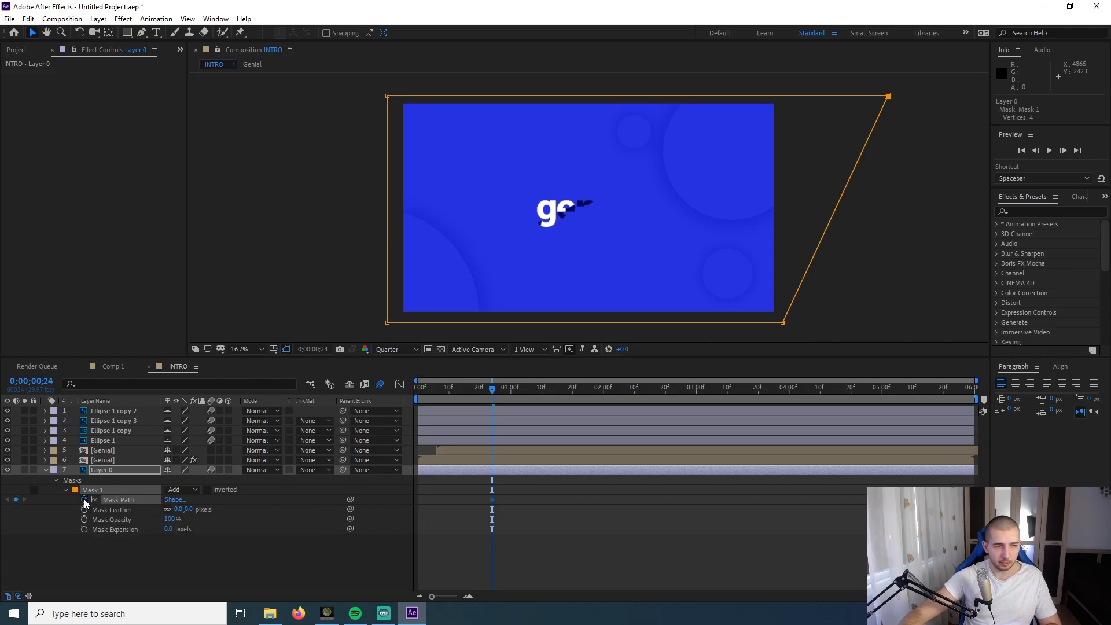
pyautogui.click(493, 500)
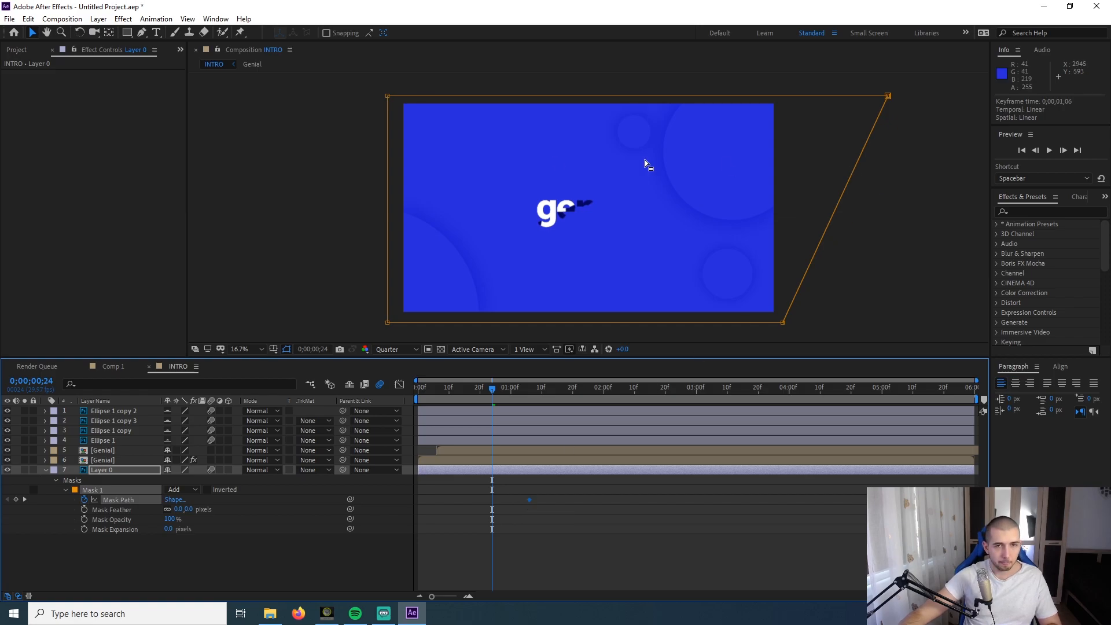
pyautogui.click(109, 499)
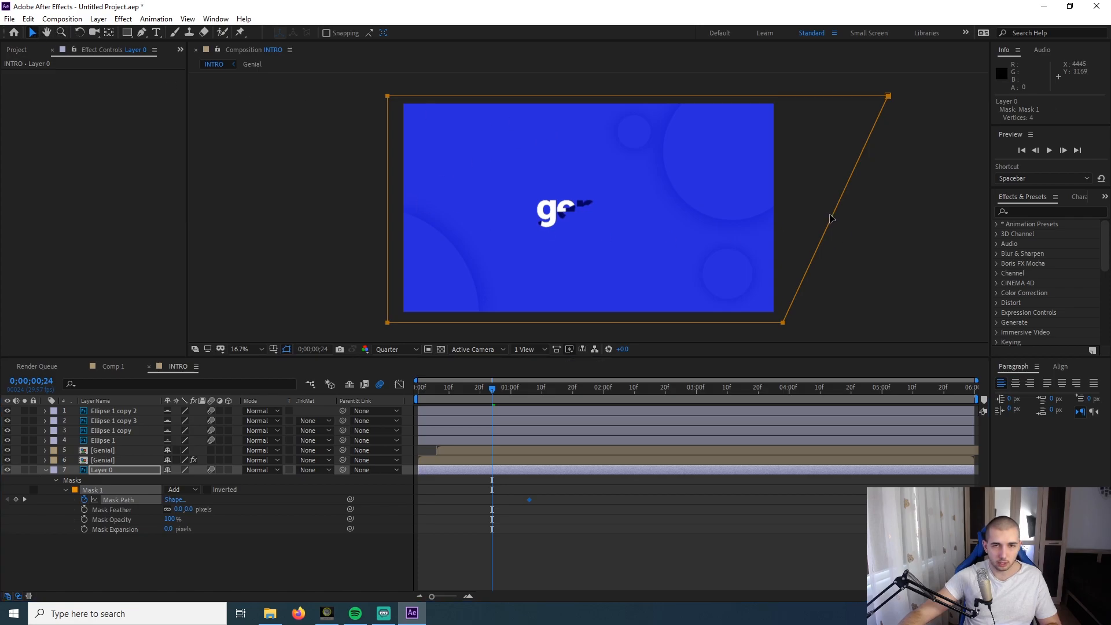
pyautogui.moveTo(832, 218); pyautogui.dragTo(522, 225)
pyautogui.moveTo(598, 221); pyautogui.dragTo(526, 222)
pyautogui.moveTo(426, 179); pyautogui.dragTo(344, 162)
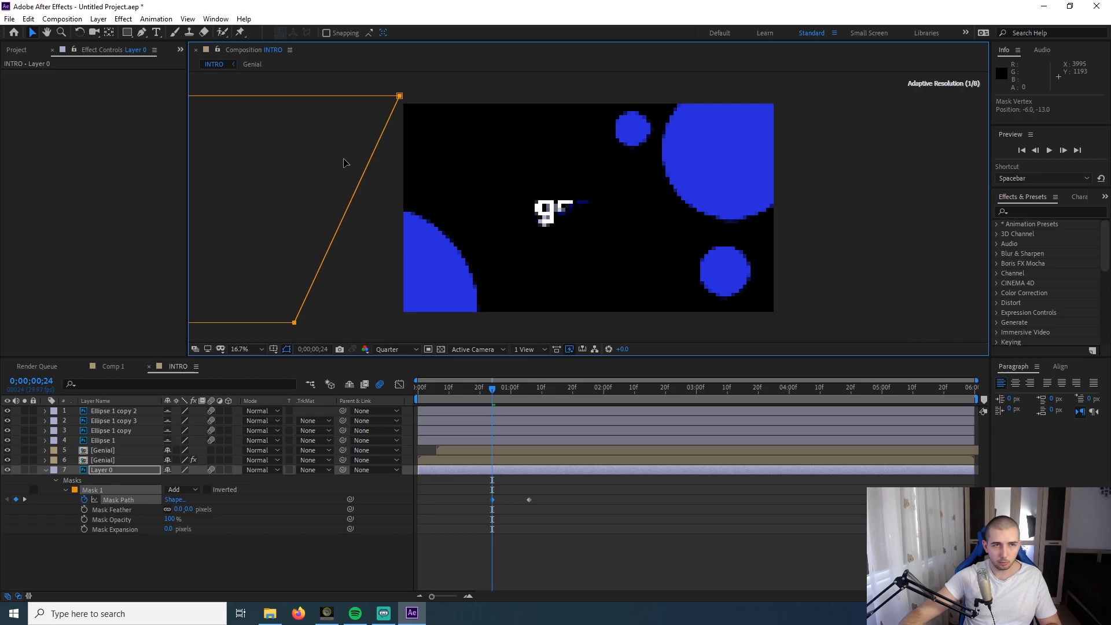
# - Apply Easy Ease to both Mask Path keyframes and preview the slanted background wipe
pyautogui.click(596, 530)
pyautogui.moveTo(585, 528); pyautogui.dragTo(473, 492)
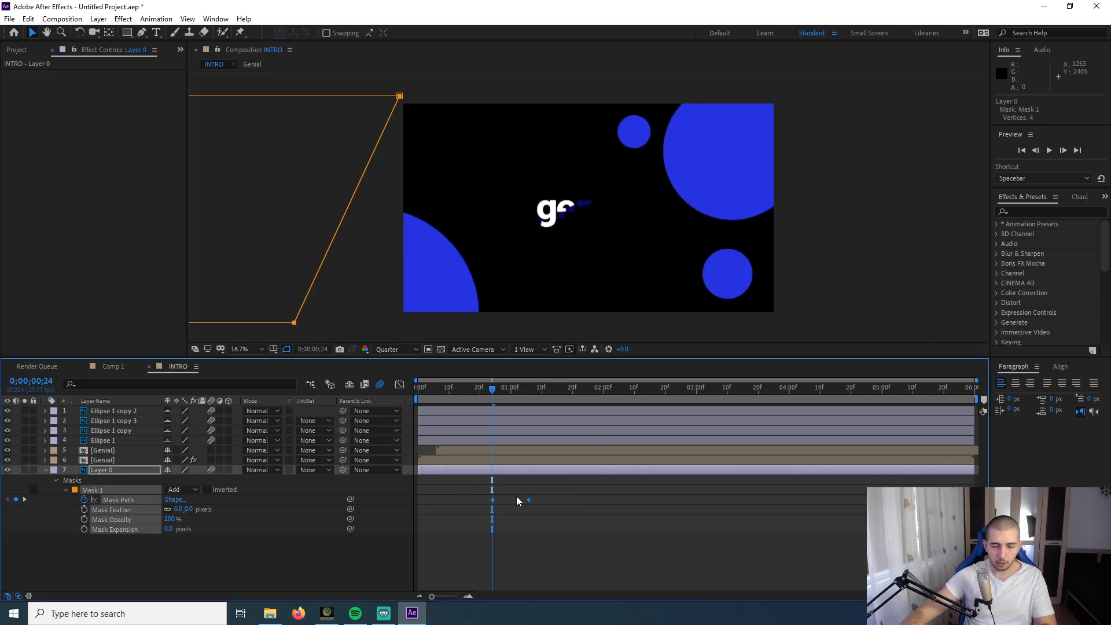
pyautogui.press('F9')
pyautogui.press('space')
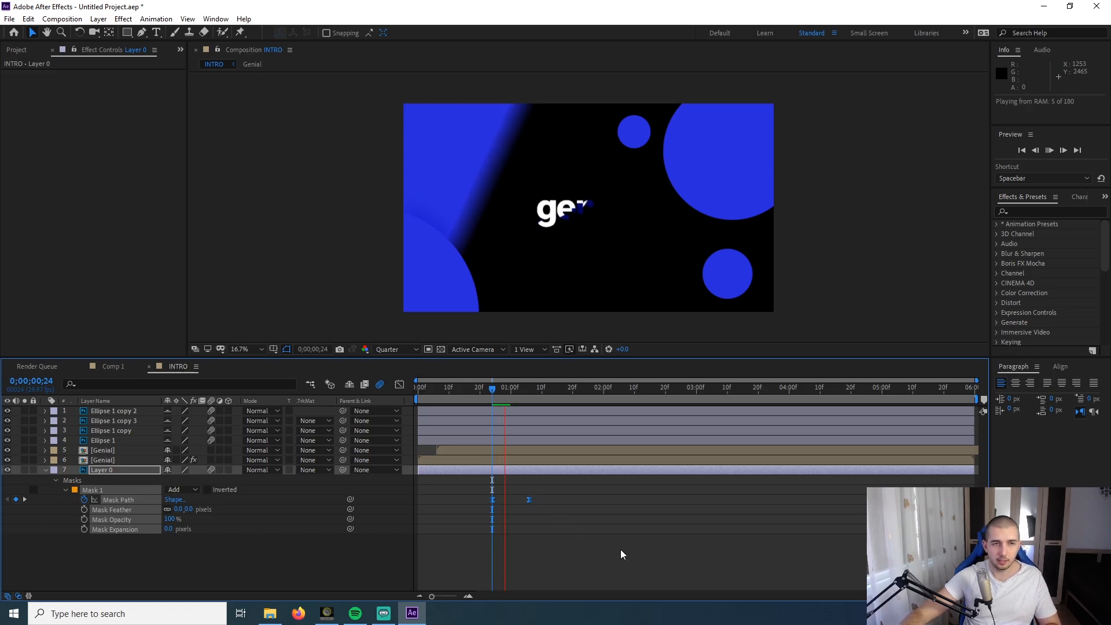
pyautogui.press('space')
pyautogui.press('space')
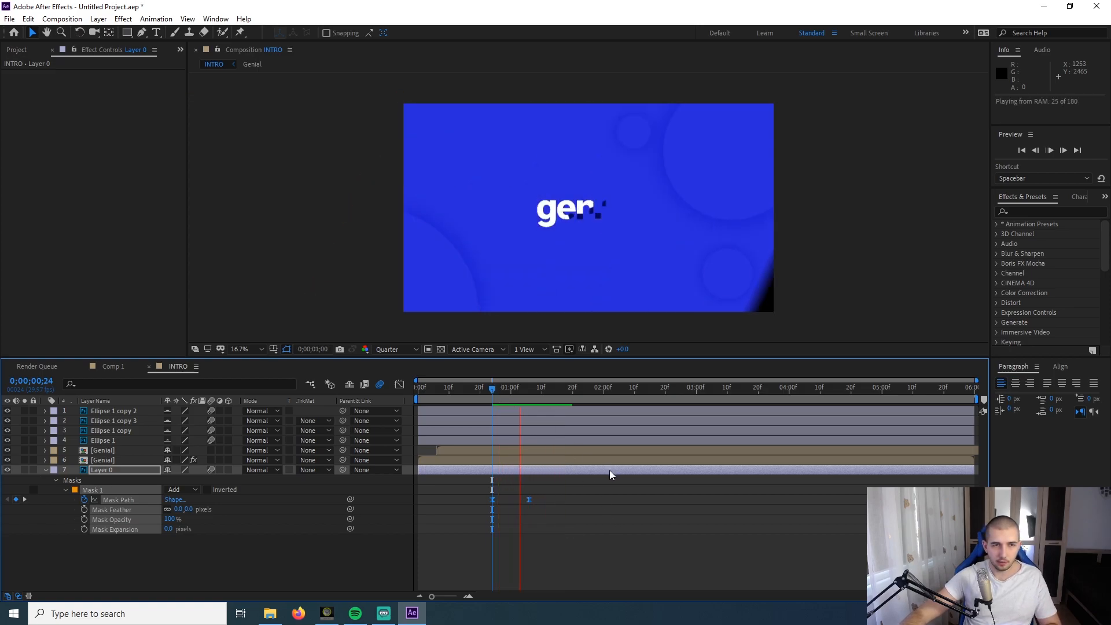
# - Move Layer 0's first Mask Path keyframe to 0;00;00;14 to start the wipe earlier
pyautogui.click(487, 394)
pyautogui.click(511, 515)
pyautogui.moveTo(493, 499); pyautogui.dragTo(462, 499)
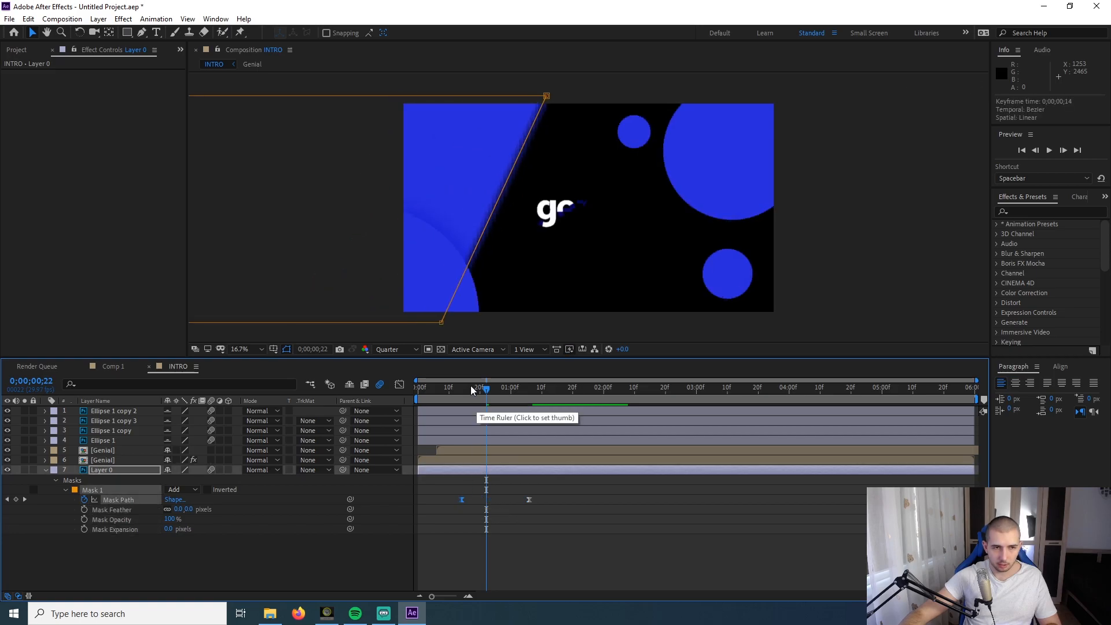
pyautogui.click(465, 387)
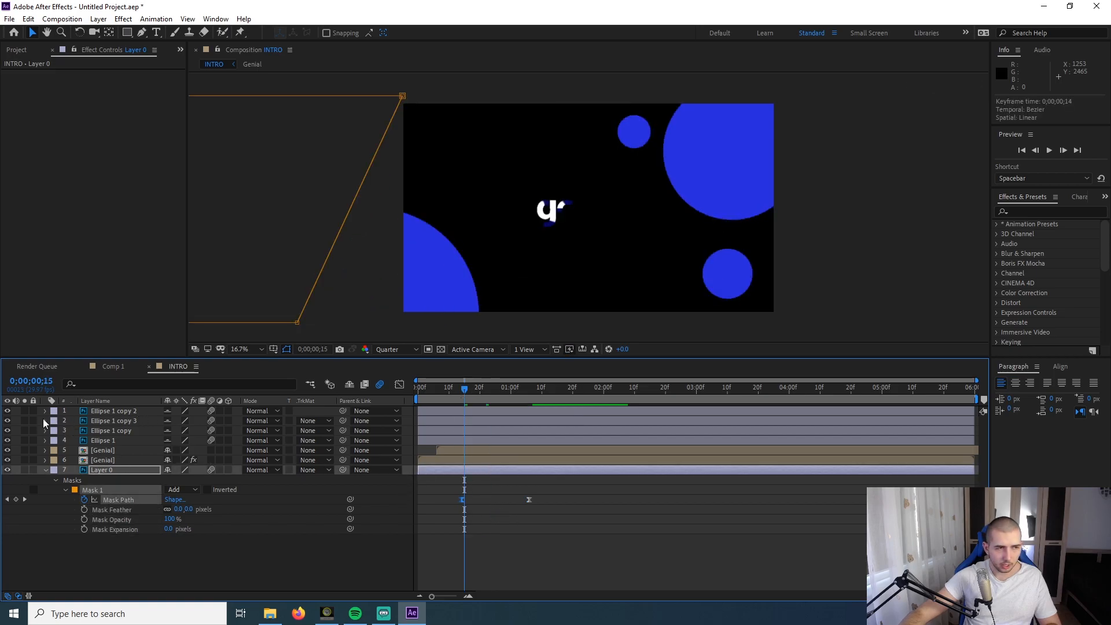
# - Hide the four Ellipse layers and preview the background wipe from the start with the transparency grid on
pyautogui.moveTo(7, 411); pyautogui.dragTo(6, 439)
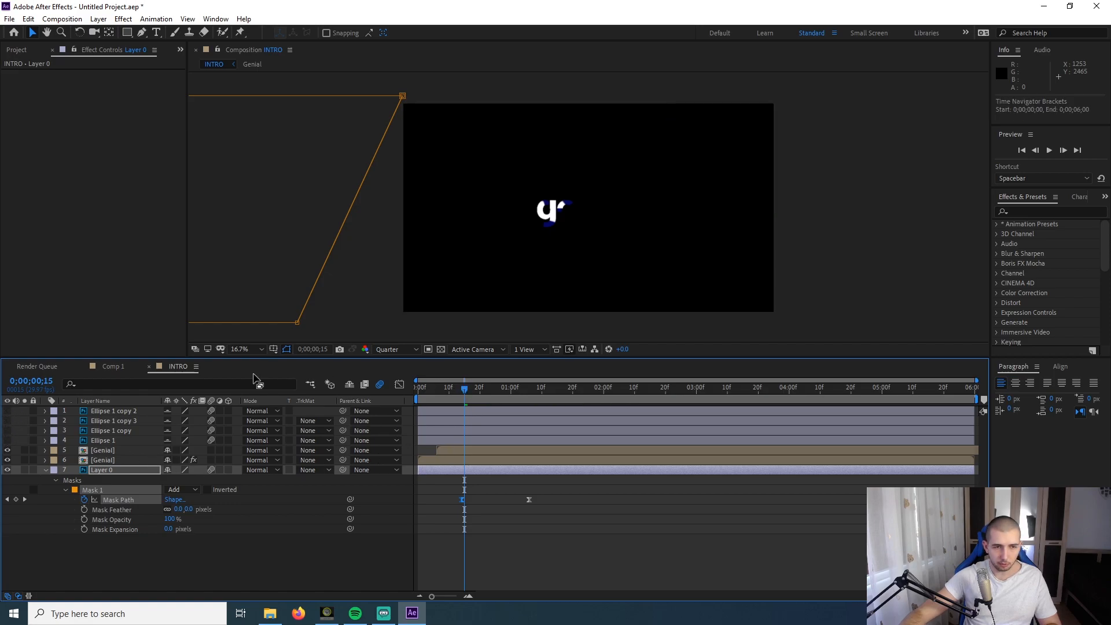
pyautogui.moveTo(476, 388); pyautogui.dragTo(350, 376)
pyautogui.click(441, 349)
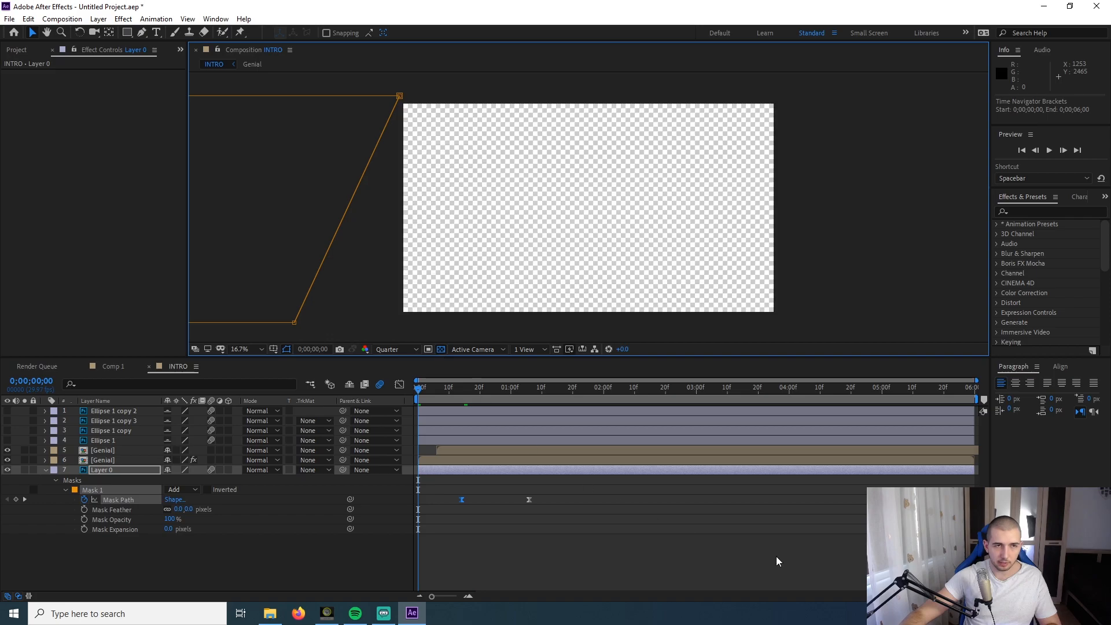
pyautogui.press('space')
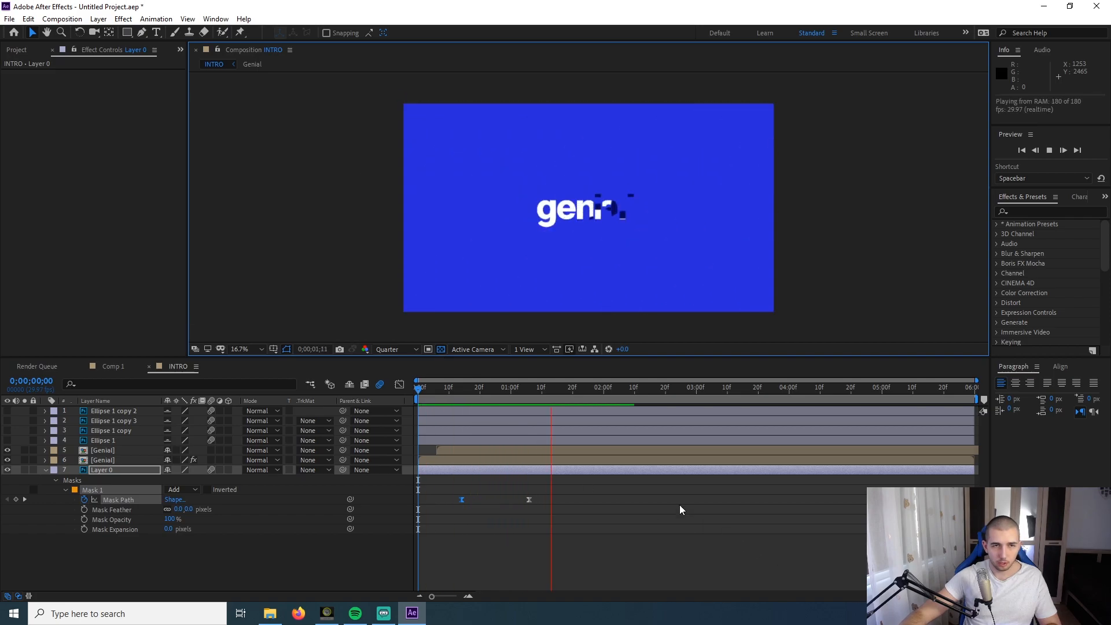
pyautogui.press('space')
# - Shift both Mask Path keyframes about 7 frames earlier and replay the wipe with the lettering
pyautogui.moveTo(560, 516); pyautogui.dragTo(453, 501)
pyautogui.press('space')
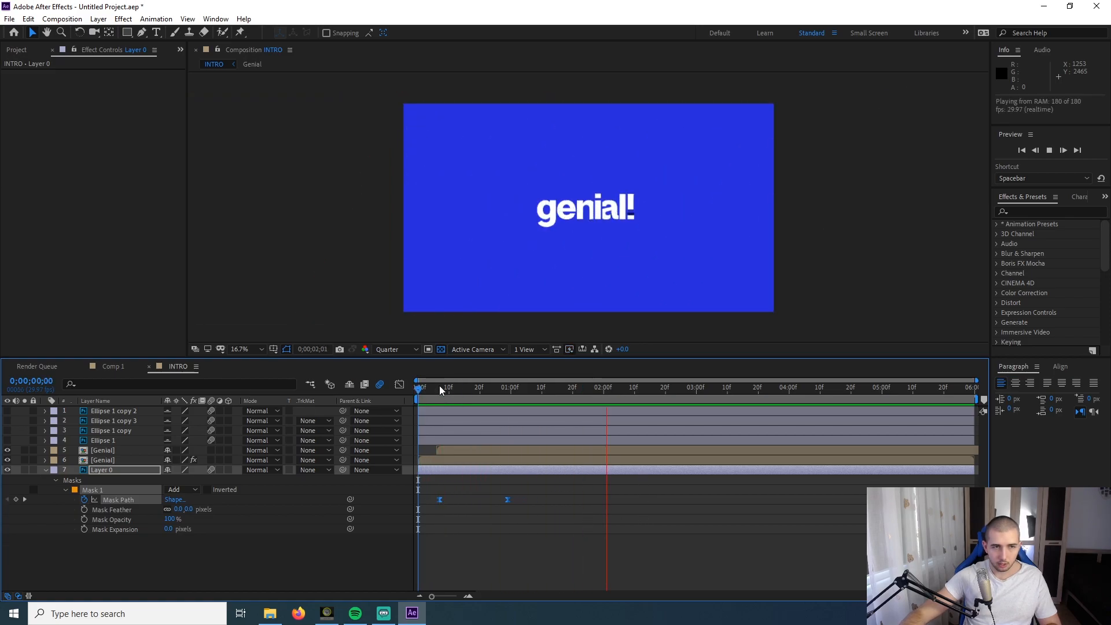
pyautogui.press('space')
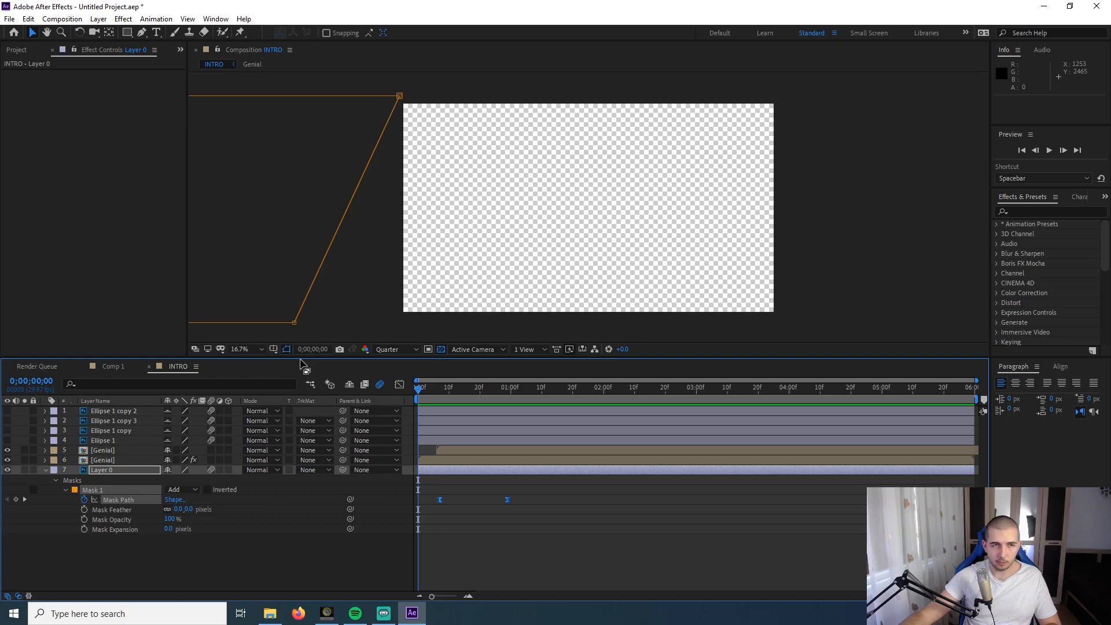
pyautogui.press('space')
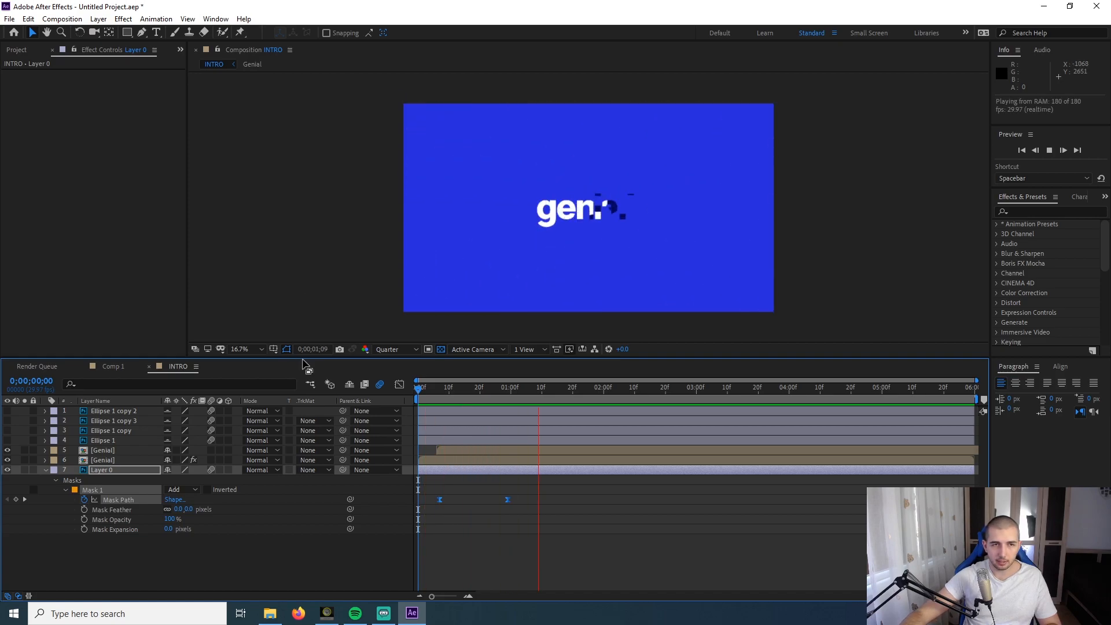
pyautogui.press('space')
pyautogui.press('space')
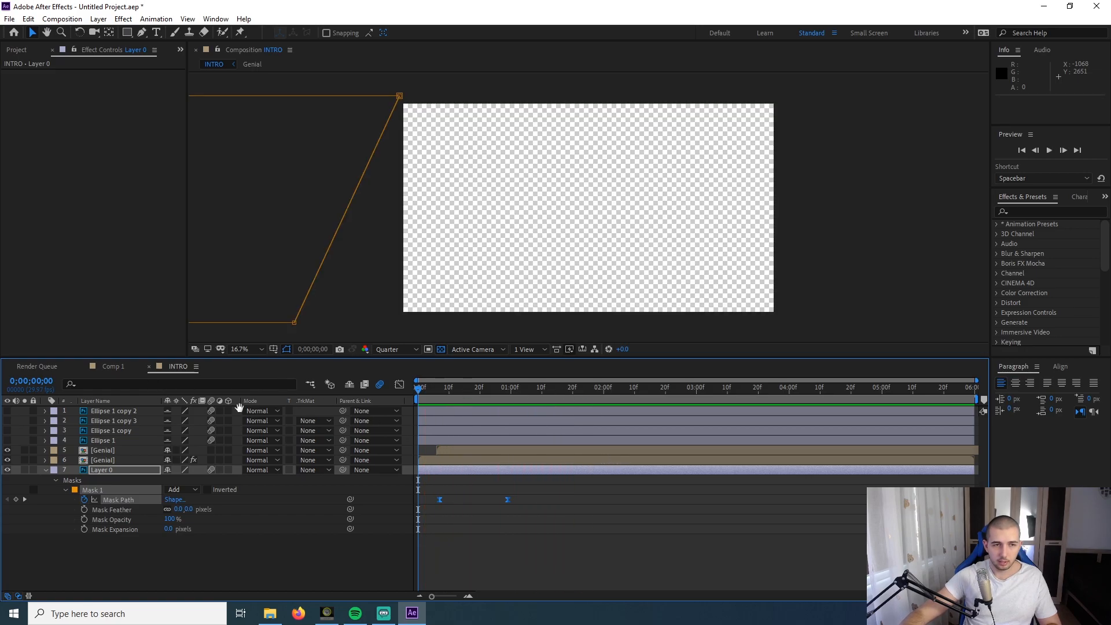
# - Go to 0;00;01;03 and make the four Ellipse layers visible again
pyautogui.moveTo(443, 388); pyautogui.dragTo(520, 417)
pyautogui.click(590, 513)
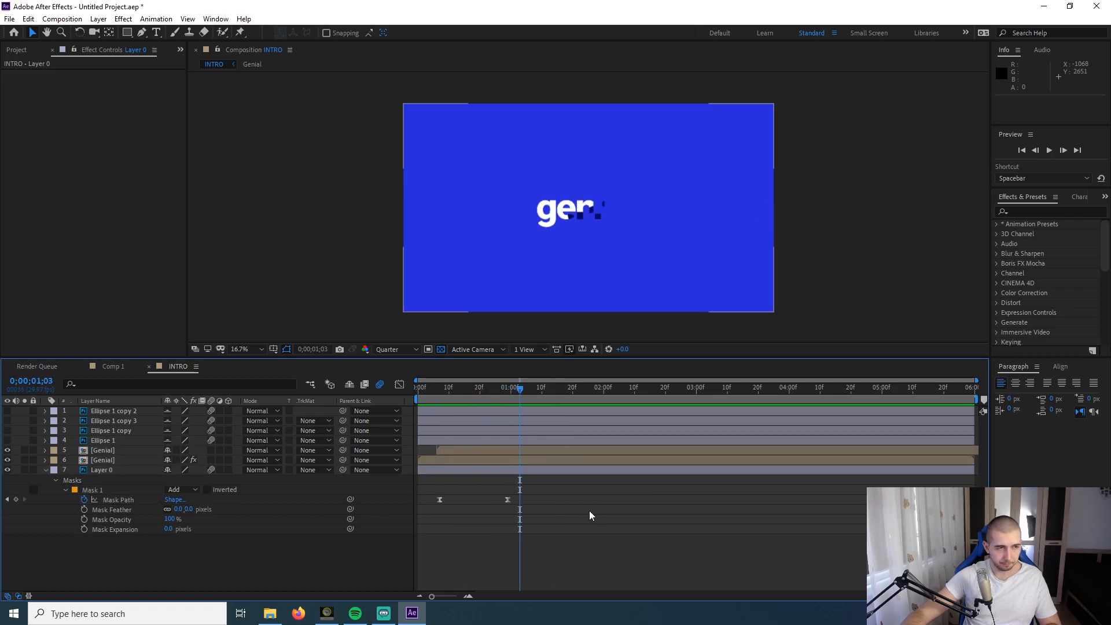
pyautogui.moveTo(7, 435); pyautogui.dragTo(8, 410)
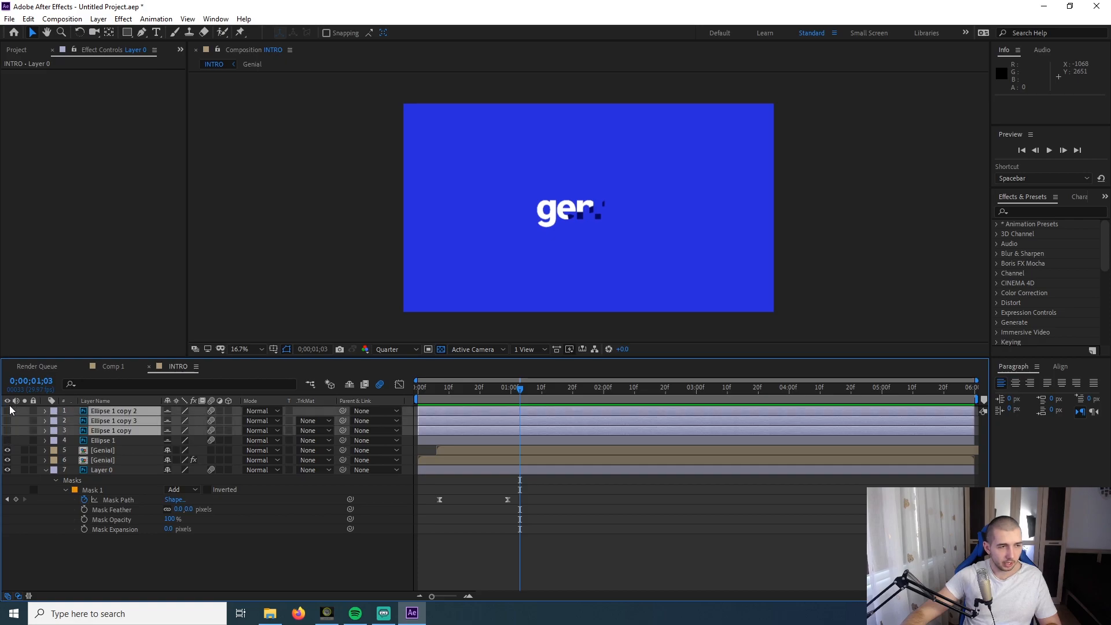
pyautogui.click(303, 573)
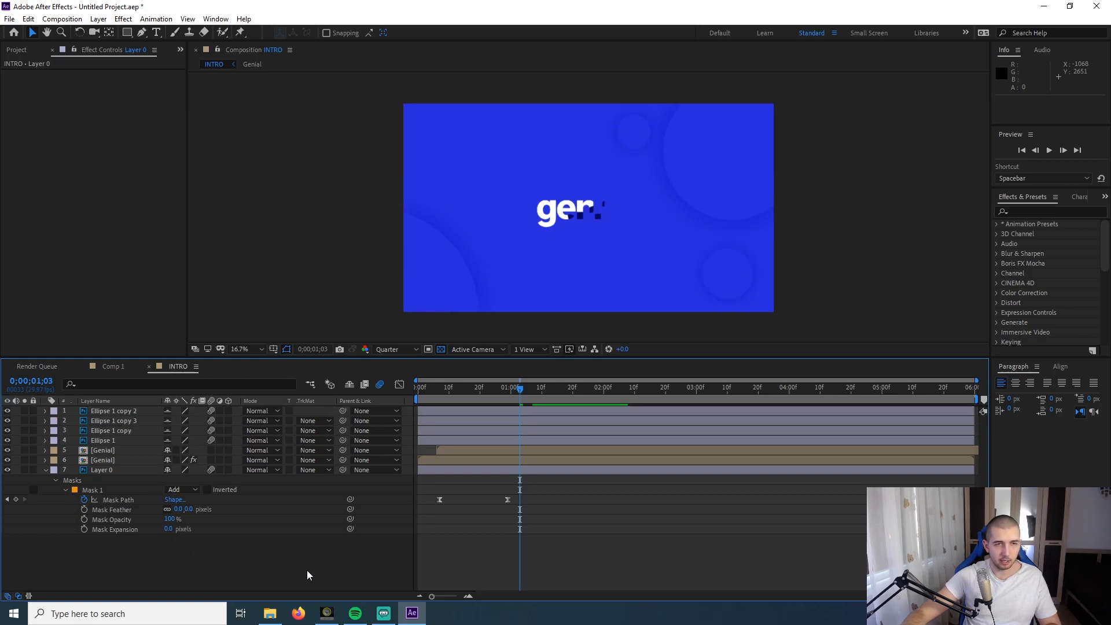
# - Trim the in points of all four Ellipse layers to 0;00;01;03 and scrub through to check their entrance
pyautogui.click(489, 421)
pyautogui.click(499, 413)
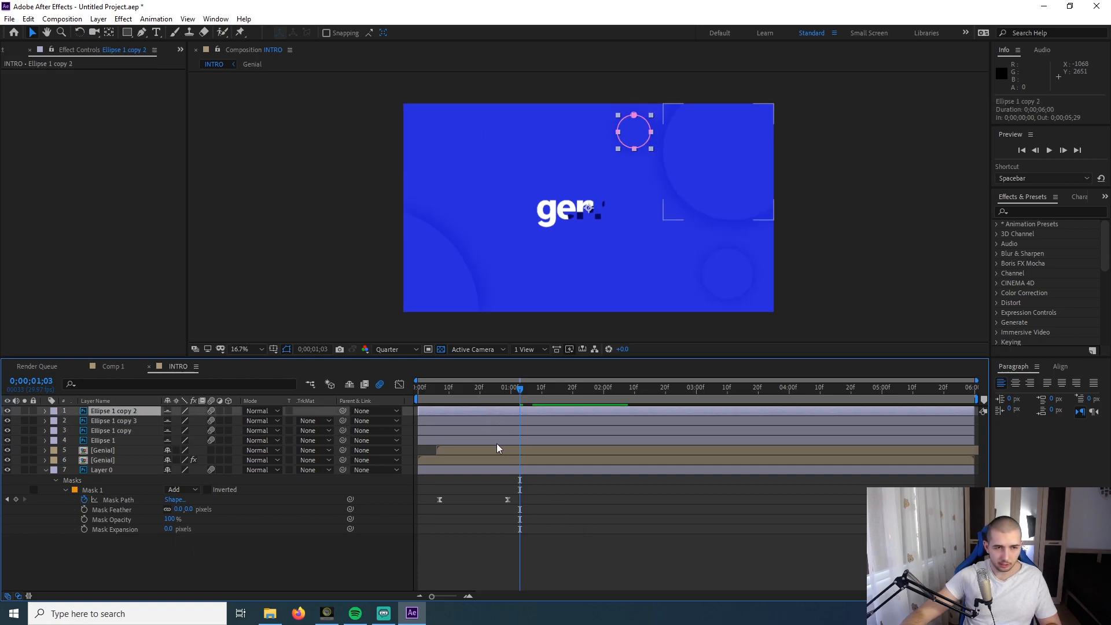
pyautogui.keyDown('shift'); pyautogui.click(498, 441); pyautogui.keyUp('shift')
pyautogui.hotkey('alt', '[')
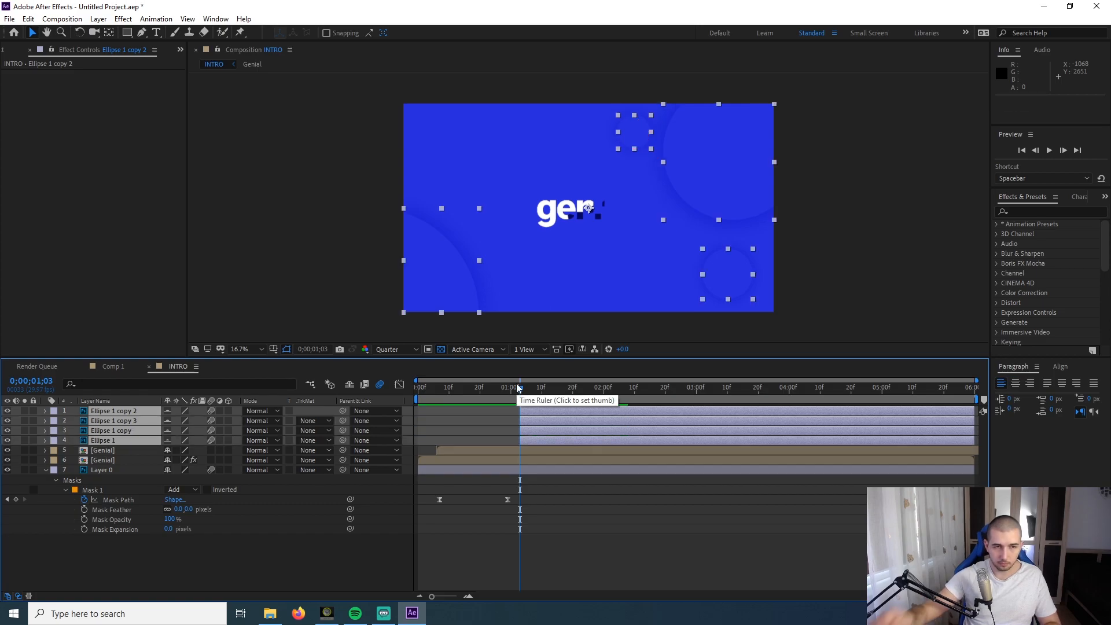
pyautogui.click(558, 481)
pyautogui.moveTo(509, 389); pyautogui.dragTo(3, 421)
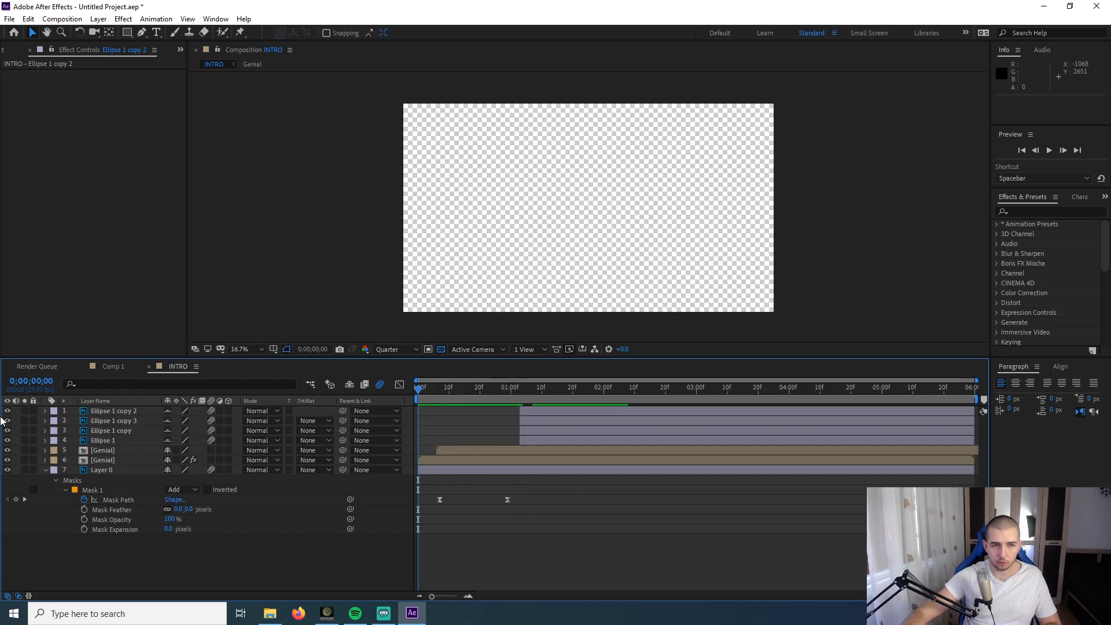
pyautogui.moveTo(554, 389); pyautogui.dragTo(525, 401)
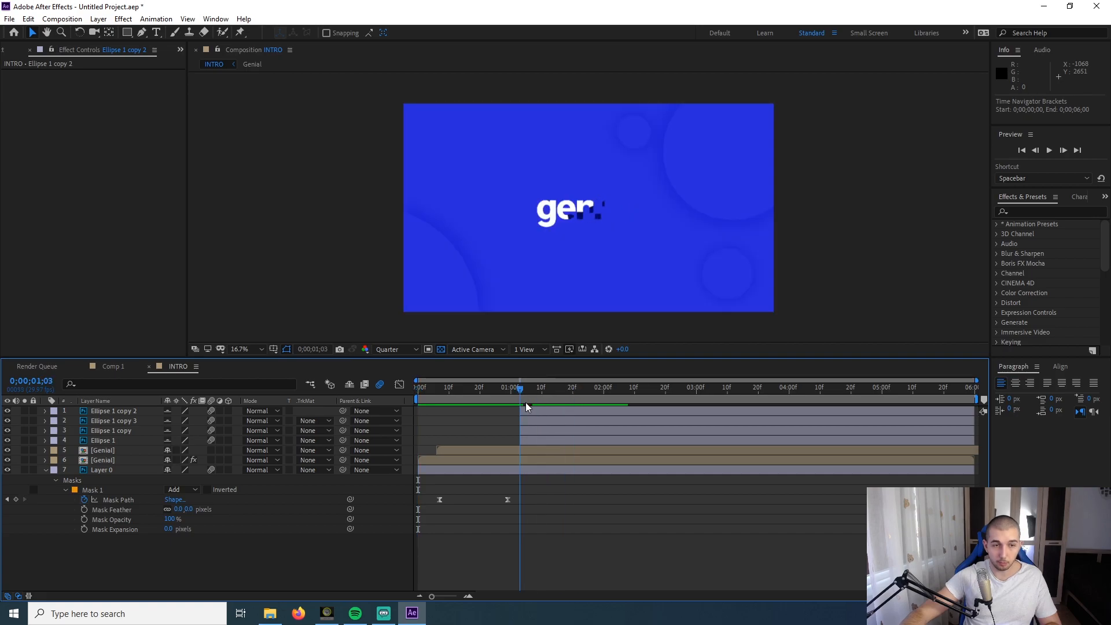
# - Try trimming the out points of the four Ellipse layers at 0;00;02;13, and undo the trim
pyautogui.click(560, 424)
pyautogui.click(565, 412)
pyautogui.keyDown('shift'); pyautogui.click(571, 440); pyautogui.keyUp('shift')
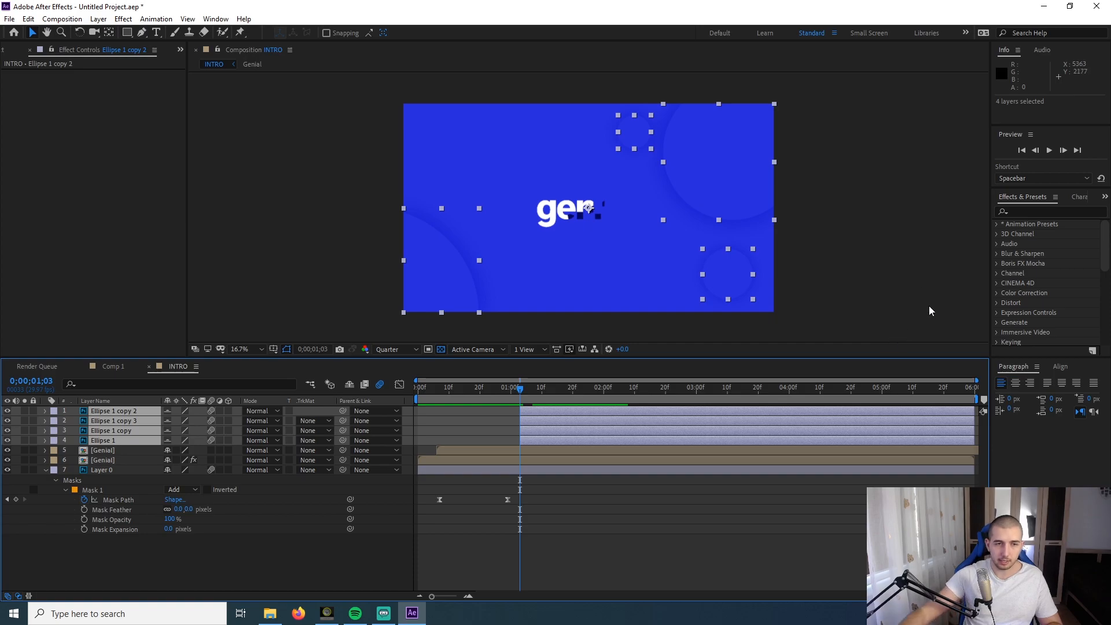
pyautogui.click(644, 391)
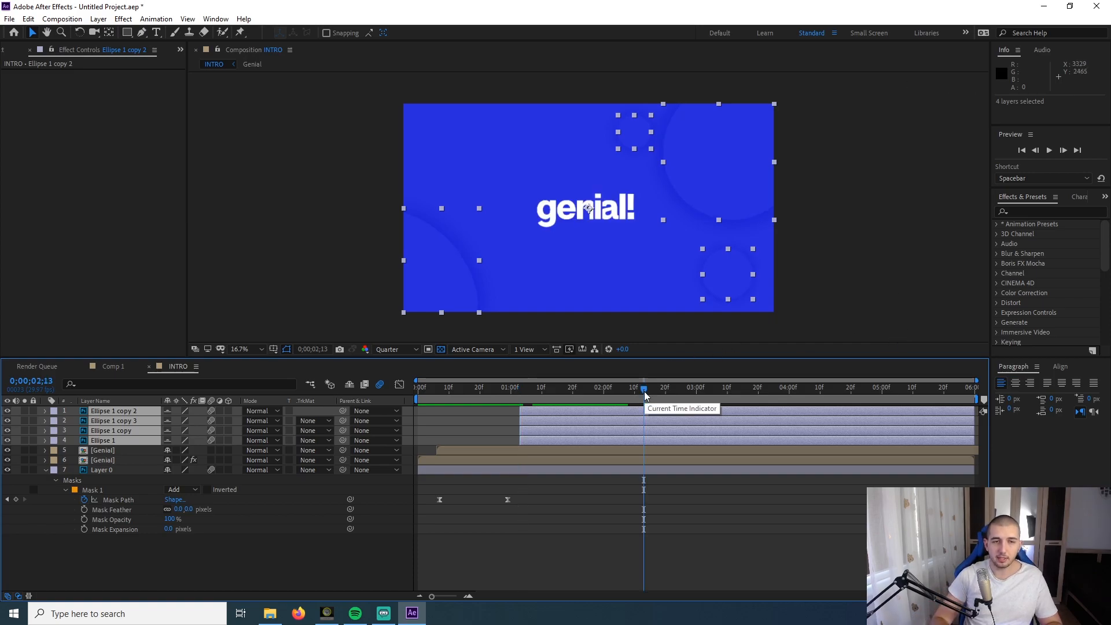
pyautogui.hotkey('alt', ']')
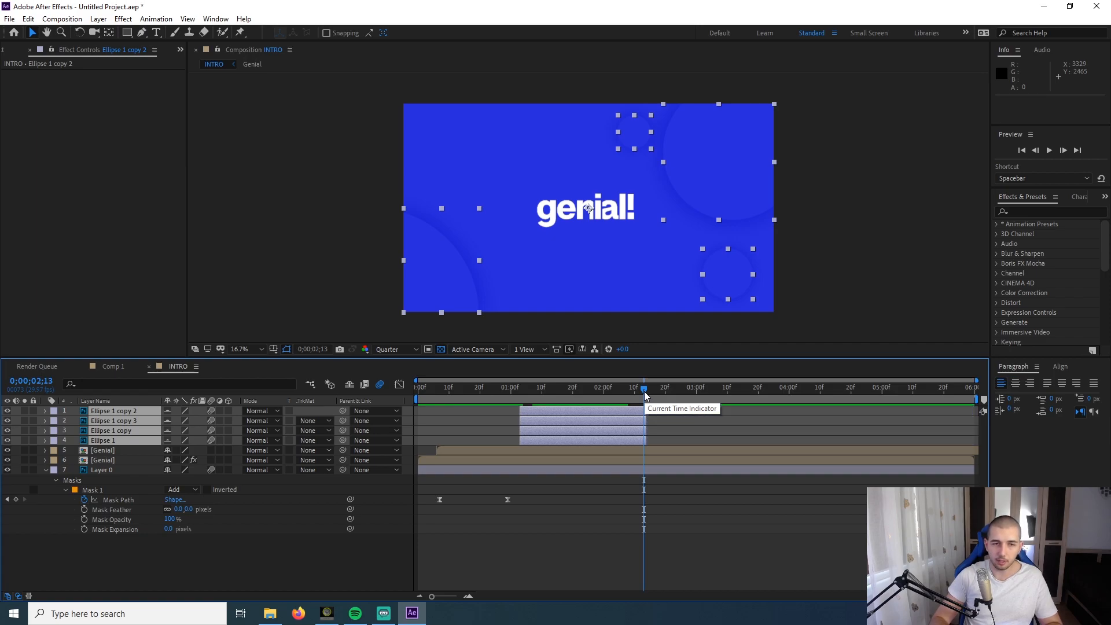
pyautogui.hotkey('ctrl', 'z')
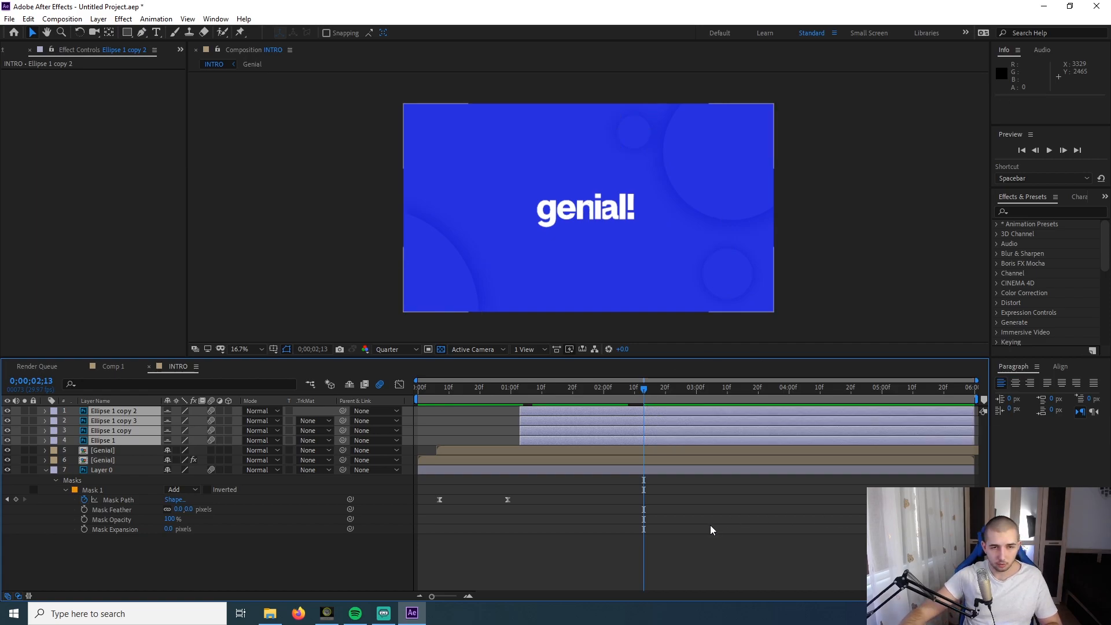
# - Play the intro from the start to check when the ellipses appear after the background wipe
pyautogui.click(714, 531)
pyautogui.press('Home')
pyautogui.press('space')
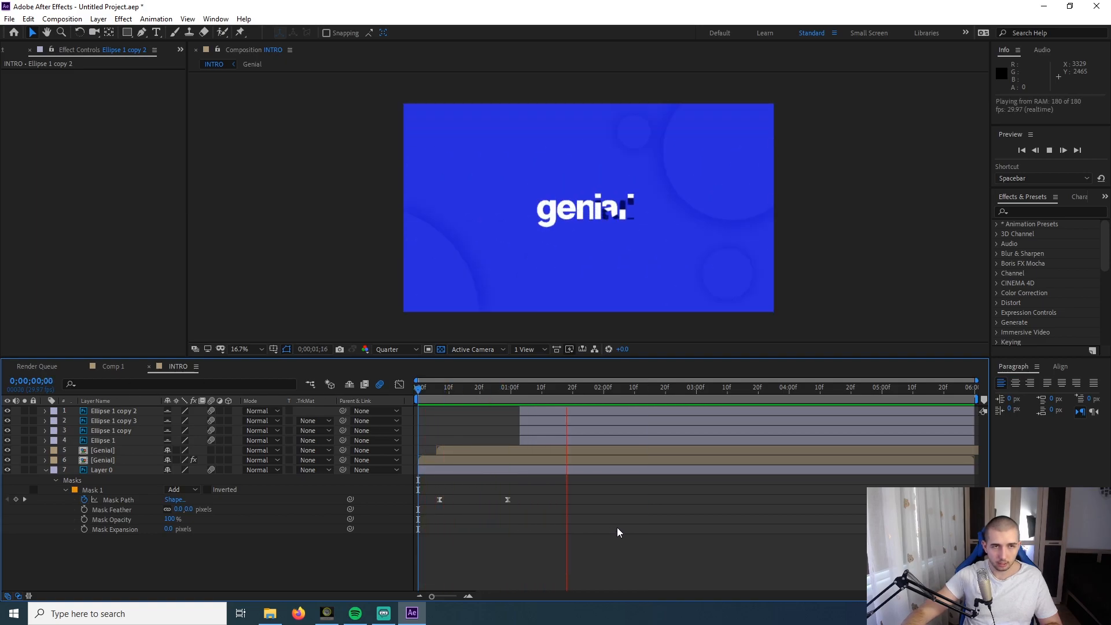
# - Extend the in points of all four Ellipse layers back to 0;00;00;27
pyautogui.click(464, 387)
pyautogui.moveTo(480, 387); pyautogui.dragTo(501, 394)
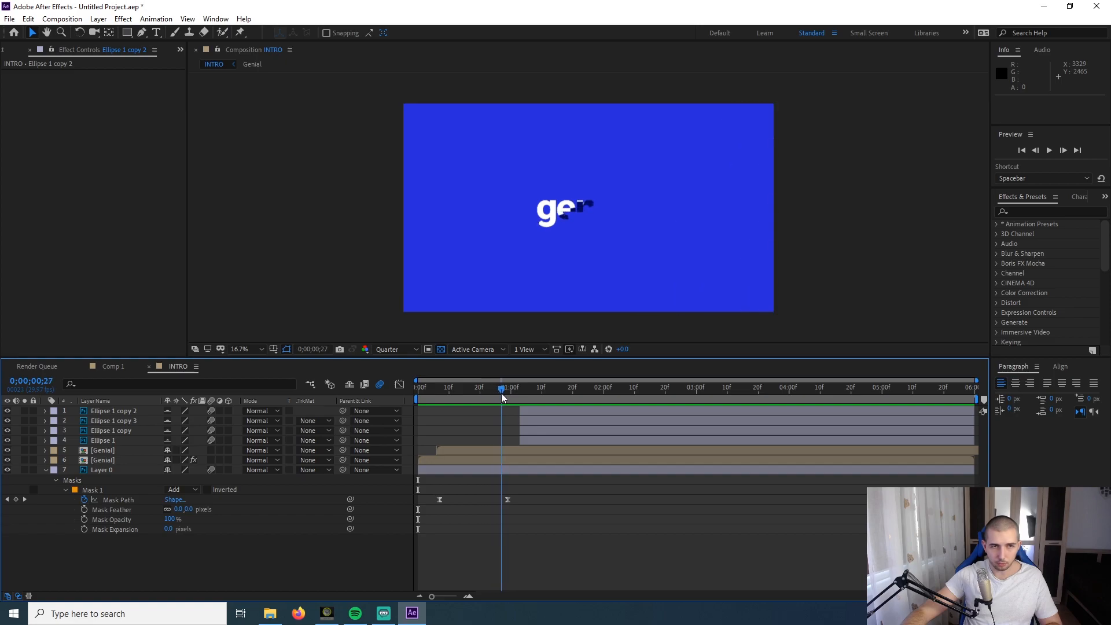
pyautogui.click(550, 438)
pyautogui.keyDown('shift'); pyautogui.click(531, 414); pyautogui.keyUp('shift')
pyautogui.press('[')
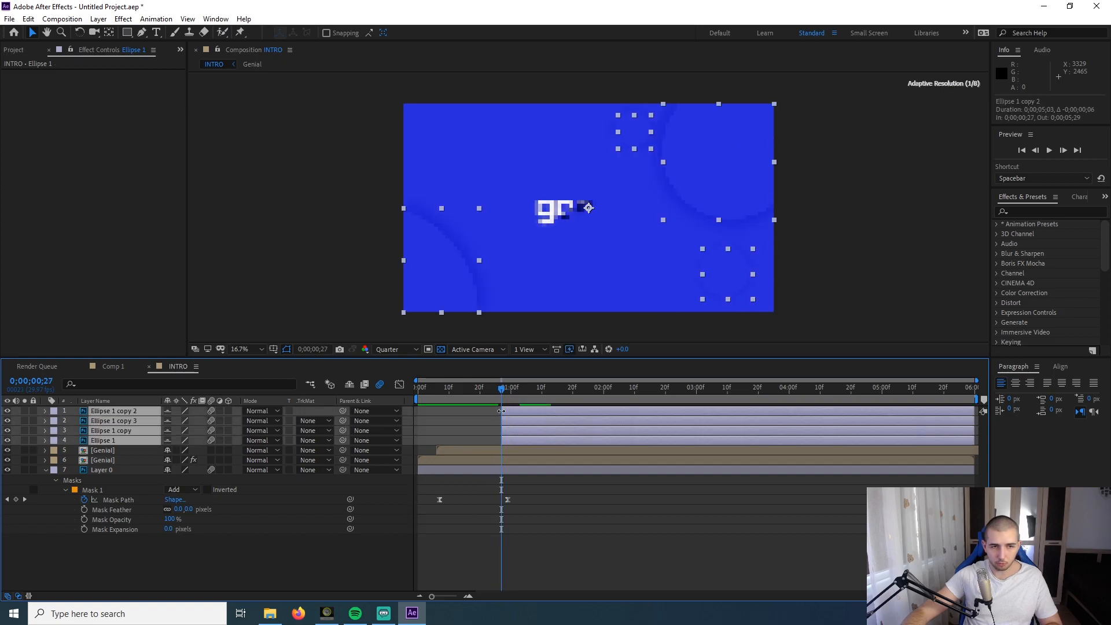
# - Add a Position keyframe to the Ellipse 1 copy layer and move it to 0;00;01;18
pyautogui.click(637, 523)
pyautogui.moveTo(502, 388)
pyautogui.mouseDown()
pyautogui.moveTo(475, 387)
pyautogui.moveTo(508, 407)
pyautogui.moveTo(501, 391)
pyautogui.mouseUp()
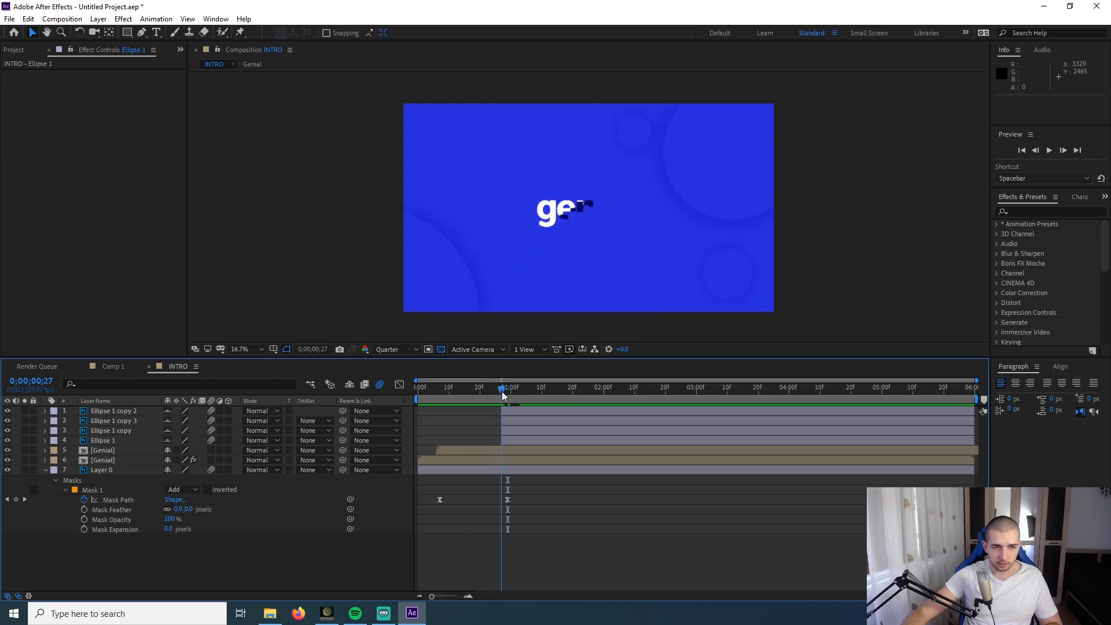
pyautogui.click(516, 436)
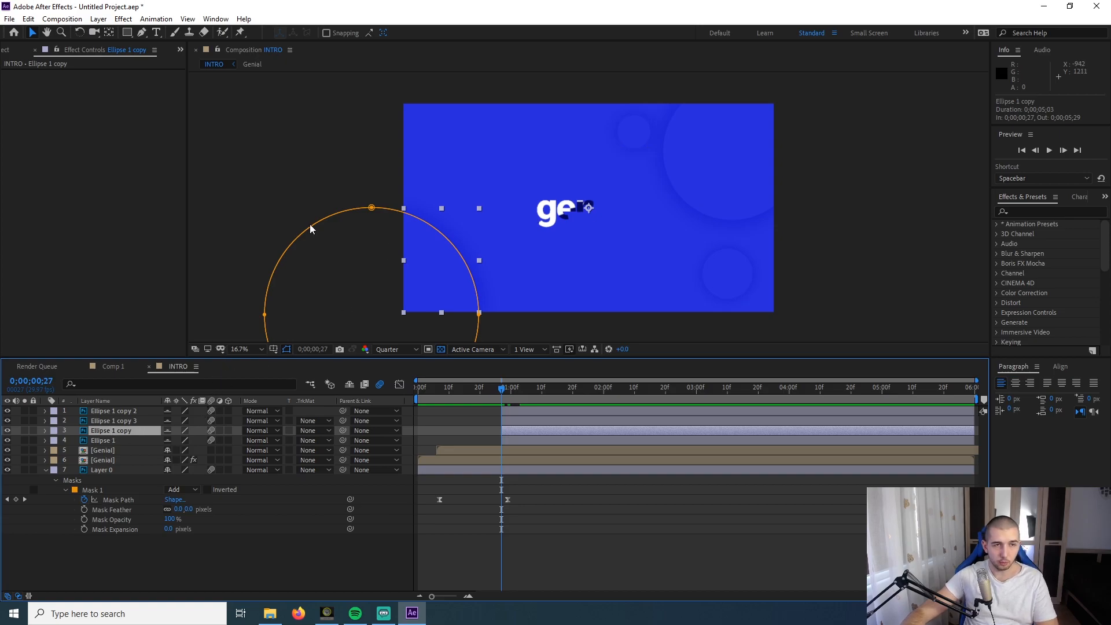
pyautogui.press('p')
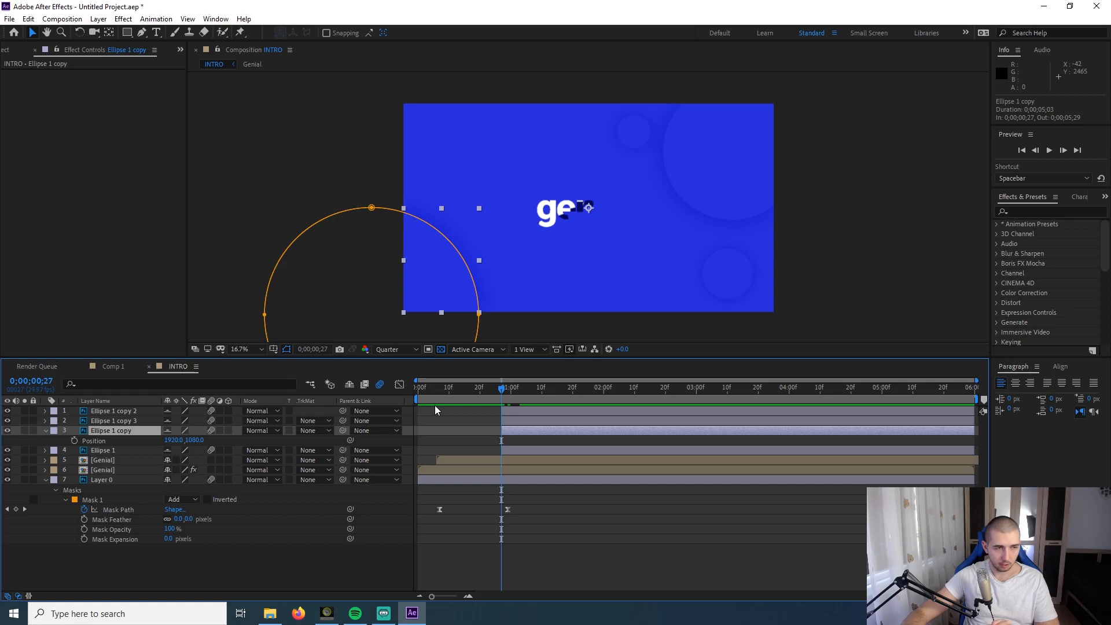
pyautogui.click(74, 440)
pyautogui.moveTo(501, 441); pyautogui.dragTo(567, 443)
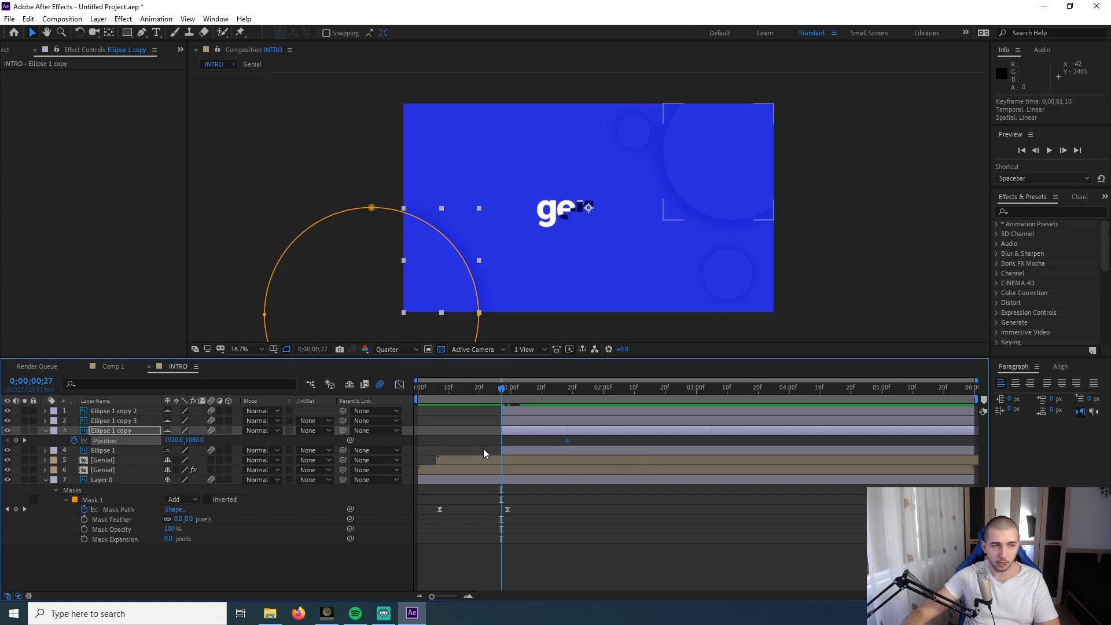
# - At 0;00;00;27, move Ellipse 1 copy beyond the frame's lower-left corner to about 1218, 1722, and preview its slide-in
pyautogui.click(377, 279)
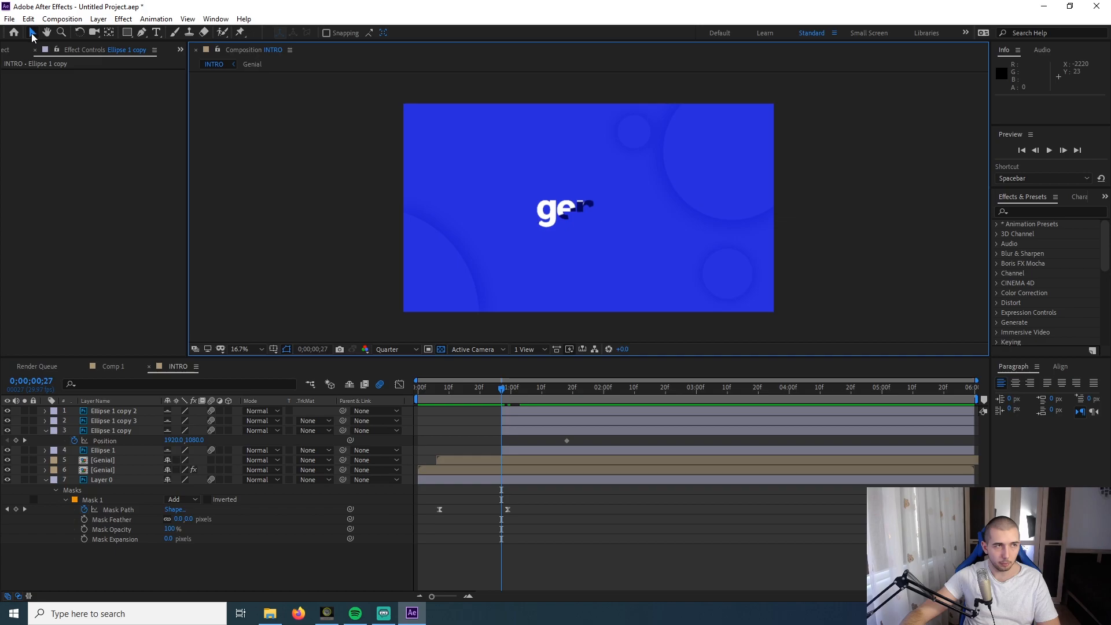
pyautogui.moveTo(428, 264); pyautogui.dragTo(358, 322)
pyautogui.press('space')
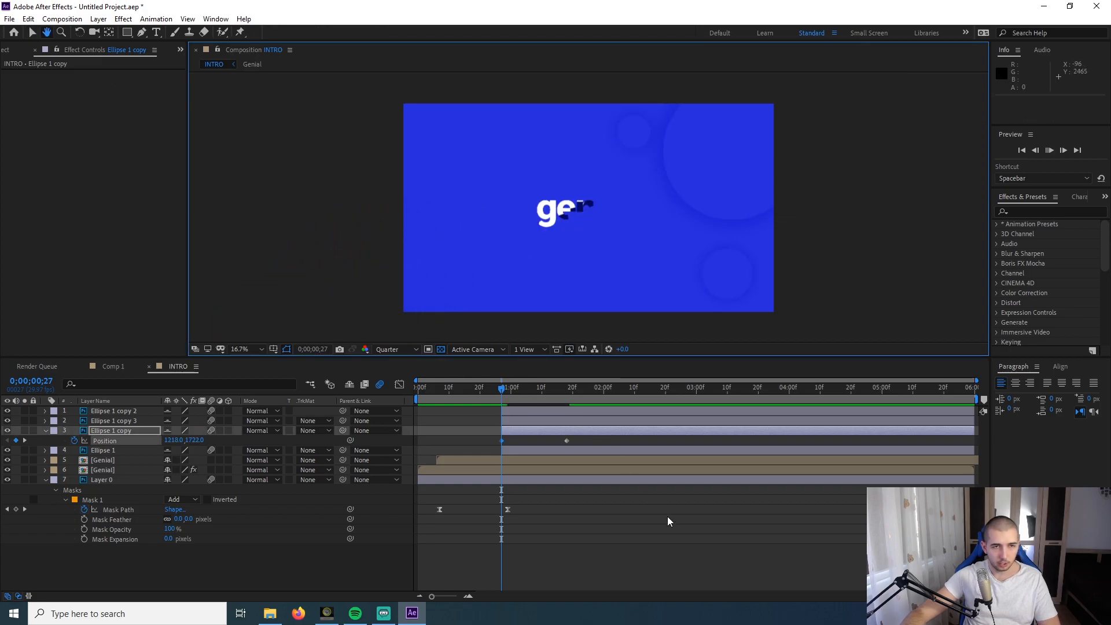
pyautogui.press('space')
pyautogui.click(561, 440)
pyautogui.moveTo(583, 439); pyautogui.dragTo(478, 444)
pyautogui.click(478, 443)
pyautogui.click(501, 440)
pyautogui.moveTo(581, 438); pyautogui.dragTo(490, 447)
pyautogui.click(573, 438)
pyautogui.click(568, 439)
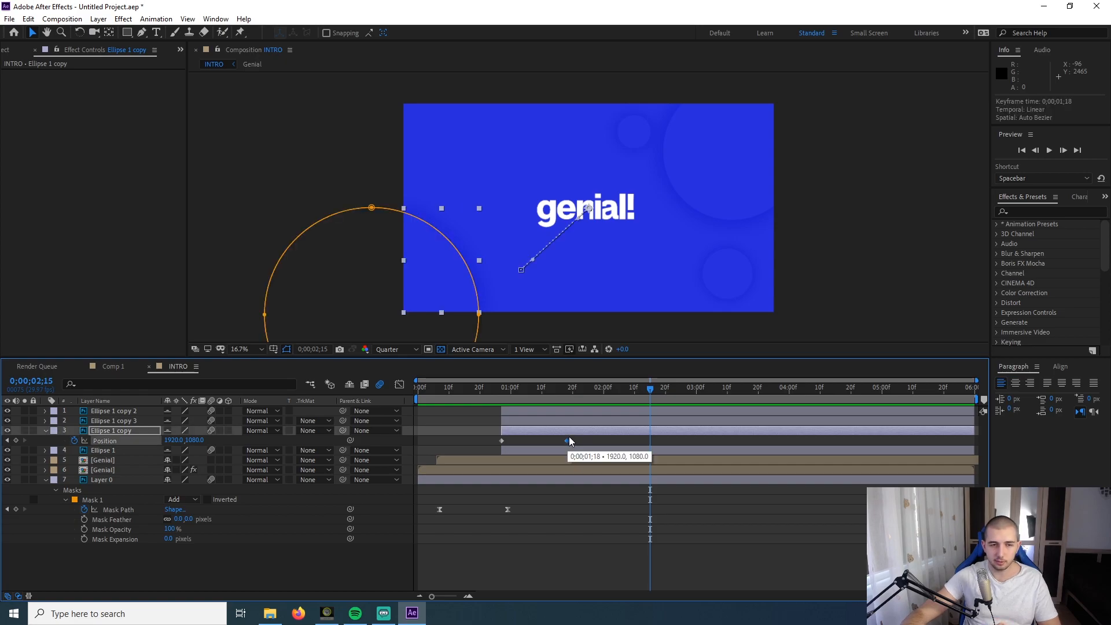
pyautogui.moveTo(578, 441); pyautogui.dragTo(490, 439)
pyautogui.click(579, 443)
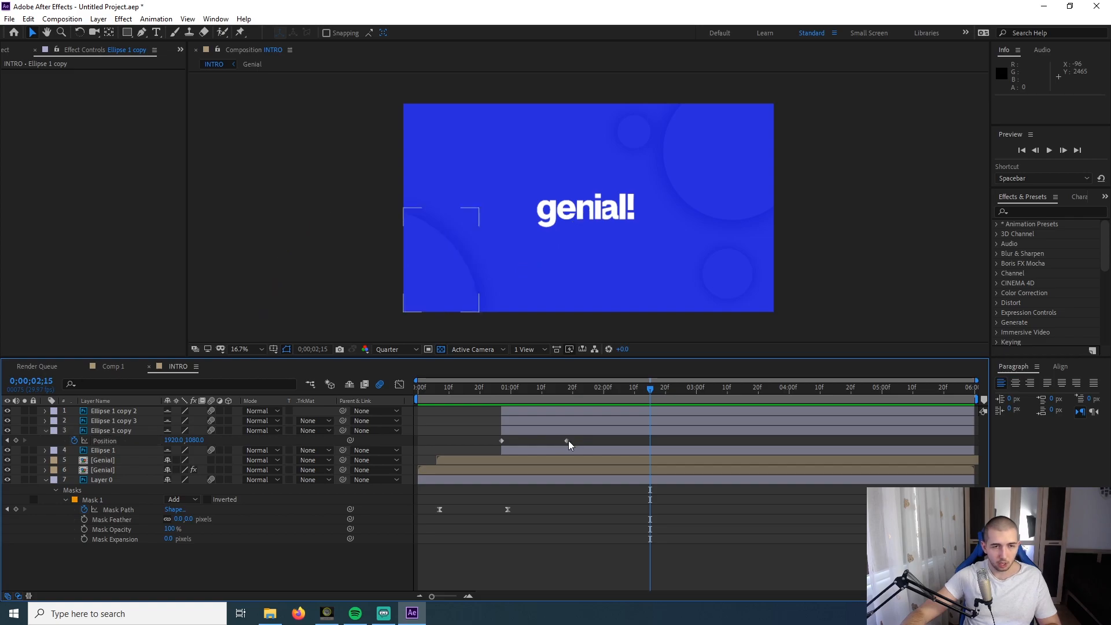
# - Apply Easy Ease In to Ellipse 1 copy's Position keyframe at 0;00;01;18 and Easy Ease Out to the one at 0;00;00;27
pyautogui.click(567, 440)
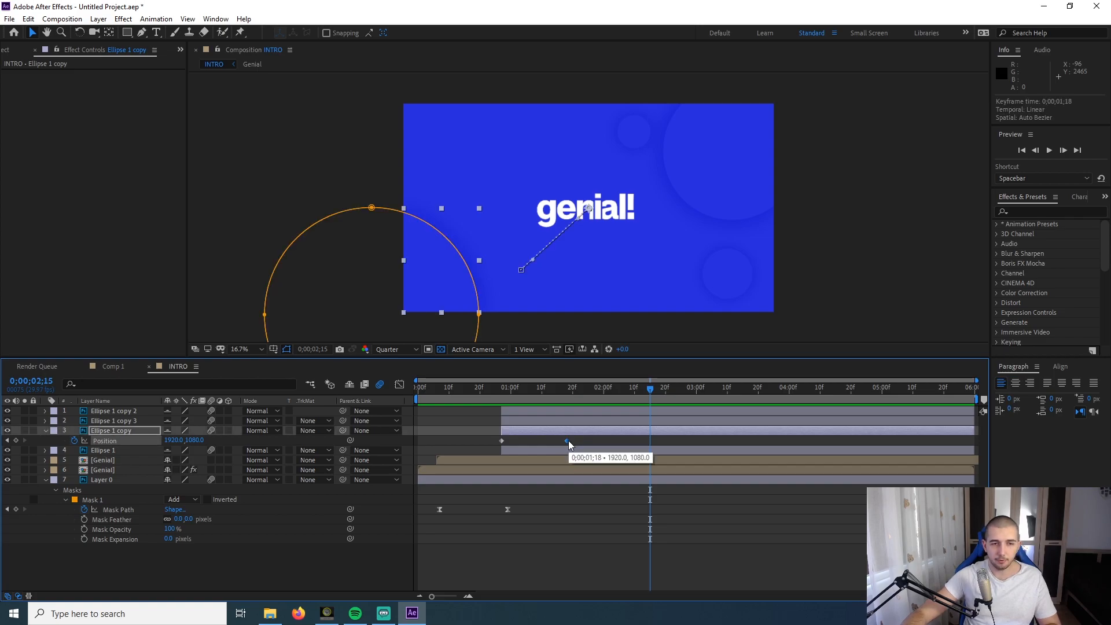
pyautogui.rightClick(569, 445)
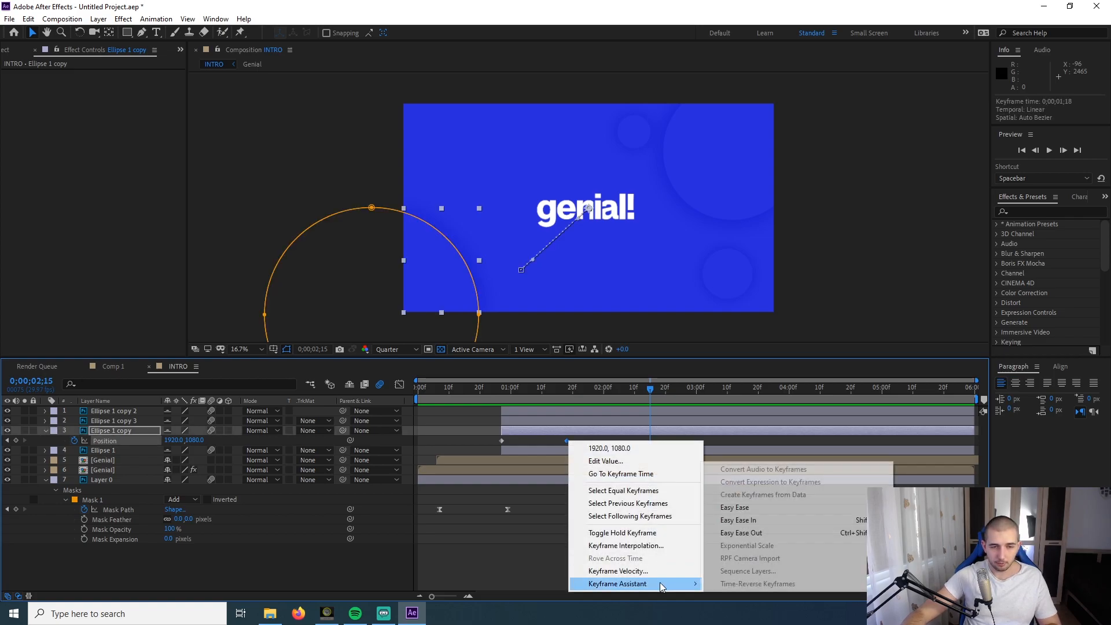
pyautogui.moveTo(666, 588)
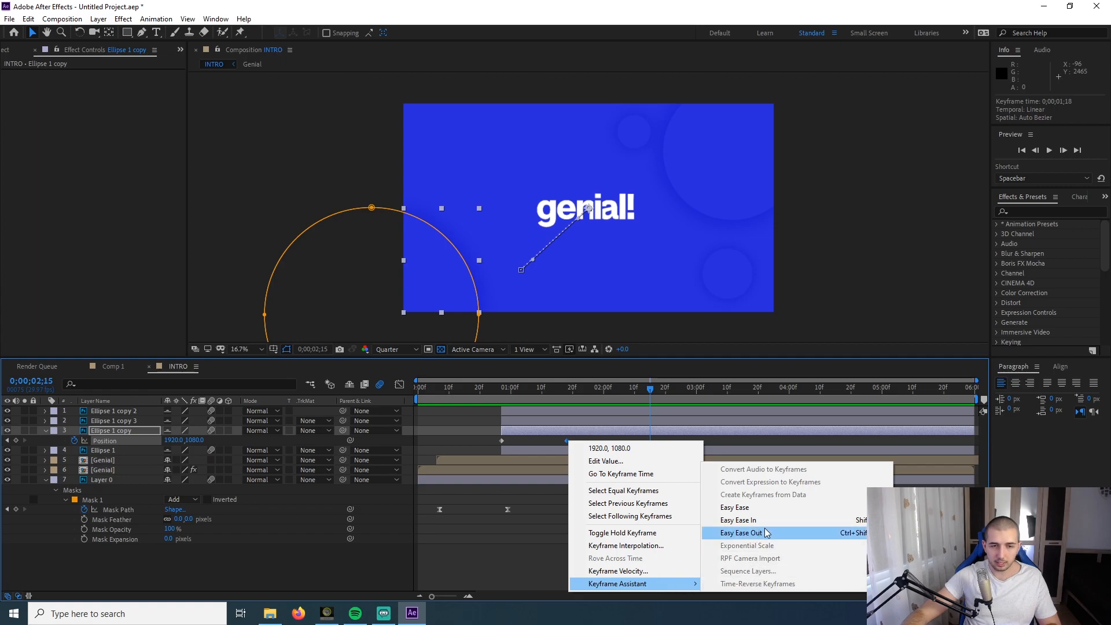
pyautogui.click(765, 521)
pyautogui.click(502, 441)
pyautogui.rightClick(502, 441)
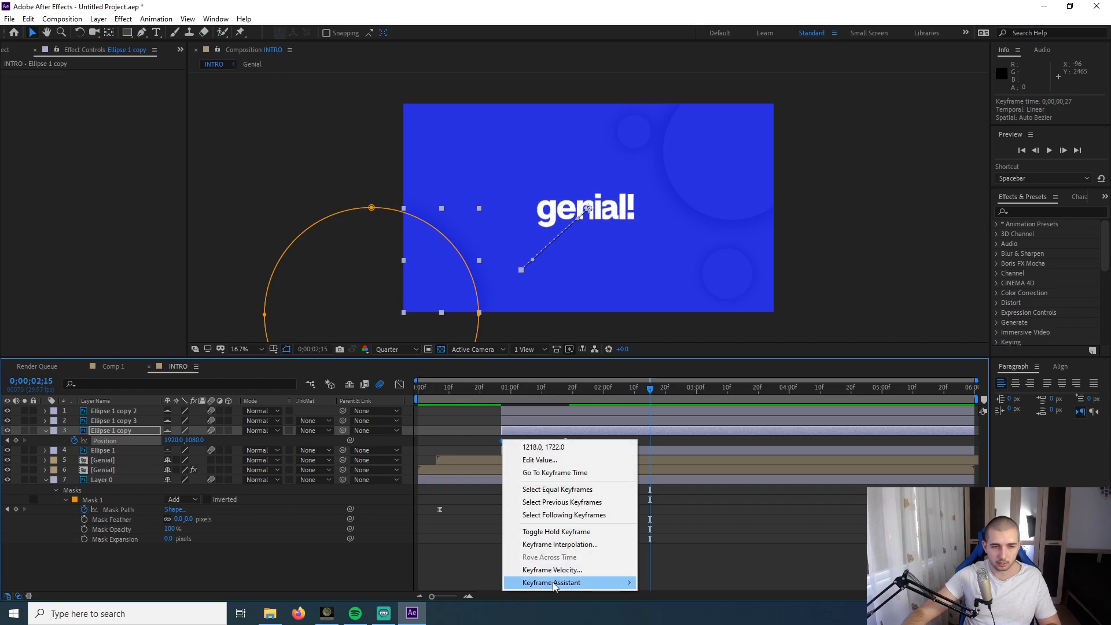
pyautogui.moveTo(554, 584)
pyautogui.click(711, 532)
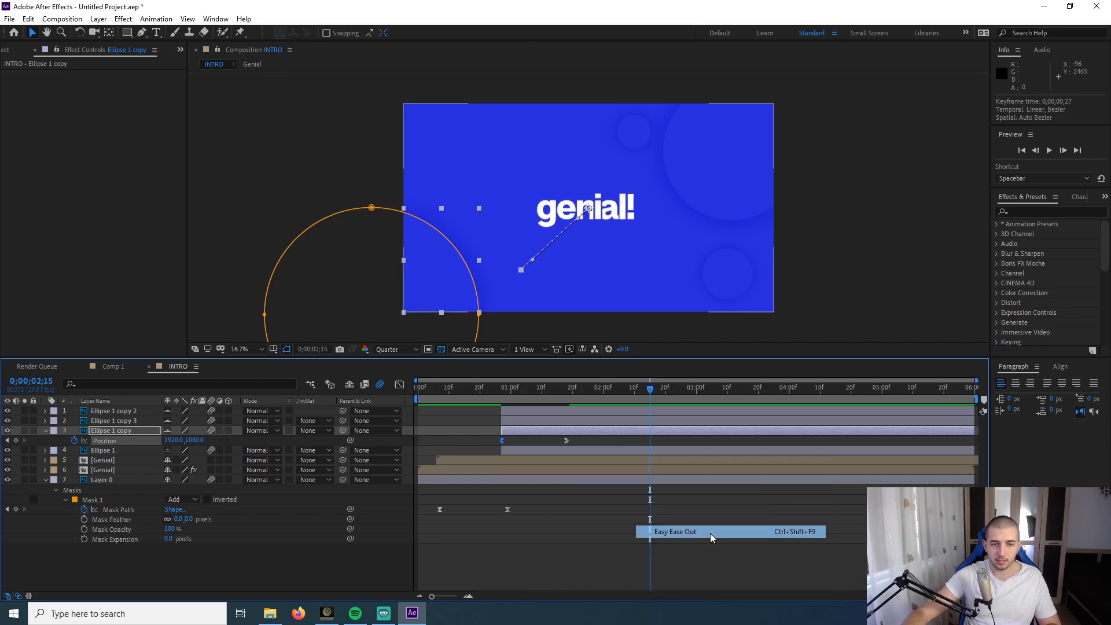
# - Examine Ellipse 1 copy's Position curves in the graph editor while playing back its entrance
pyautogui.moveTo(502, 389)
pyautogui.mouseDown()
pyautogui.moveTo(476, 384)
pyautogui.moveTo(503, 394)
pyautogui.mouseUp()
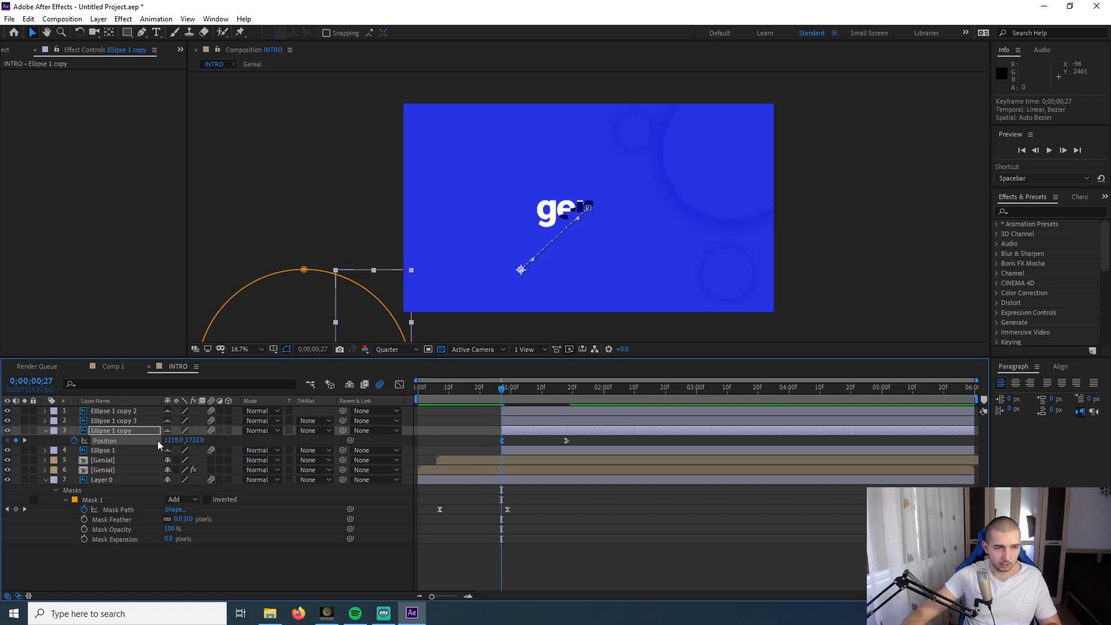
pyautogui.hotkey('shift', 'F3')
pyautogui.press('space')
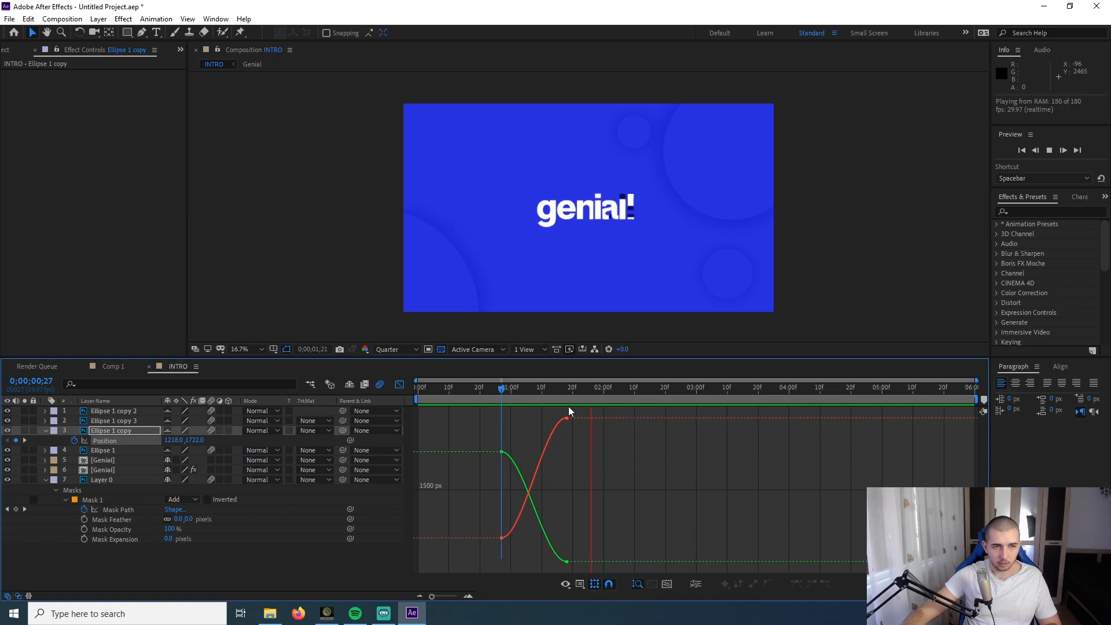
pyautogui.moveTo(477, 386); pyautogui.dragTo(453, 459)
pyautogui.press('space')
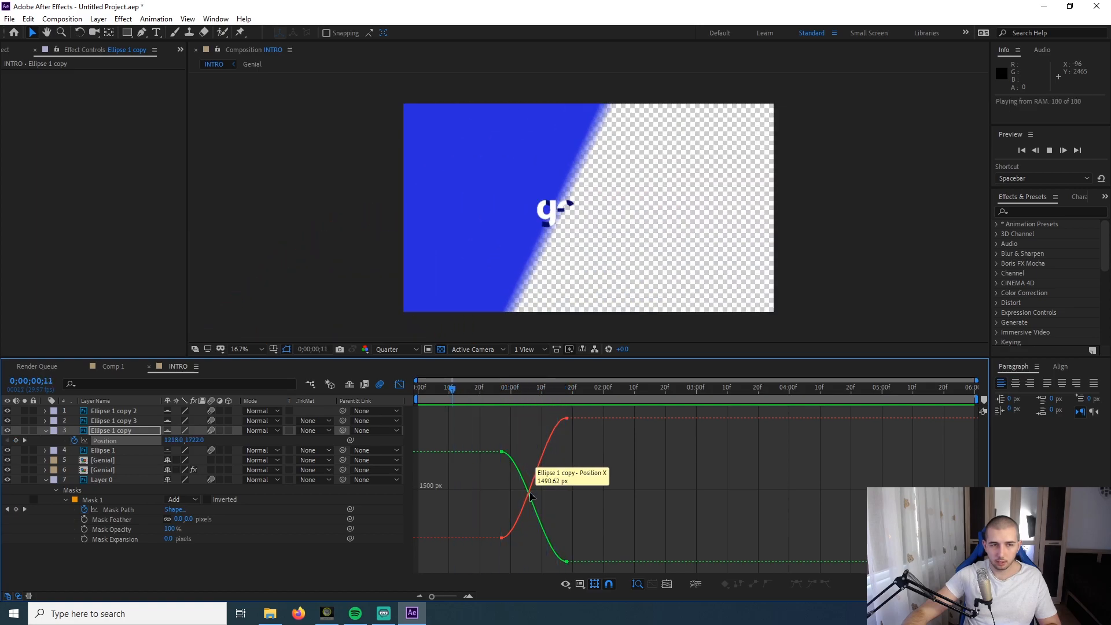
pyautogui.click(487, 390)
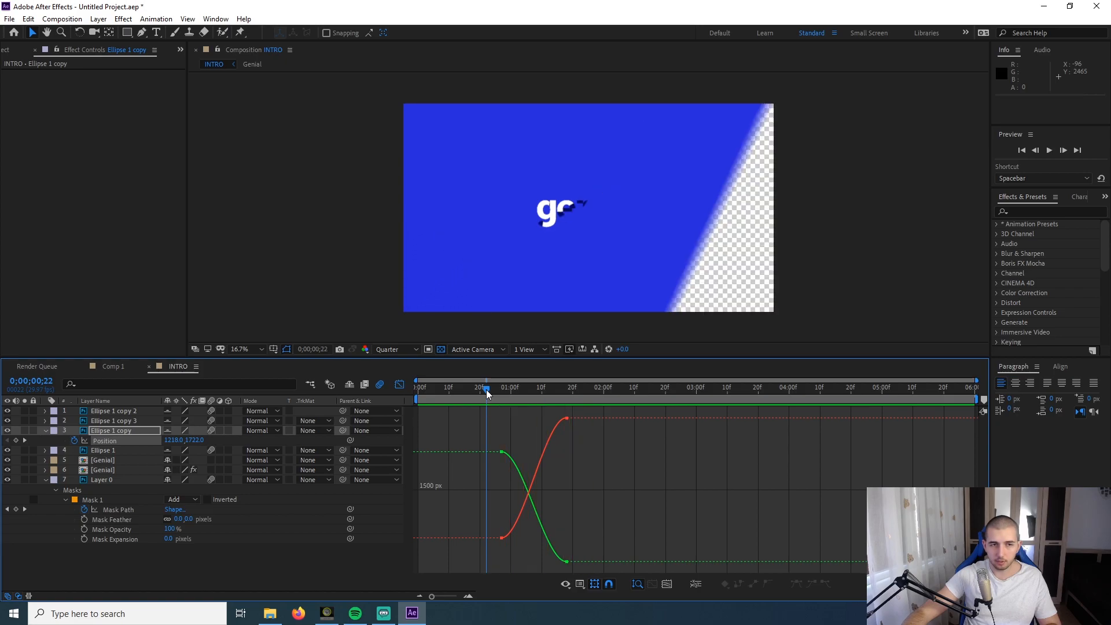
pyautogui.press('space')
# - Try stretching Ellipse 1 copy's Position curves so they end just past 3 seconds, and preview the slower entrance
pyautogui.moveTo(548, 409); pyautogui.dragTo(686, 558)
pyautogui.hotkey('ctrl', 'z')
pyautogui.moveTo(567, 562); pyautogui.dragTo(700, 562)
pyautogui.click(478, 398)
pyautogui.press('space')
pyautogui.click(499, 410)
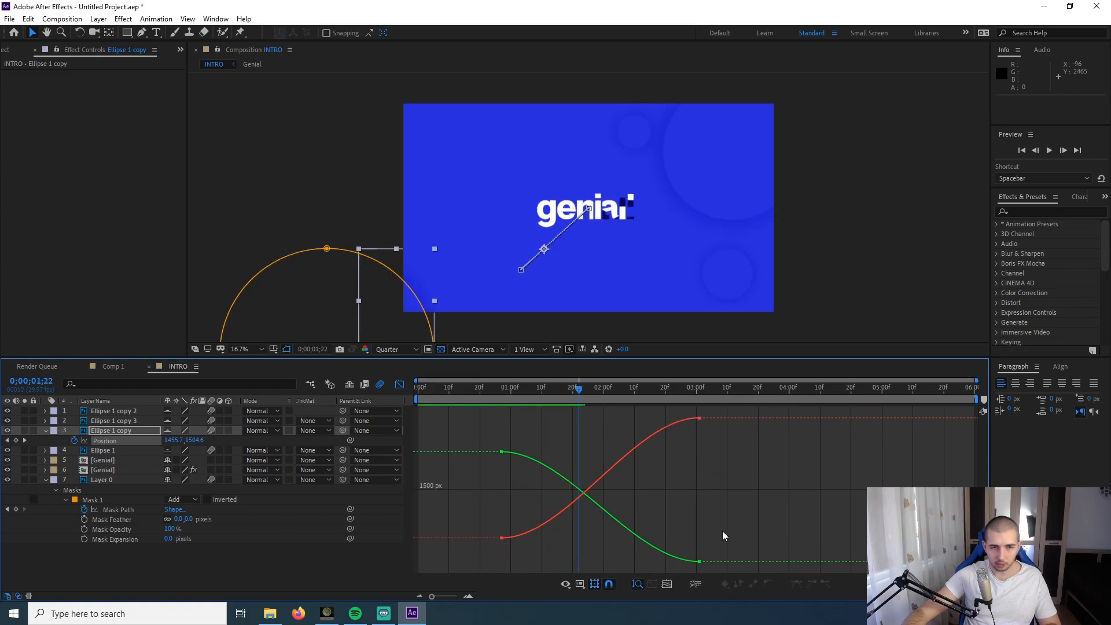
# - Leave the graph editor, move Ellipse 1 copy's end Position keyframe to 0;00;02;08, and play the intro from the start
pyautogui.click(399, 384)
pyautogui.moveTo(700, 438); pyautogui.dragTo(627, 440)
pyautogui.press('space')
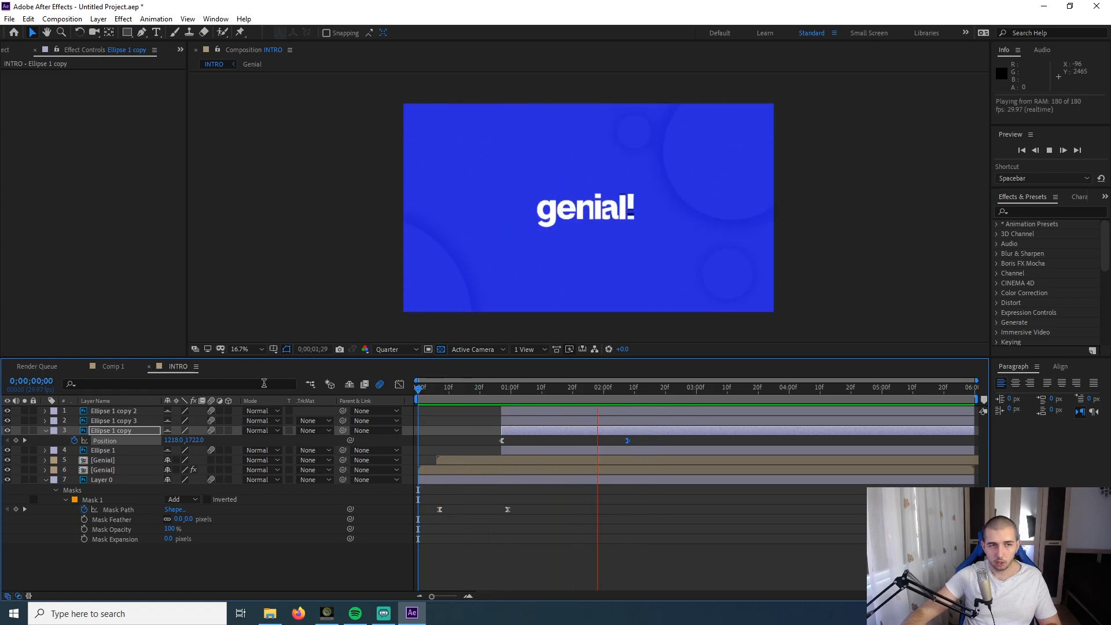
pyautogui.click(487, 387)
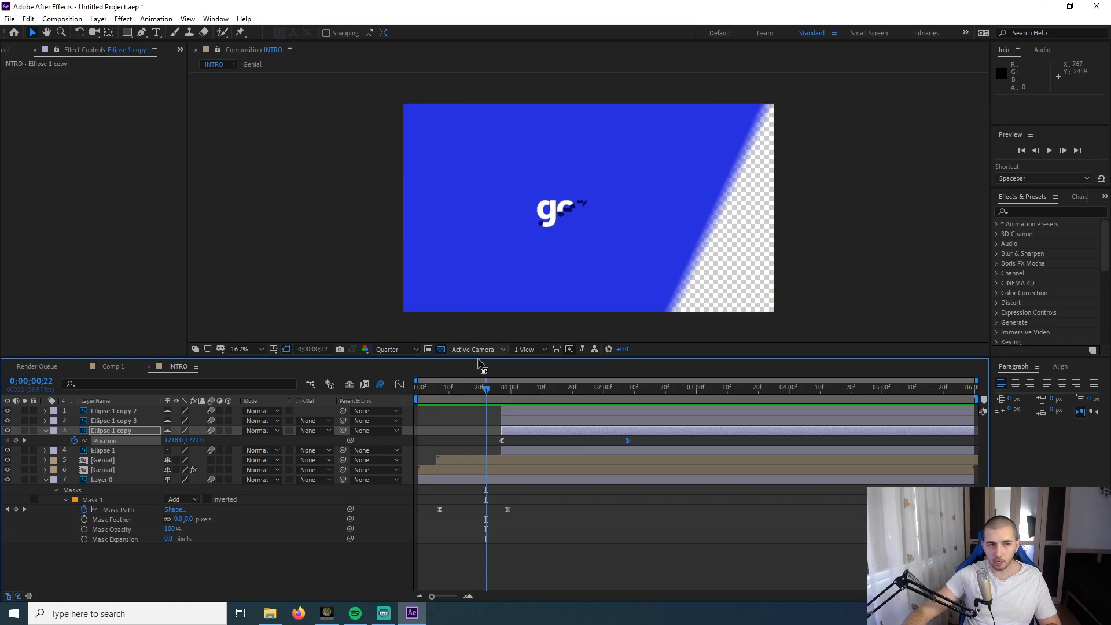
pyautogui.moveTo(487, 387); pyautogui.dragTo(197, 374)
pyautogui.press('space')
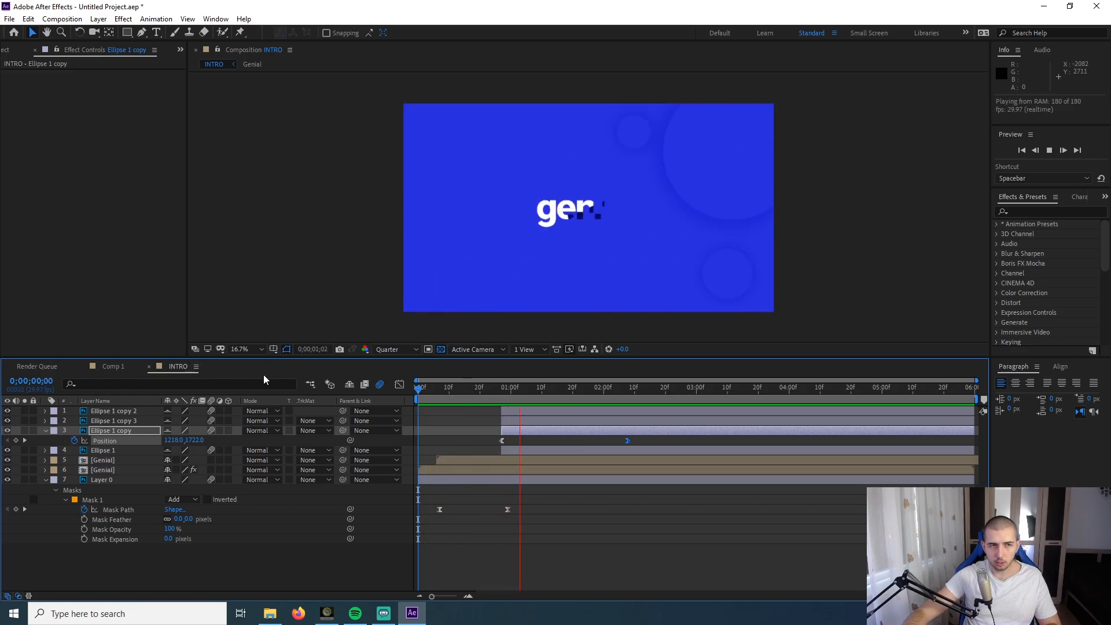
# - Apply Easy Ease to Ellipse 1 copy's end Position keyframe and play the intro from the start
pyautogui.press('space')
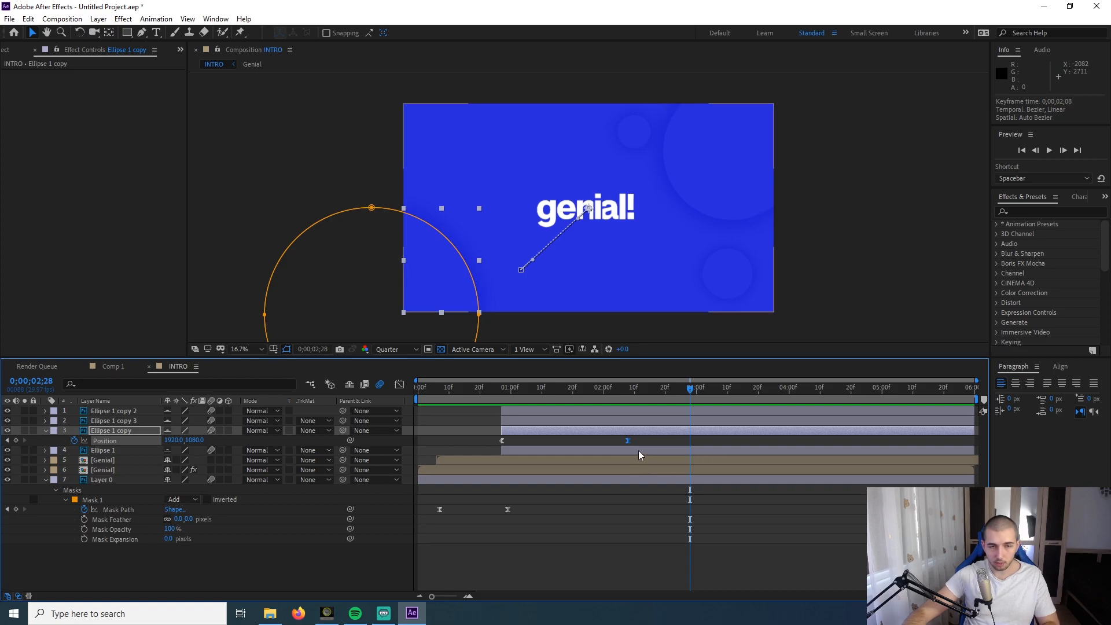
pyautogui.press('Home')
pyautogui.press('space')
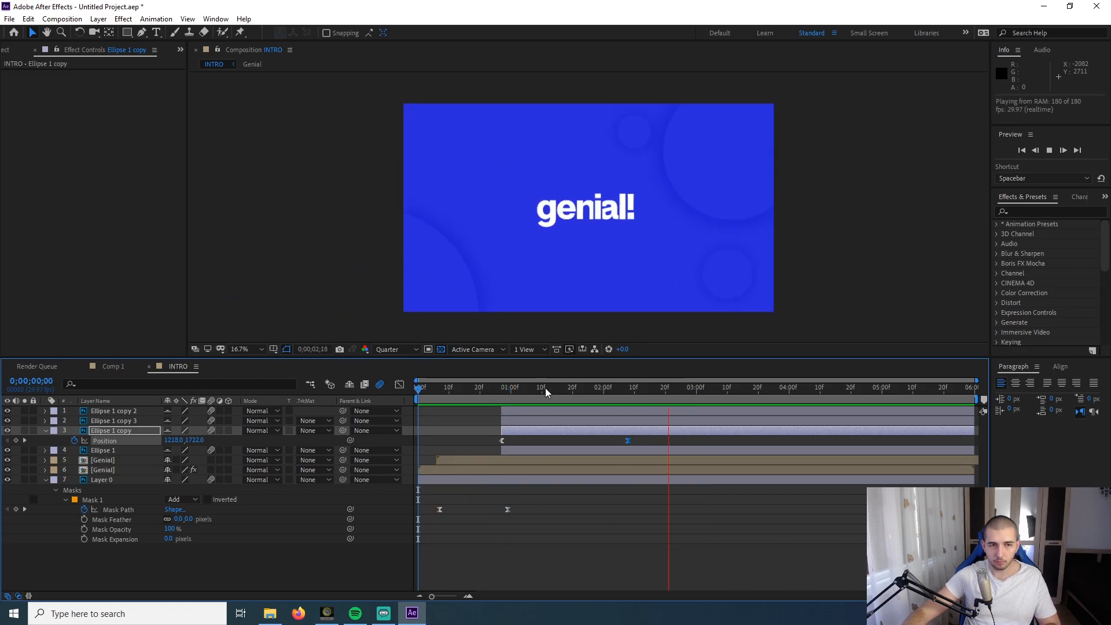
pyautogui.press('space')
# - Move Ellipse 1 copy's end Position keyframe to about 0;00;02;21 and replay the intro
pyautogui.moveTo(628, 441); pyautogui.dragTo(670, 443)
pyautogui.moveTo(509, 386); pyautogui.dragTo(324, 384)
pyautogui.press('space')
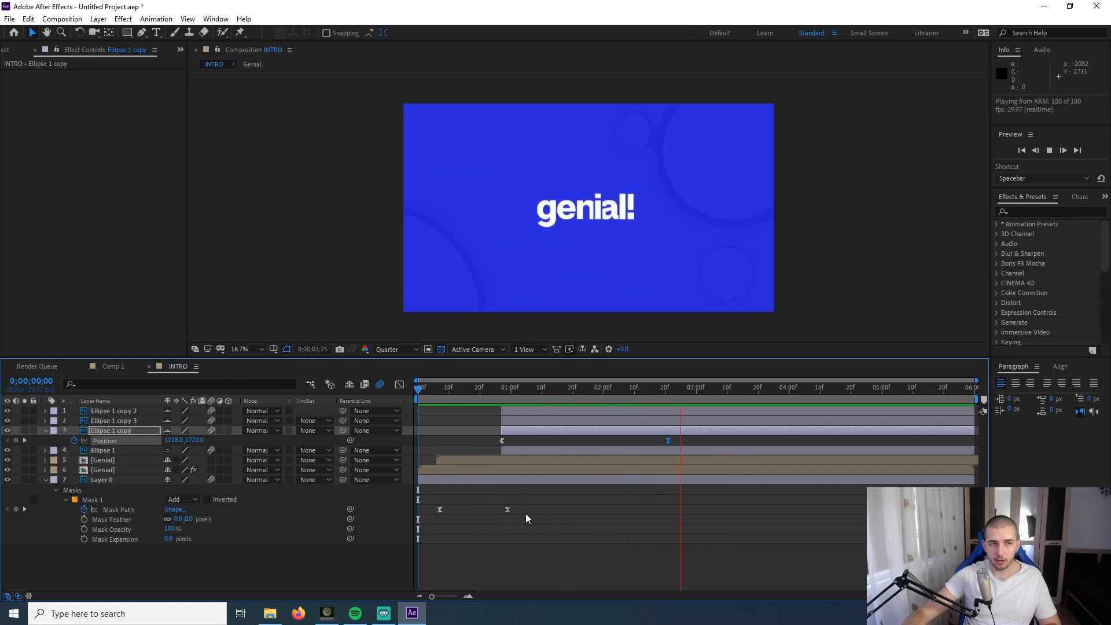
# - Add a Position keyframe to the Ellipse 1 copy 3 layer, move it to 0;00;02;09, and preview the timing
pyautogui.moveTo(519, 396)
pyautogui.mouseDown()
pyautogui.moveTo(490, 394)
pyautogui.moveTo(499, 393)
pyautogui.mouseUp()
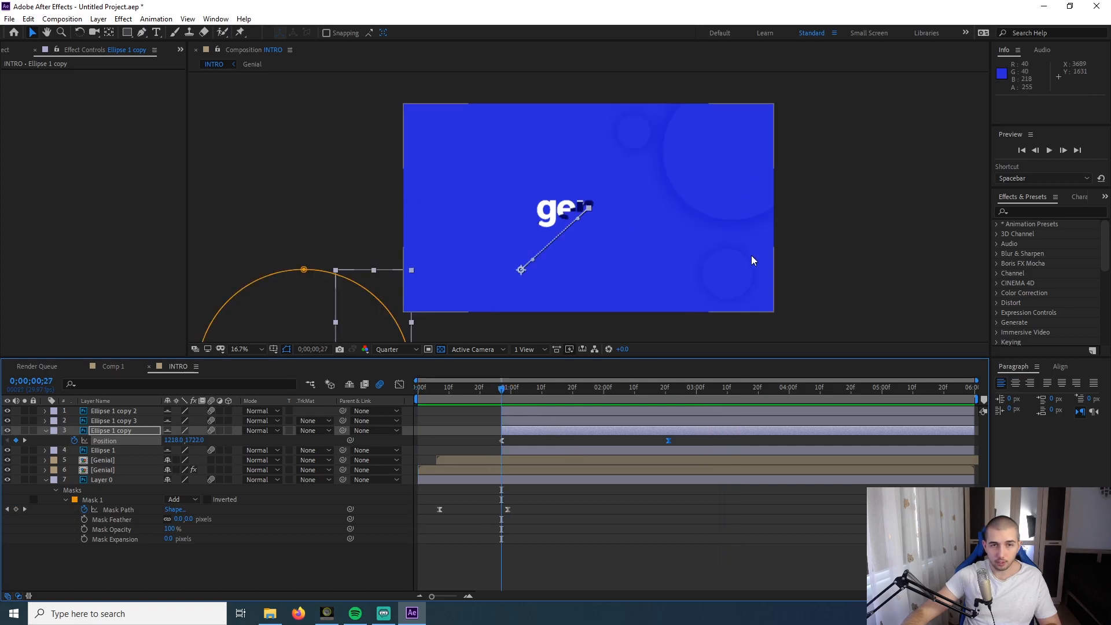
pyautogui.click(534, 452)
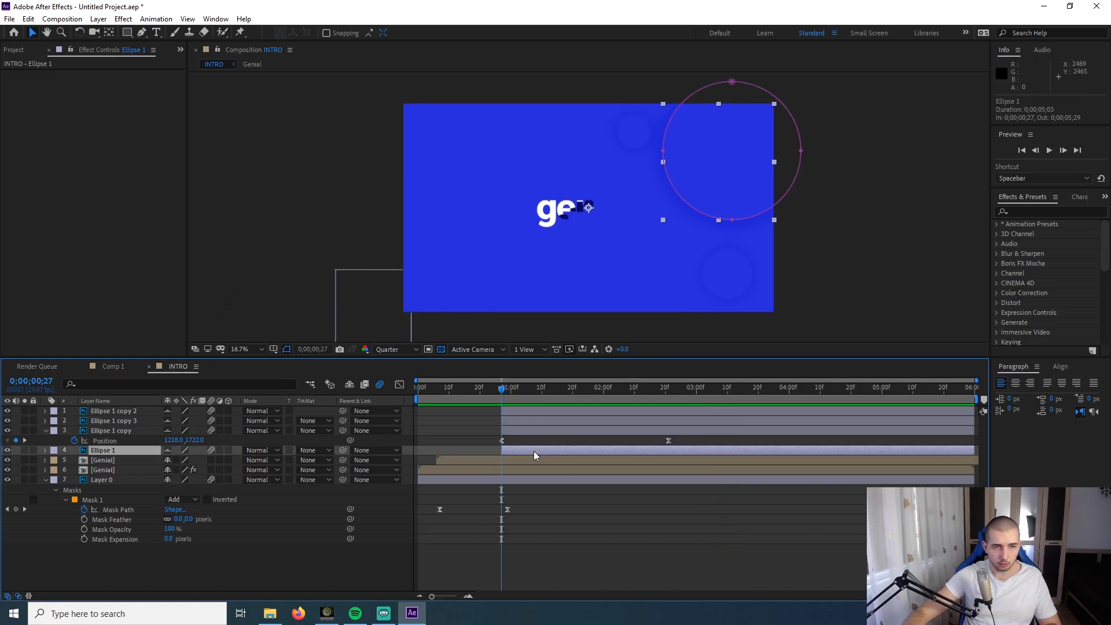
pyautogui.click(546, 413)
pyautogui.click(543, 422)
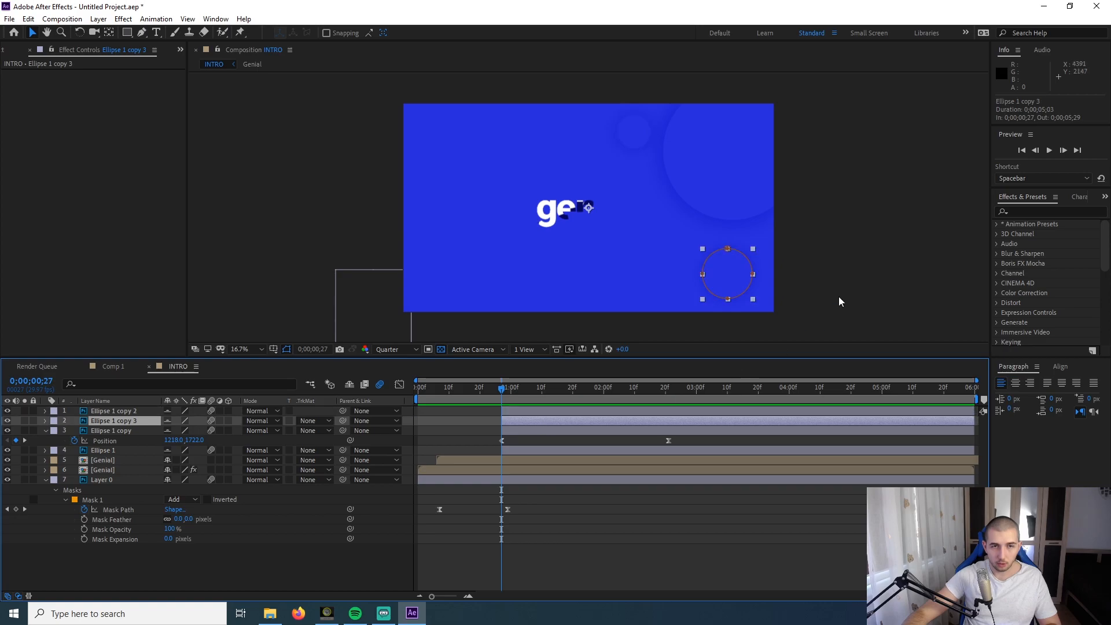
pyautogui.press('p')
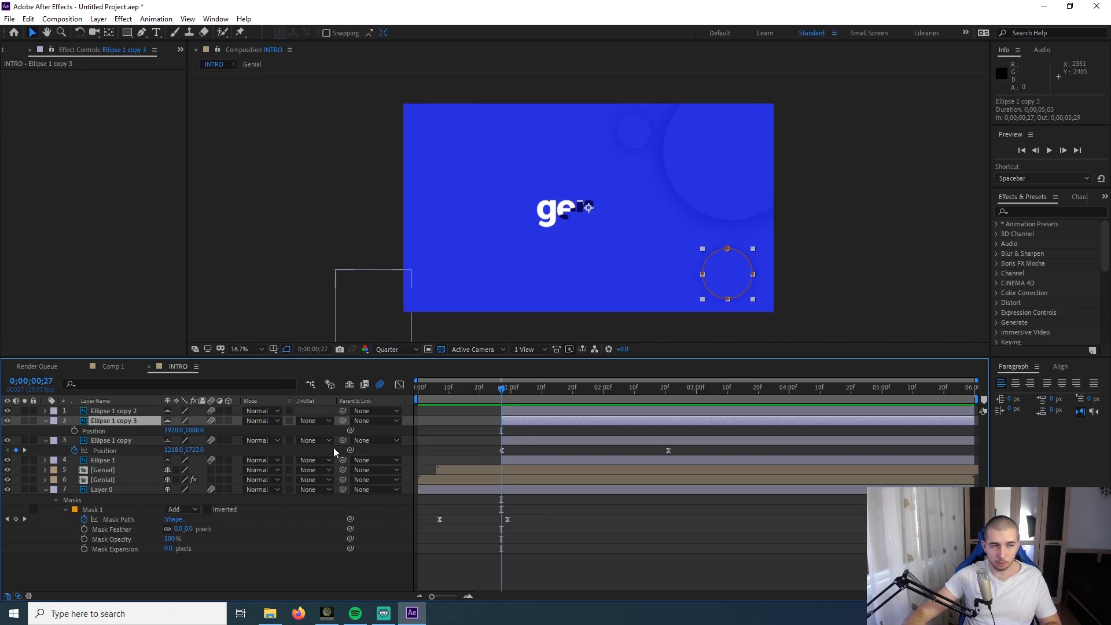
pyautogui.click(75, 430)
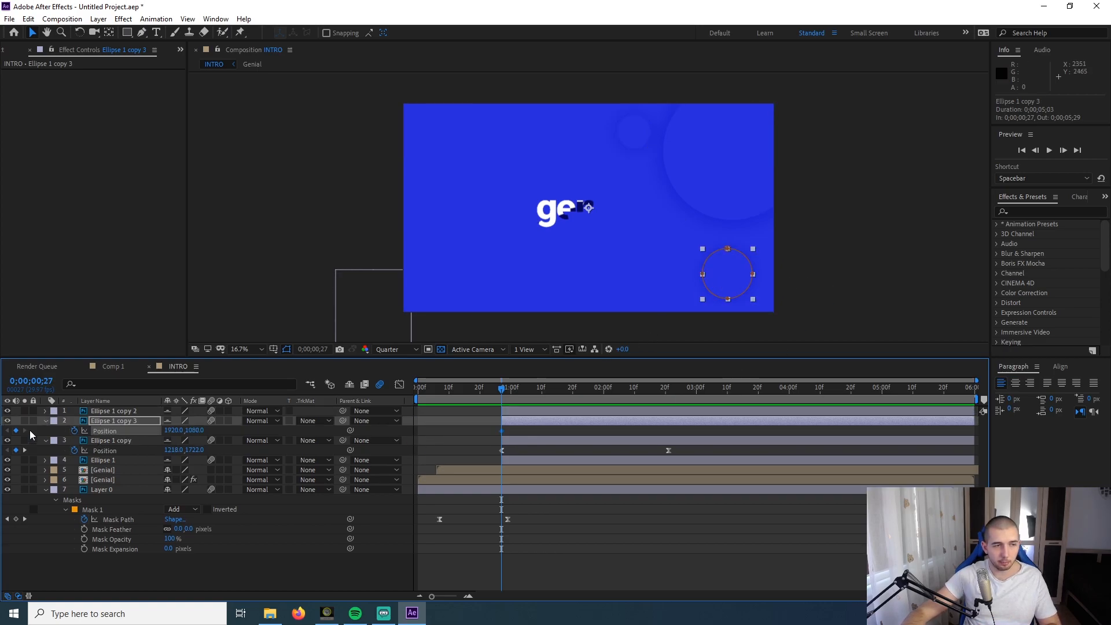
pyautogui.moveTo(502, 429); pyautogui.dragTo(632, 431)
pyautogui.moveTo(498, 389)
pyautogui.mouseDown()
pyautogui.moveTo(483, 393)
pyautogui.moveTo(647, 398)
pyautogui.moveTo(480, 398)
pyautogui.moveTo(499, 399)
pyautogui.mouseUp()
pyautogui.press('space')
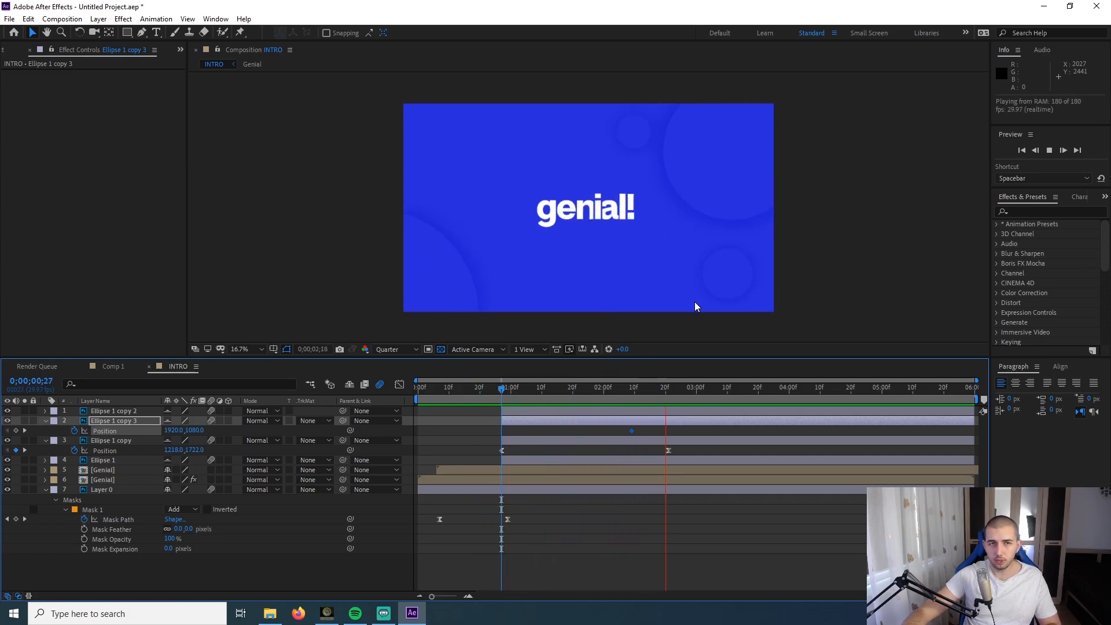
pyautogui.press('space')
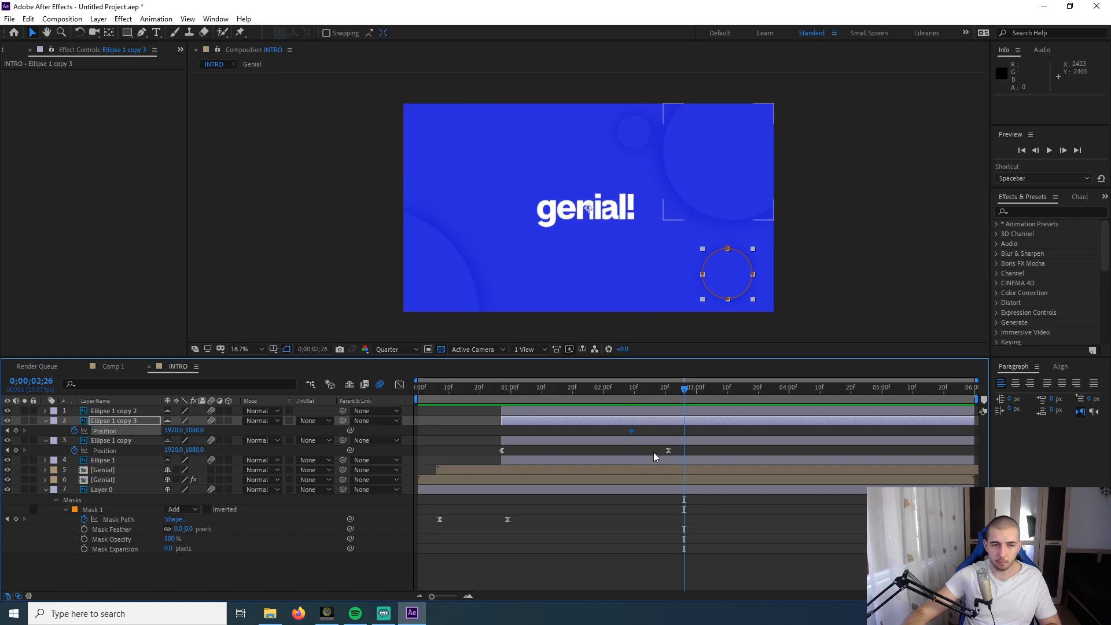
# - At 0;00;01;08, move Ellipse 1 copy 3 beyond the frame's lower-right corner to 2754, 1734, and preview its slide-in
pyautogui.moveTo(670, 394); pyautogui.dragTo(631, 395)
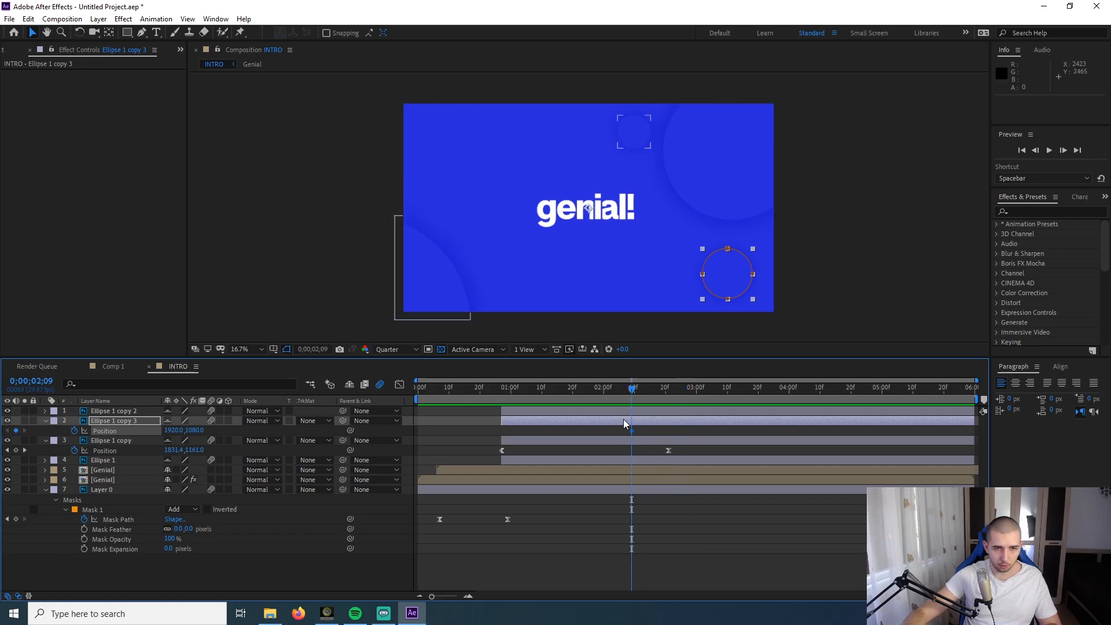
pyautogui.press('pageup')
pyautogui.moveTo(611, 395); pyautogui.dragTo(539, 390)
pyautogui.moveTo(735, 273); pyautogui.dragTo(808, 331)
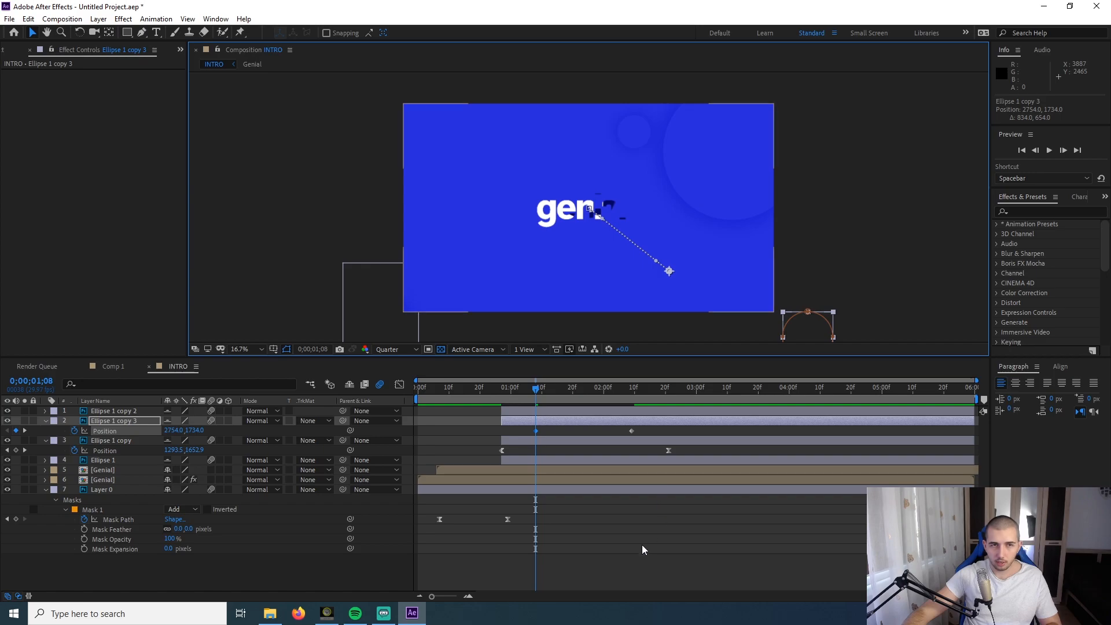
pyautogui.press('space')
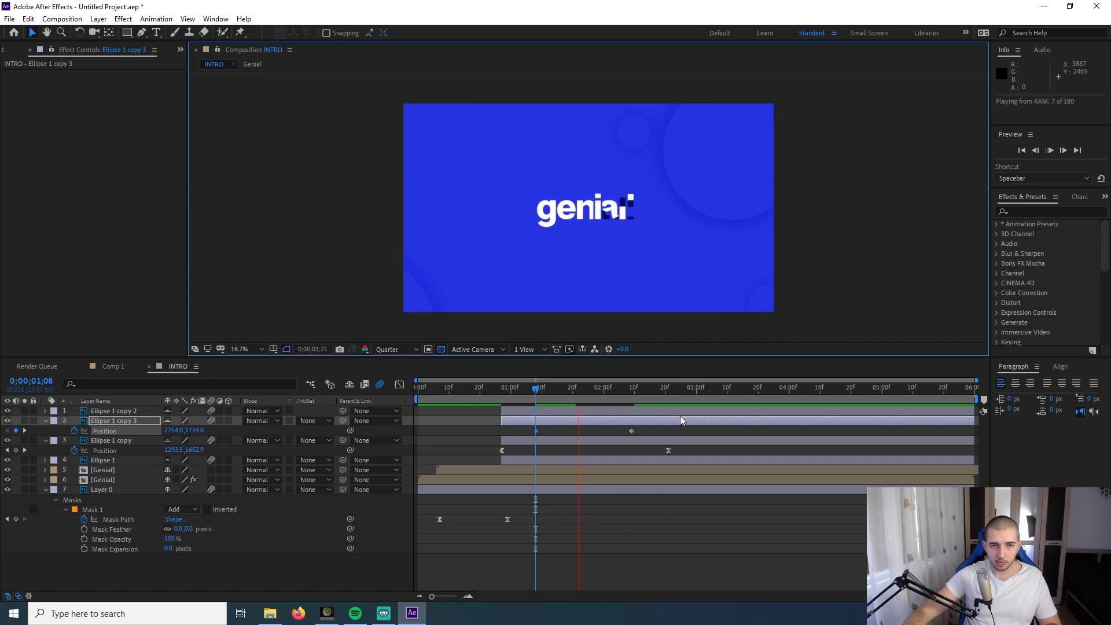
pyautogui.press('space')
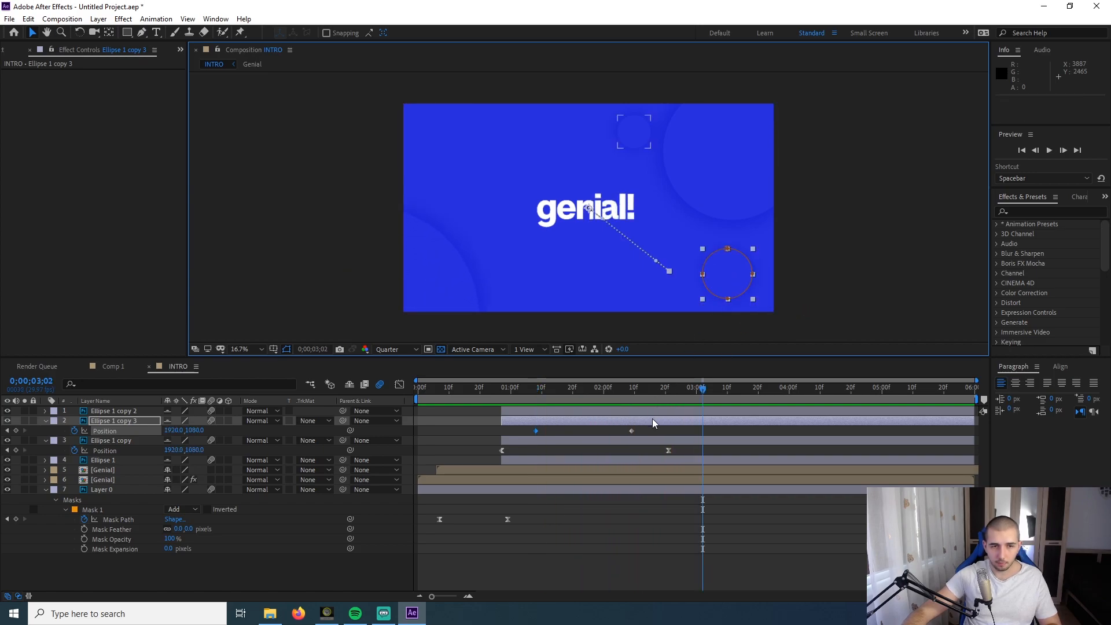
# - Apply Easy Ease to Ellipse 1 copy 3's Position keyframes and play the intro from the start
pyautogui.press('F9')
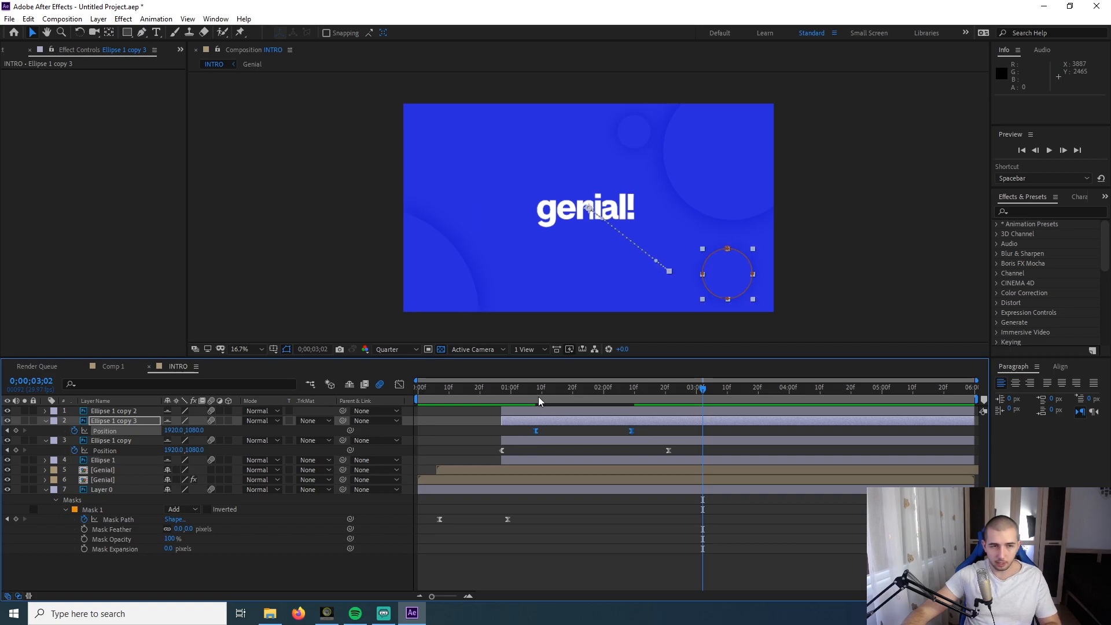
pyautogui.moveTo(534, 392); pyautogui.dragTo(364, 407)
pyautogui.press('space')
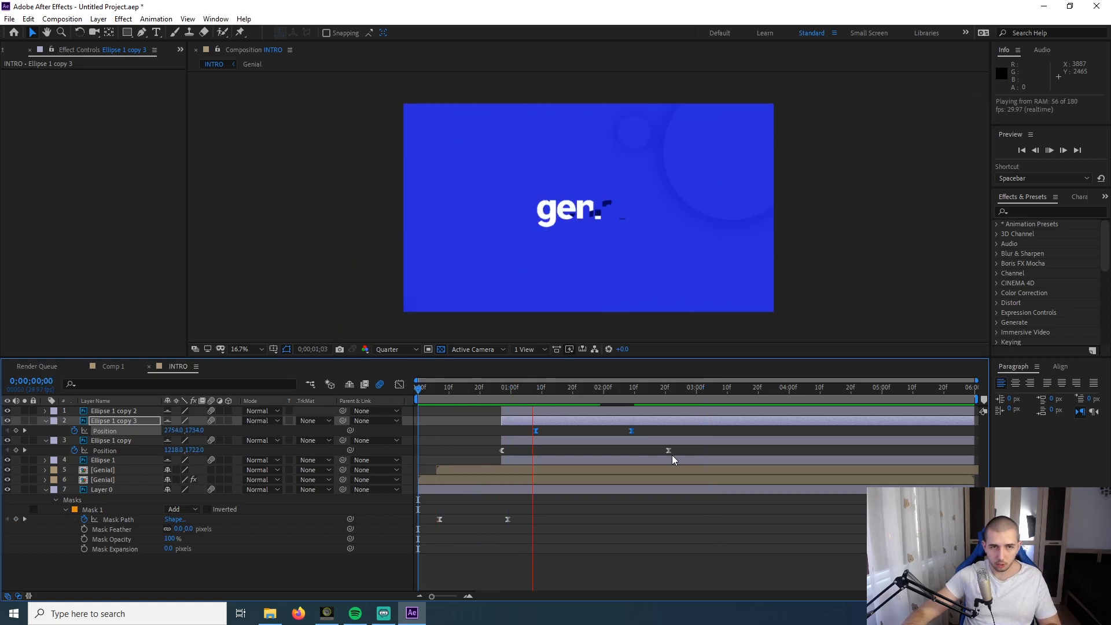
pyautogui.press('space')
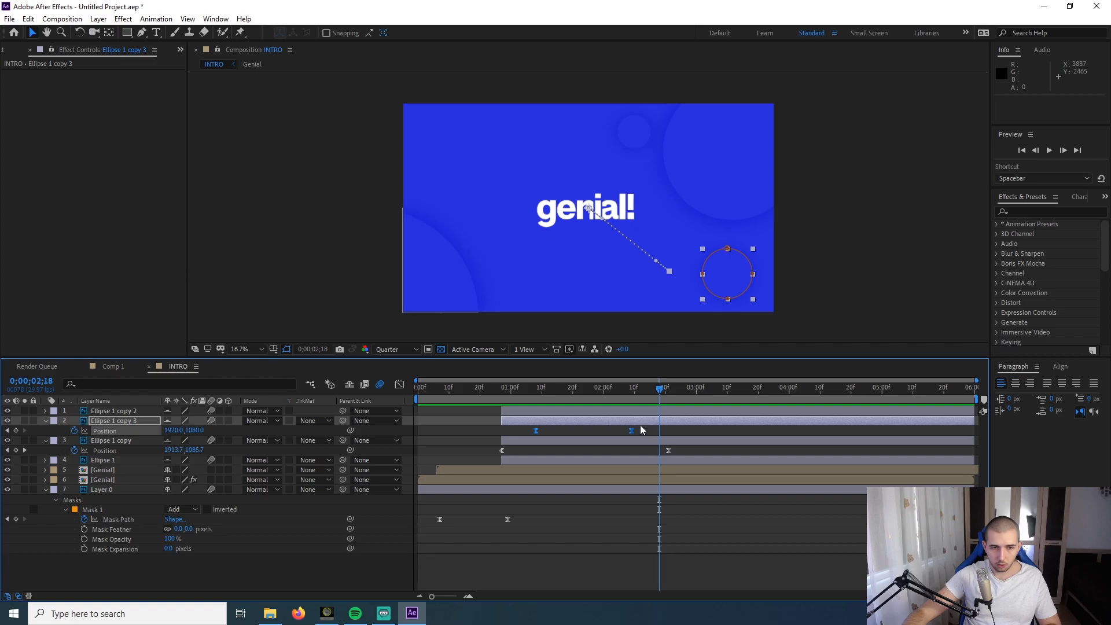
# - Move Ellipse 1 copy 3's start Position keyframe to about 0;00;01;24 and its end keyframe to about 0;00;03;16, previewing the timing
pyautogui.moveTo(536, 431); pyautogui.dragTo(586, 434)
pyautogui.click(692, 427)
pyautogui.moveTo(681, 430); pyautogui.dragTo(718, 432)
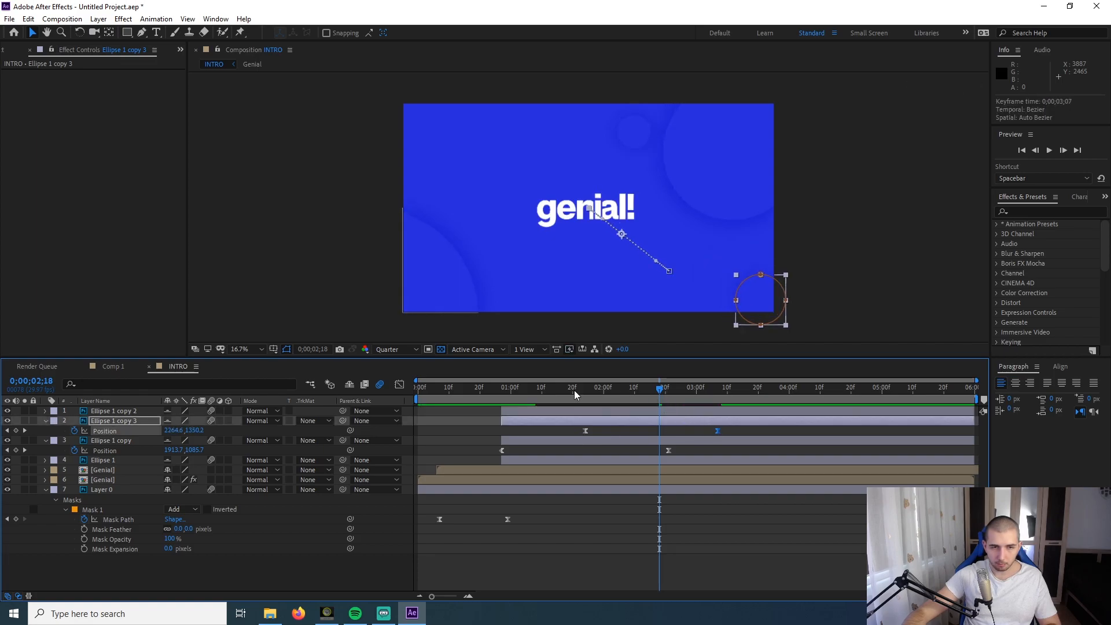
pyautogui.press('space')
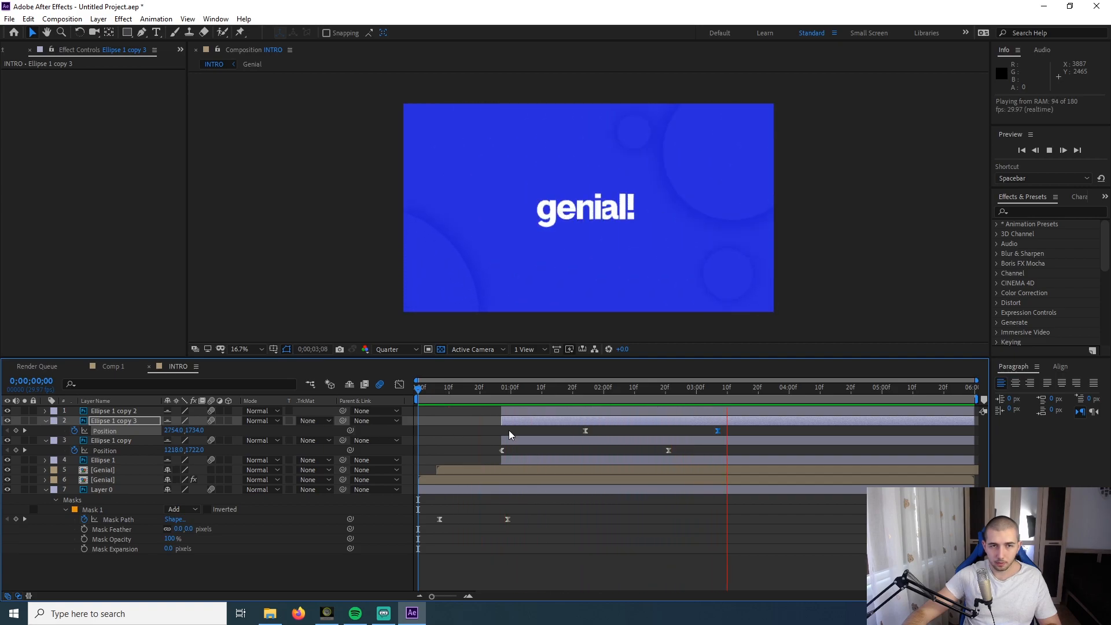
pyautogui.moveTo(731, 431); pyautogui.dragTo(756, 431)
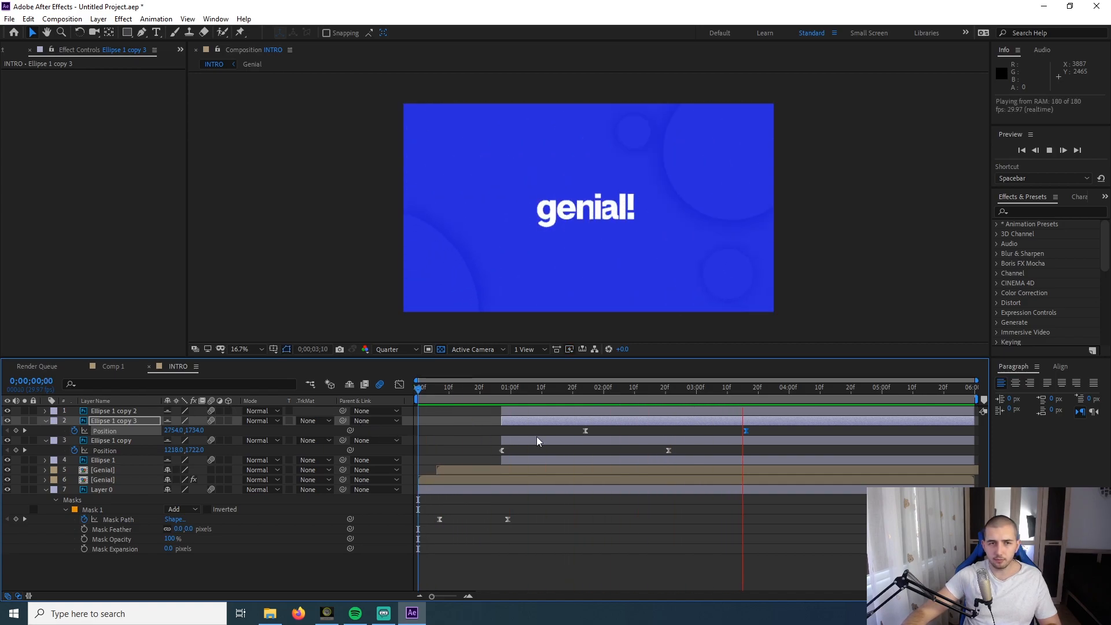
pyautogui.moveTo(648, 389); pyautogui.dragTo(262, 392)
pyautogui.press('space')
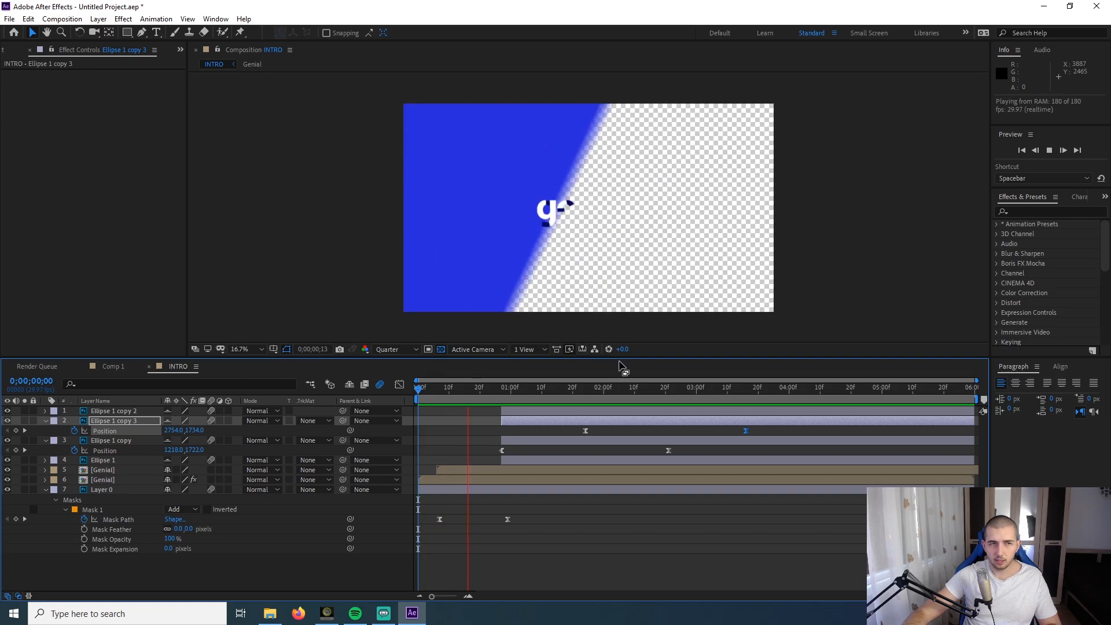
# - Move the end Position keyframes of Ellipse 1 copy to about 0;00;03;16 and Ellipse 1 copy 3 to 0;00;03;25, and preview the timing
pyautogui.moveTo(669, 450); pyautogui.dragTo(787, 433)
pyautogui.keyDown('shift'); pyautogui.click(746, 431); pyautogui.keyUp('shift')
pyautogui.click(764, 531)
pyautogui.click(758, 451)
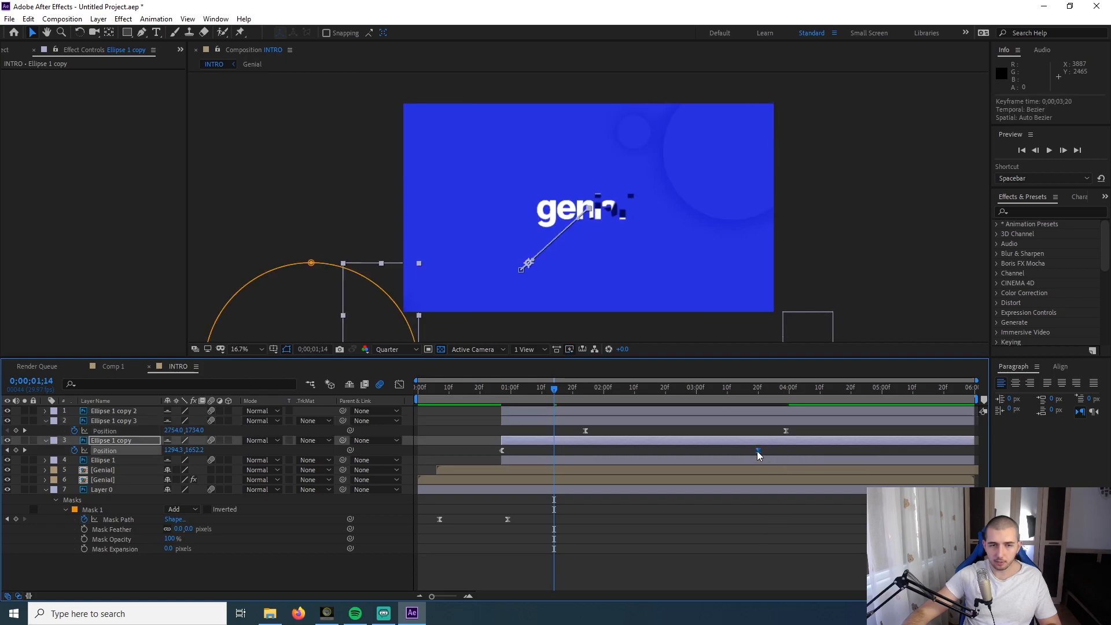
pyautogui.keyDown('shift'); pyautogui.click(786, 431); pyautogui.keyUp('shift')
pyautogui.moveTo(787, 432)
pyautogui.mouseDown()
pyautogui.moveTo(828, 434)
pyautogui.moveTo(775, 432)
pyautogui.mouseUp()
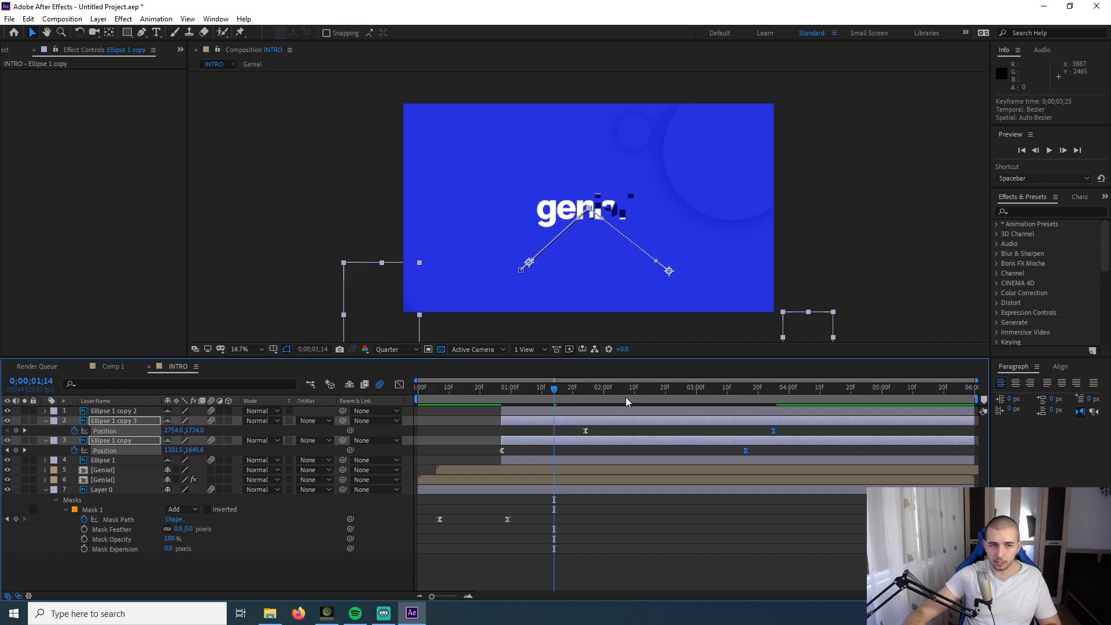
pyautogui.press('space')
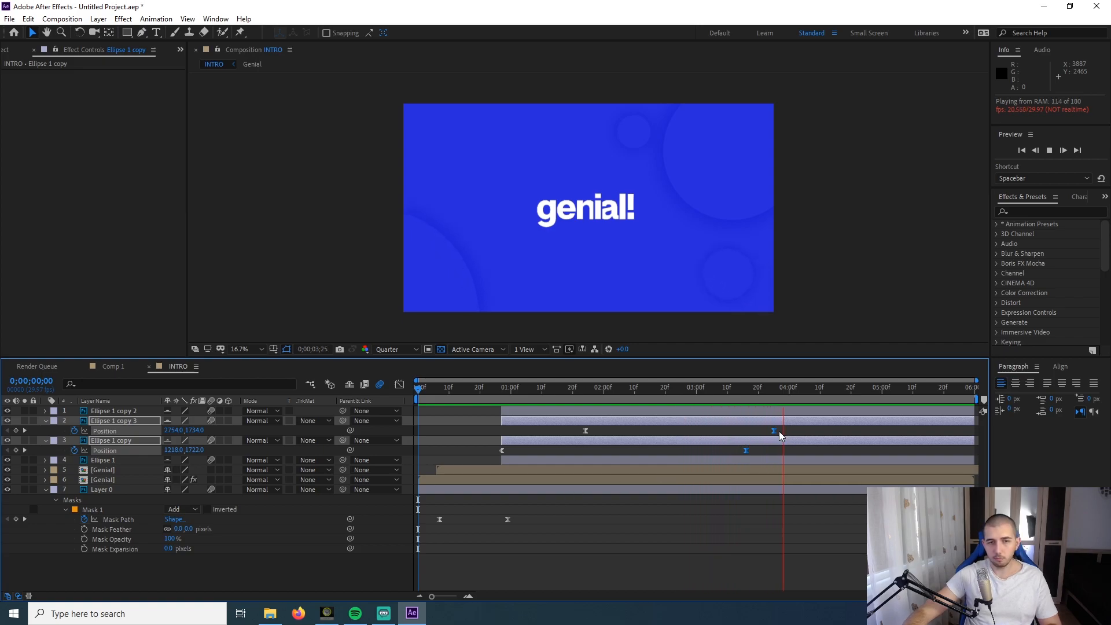
pyautogui.press('space')
pyautogui.click(692, 555)
pyautogui.moveTo(510, 392); pyautogui.dragTo(644, 408)
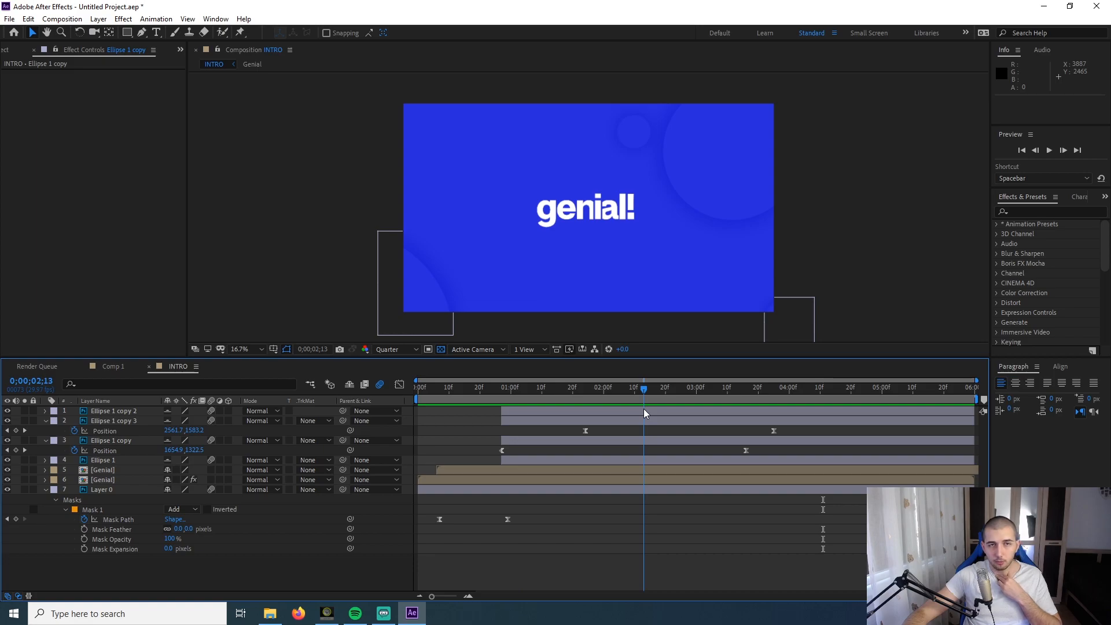
# - Parent the Ellipse 1 copy 2 layer to the Ellipse 1 layer
pyautogui.click(108, 409)
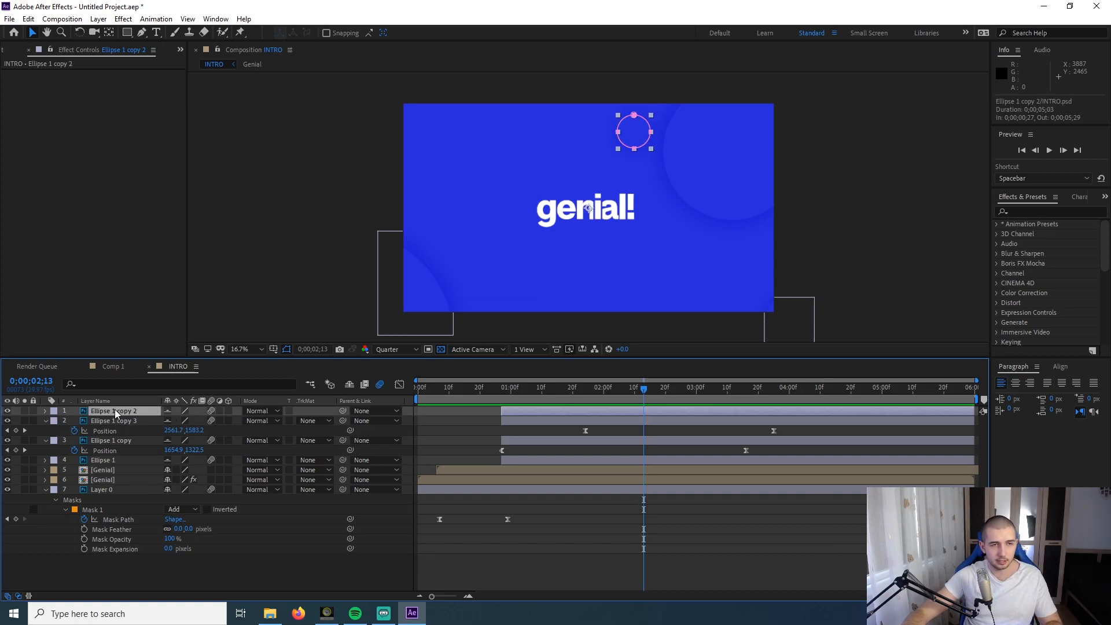
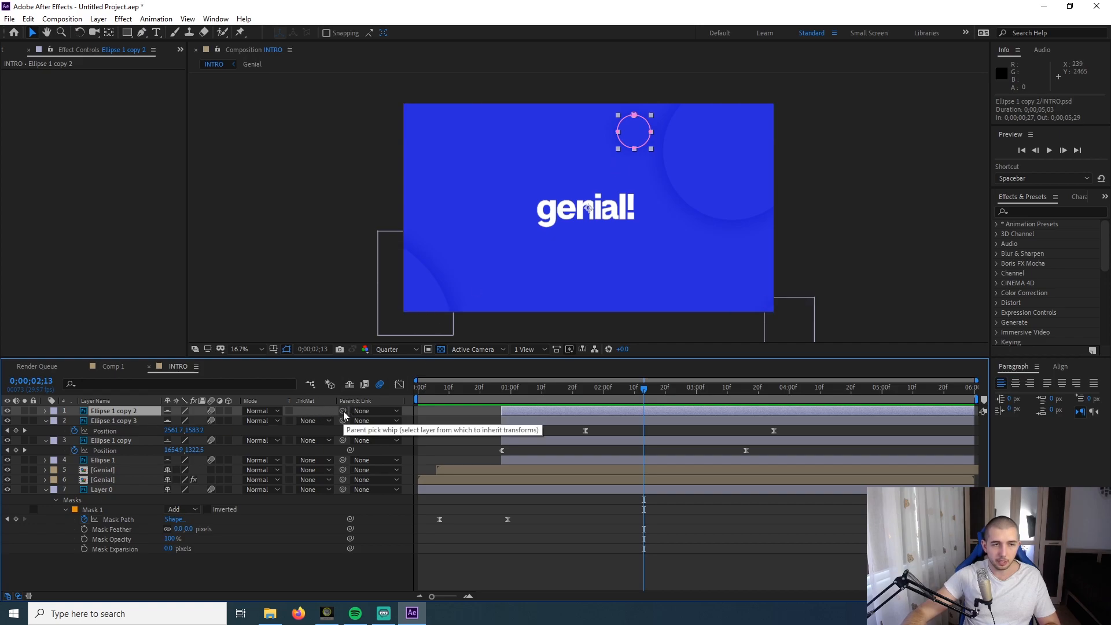
pyautogui.moveTo(343, 411); pyautogui.dragTo(129, 422)
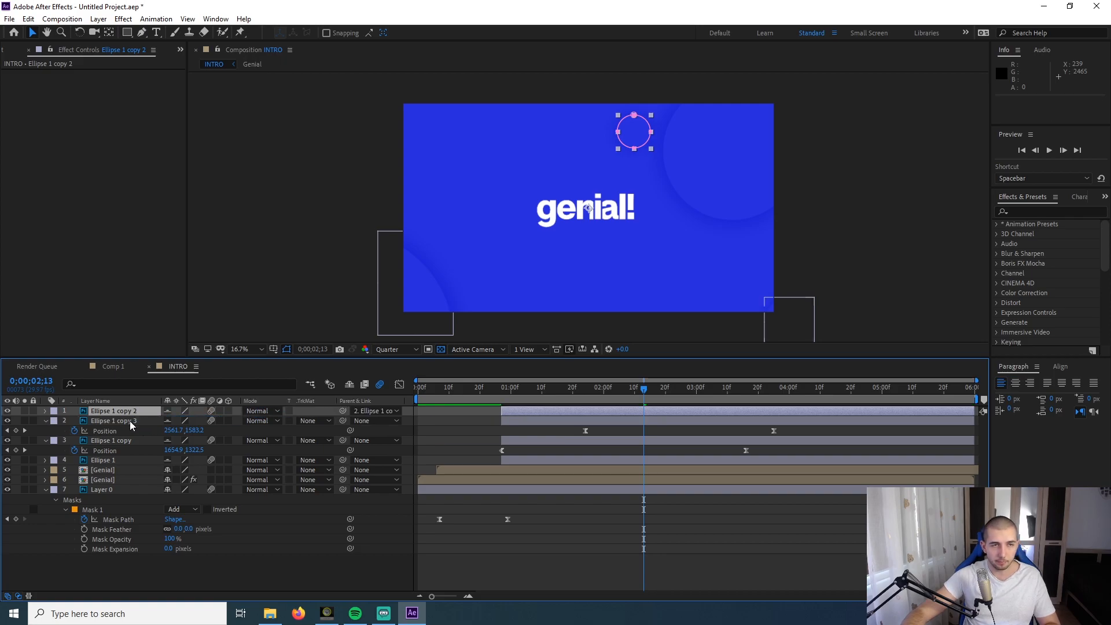
pyautogui.click(130, 421)
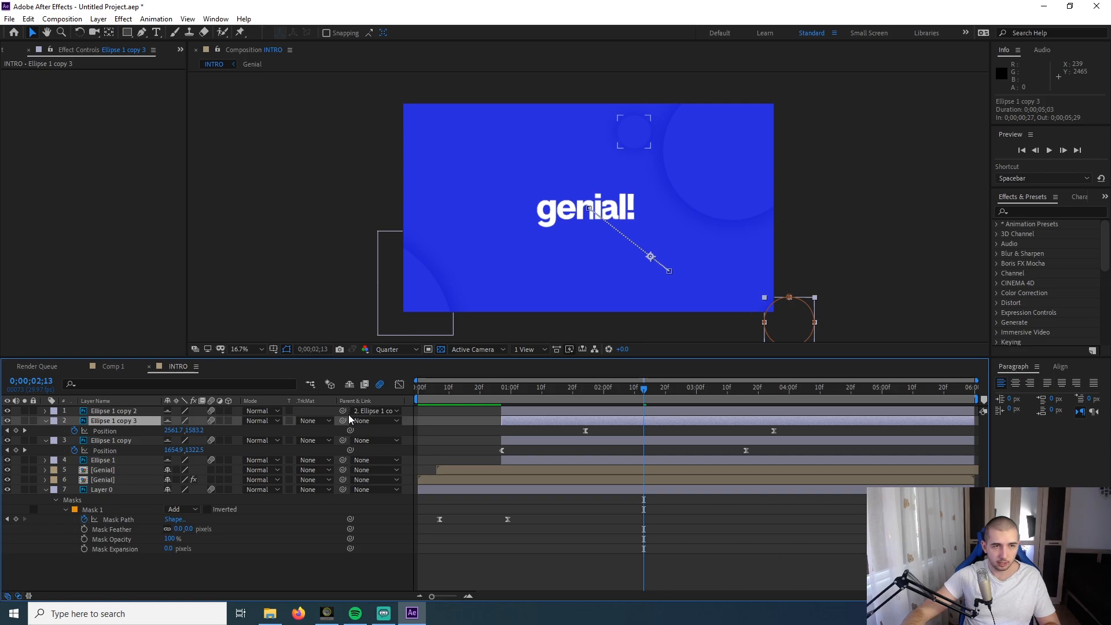
pyautogui.moveTo(343, 411); pyautogui.dragTo(116, 459)
pyautogui.click(116, 459)
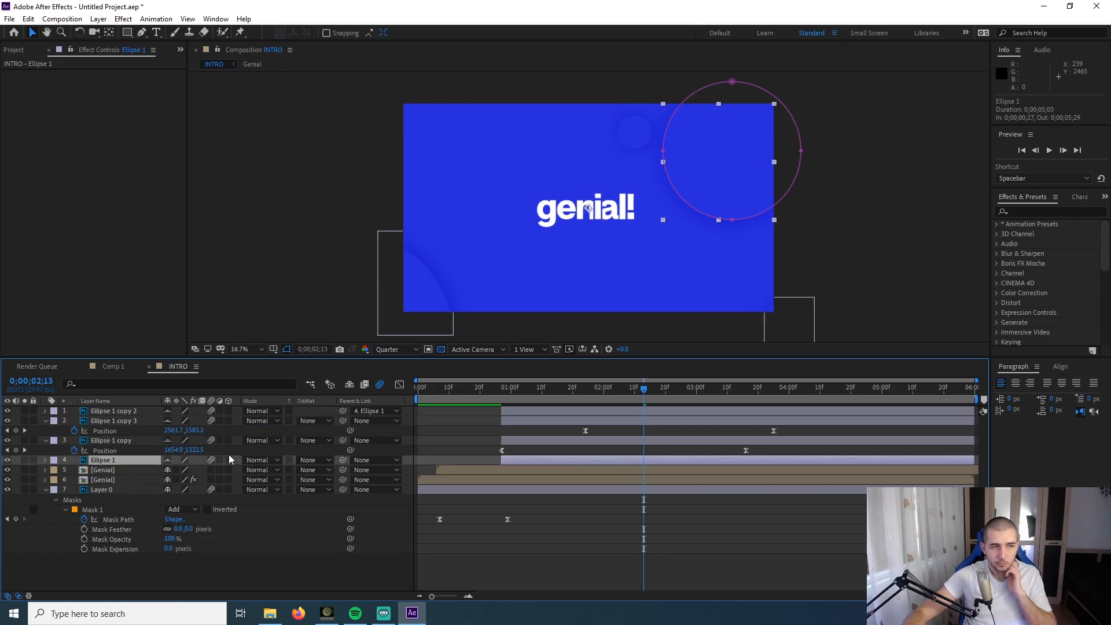
# - Add a Position keyframe to the Ellipse 1 layer at its in-point and move that keyframe to 0;00;03;08
pyautogui.click(107, 411)
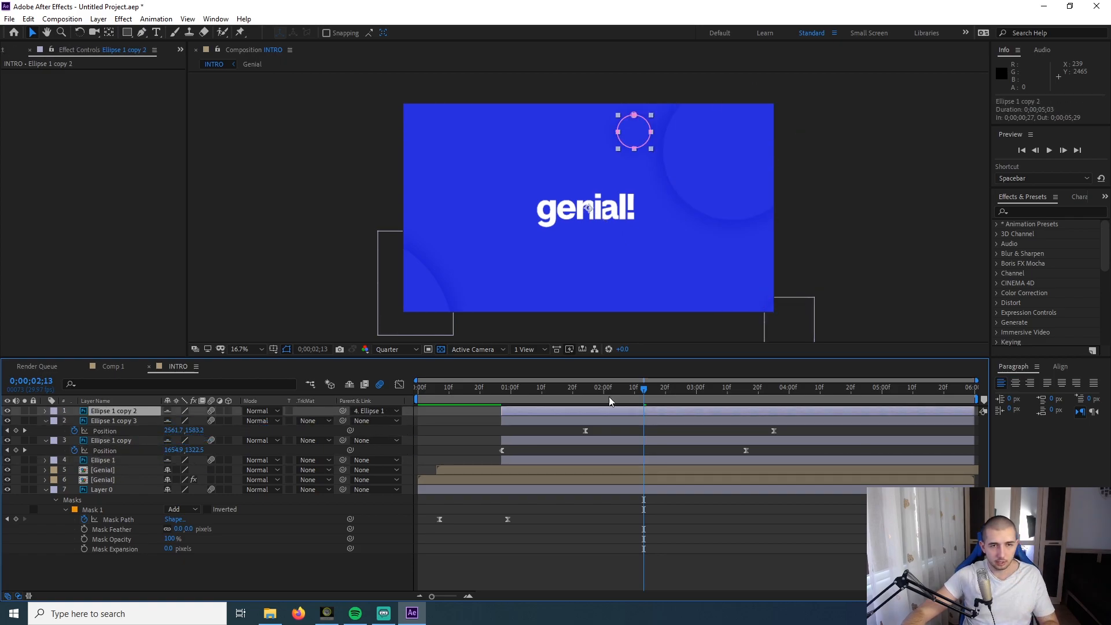
pyautogui.press('Home')
pyautogui.press('i')
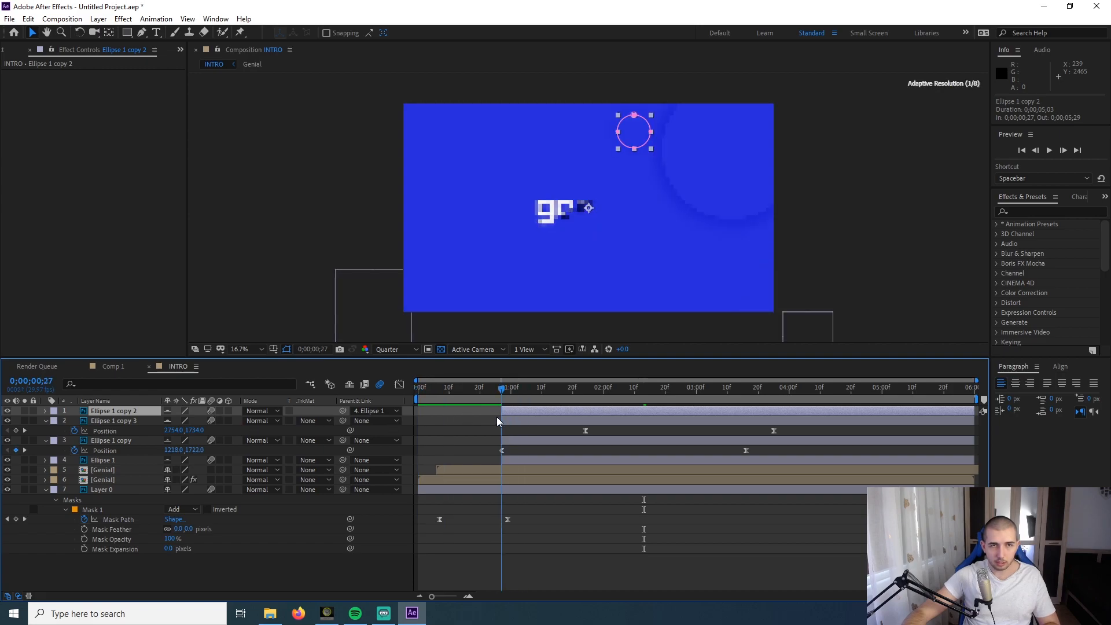
pyautogui.click(522, 421)
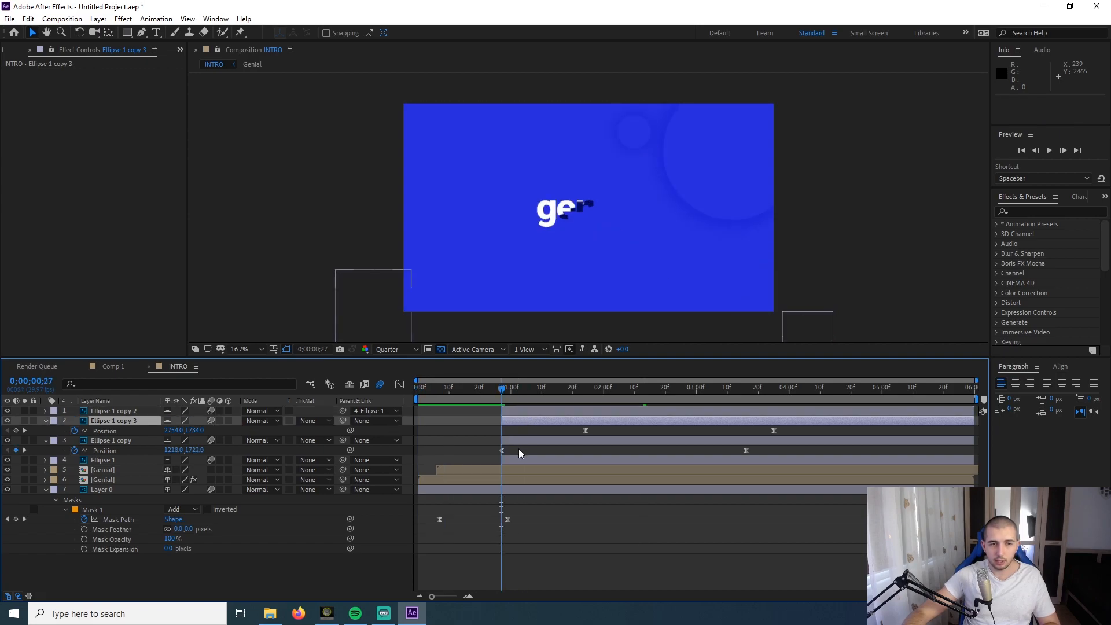
pyautogui.click(523, 443)
pyautogui.click(529, 459)
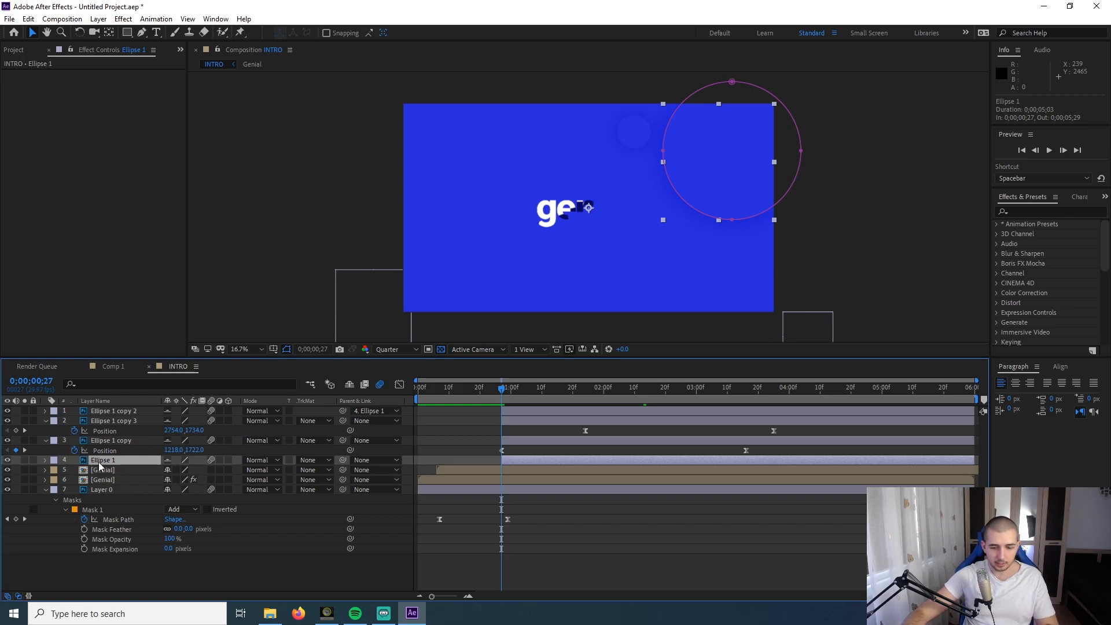
pyautogui.press('p')
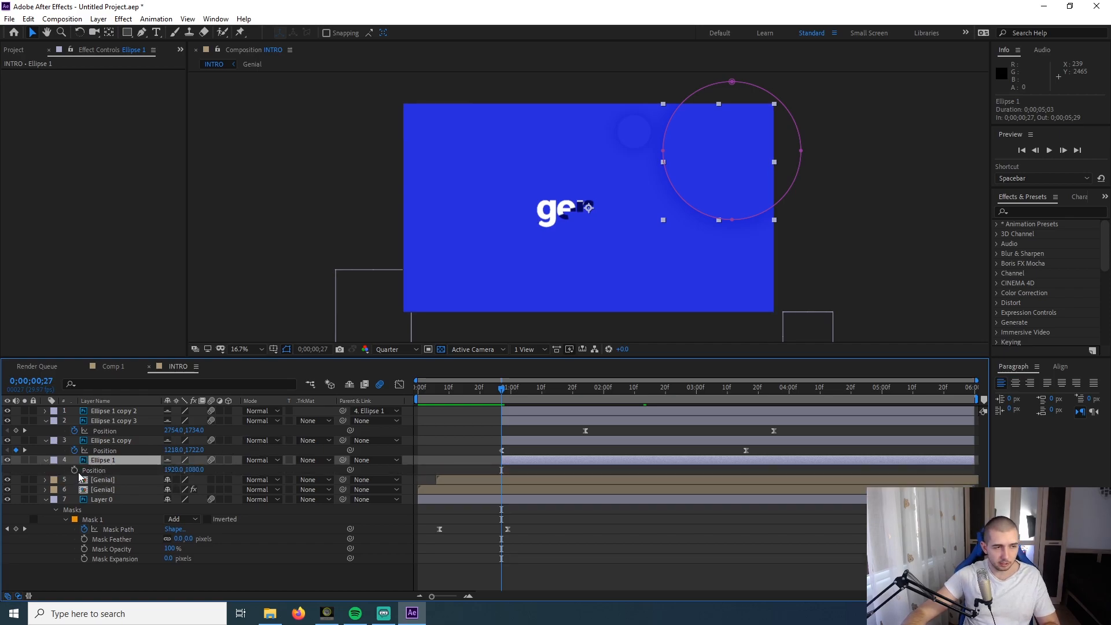
pyautogui.click(75, 470)
pyautogui.moveTo(501, 470); pyautogui.dragTo(609, 478)
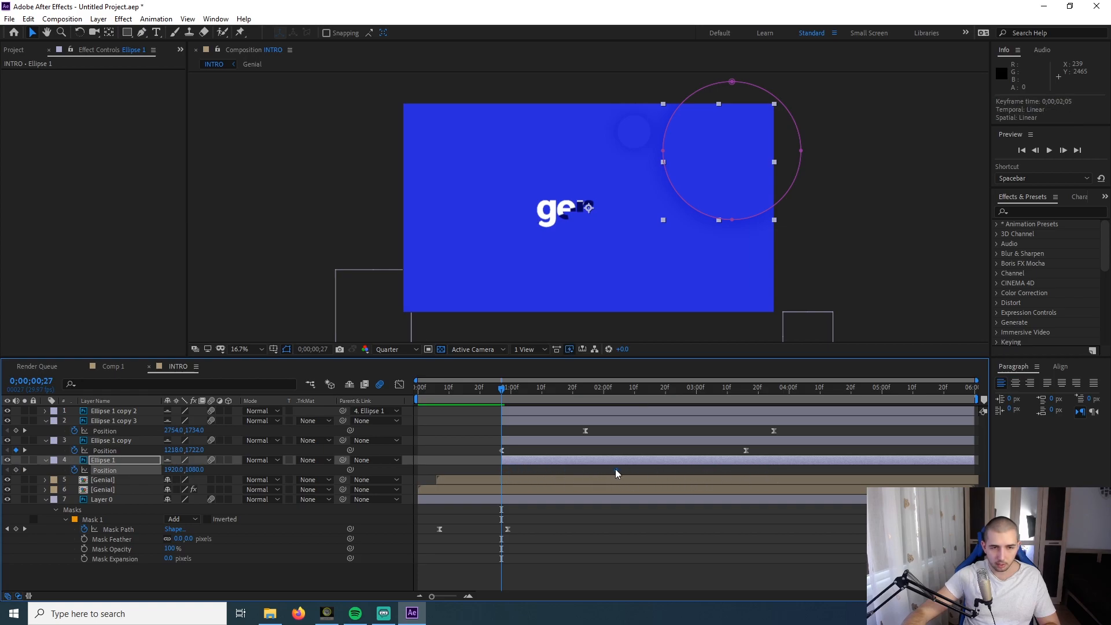
pyautogui.moveTo(807, 473); pyautogui.dragTo(805, 473)
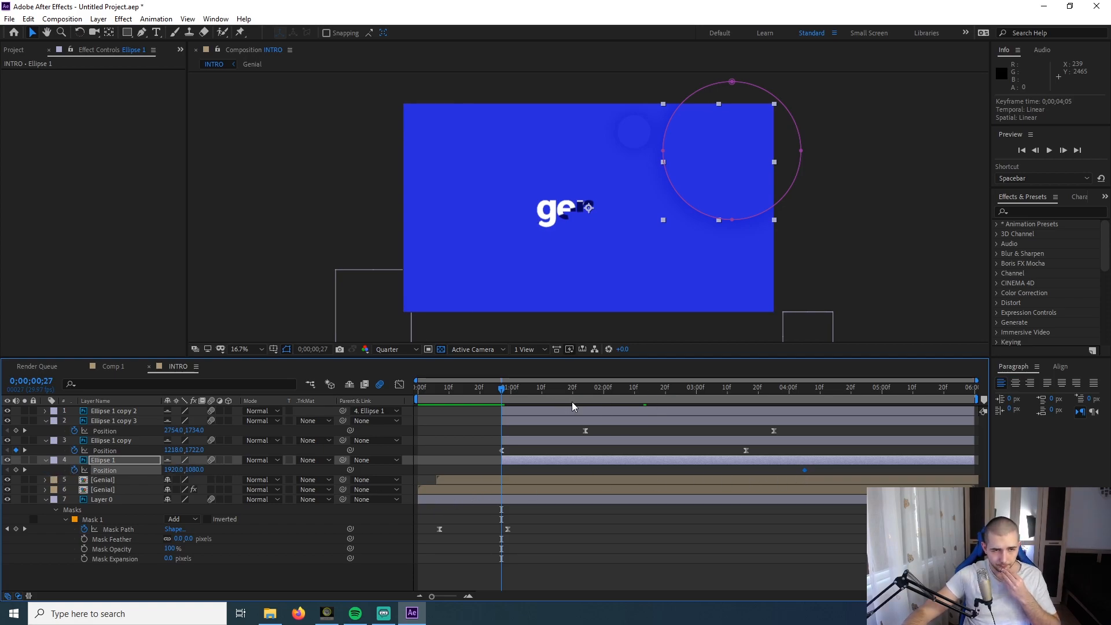
pyautogui.moveTo(777, 470); pyautogui.dragTo(722, 472)
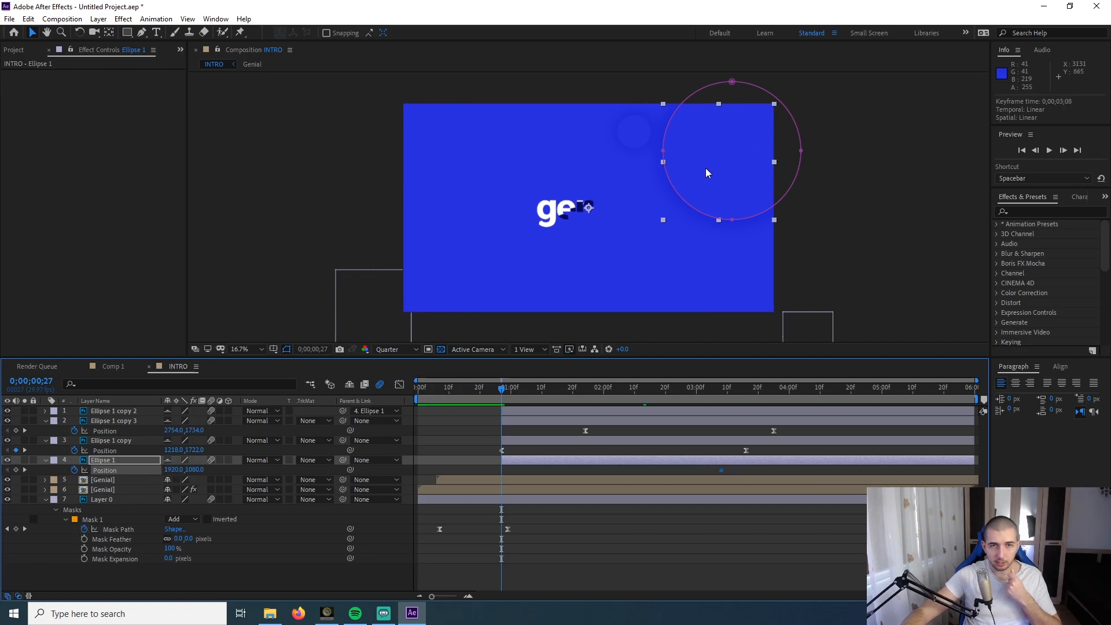
# - At 0;00;00;27, move Ellipse 1 beyond the frame's upper-right corner to 2982, 54 and Easy Ease both its Position keyframes
pyautogui.moveTo(714, 181); pyautogui.dragTo(830, 74)
pyautogui.moveTo(478, 468); pyautogui.dragTo(756, 470)
pyautogui.press('F9')
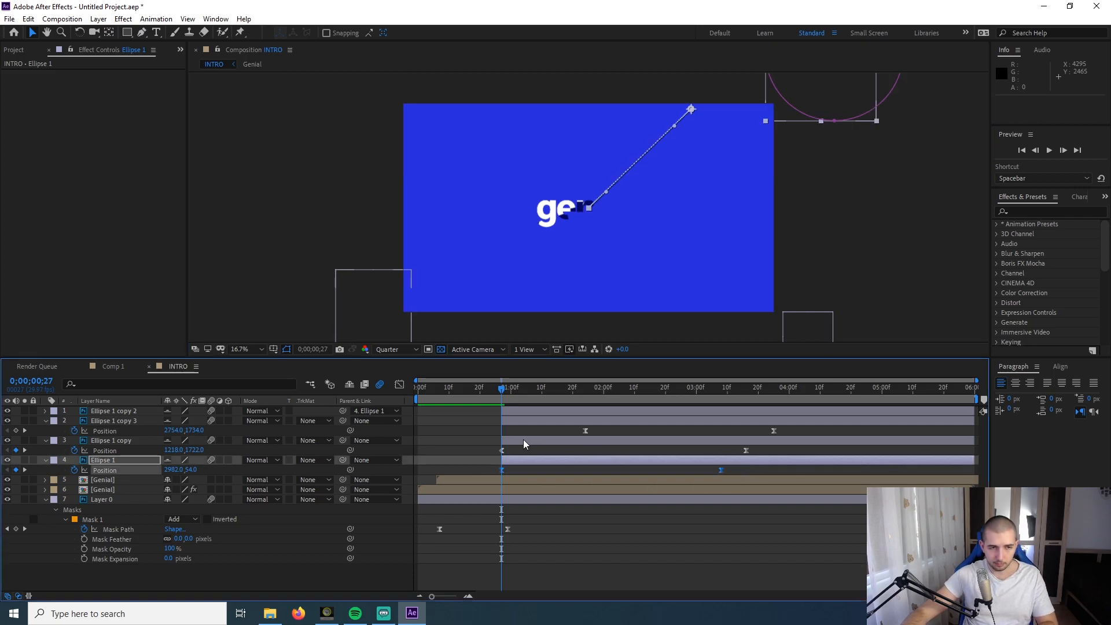
pyautogui.click(495, 396)
pyautogui.press('space')
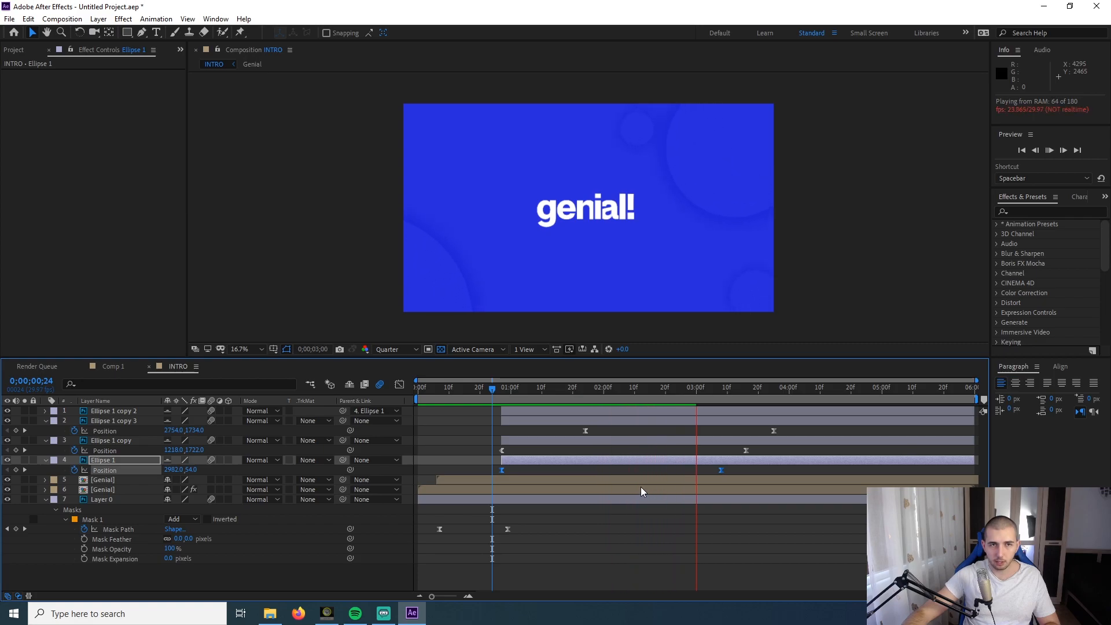
# - Move Ellipse 1's end Position keyframe to about 0;00;04;12 and replay the intro
pyautogui.click(730, 470)
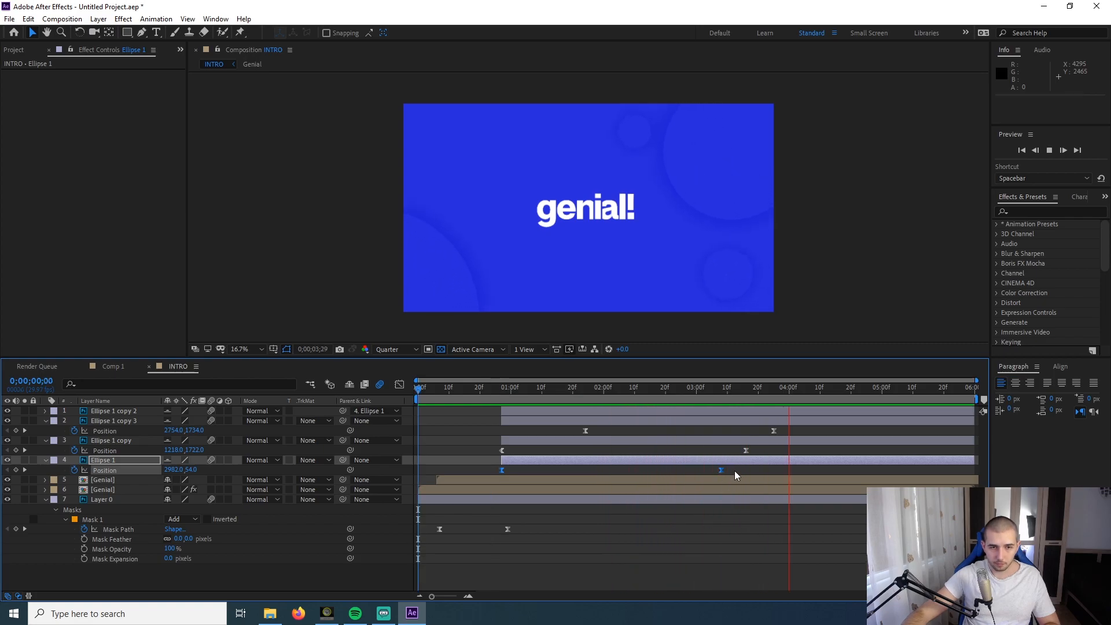
pyautogui.moveTo(720, 469); pyautogui.dragTo(827, 470)
pyautogui.press('space')
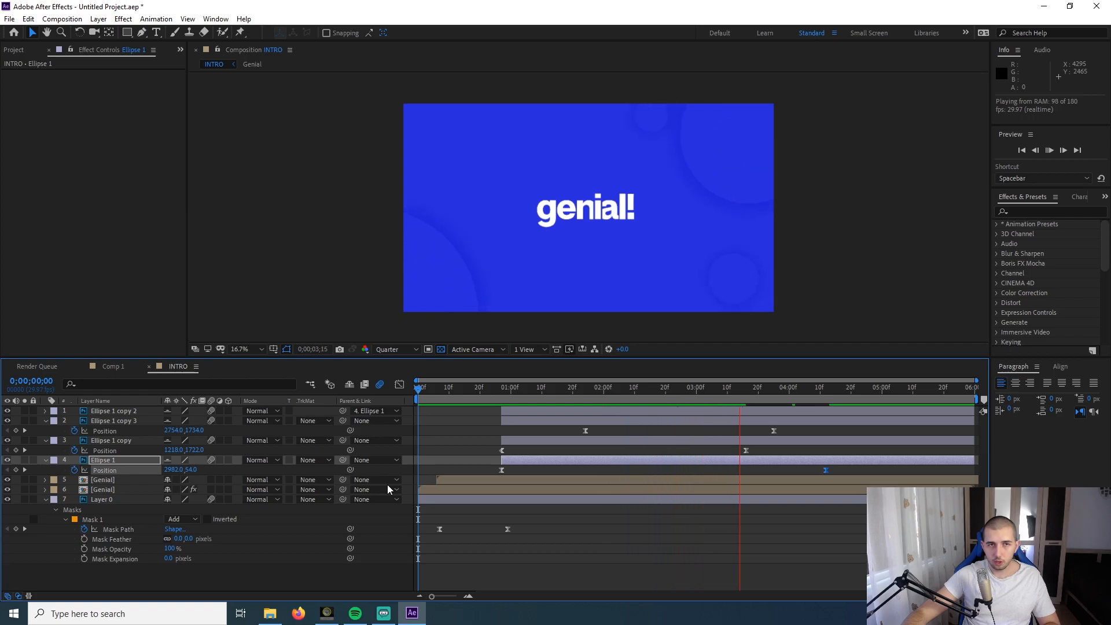
pyautogui.press('space')
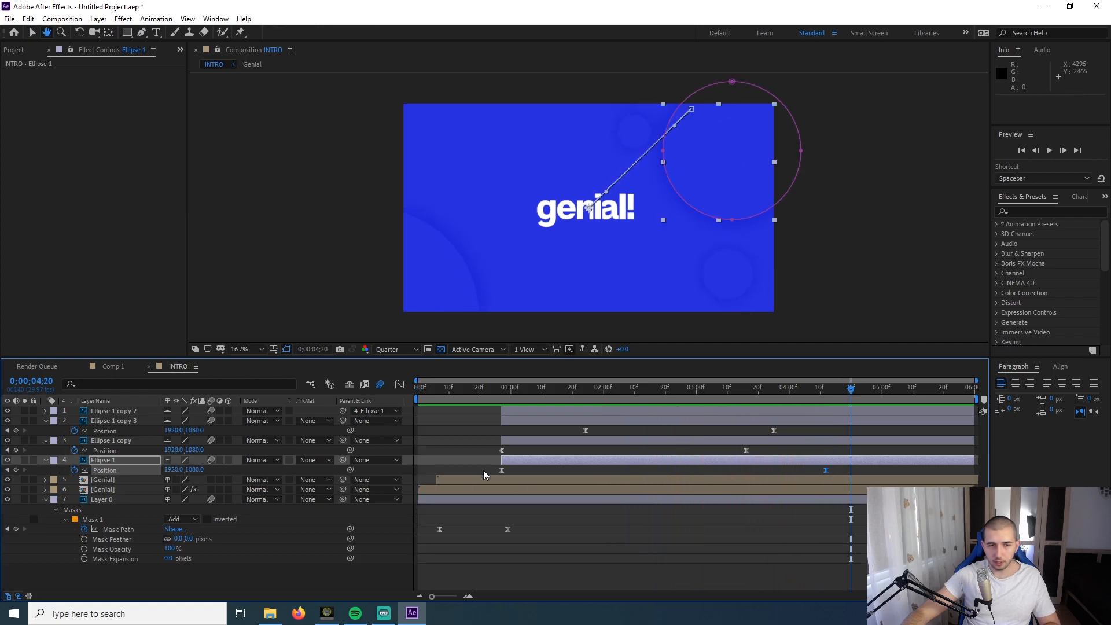
# - Move Ellipse 1's start Position keyframe to 0;00;01;25 and replay the intro
pyautogui.moveTo(502, 471); pyautogui.dragTo(589, 470)
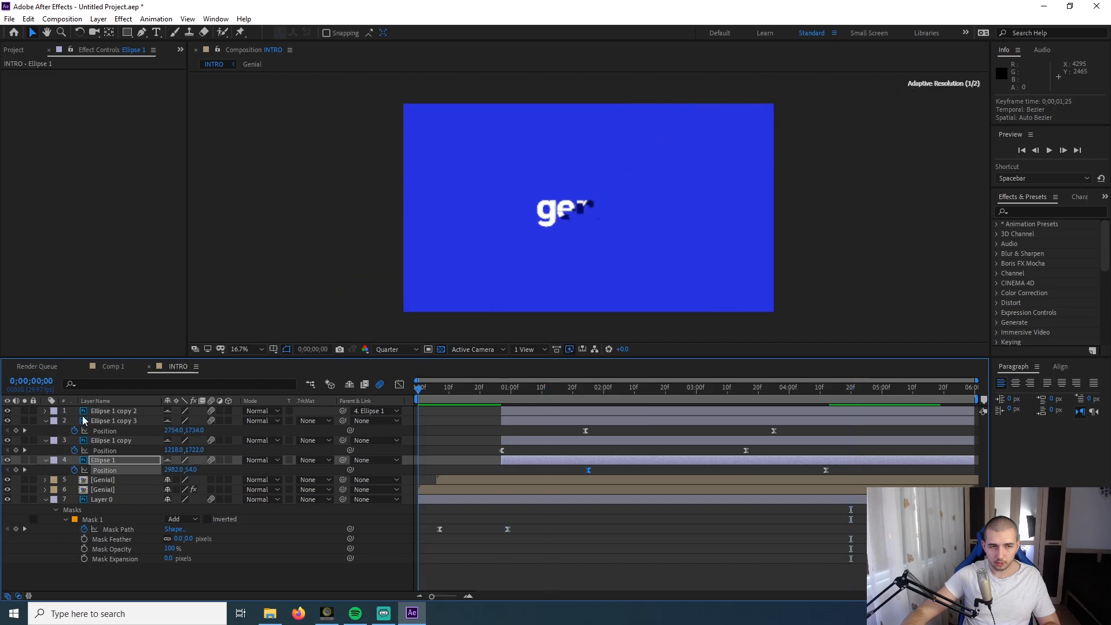
pyautogui.press('space')
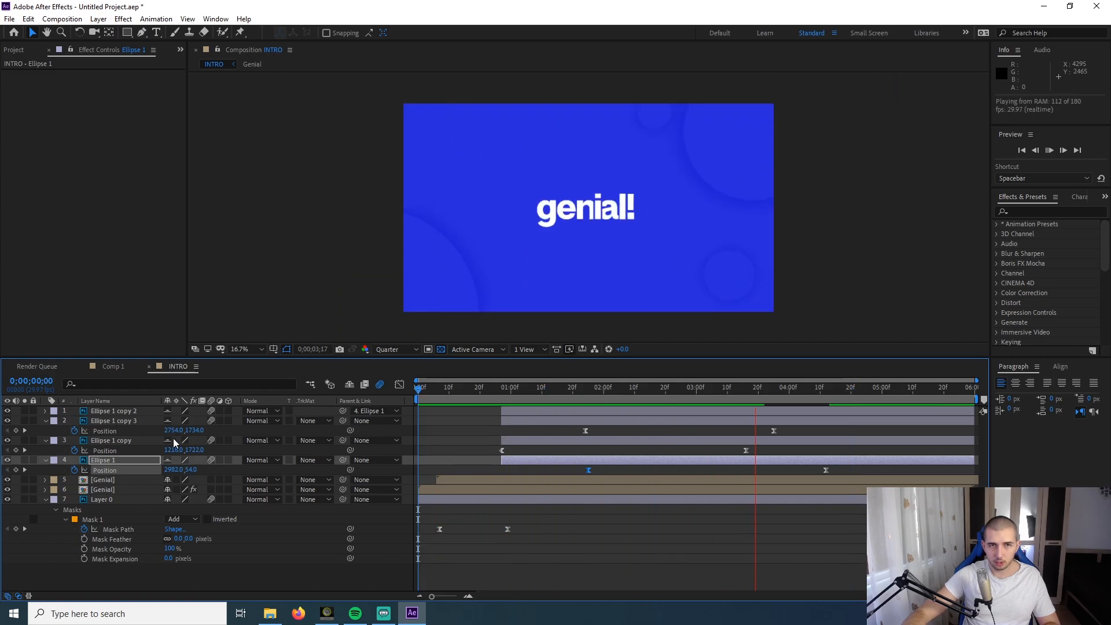
pyautogui.press('space')
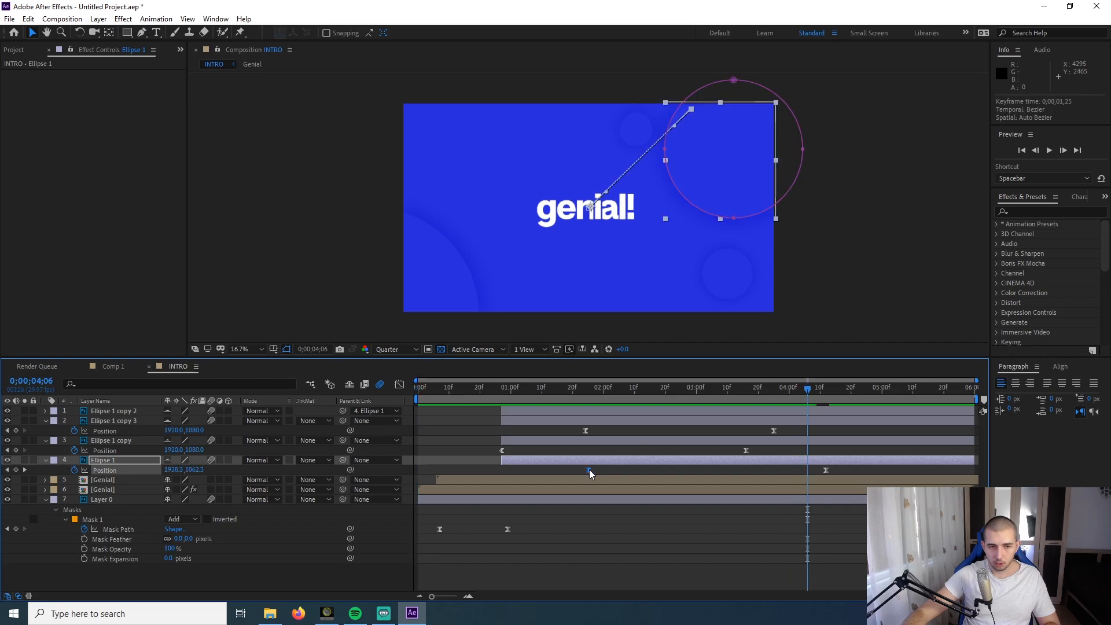
# - Apply Easy Ease In to Ellipse 1's start Position keyframe and replay the intro
pyautogui.rightClick(590, 470)
pyautogui.moveTo(644, 462)
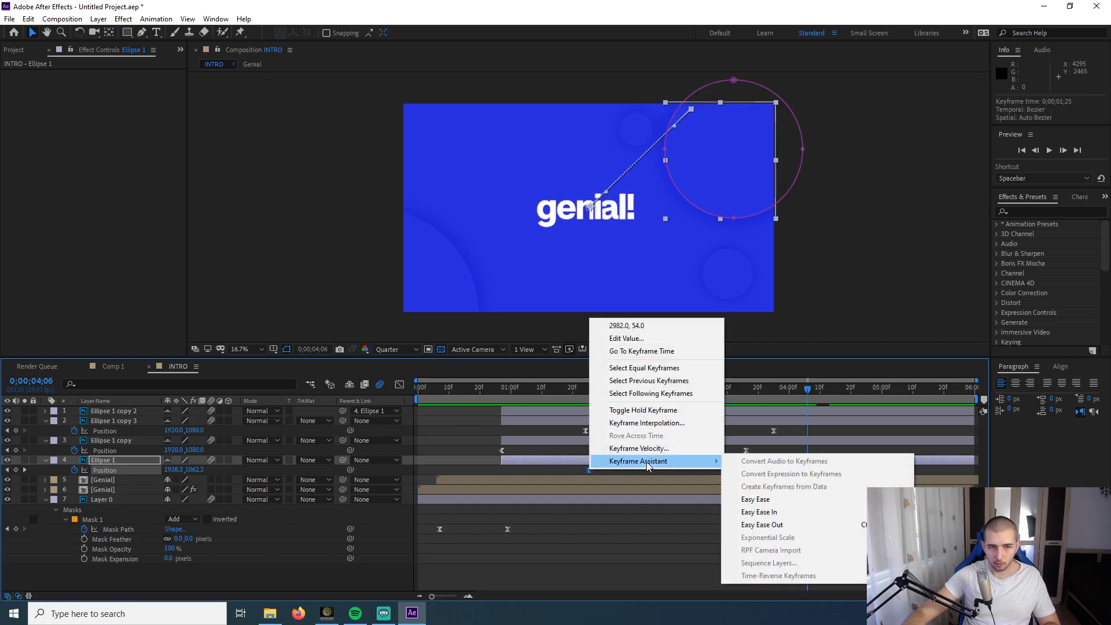
pyautogui.click(760, 513)
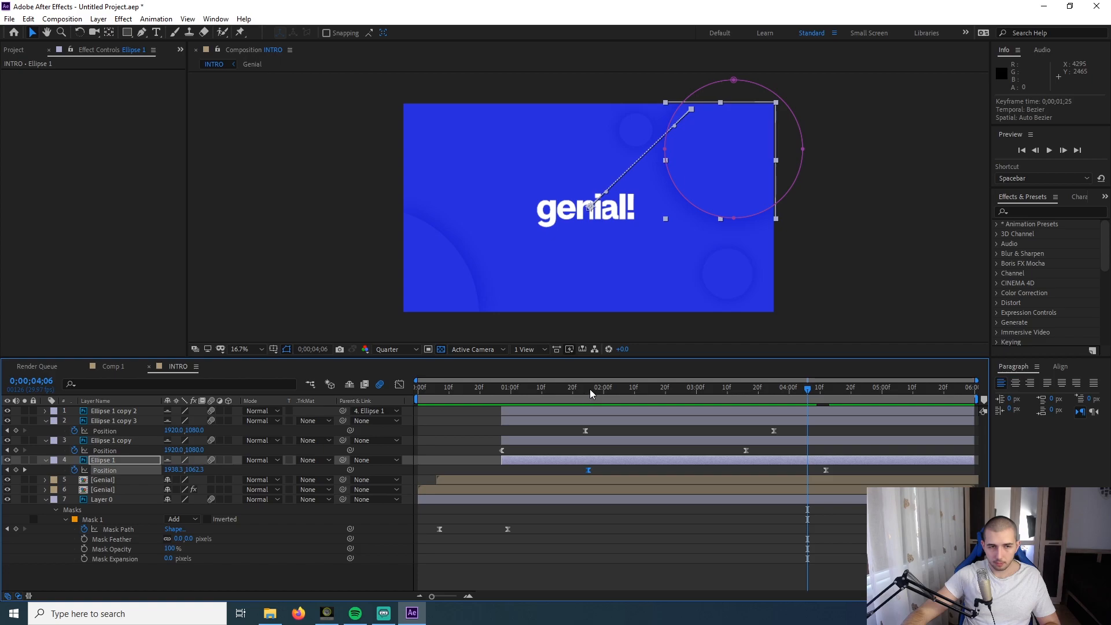
pyautogui.press('space')
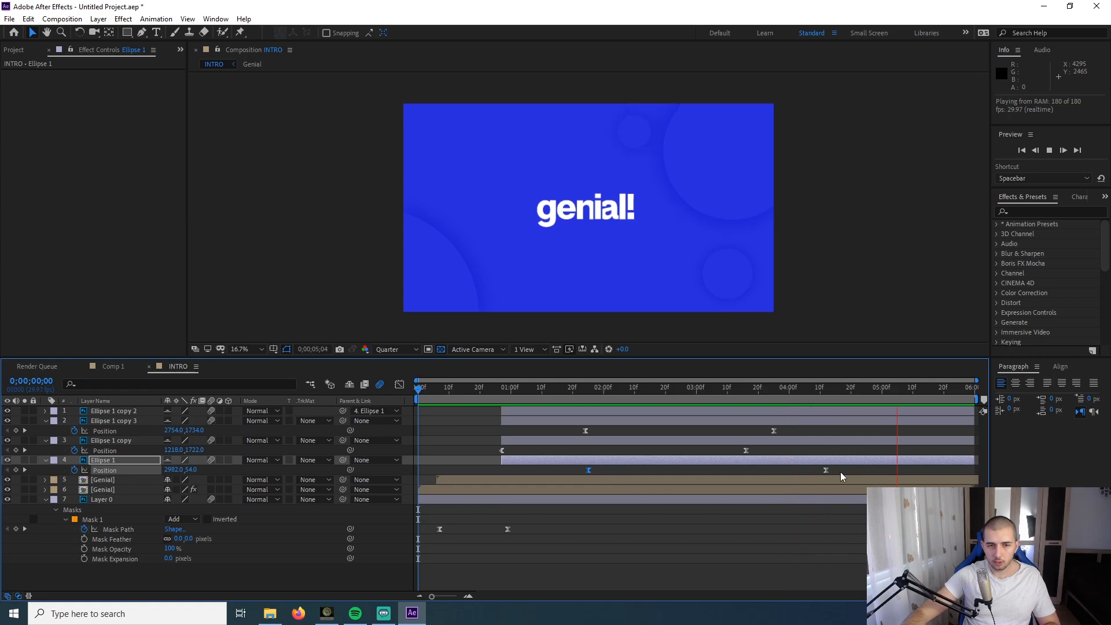
# - Move Ellipse 1's end Position keyframe to about 0;00;04;27 and replay the intro
pyautogui.moveTo(825, 470); pyautogui.dragTo(873, 470)
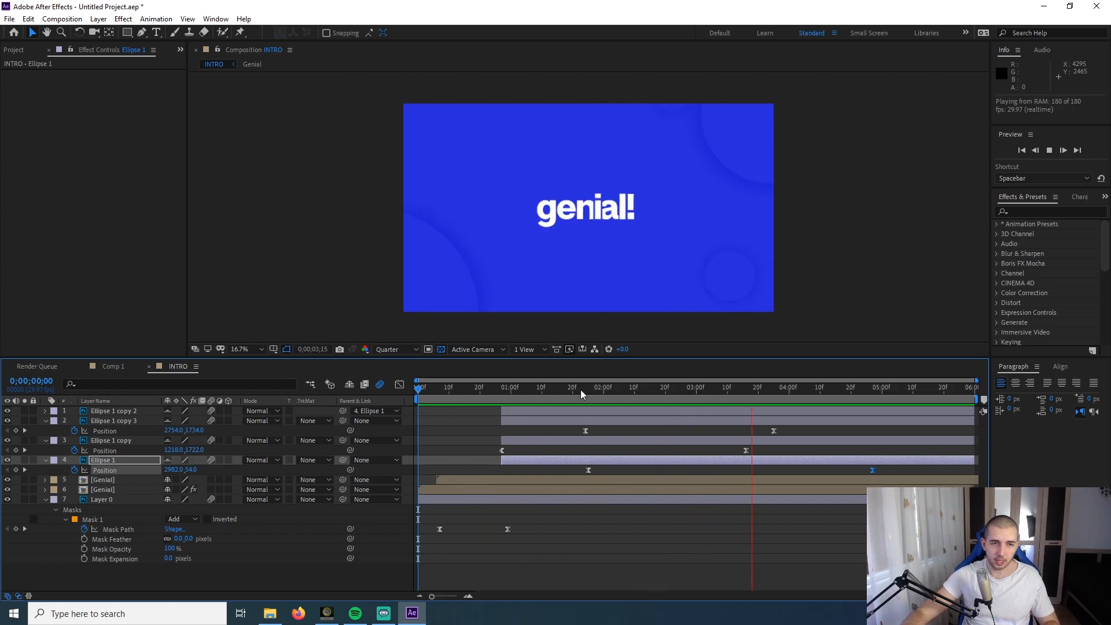
pyautogui.press('space')
pyautogui.press('space')
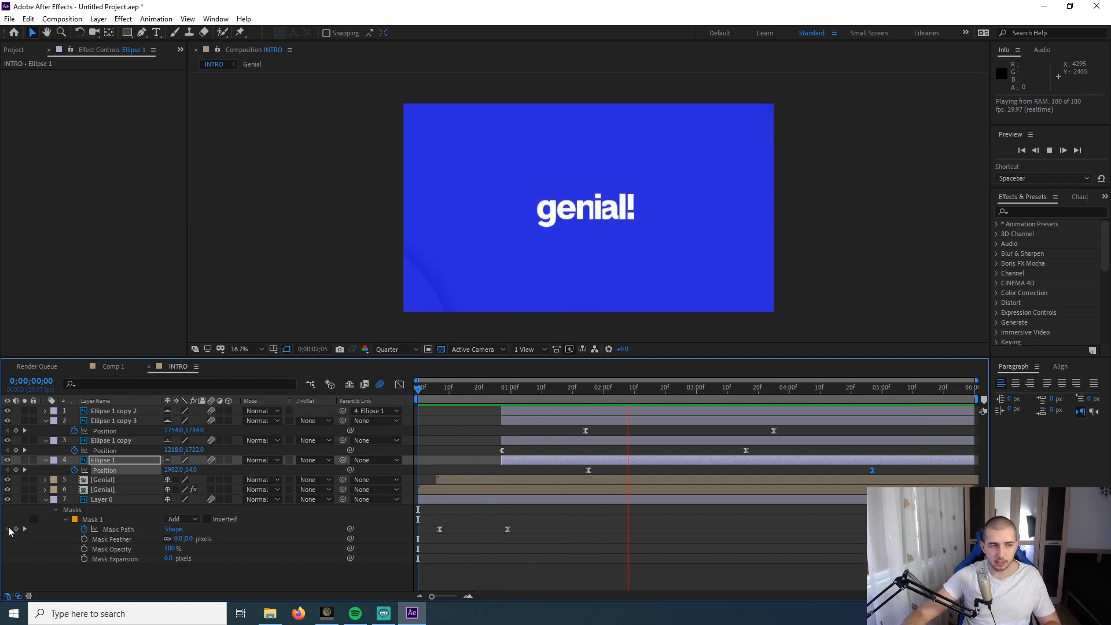
# - Collapse Layer 0's mask properties and stop the replay with the full timeline in view
pyautogui.click(46, 500)
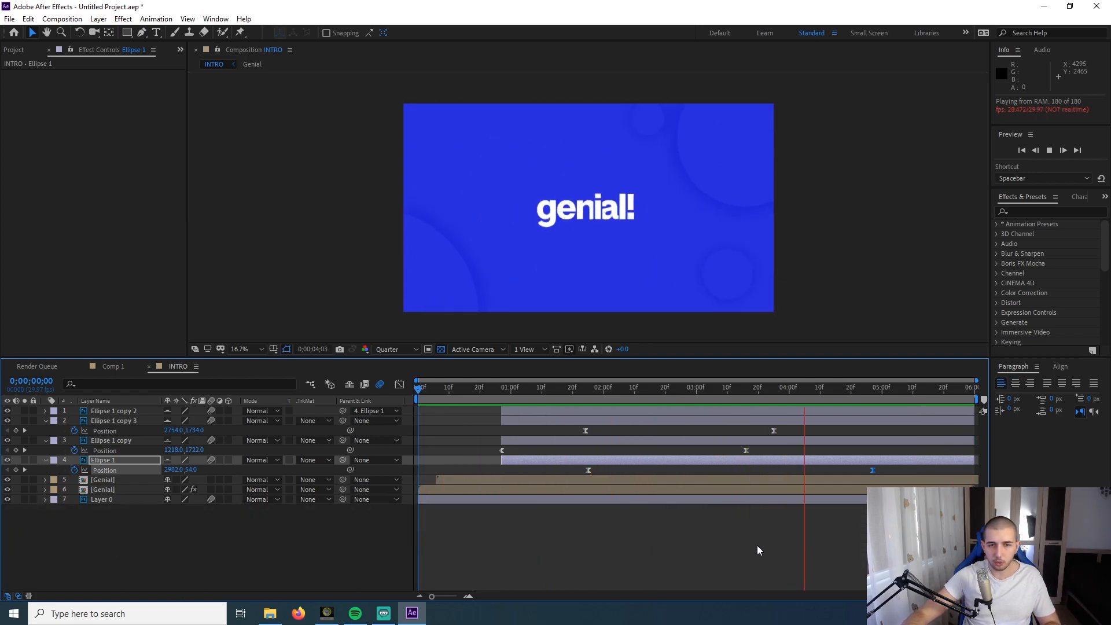
pyautogui.click(460, 598)
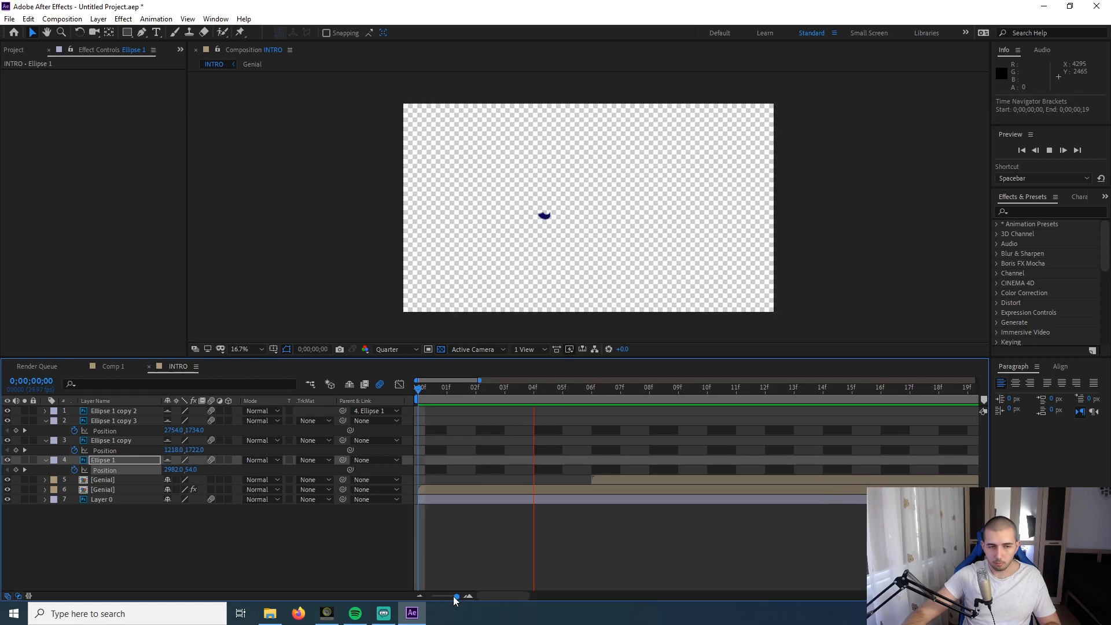
pyautogui.moveTo(454, 598); pyautogui.dragTo(420, 593)
pyautogui.press('space')
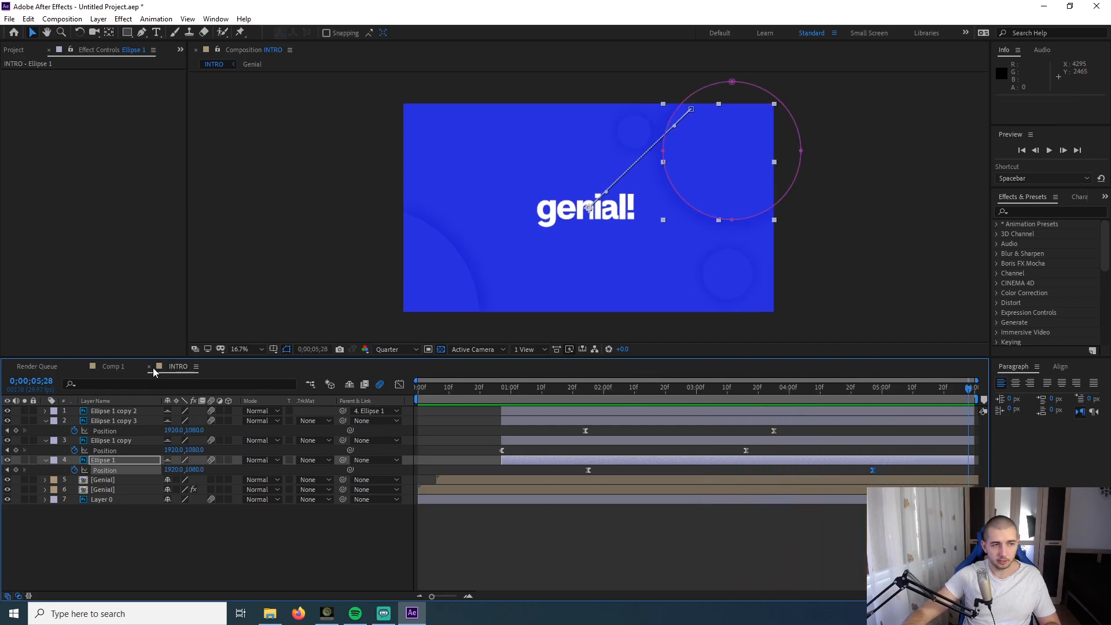
# - Close the INTRO timeline, add the INTRO composition as a layer in Comp 1, and preview it from the start
pyautogui.click(14, 51)
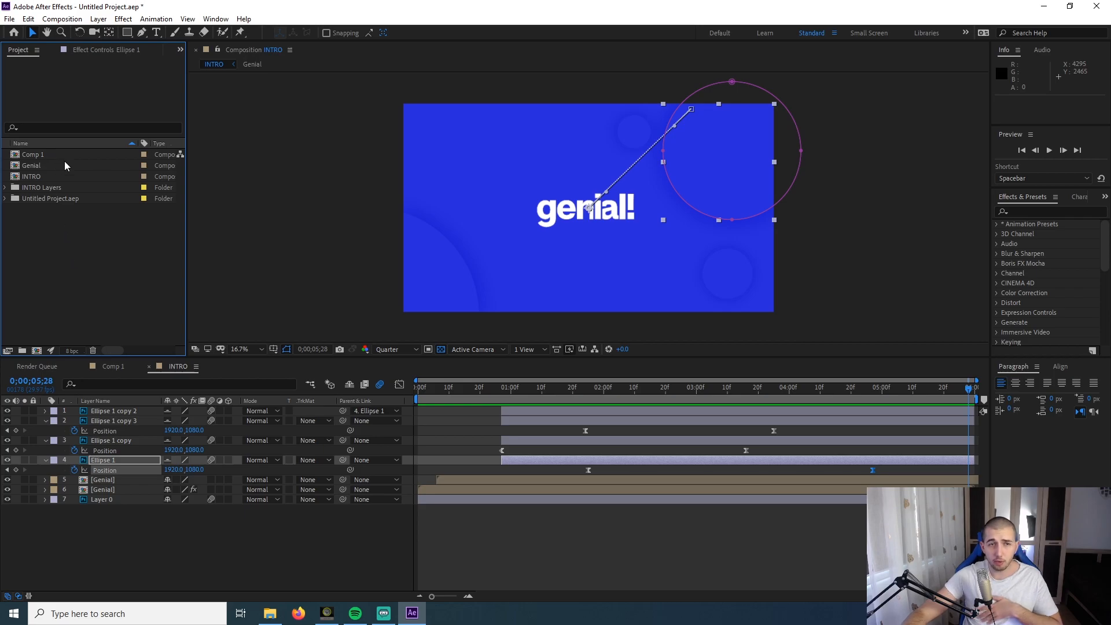
pyautogui.doubleClick(38, 155)
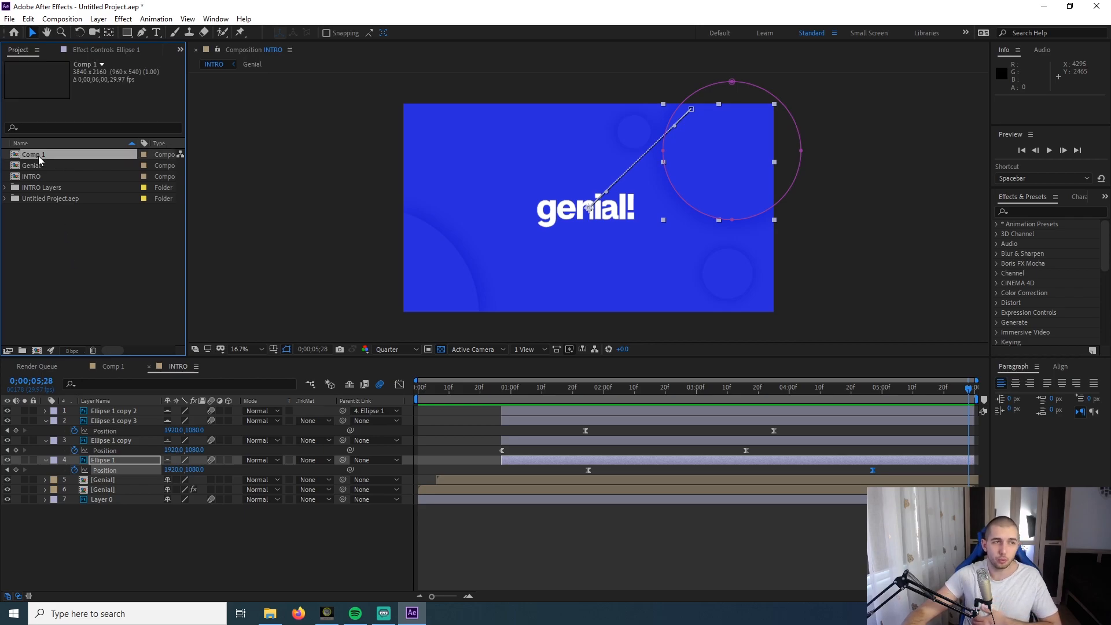
pyautogui.click(174, 366)
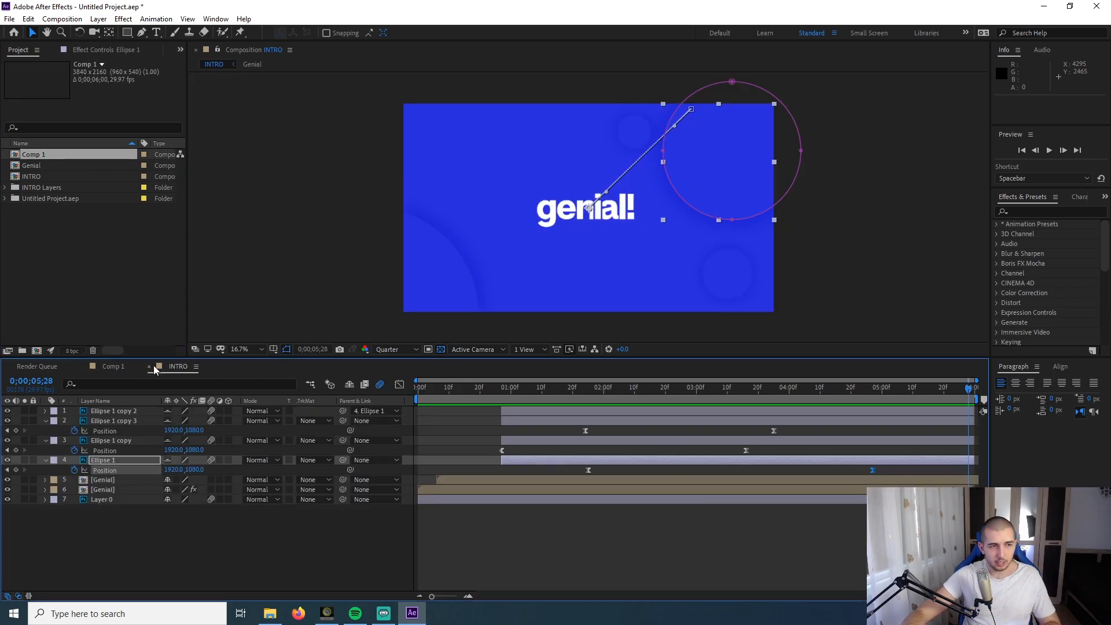
pyautogui.click(150, 367)
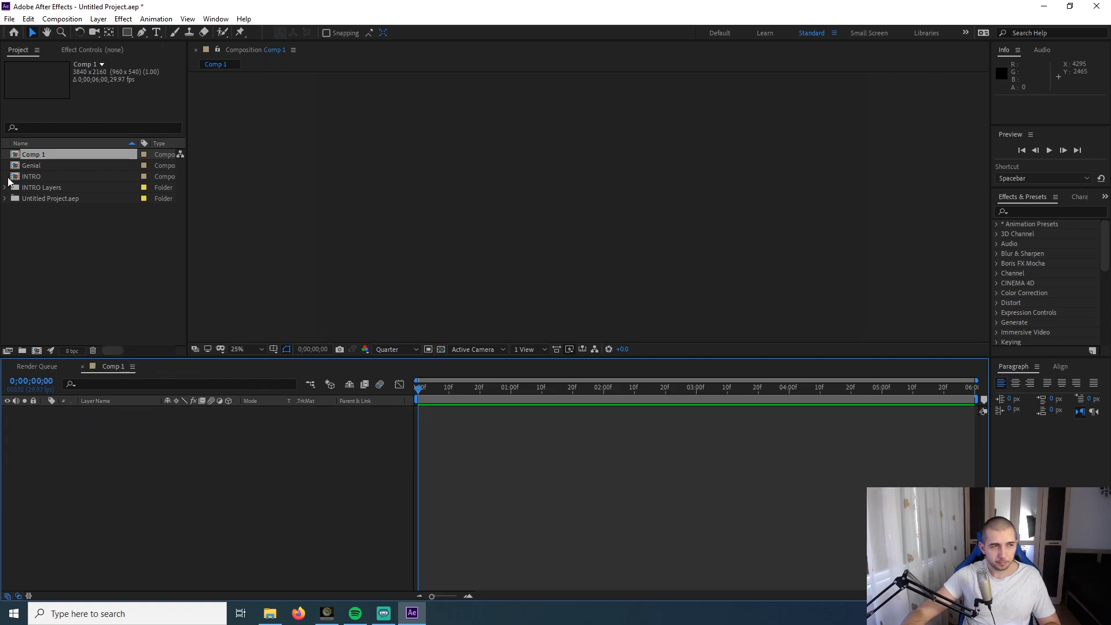
pyautogui.moveTo(38, 176); pyautogui.dragTo(51, 505)
pyautogui.moveTo(450, 392); pyautogui.dragTo(417, 394)
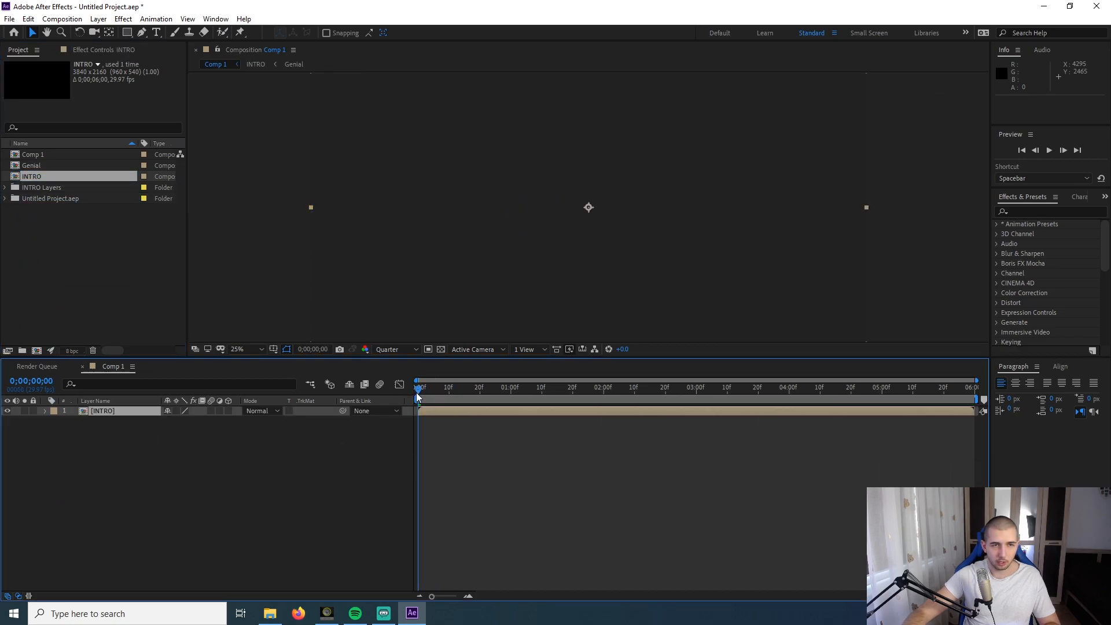
pyautogui.press('space')
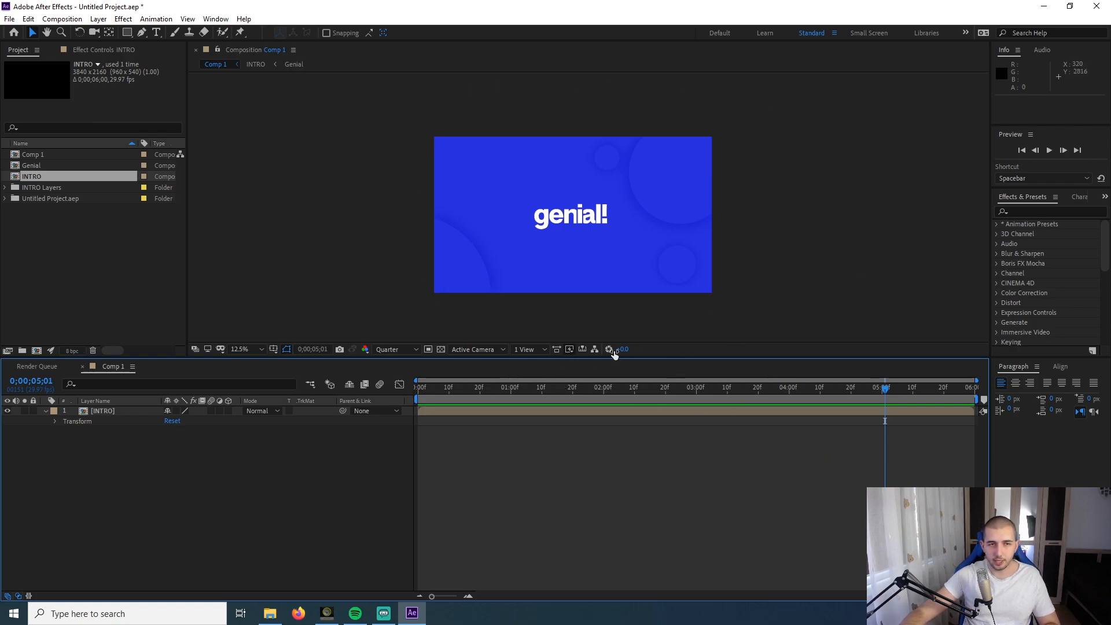
# - At 0;00;05;00, draw a rectangular mask around the whole frame on the INTRO layer, from about -504, -200 to 4328, 2424
pyautogui.moveTo(515, 399); pyautogui.dragTo(881, 396)
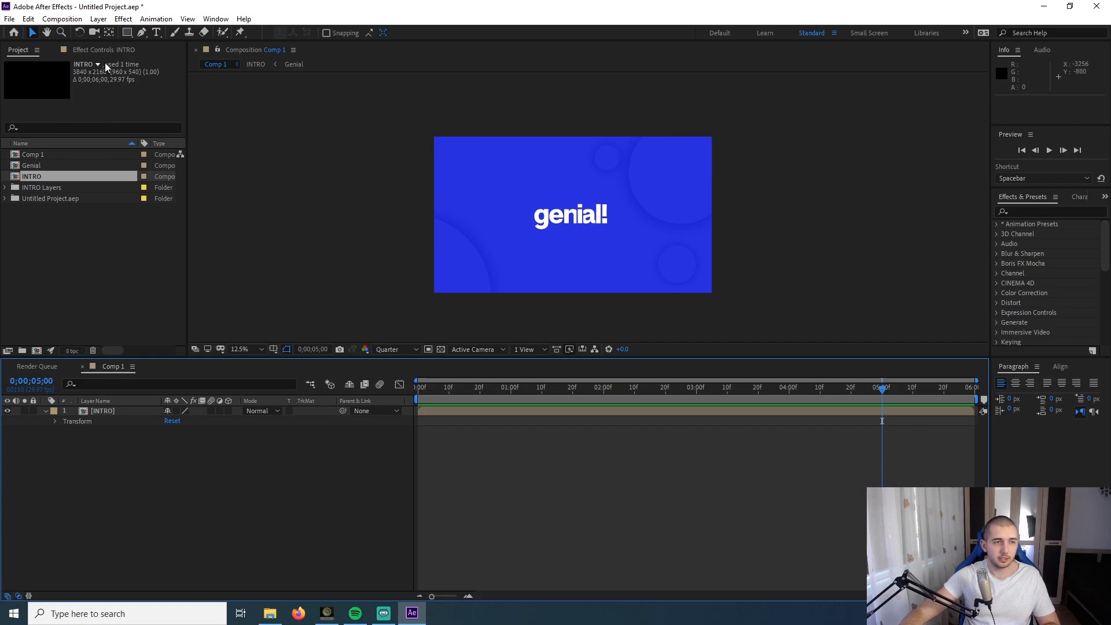
pyautogui.click(98, 411)
pyautogui.click(128, 33)
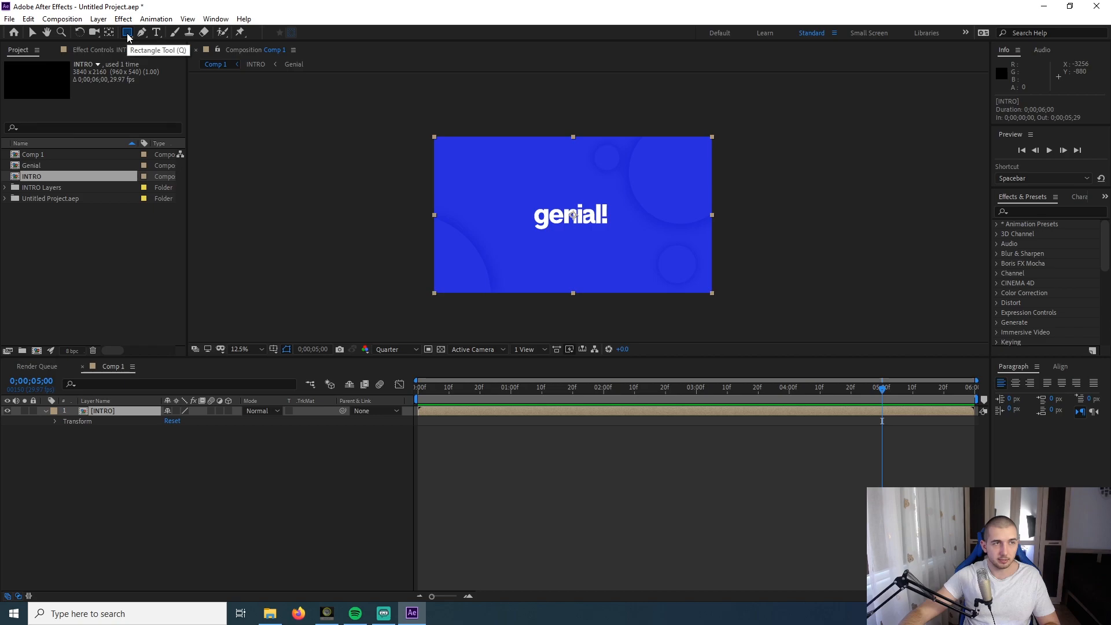
pyautogui.moveTo(397, 122); pyautogui.dragTo(747, 312)
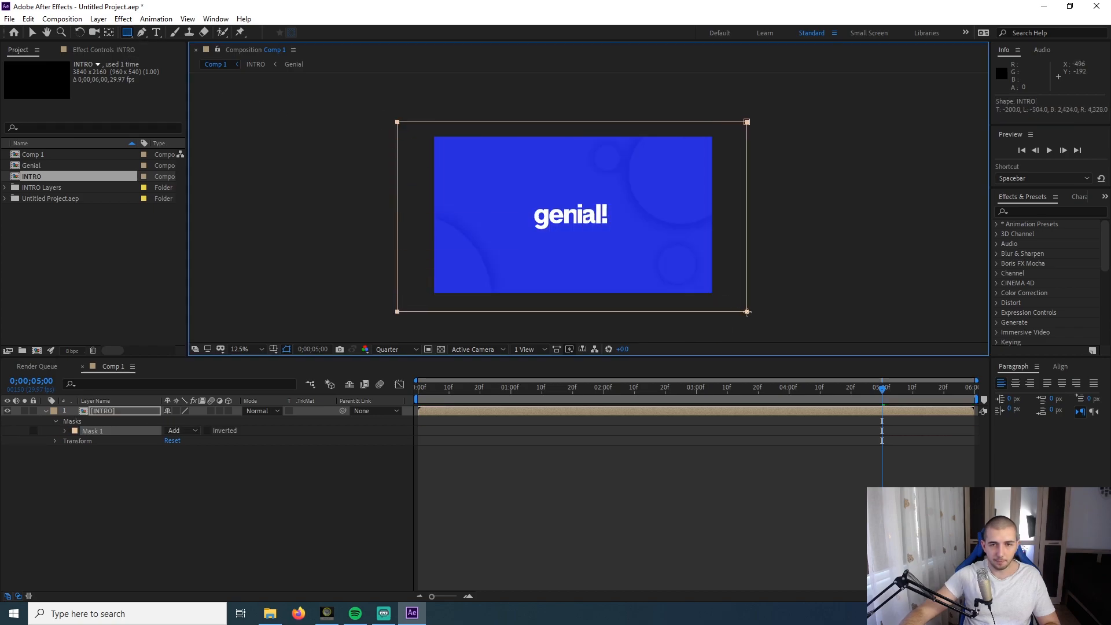
# - Slant the mask by pulling its upper-right and lower-left corners outward, and keyframe its Mask Path at 0;00;05;00
pyautogui.click(65, 431)
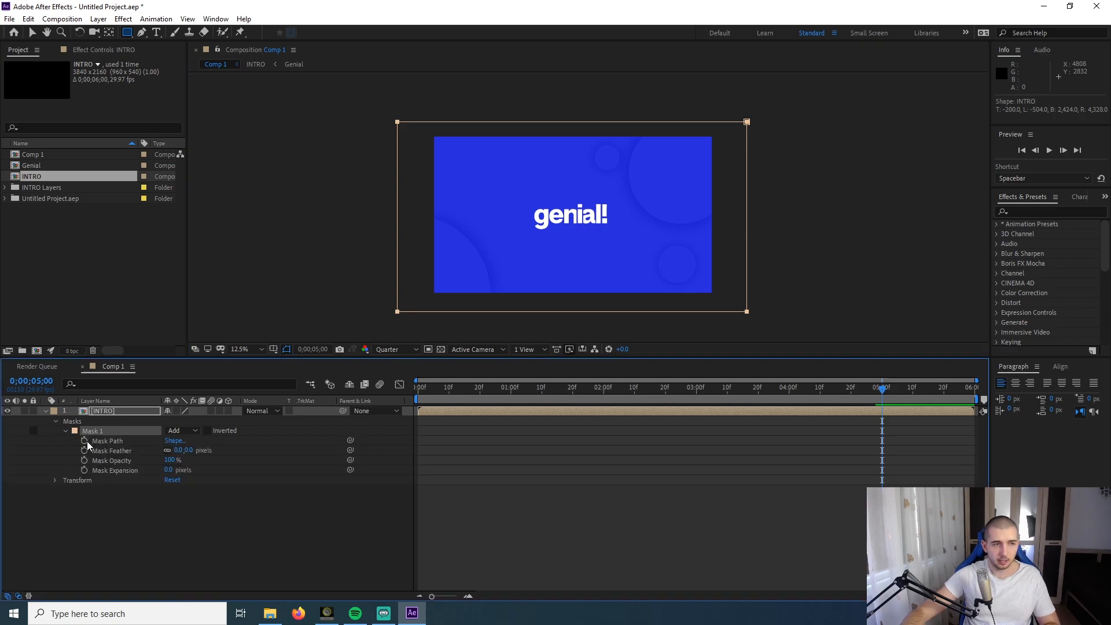
pyautogui.click(130, 461)
pyautogui.click(33, 32)
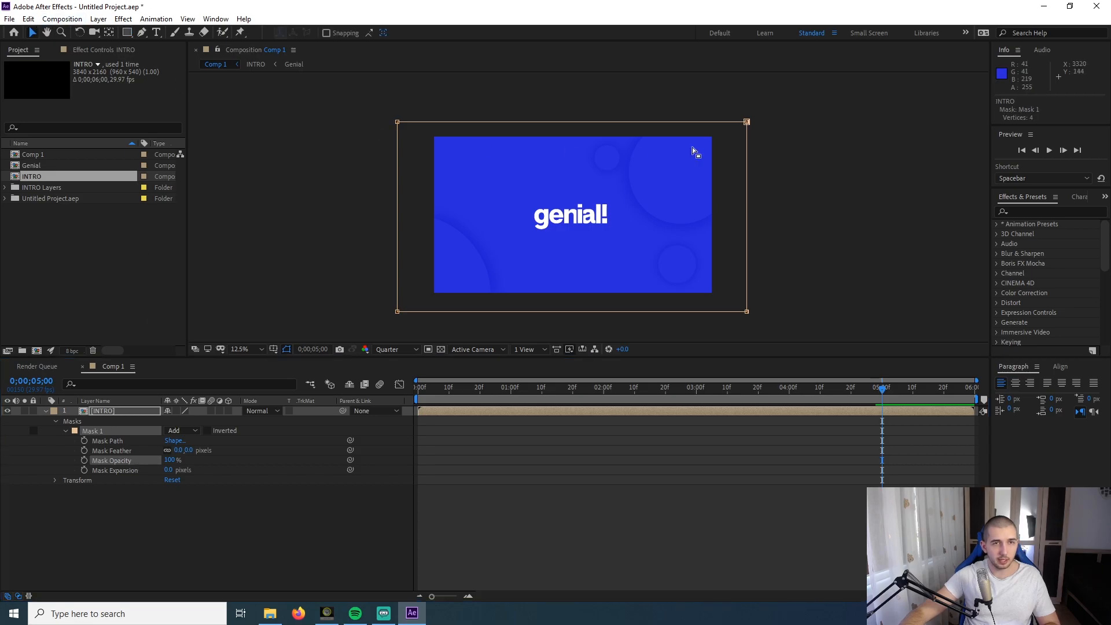
pyautogui.moveTo(748, 122); pyautogui.dragTo(832, 122)
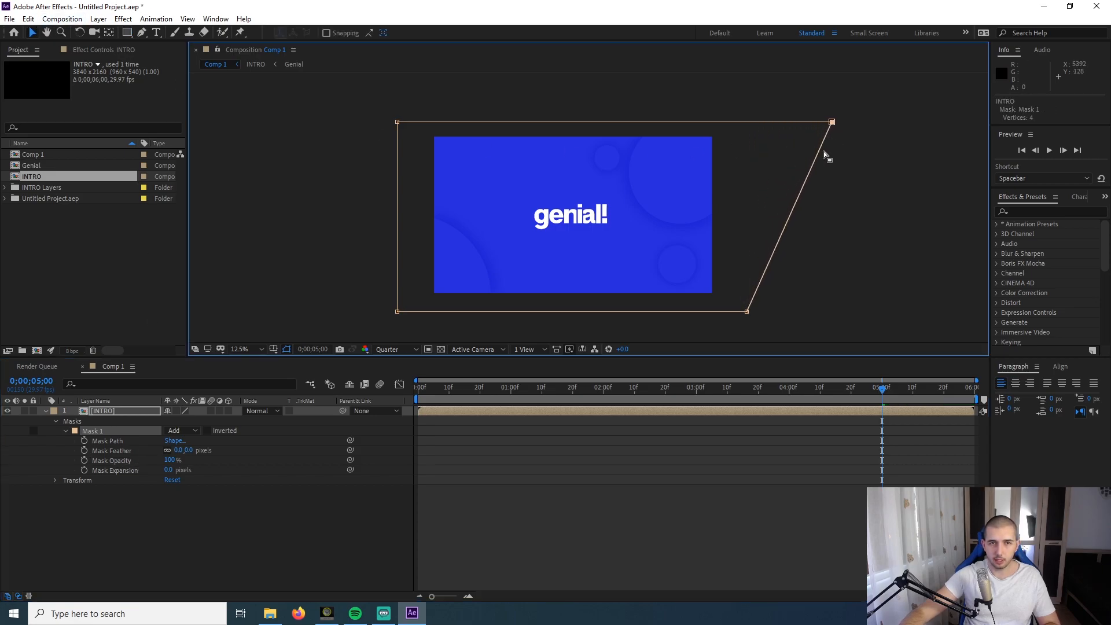
pyautogui.click(85, 442)
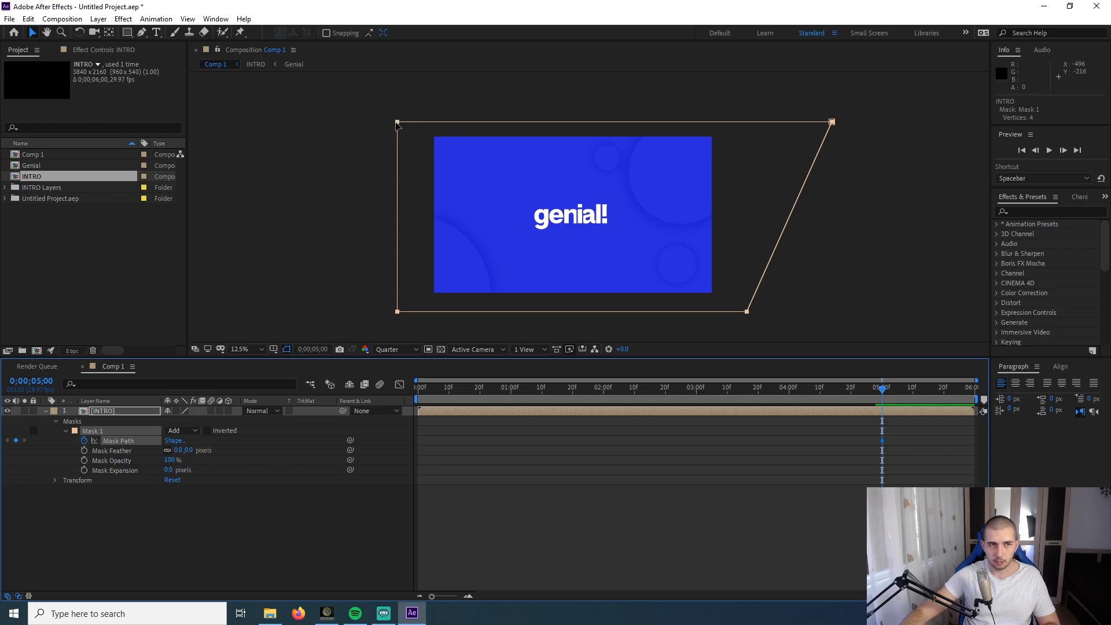
pyautogui.click(397, 313)
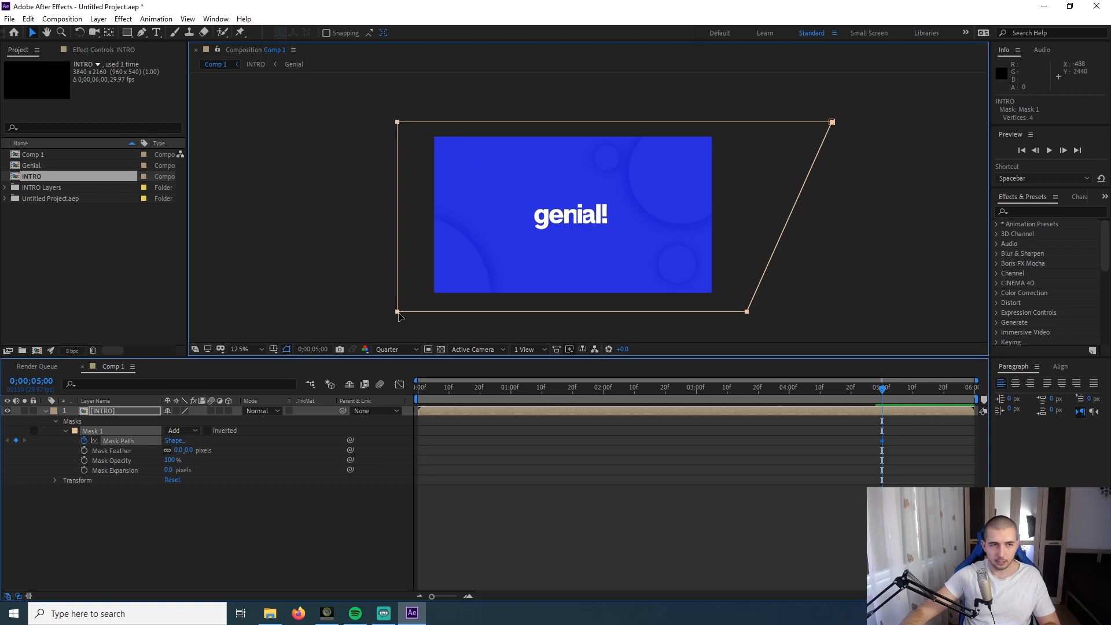
pyautogui.click(107, 462)
pyautogui.moveTo(400, 317); pyautogui.dragTo(297, 317)
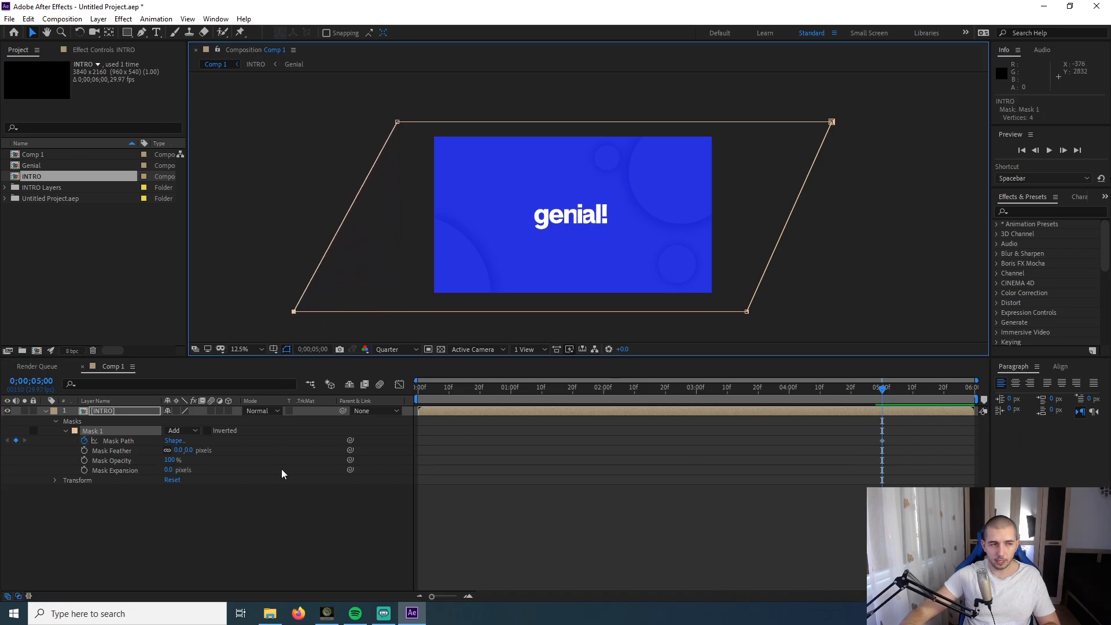
# - At 0;00;05;13, shift the slanted mask completely past the frame's right edge to wipe the INTRO layer away
pyautogui.moveTo(884, 392); pyautogui.dragTo(917, 400)
pyautogui.moveTo(917, 397)
pyautogui.mouseDown()
pyautogui.moveTo(880, 399)
pyautogui.moveTo(913, 398)
pyautogui.mouseUp()
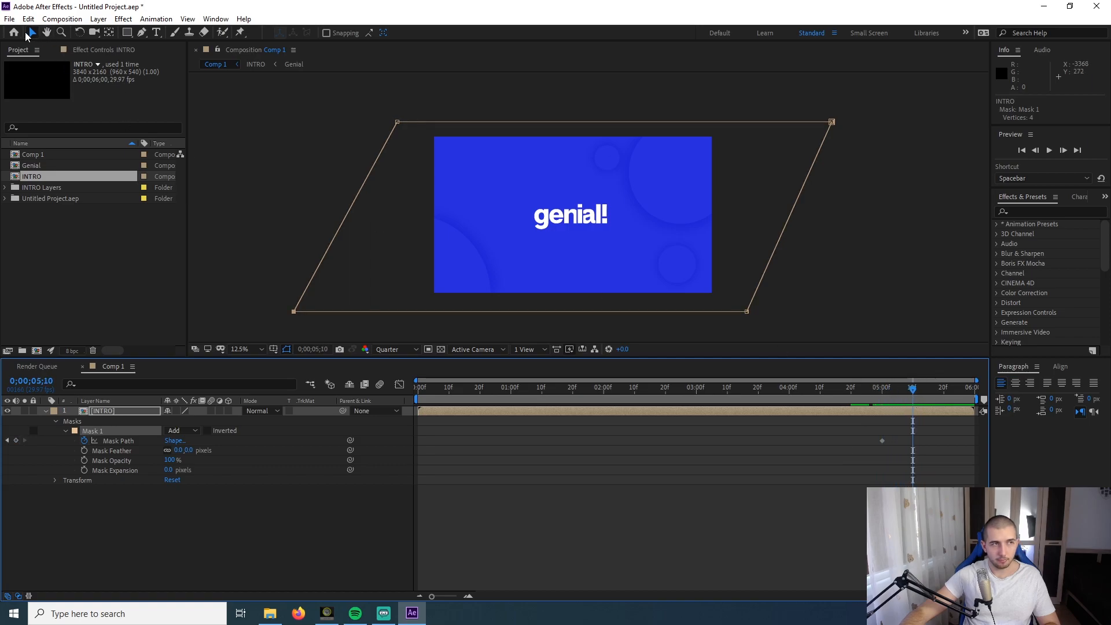
pyautogui.moveTo(890, 391); pyautogui.dragTo(882, 393)
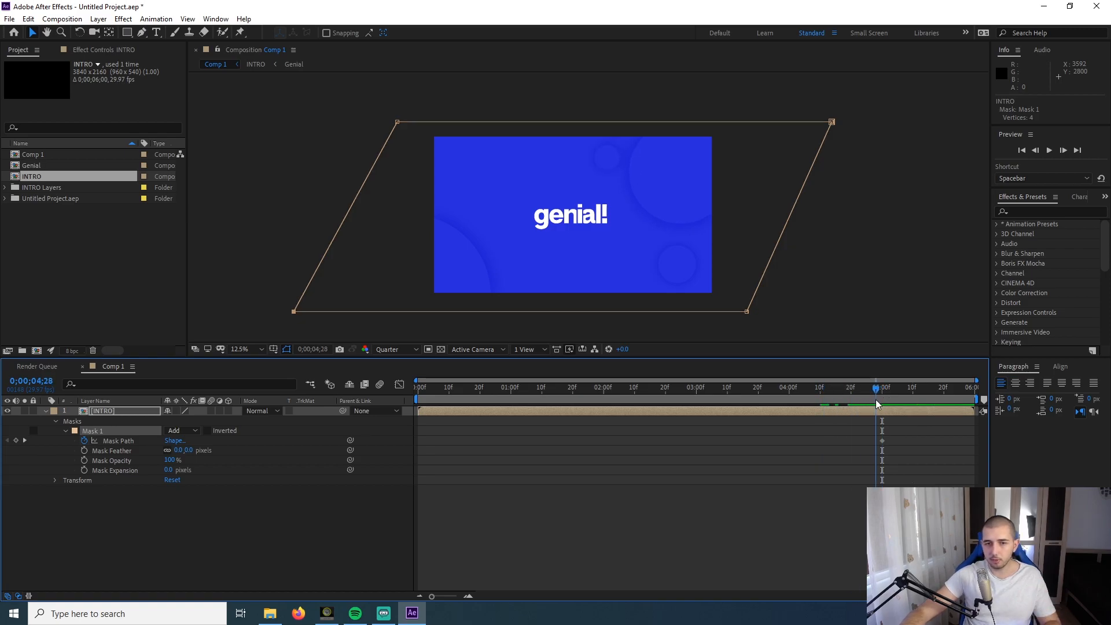
pyautogui.moveTo(887, 398); pyautogui.dragTo(920, 394)
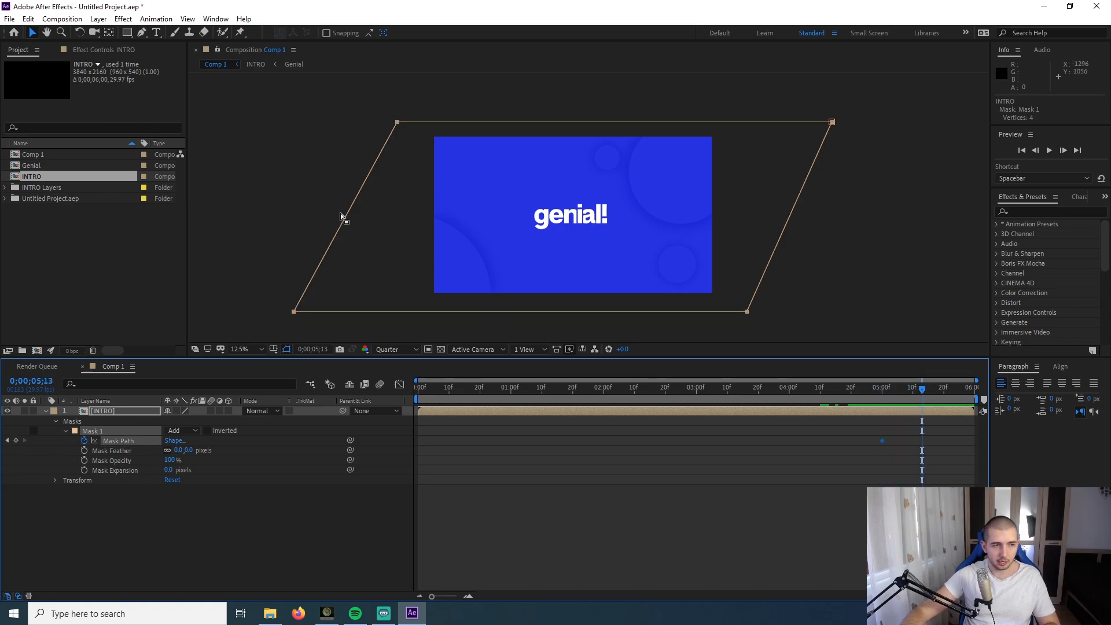
pyautogui.moveTo(347, 219); pyautogui.dragTo(794, 226)
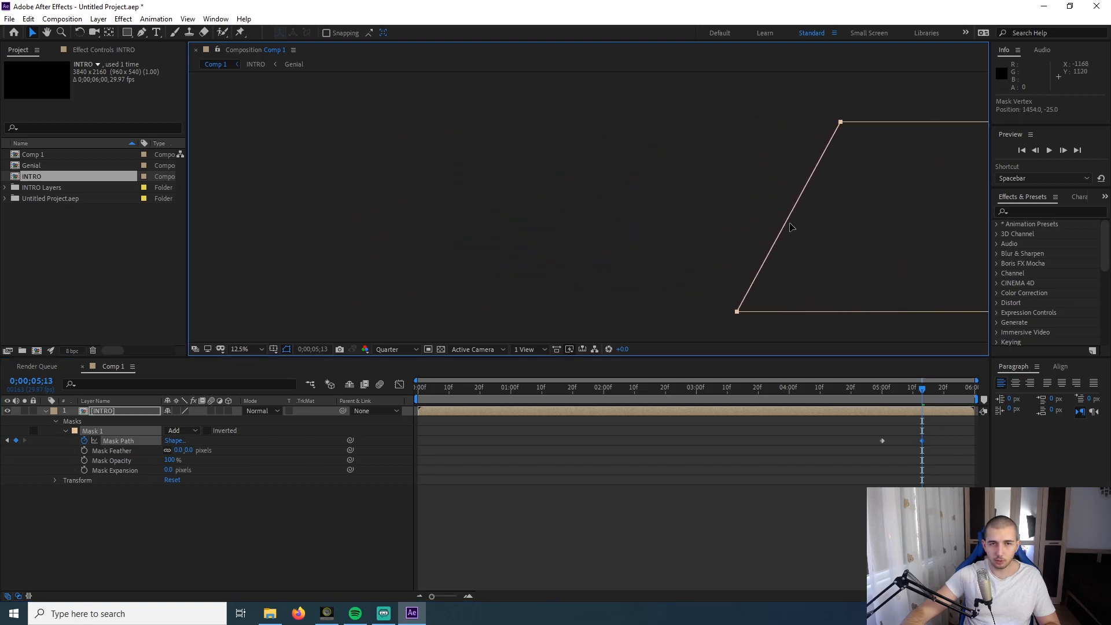
# - Preview the closing wipe, including a full replay of Comp 1 from the start
pyautogui.click(882, 398)
pyautogui.press('space')
pyautogui.press('space')
pyautogui.moveTo(761, 385); pyautogui.dragTo(66, 404)
pyautogui.press('space')
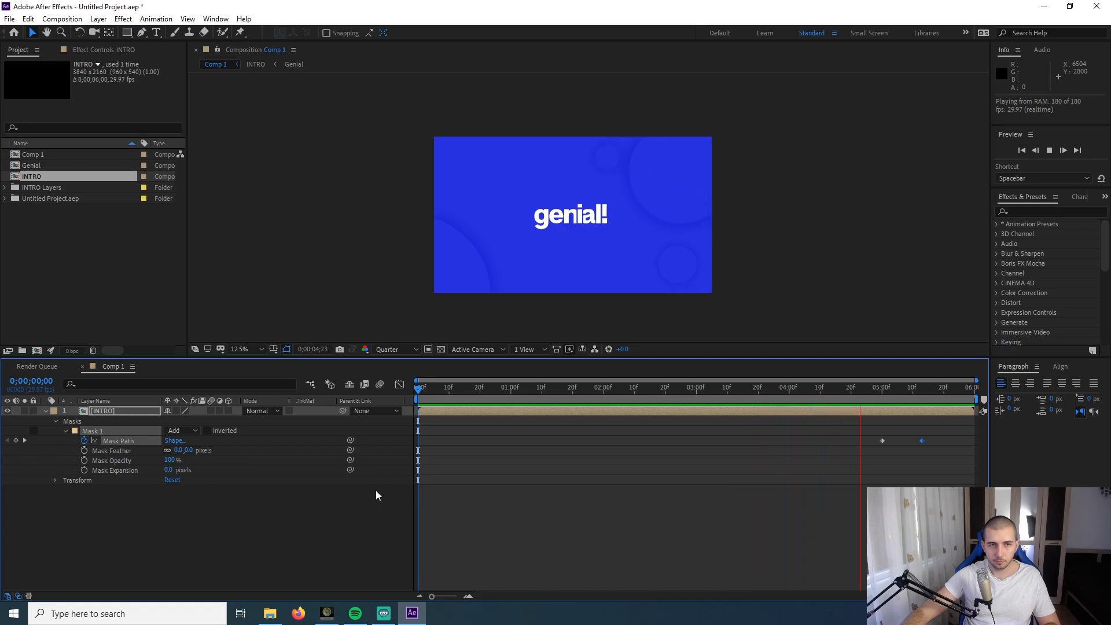
# - Move the end Mask Path keyframe to 0;00;05;18 and Easy Ease both Mask Path keyframes
pyautogui.moveTo(922, 441); pyautogui.dragTo(938, 446)
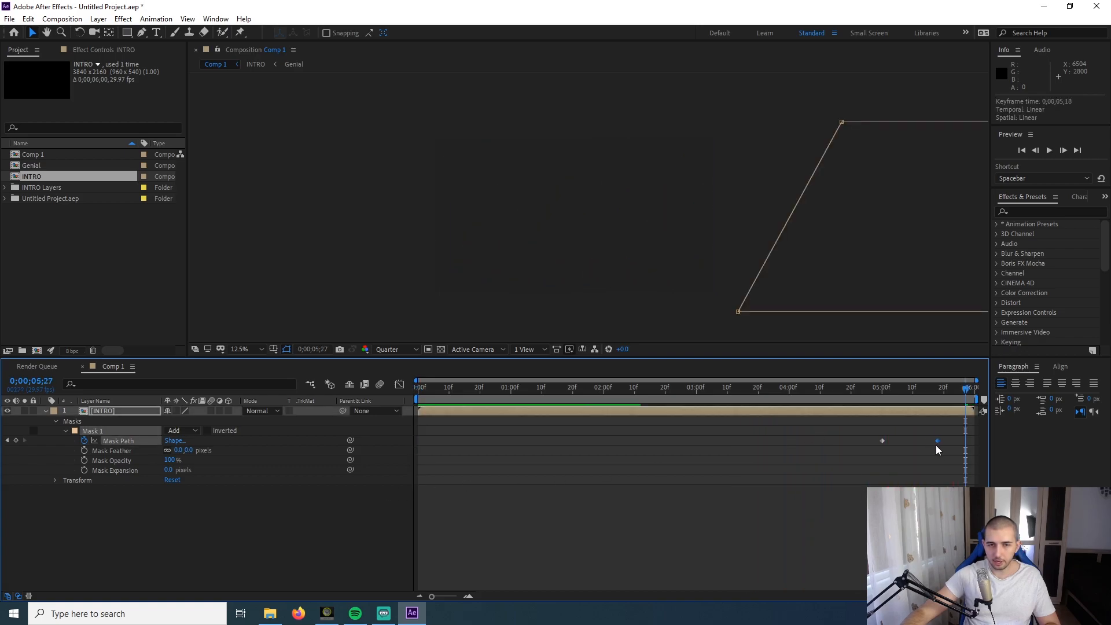
pyautogui.click(911, 388)
pyautogui.press('F9')
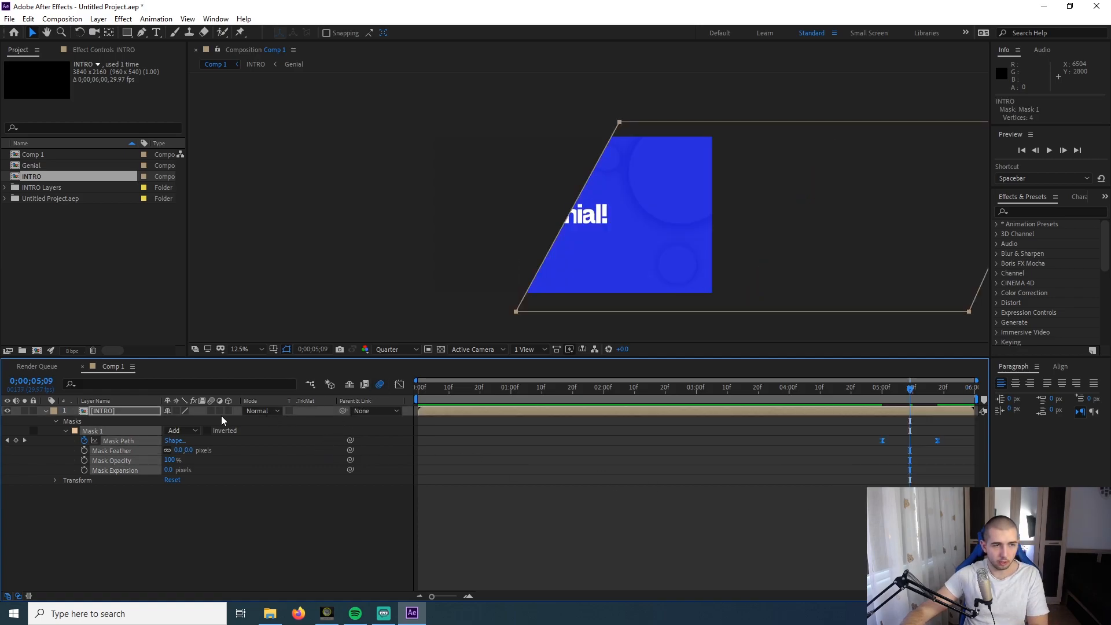
# - Turn on motion blur for Comp 1's INTRO layer, matching the layers nested inside it, and replay Comp 1
pyautogui.click(405, 527)
pyautogui.click(45, 411)
pyautogui.doubleClick(103, 411)
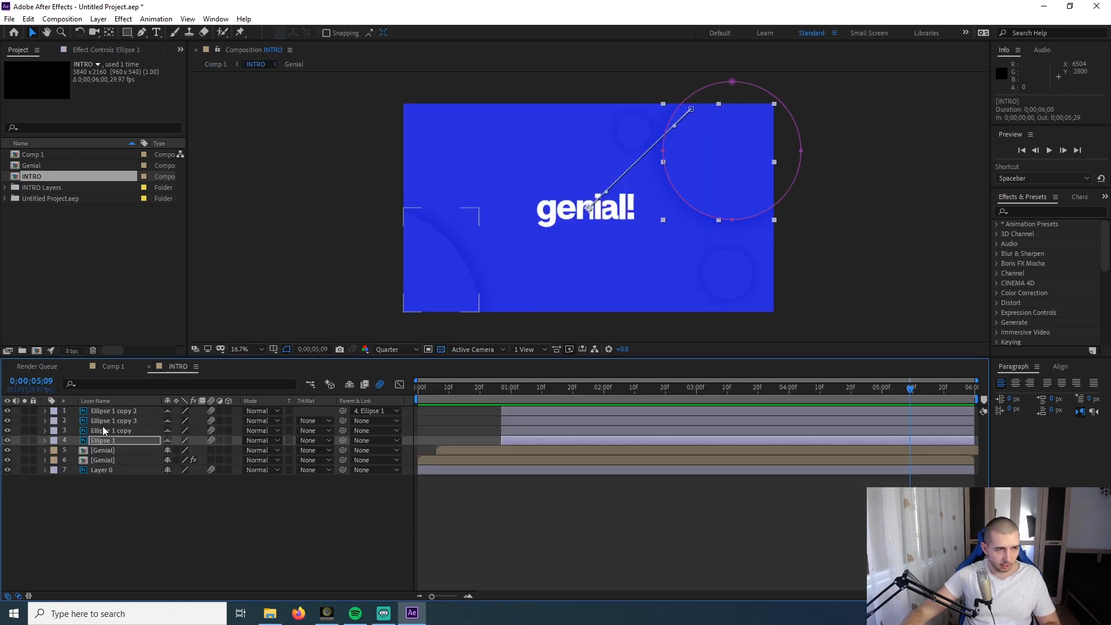
pyautogui.click(101, 471)
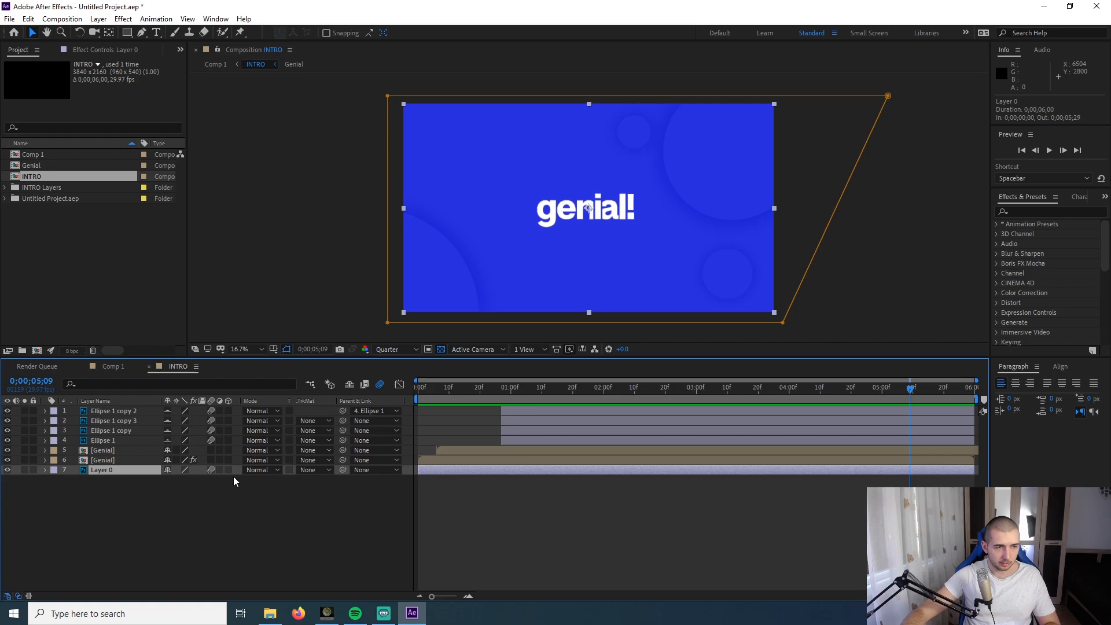
pyautogui.click(149, 366)
pyautogui.press('space')
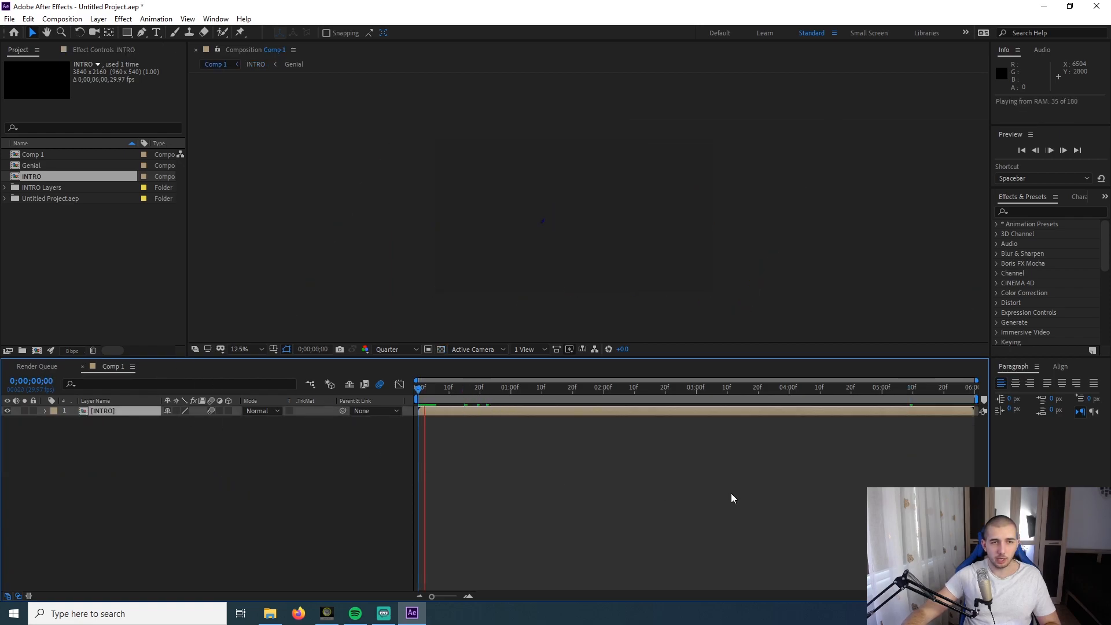